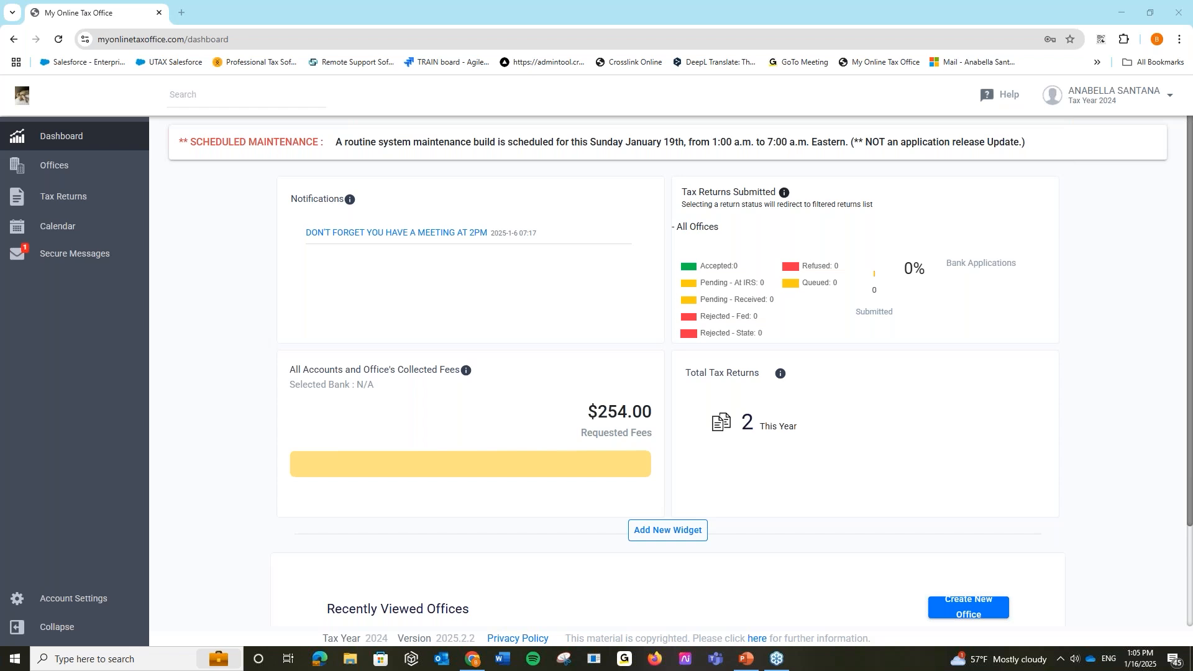
- Show the Offices page listing the single transmit office
click(79, 163)
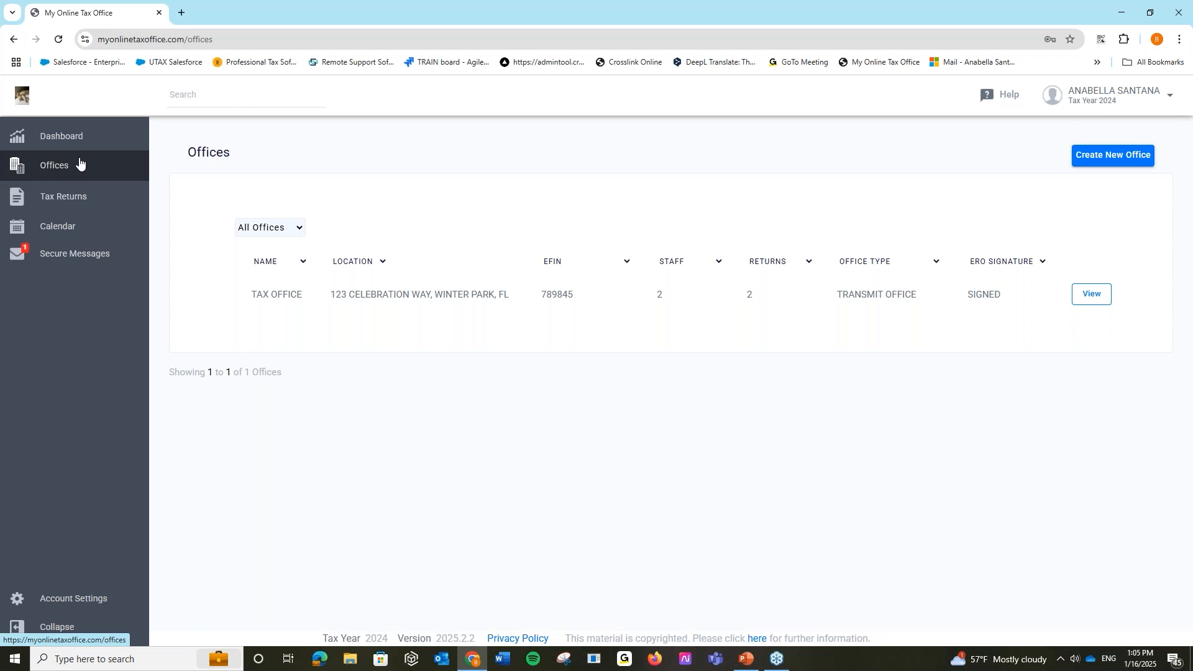
- Open Account Settings, review the office licences, then return to the Logins section
click(89, 595)
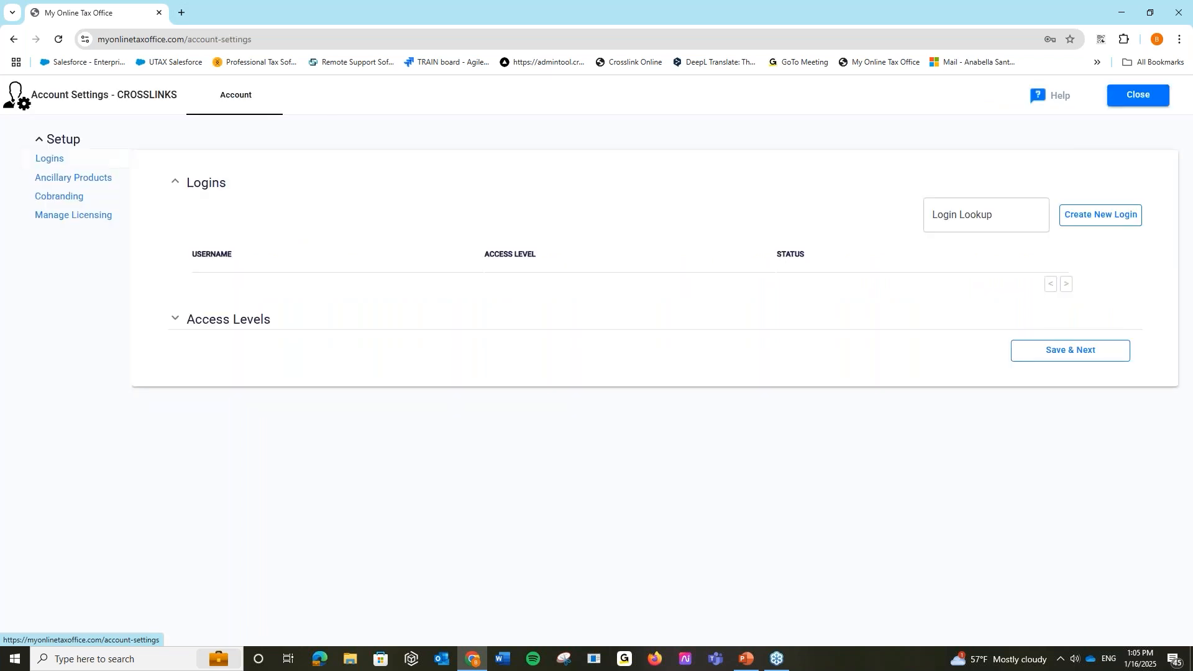
click(97, 214)
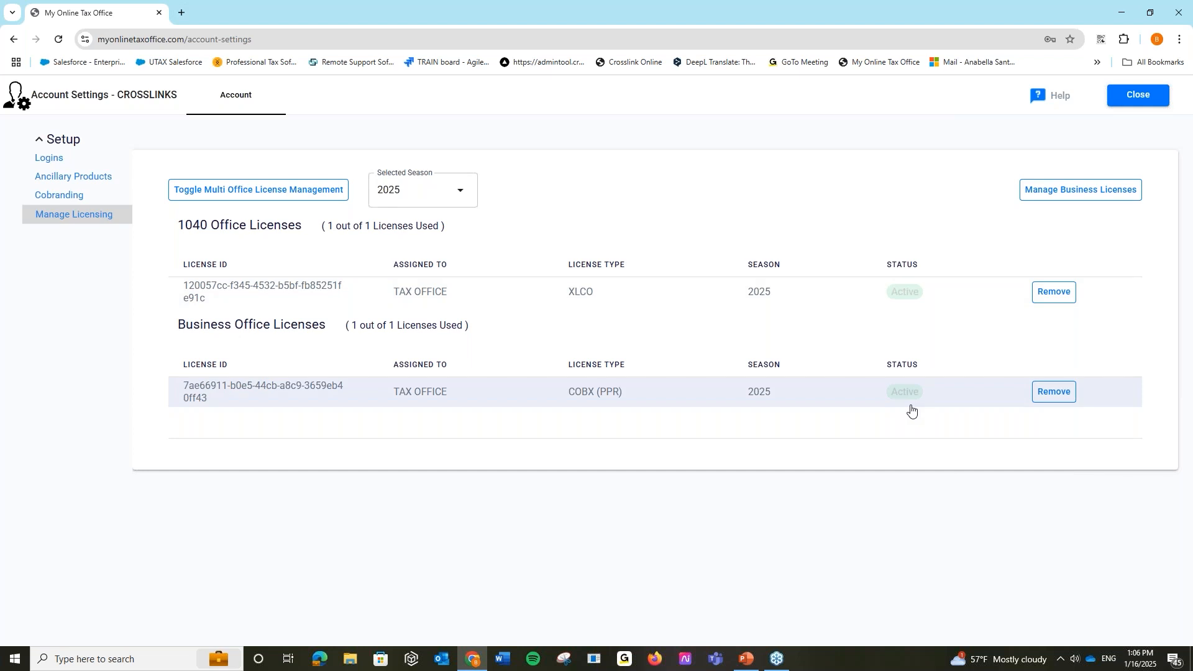
click(54, 170)
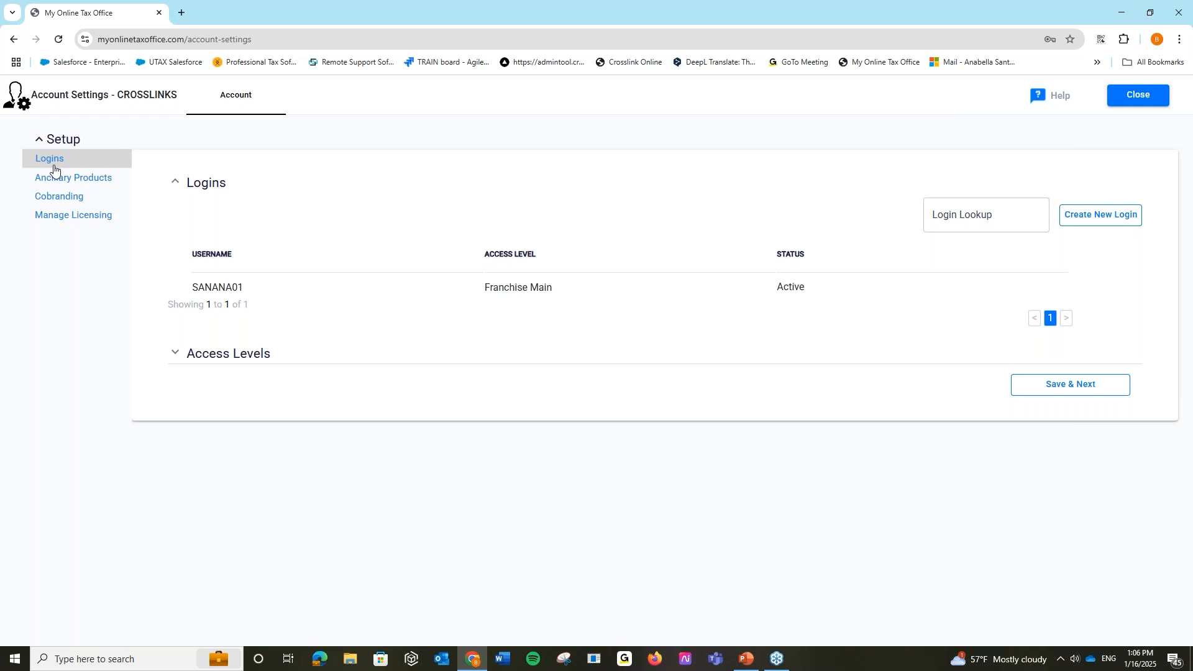
- View the Audit Allies and Remote Signature - CPTS fee settings without saving changes
click(63, 178)
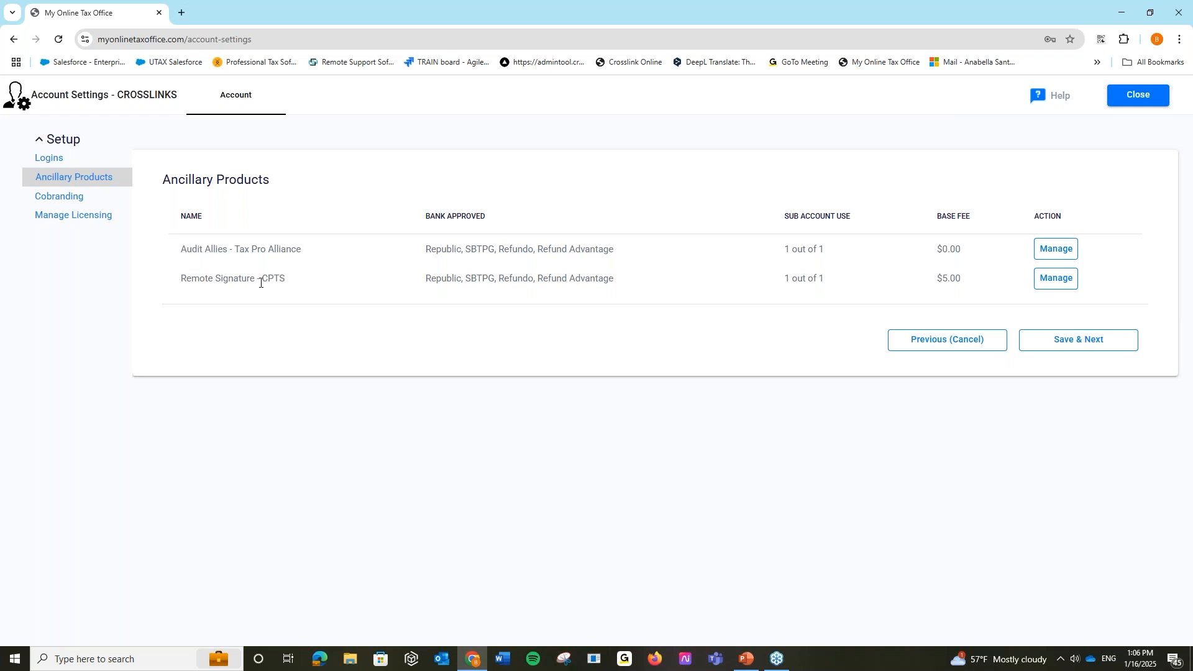
click(1050, 250)
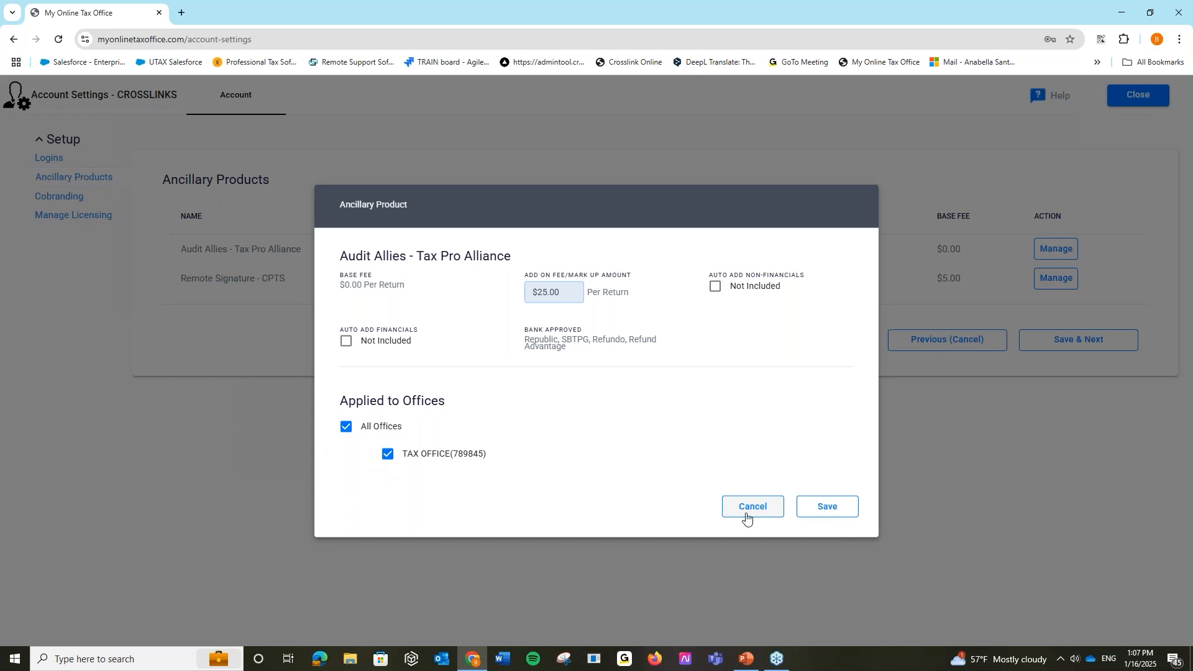
click(722, 508)
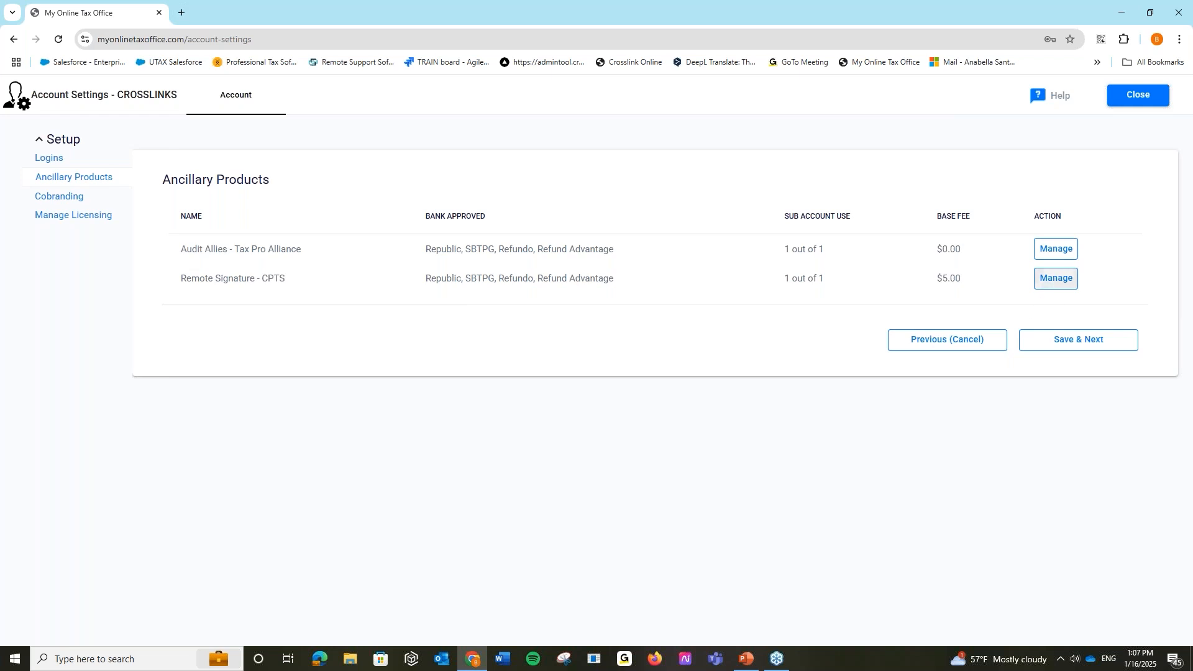
click(1055, 279)
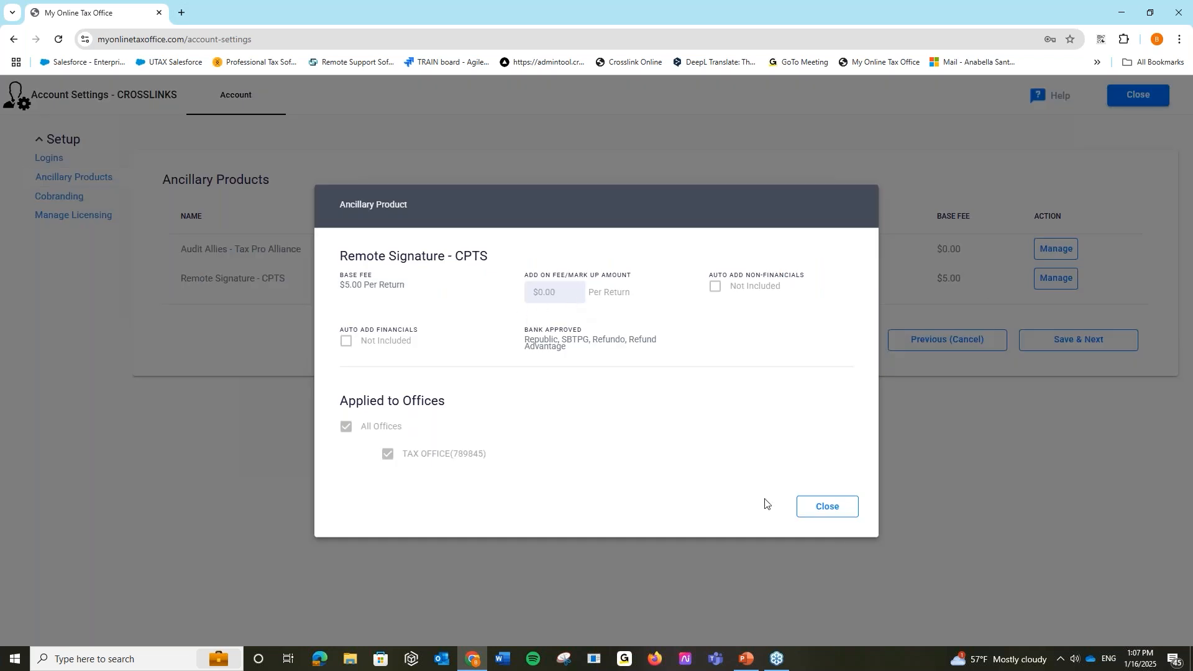
click(821, 507)
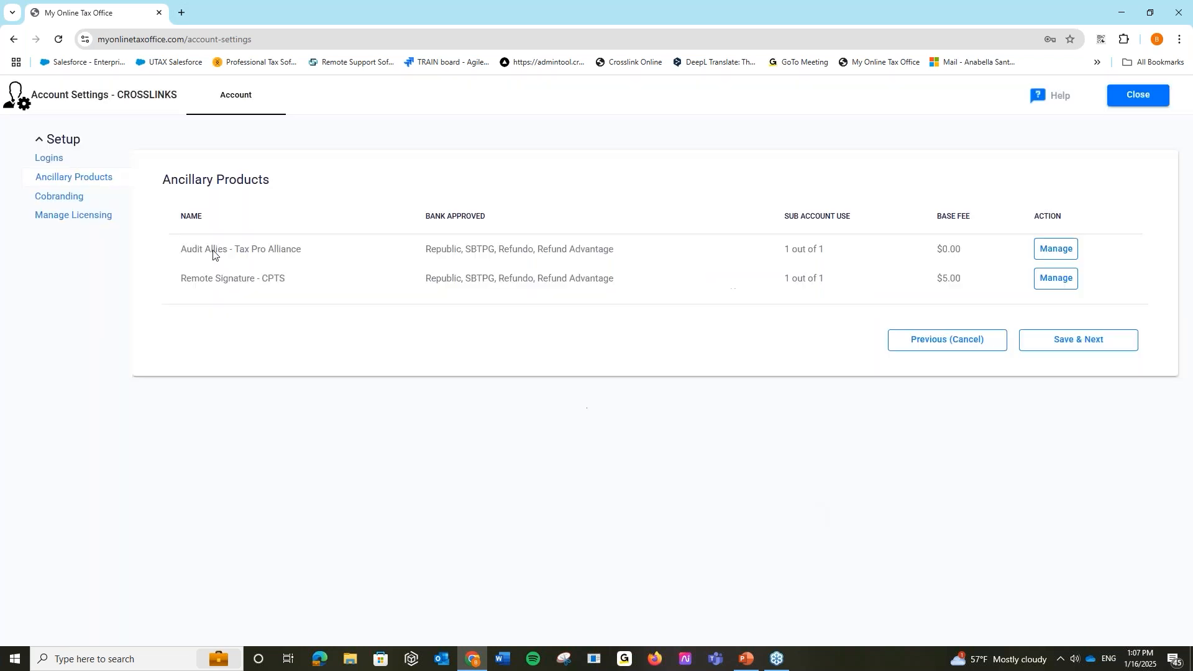
- Review the Cobranding settings, then close Account Settings back to the Dashboard
click(94, 199)
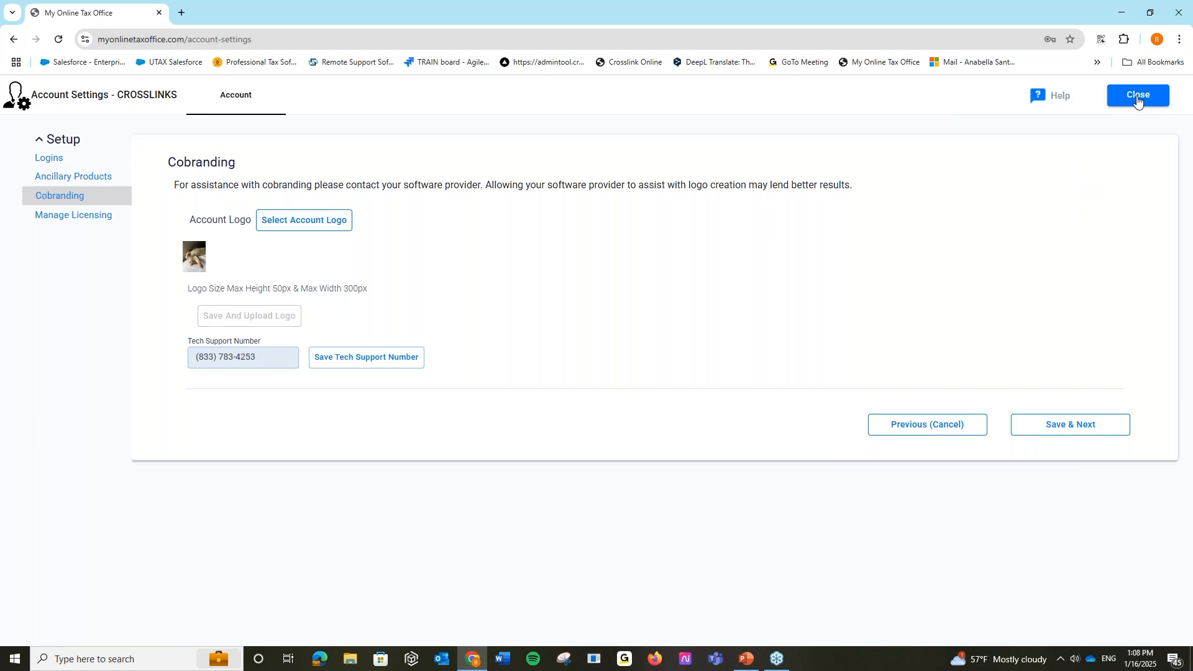
click(1134, 97)
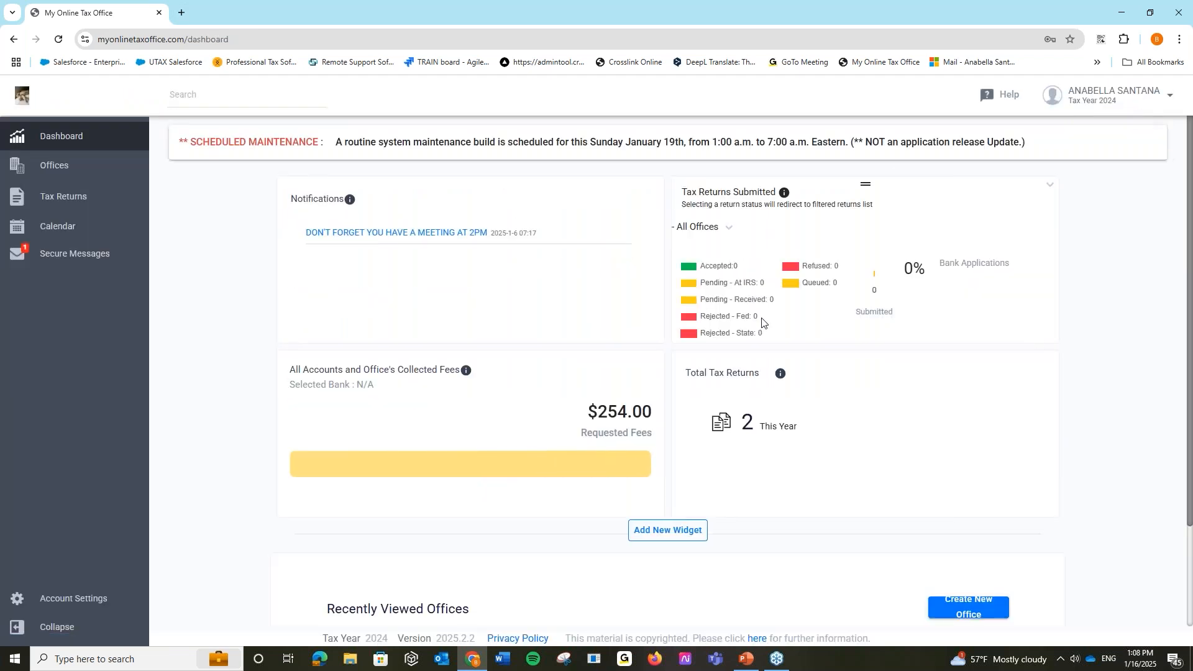
- Browse the Widget Management list without adding any, then show the Offices page
click(655, 533)
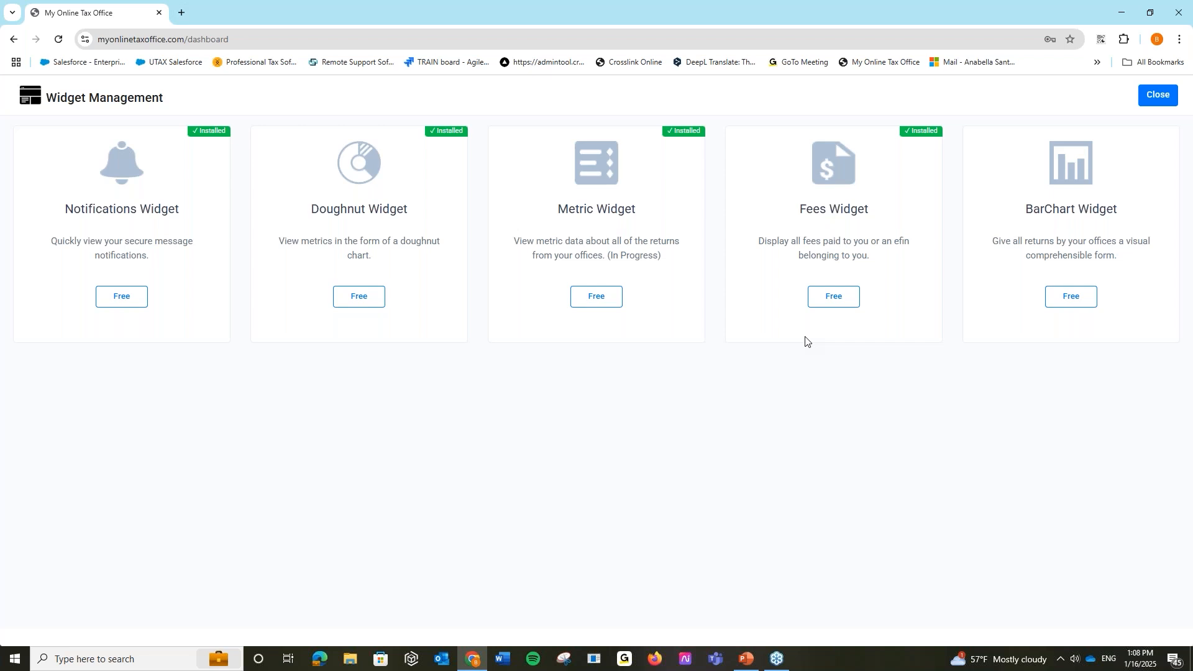
click(1150, 99)
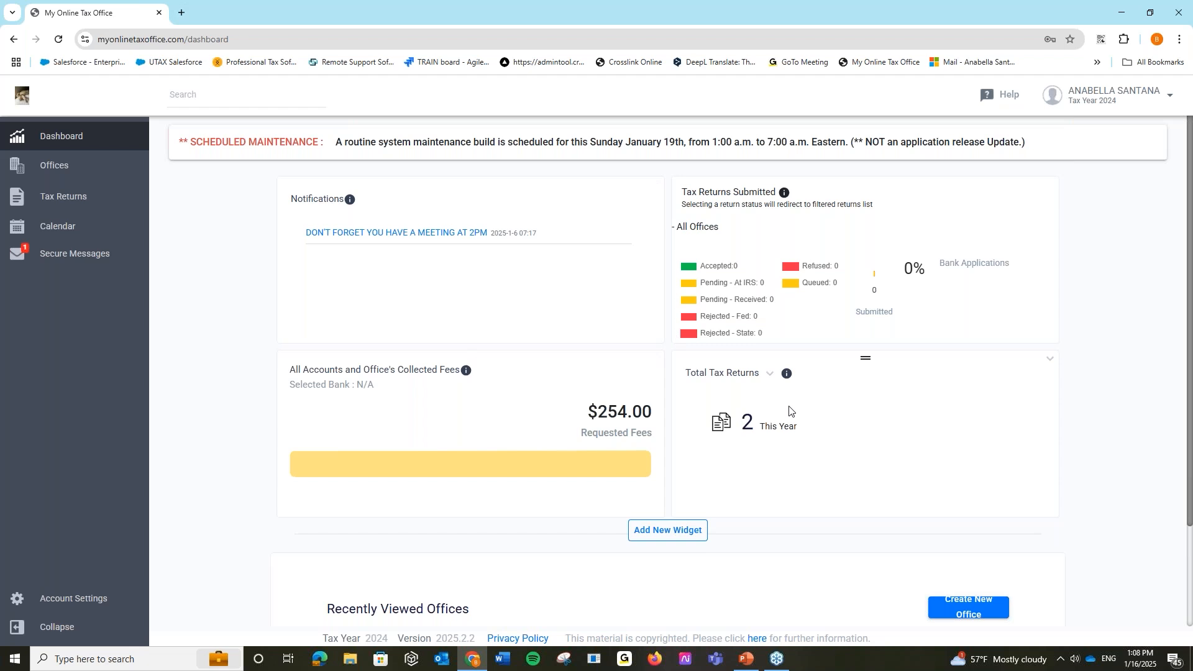
click(141, 176)
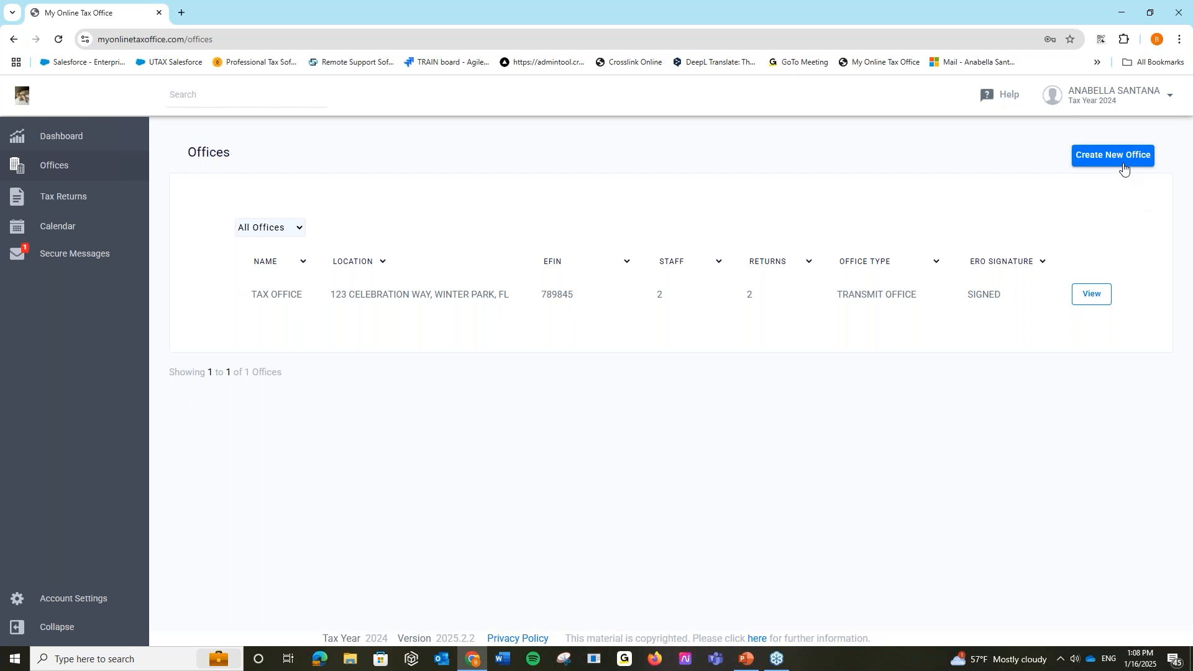
- Sign out and log back in with another saved user's credentials
click(1115, 96)
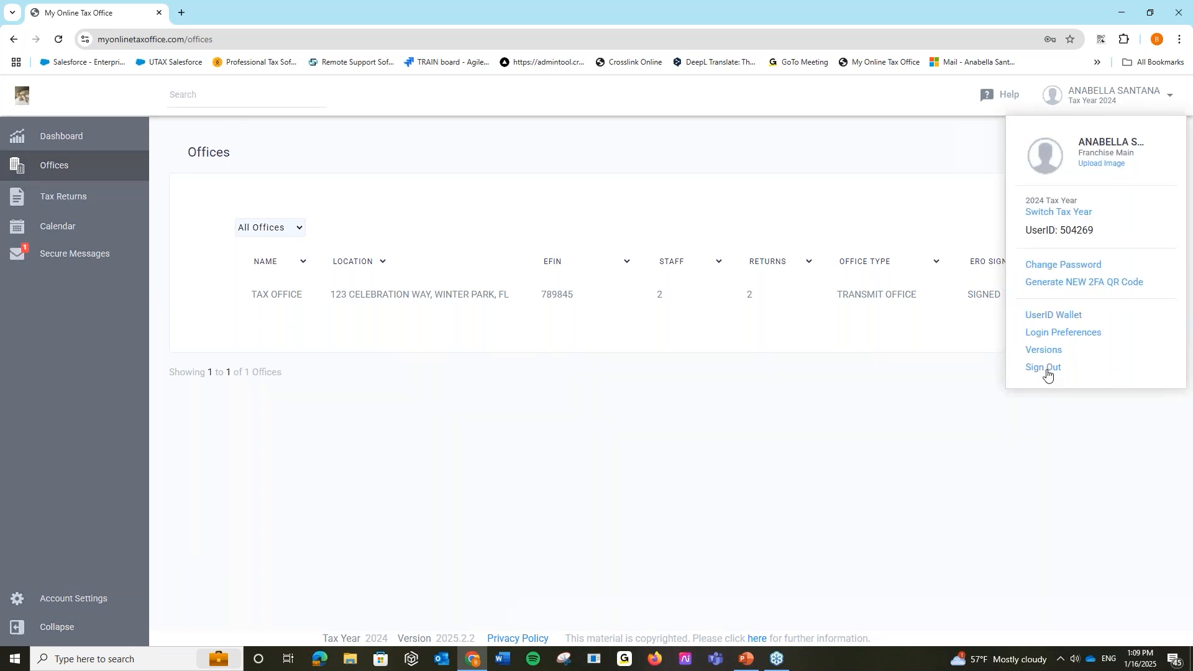
click(1046, 368)
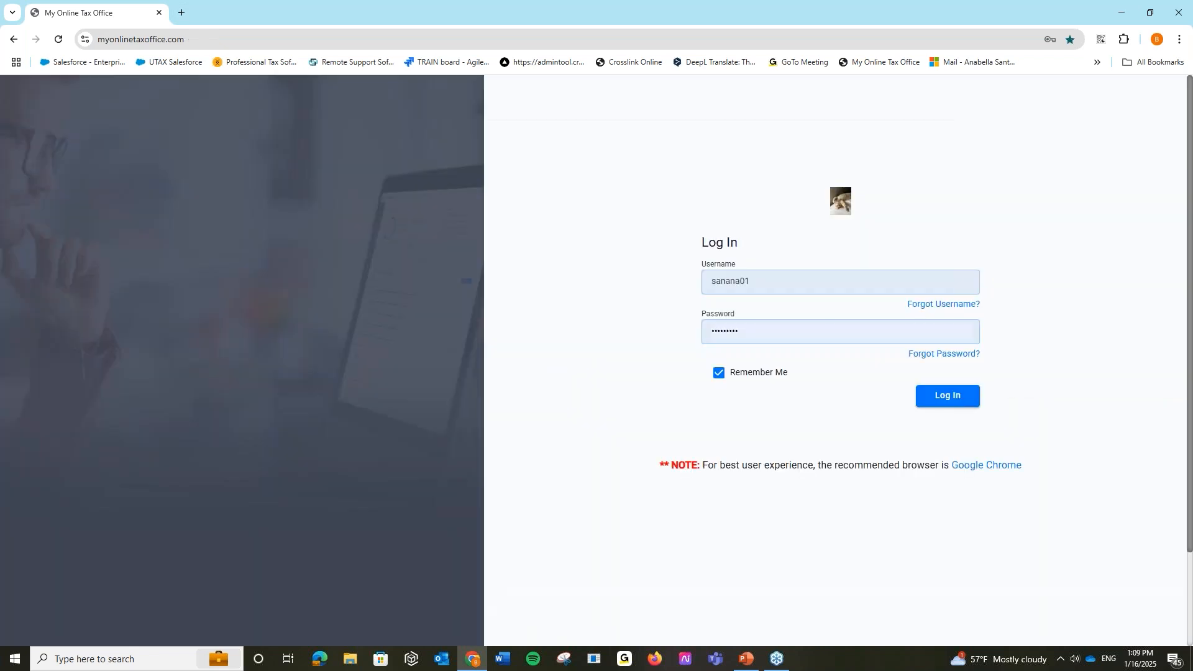
click(799, 281)
click(837, 375)
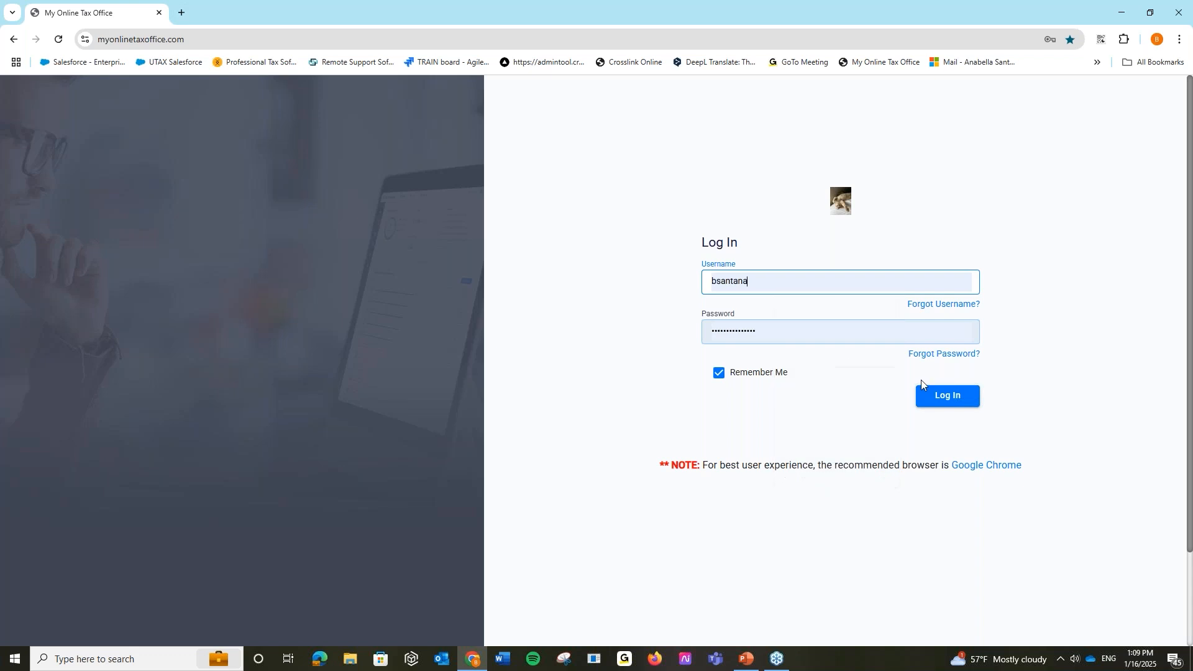
click(942, 397)
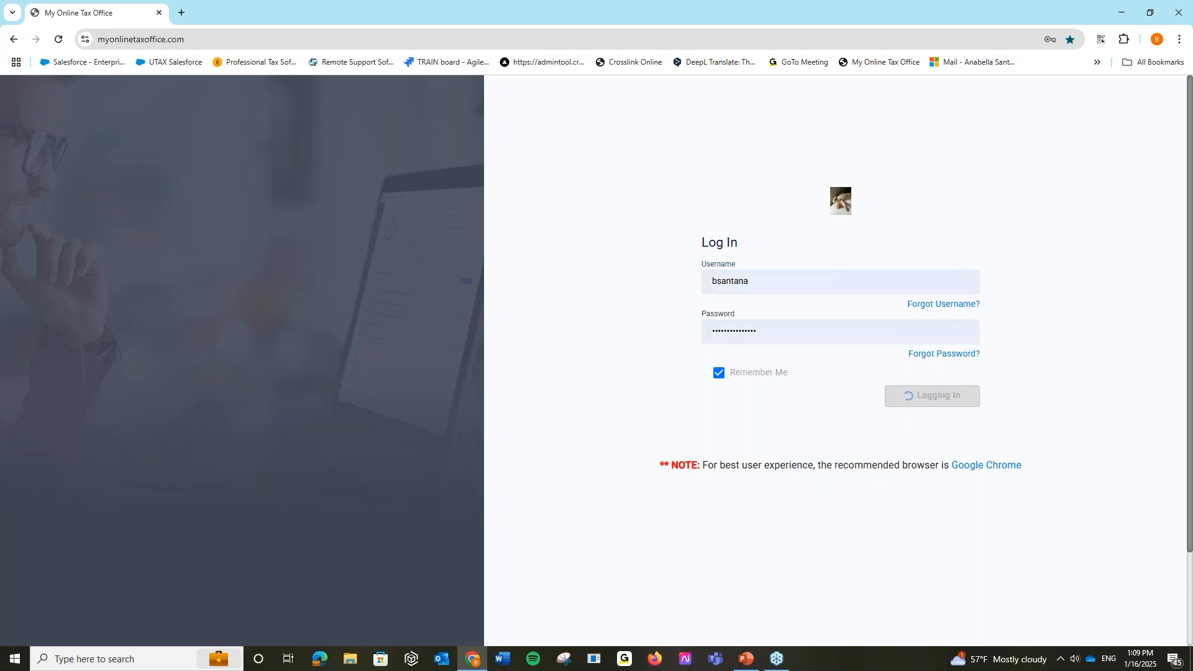
click(715, 364)
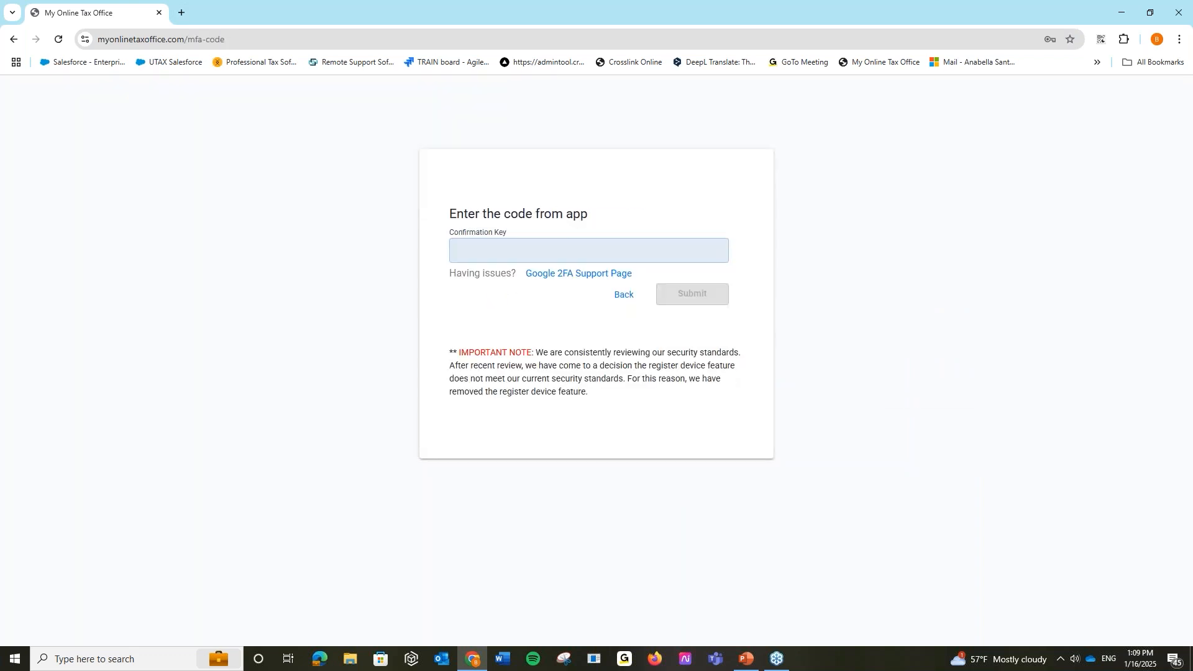
- Copy the tax office code from the Authenticator extension and submit it as the Confirmation Key
click(1101, 39)
scroll(994, 261, down, 1)
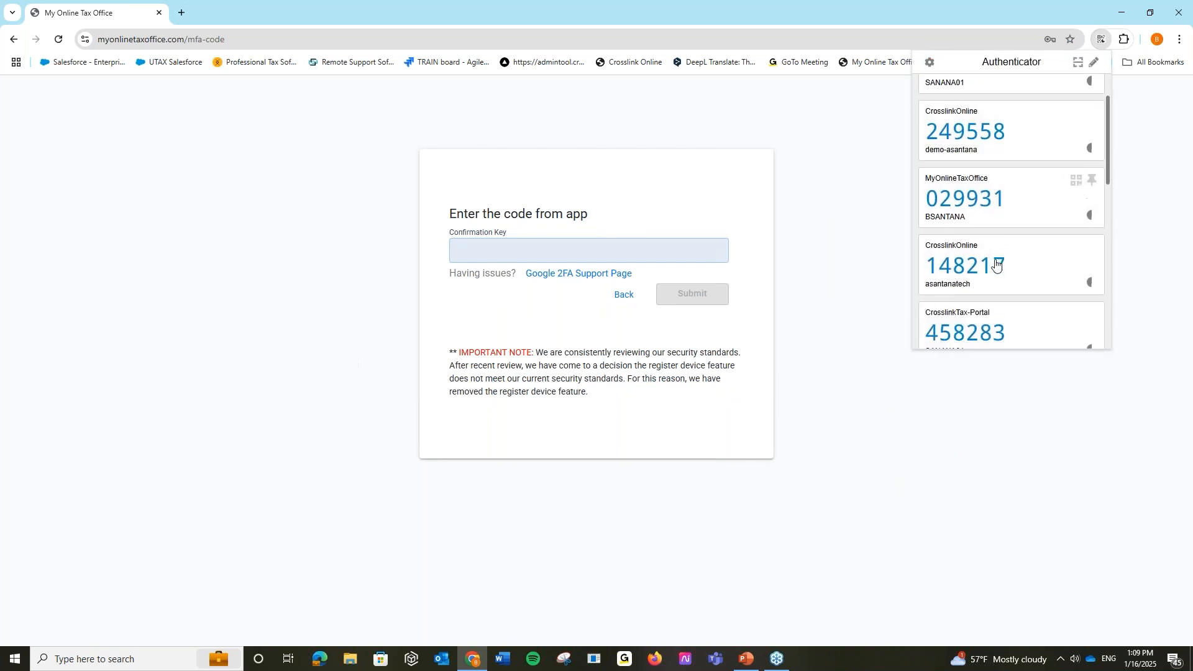
click(976, 205)
scroll(975, 236, up, 1)
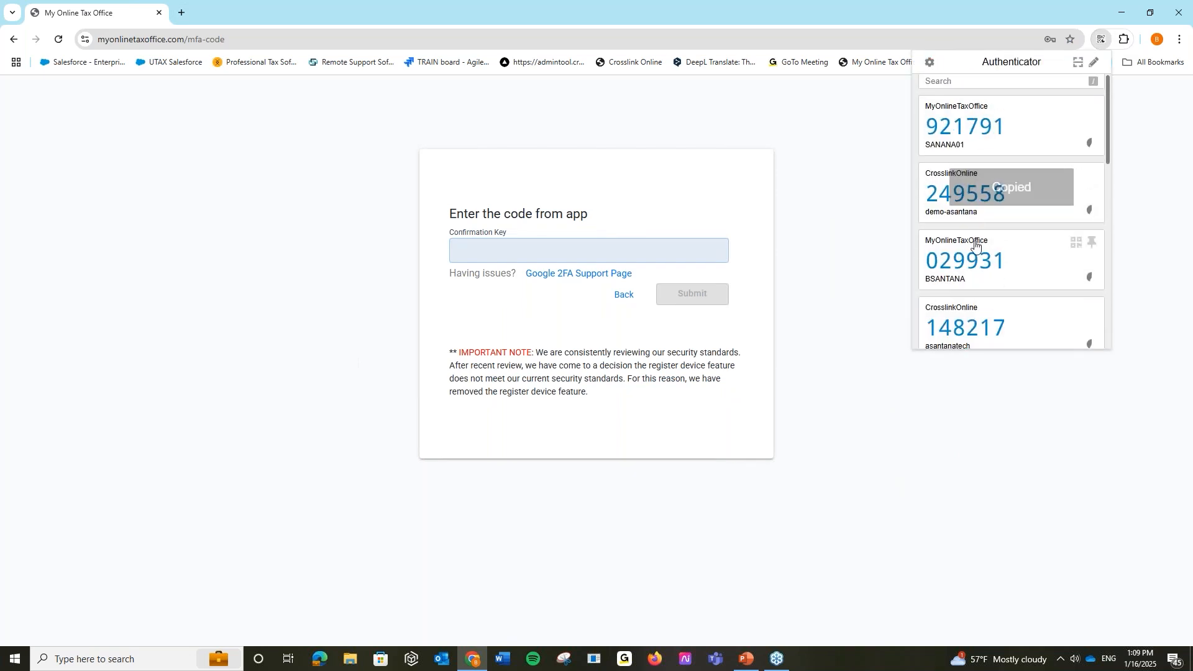
click(589, 252)
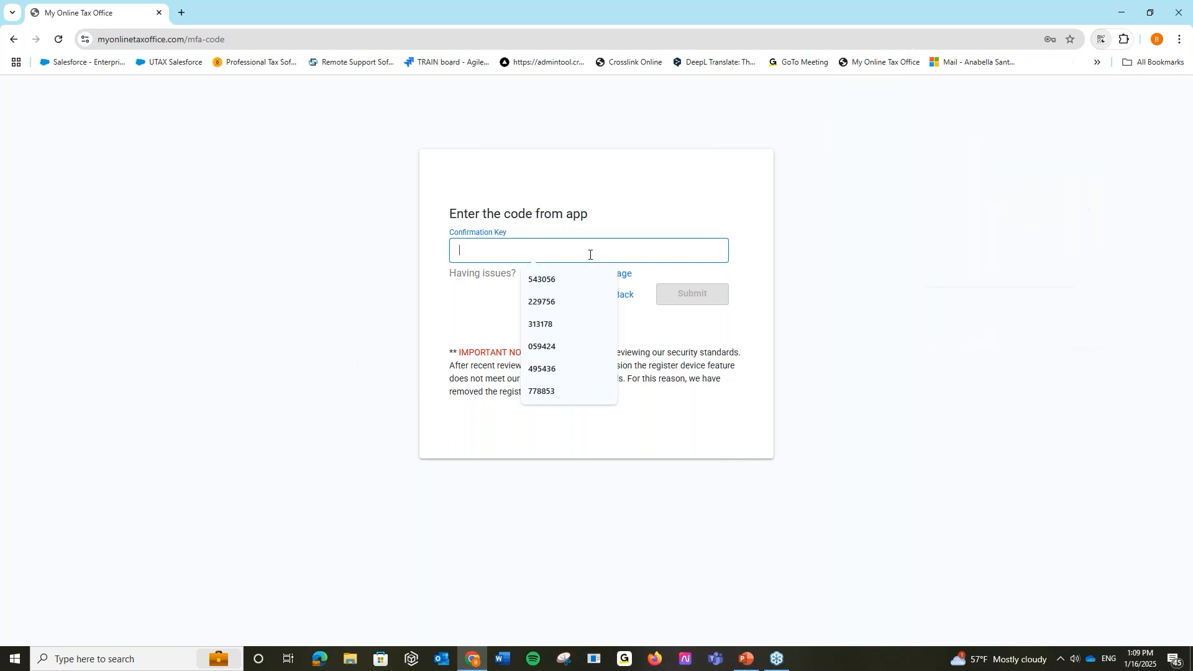
key(ctrl+v)
click(701, 297)
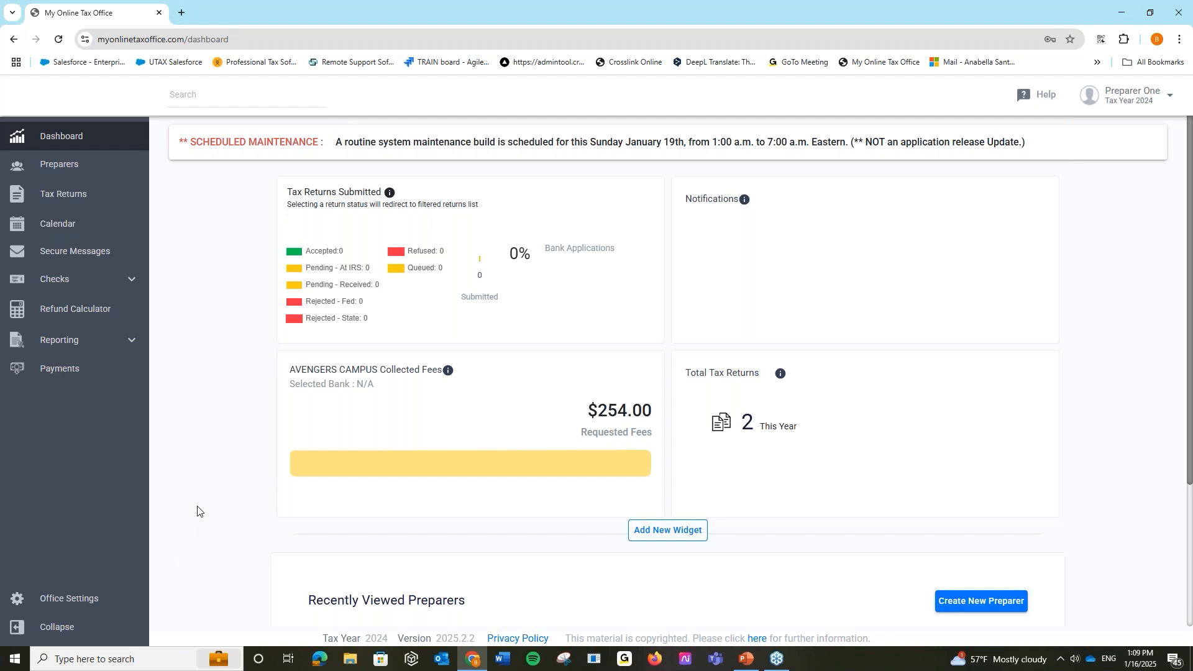
- Open a new Chrome tab beside the tax office tab
click(182, 12)
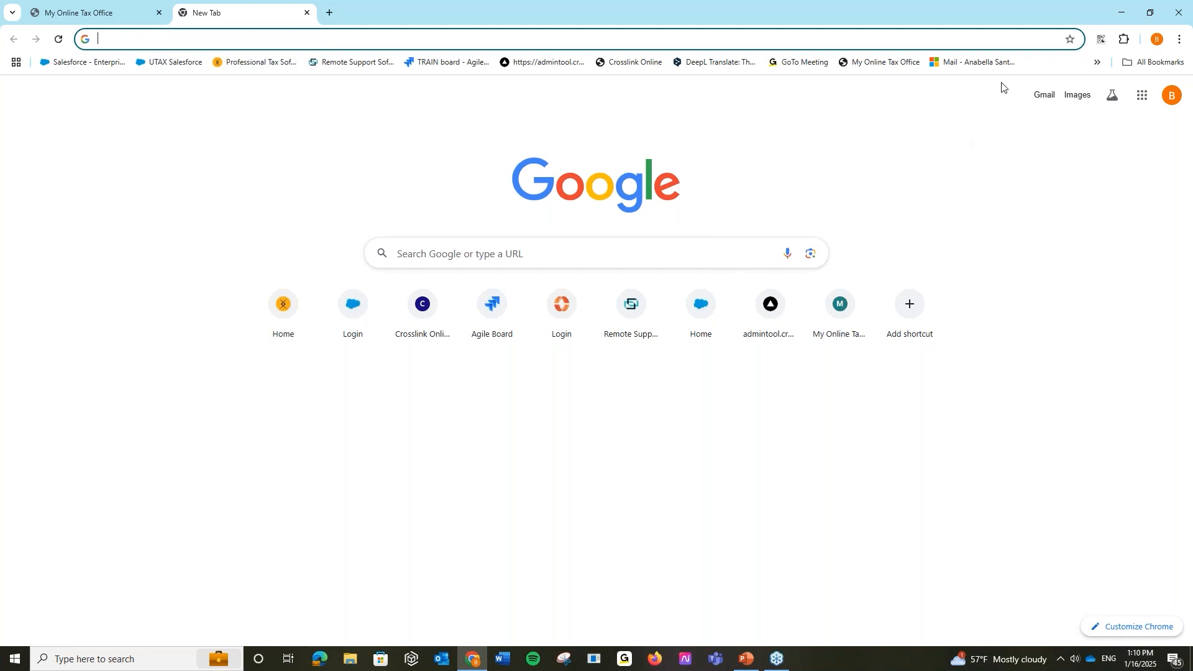
- Search 'authenticator ex' and look over the Authenticator Extension website and its supported browsers
click(1101, 39)
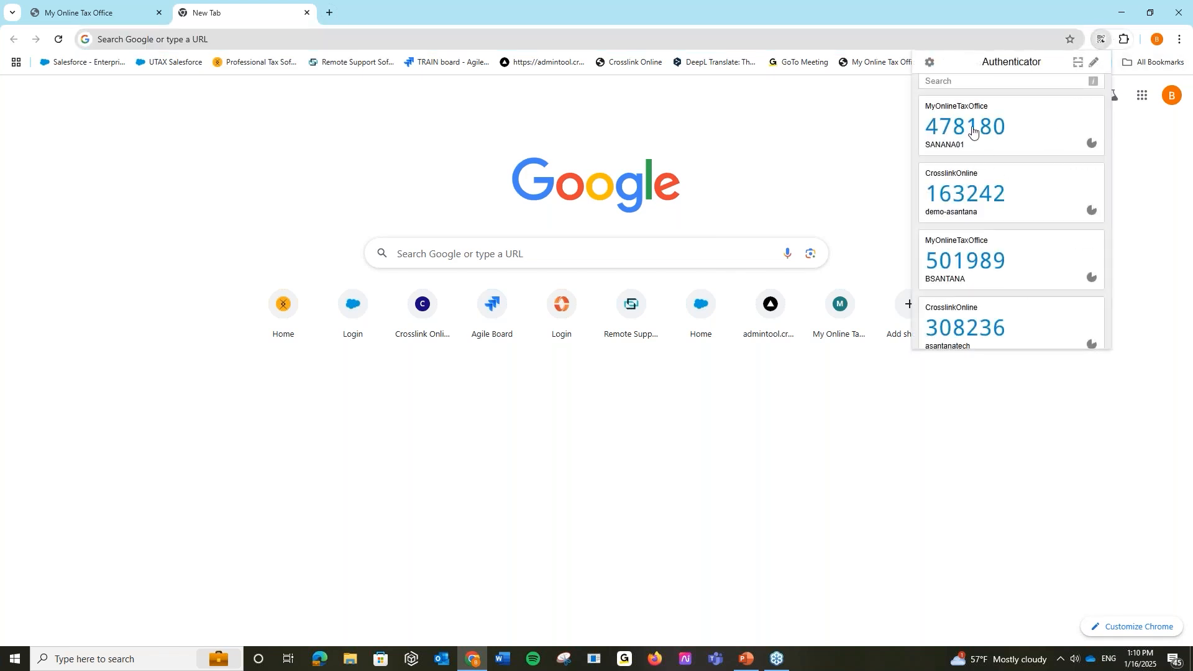
click(164, 39)
text(authe)
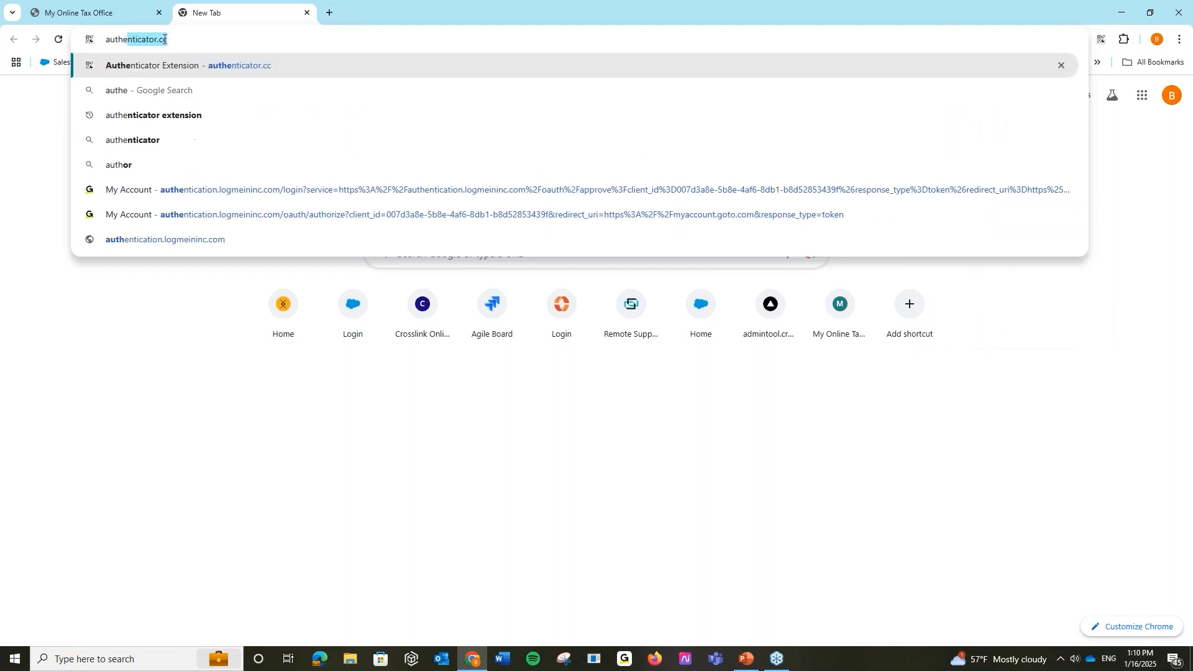
text(nticator ex)
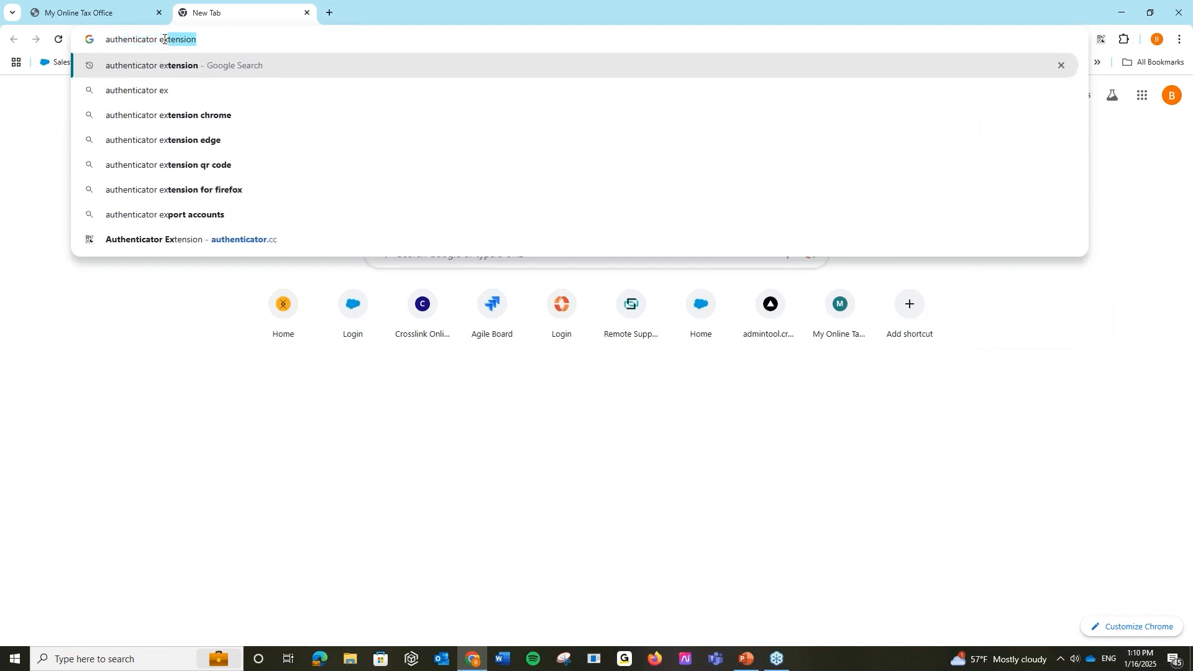
key(Return)
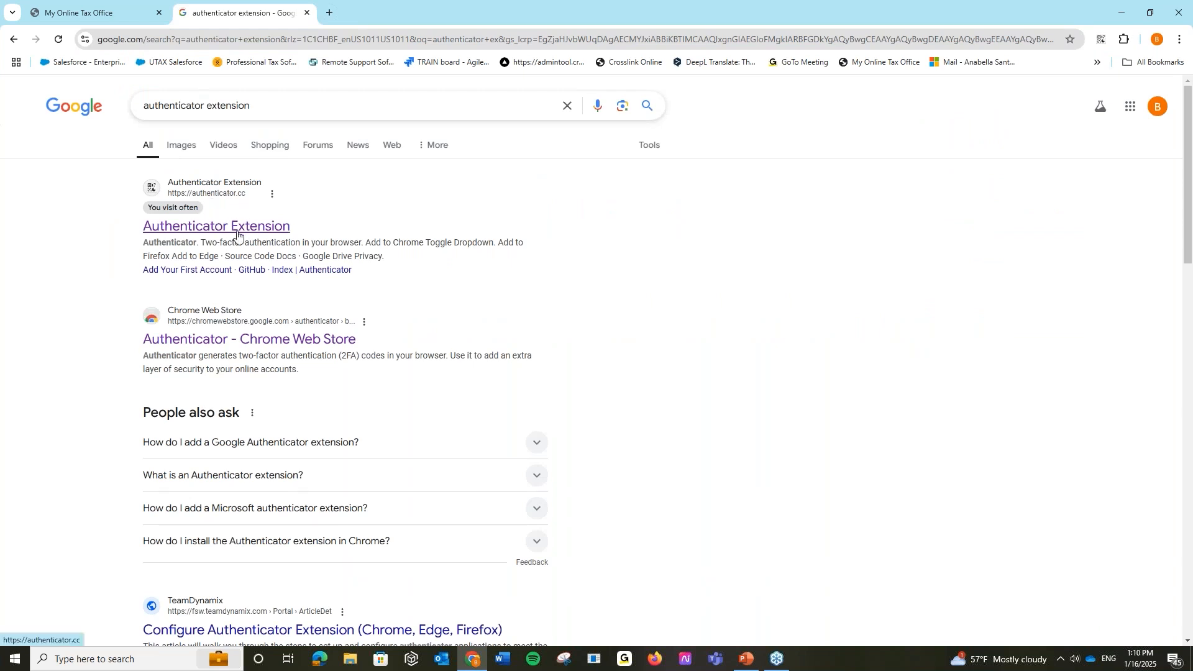
click(217, 227)
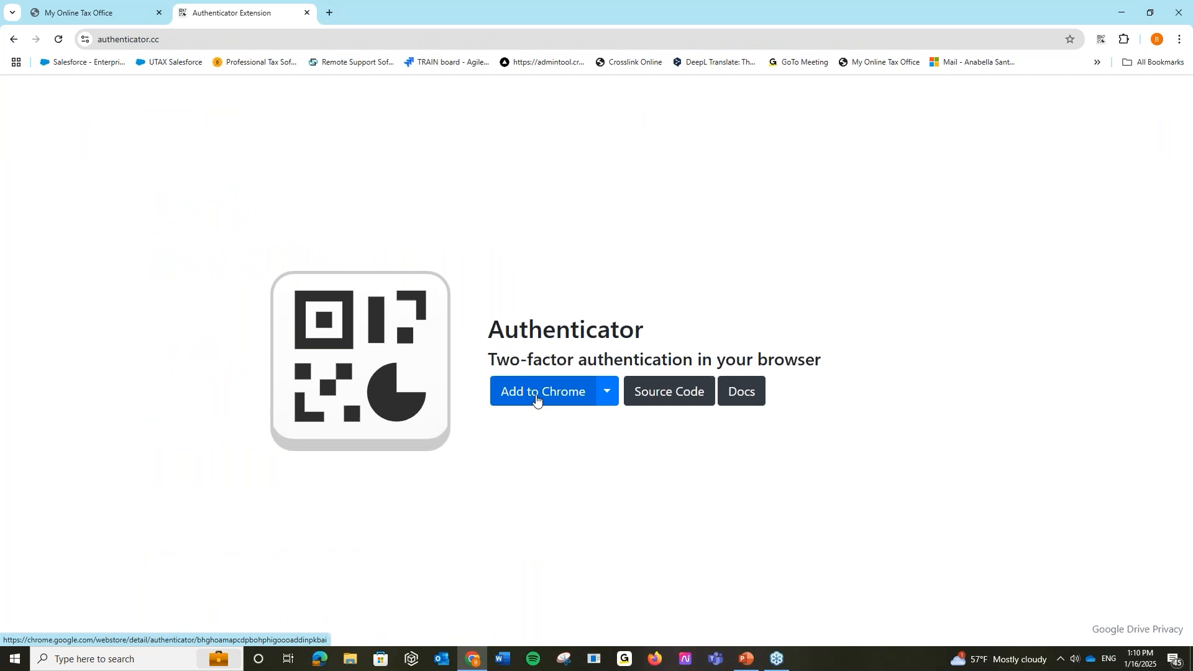
click(607, 392)
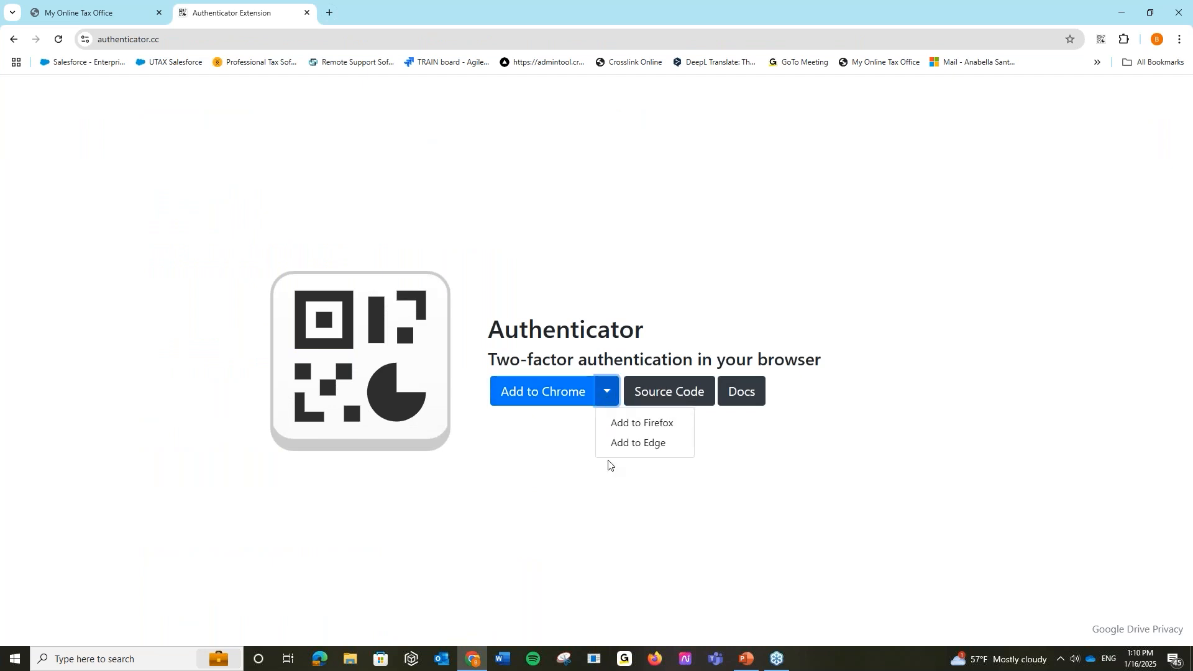
click(617, 281)
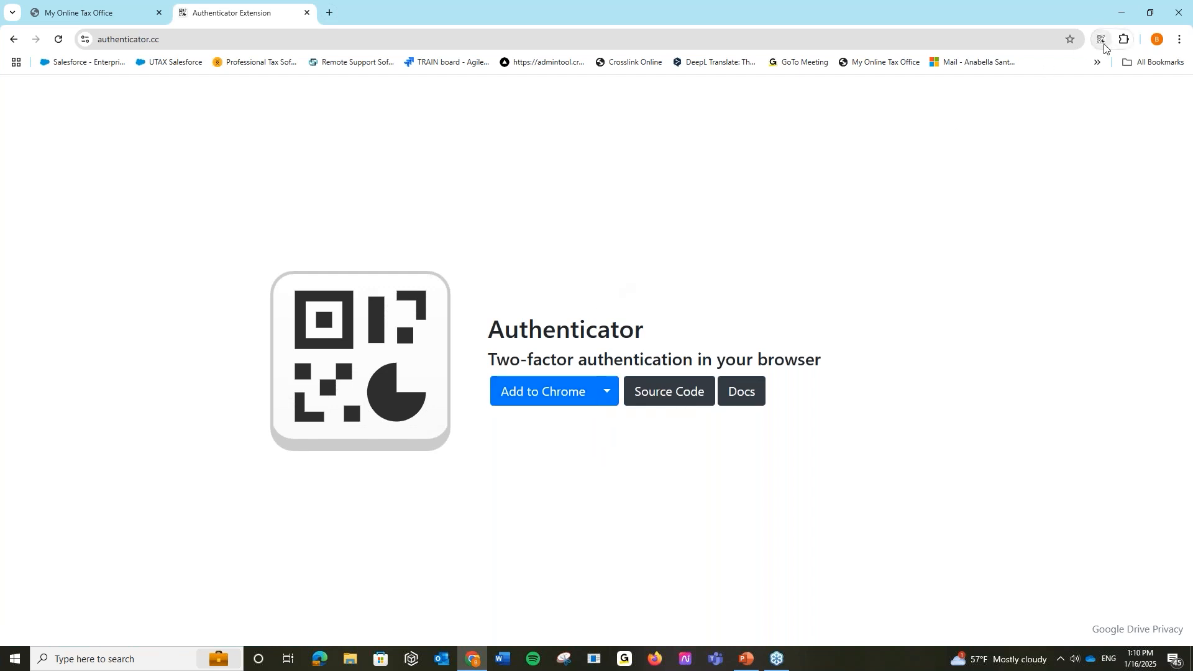
- Check the one-time codes in the Authenticator extension, then show the tax office account options menu
click(73, 22)
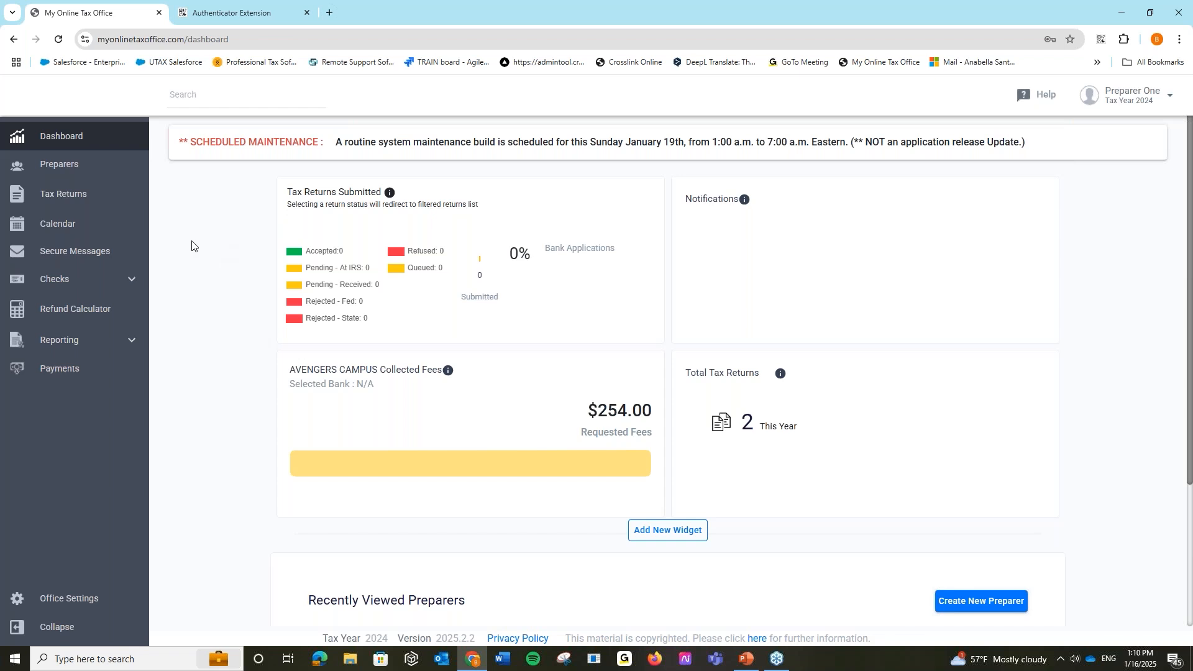
click(222, 3)
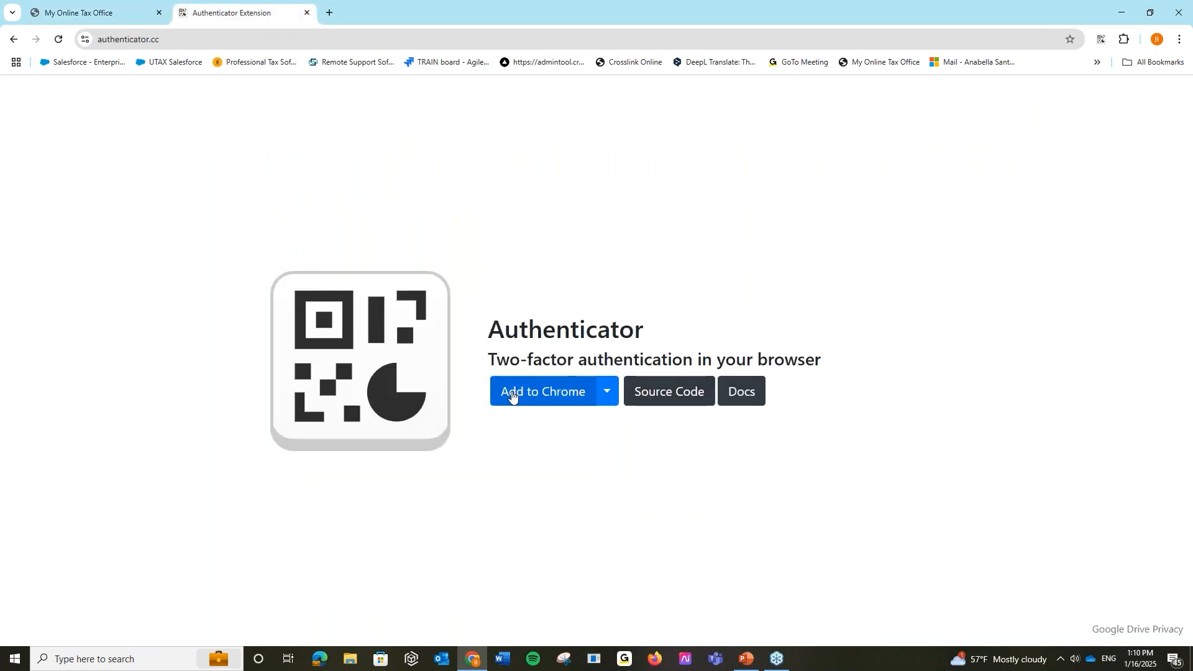
click(1125, 41)
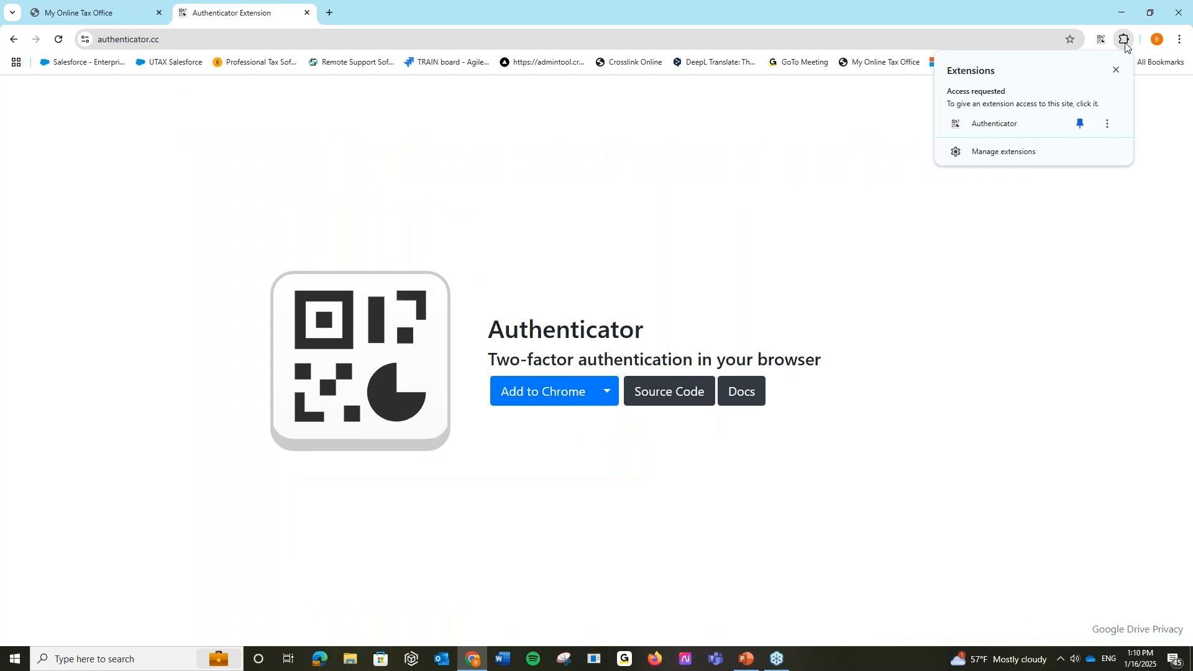
click(992, 129)
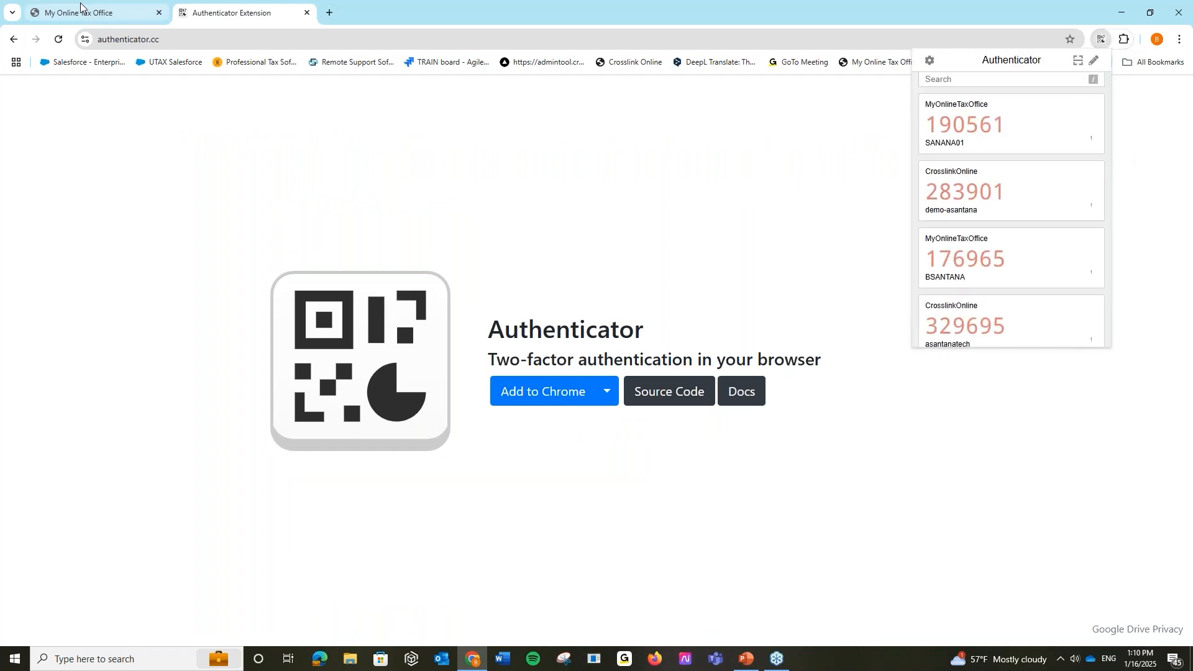
click(80, 9)
click(1129, 95)
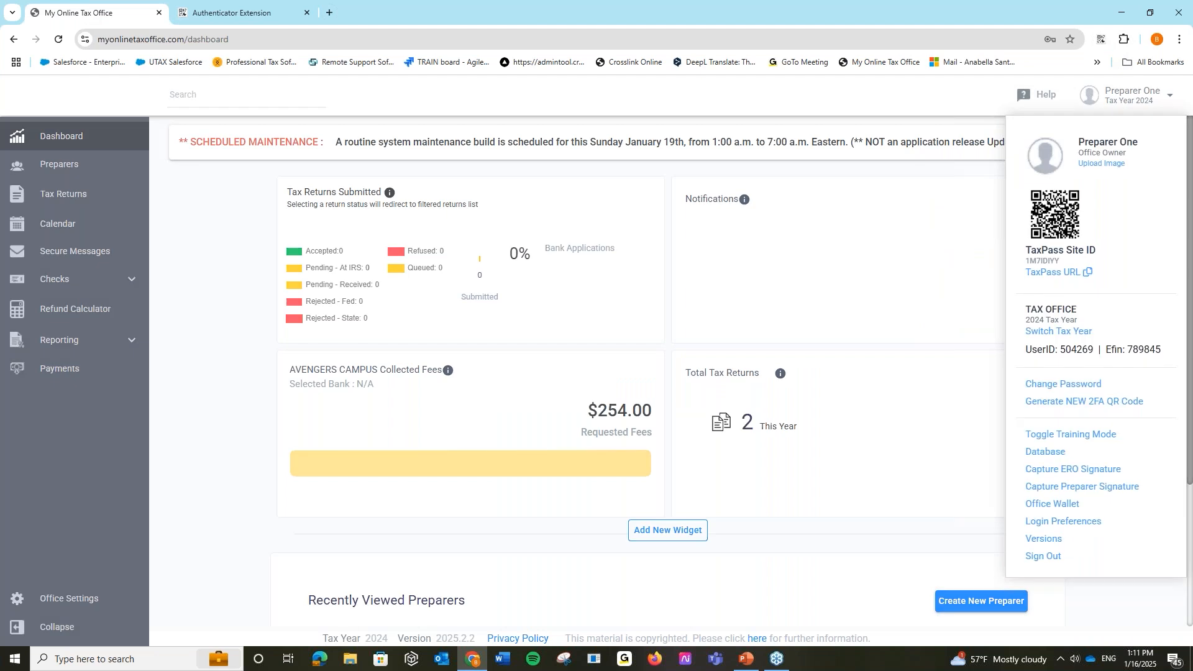
click(1091, 409)
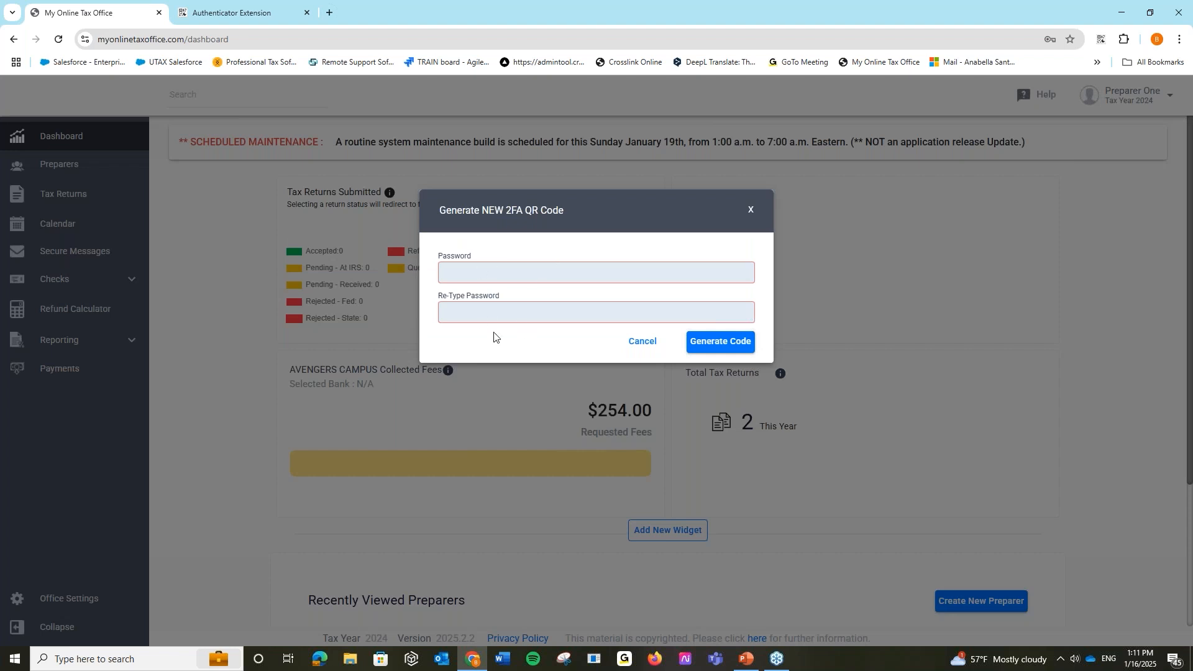
click(754, 212)
click(1101, 39)
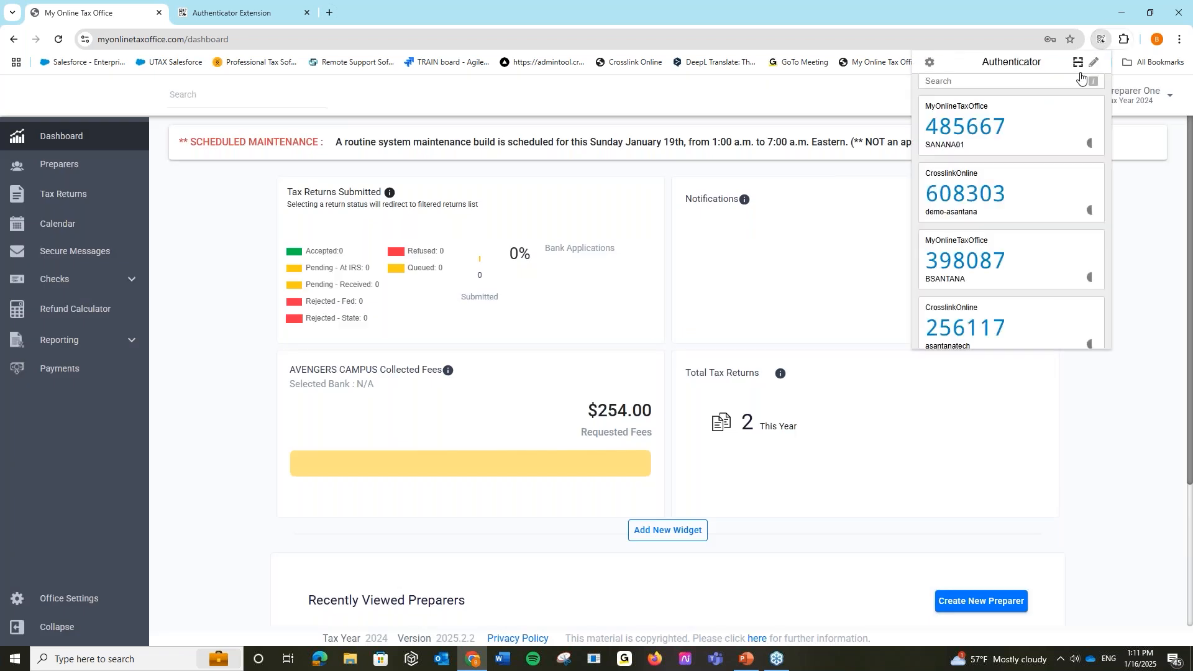
click(1094, 68)
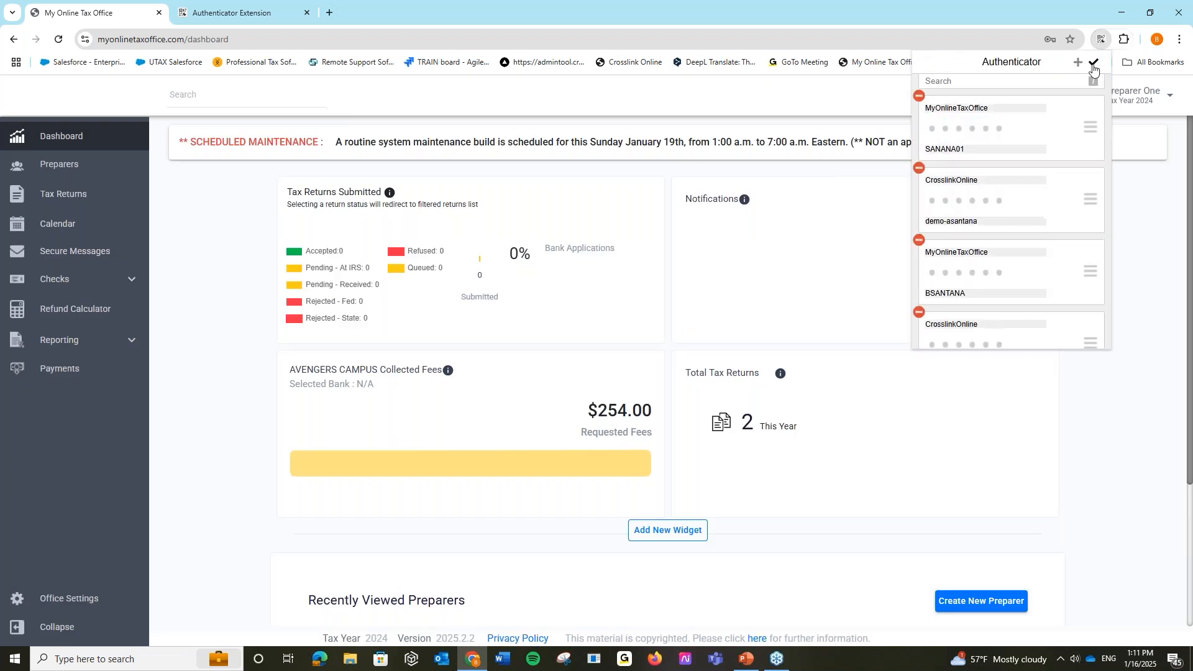
click(1078, 69)
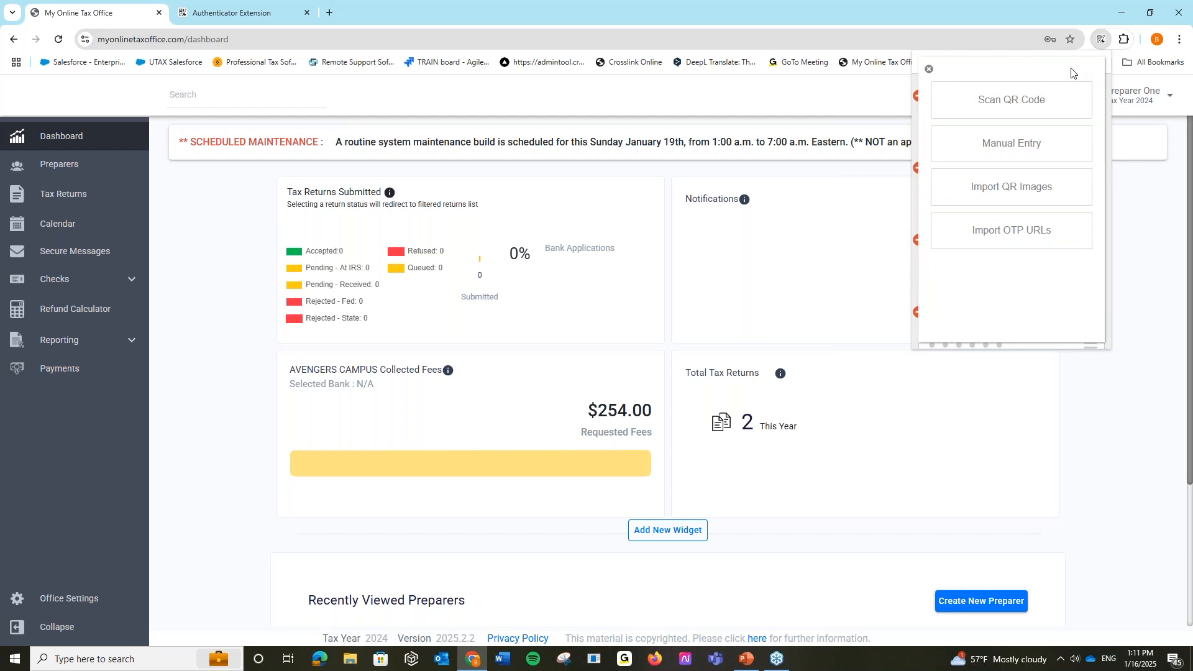
click(1047, 106)
drag(531, 295, 663, 427)
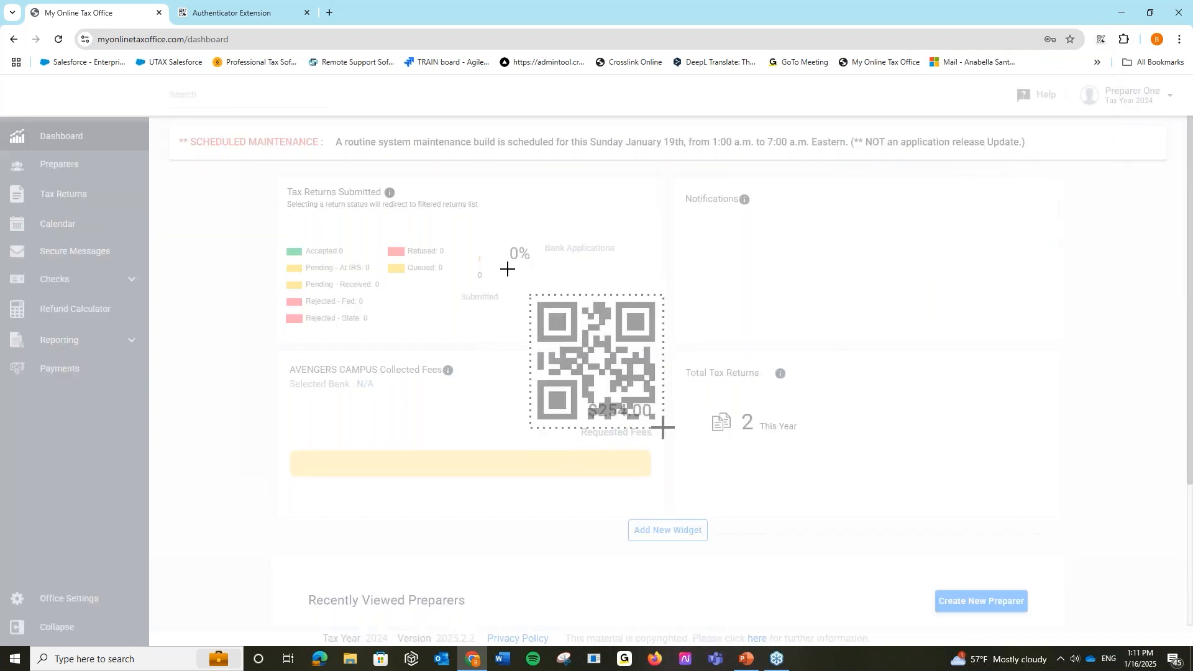
drag(507, 269, 708, 467)
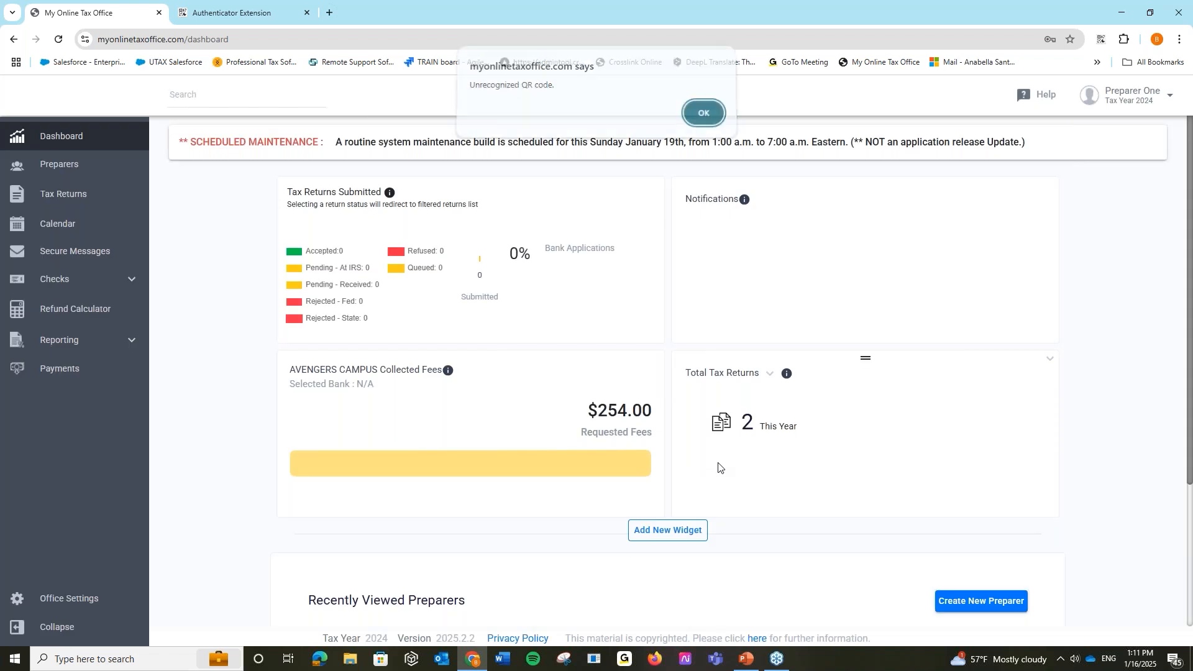
click(703, 119)
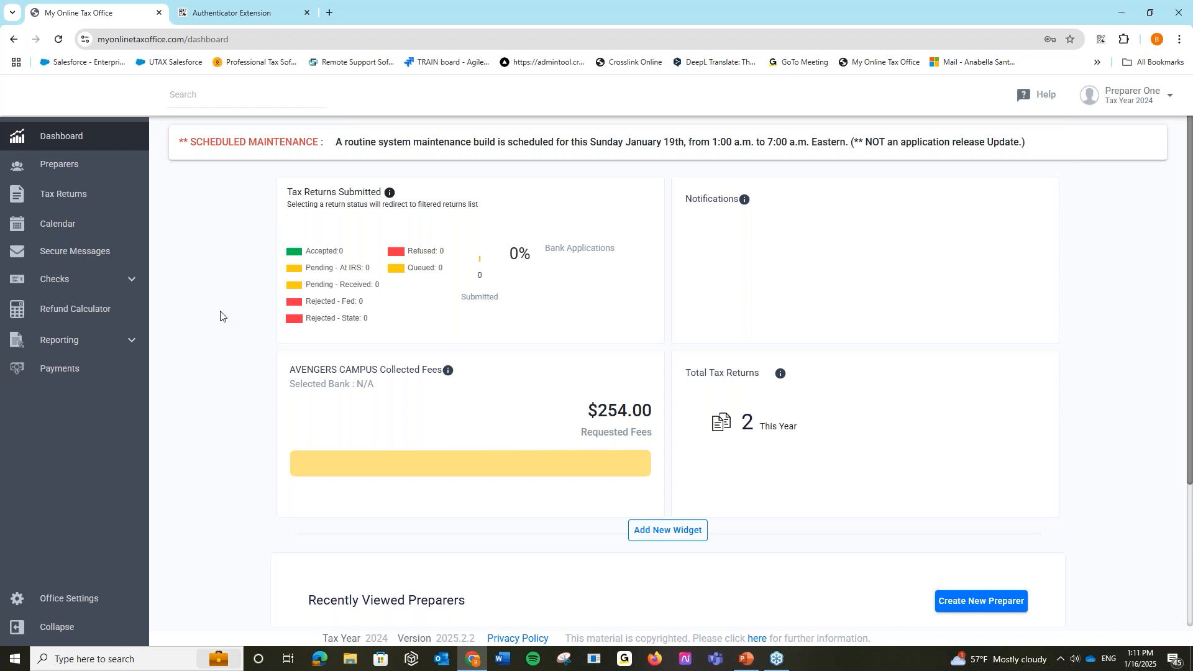
- Open Office Settings and scroll through the Office Info page
click(92, 605)
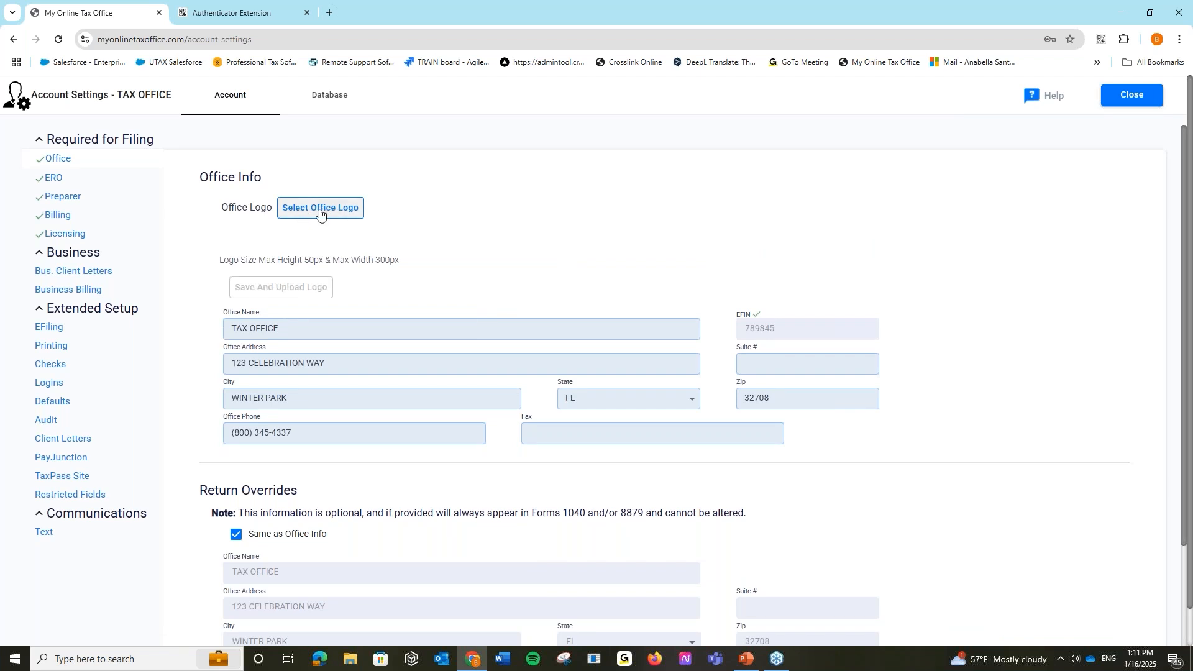
scroll(992, 376, down, 2)
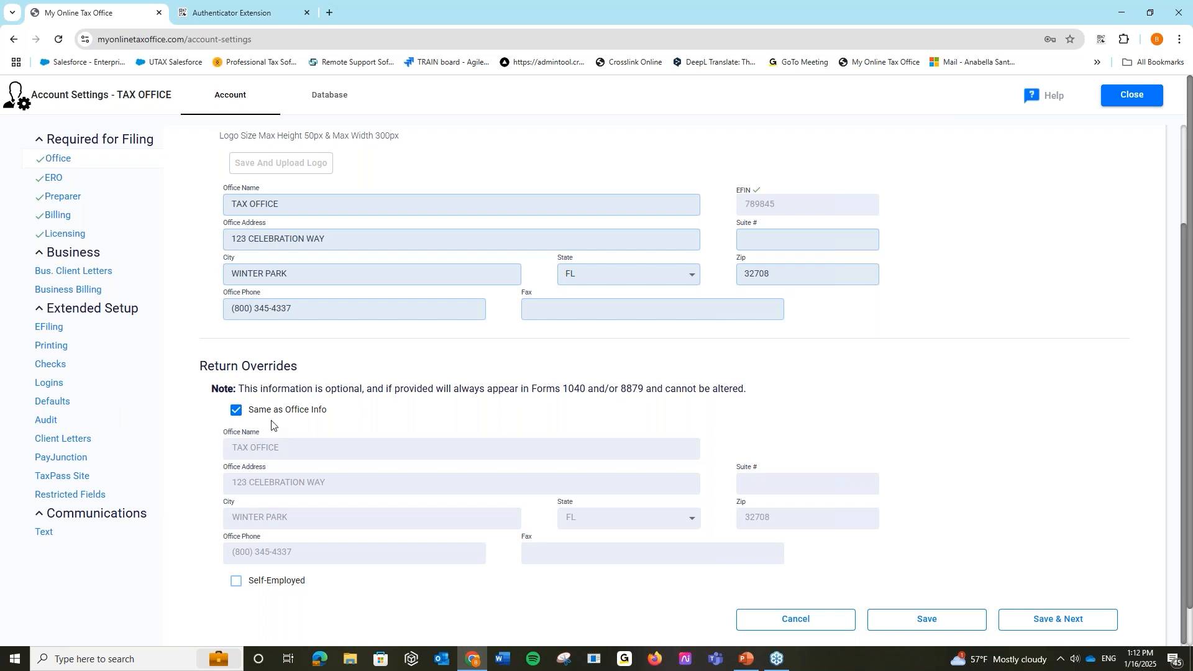
- Save the office info, review the ERO details leaving ERO Pin unchanged, and save to reach Preparers
click(1051, 623)
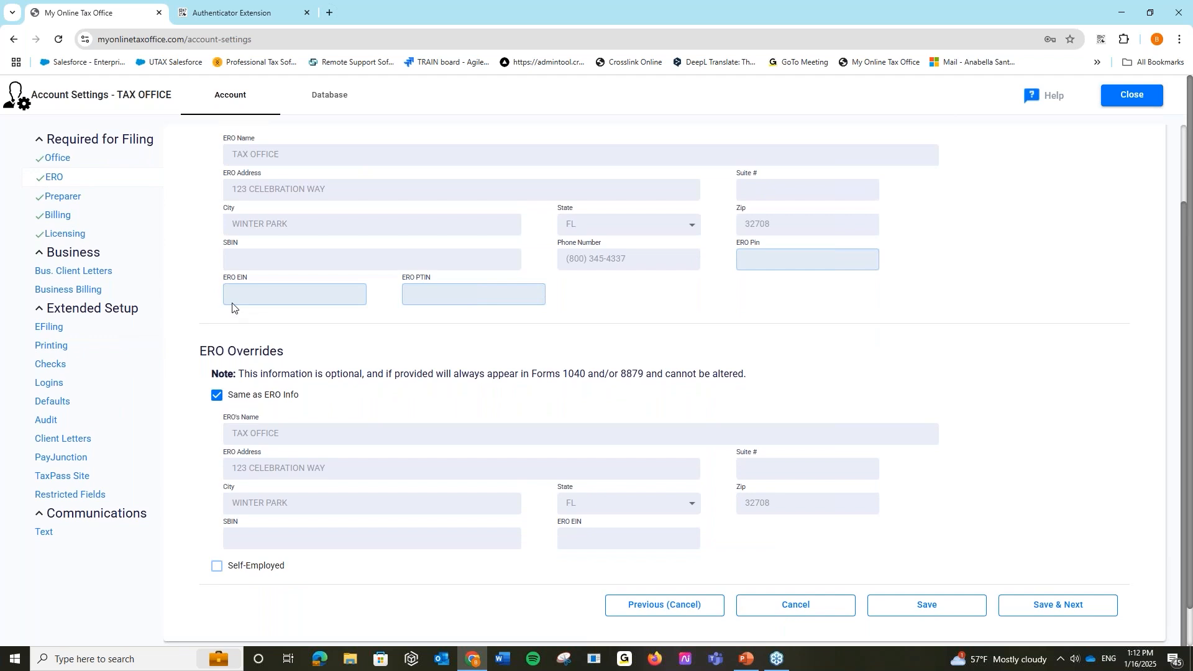
scroll(232, 306, up, 2)
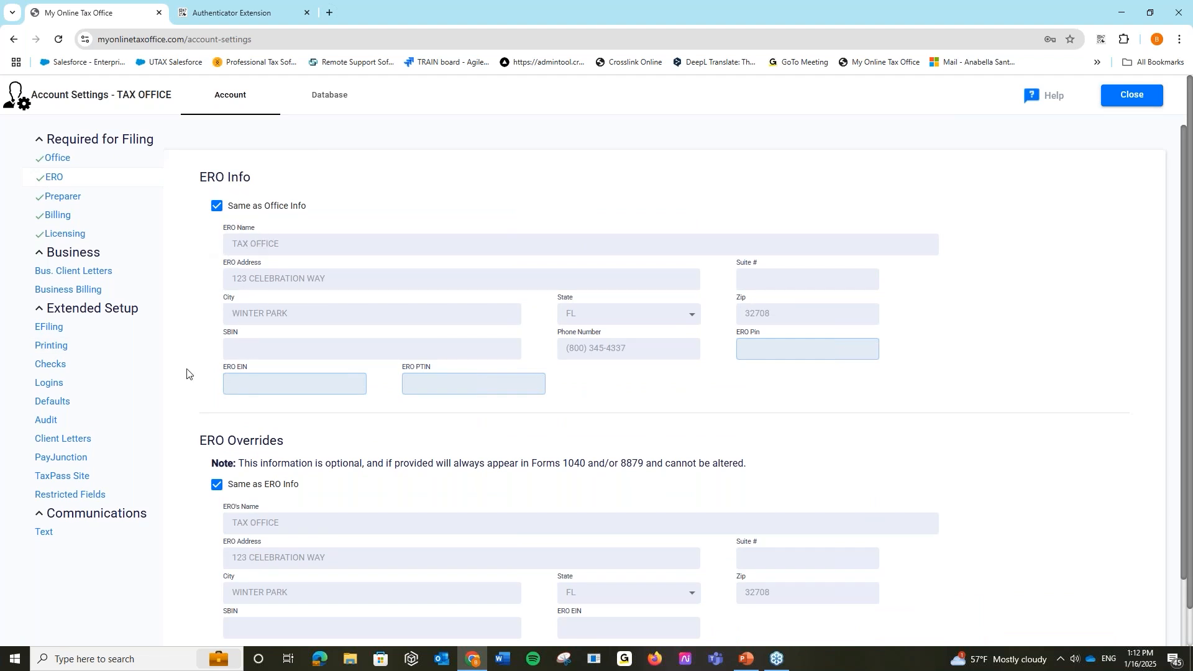
click(758, 349)
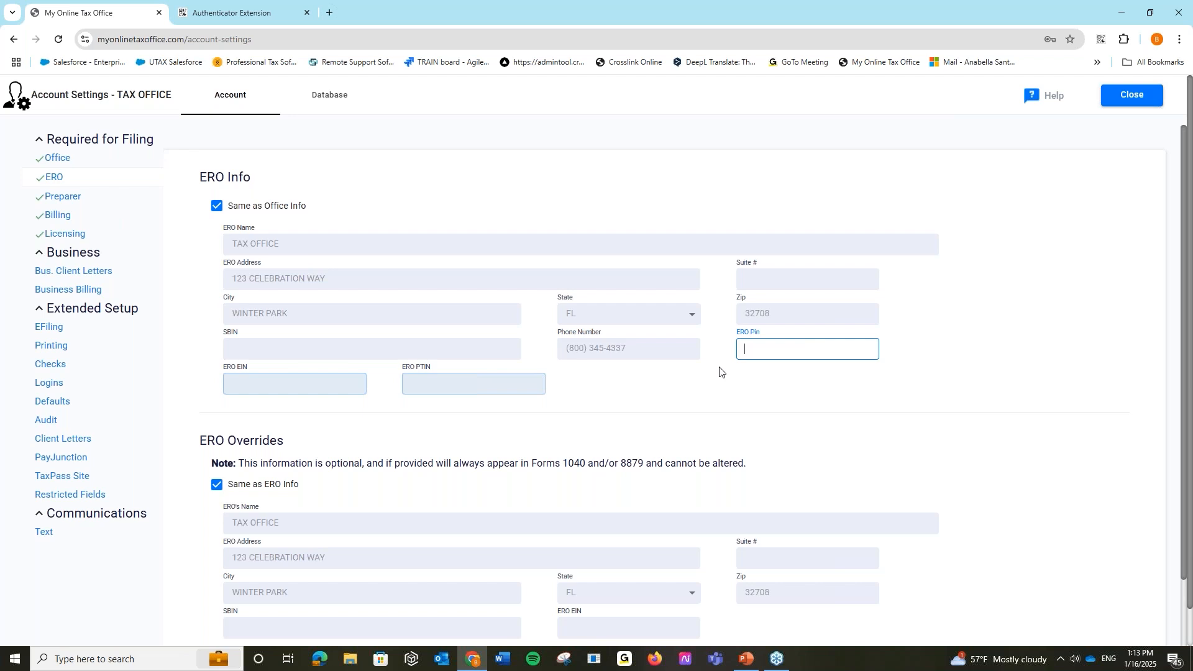
click(800, 399)
scroll(798, 401, down, 1)
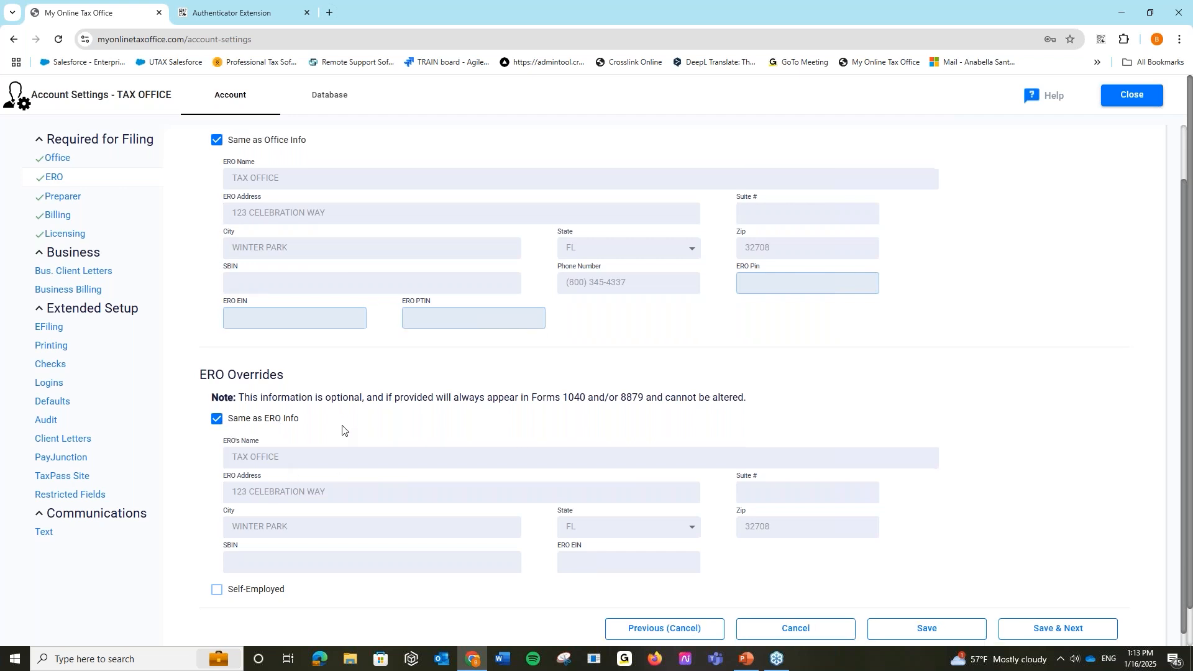
scroll(341, 429, down, 1)
click(1042, 606)
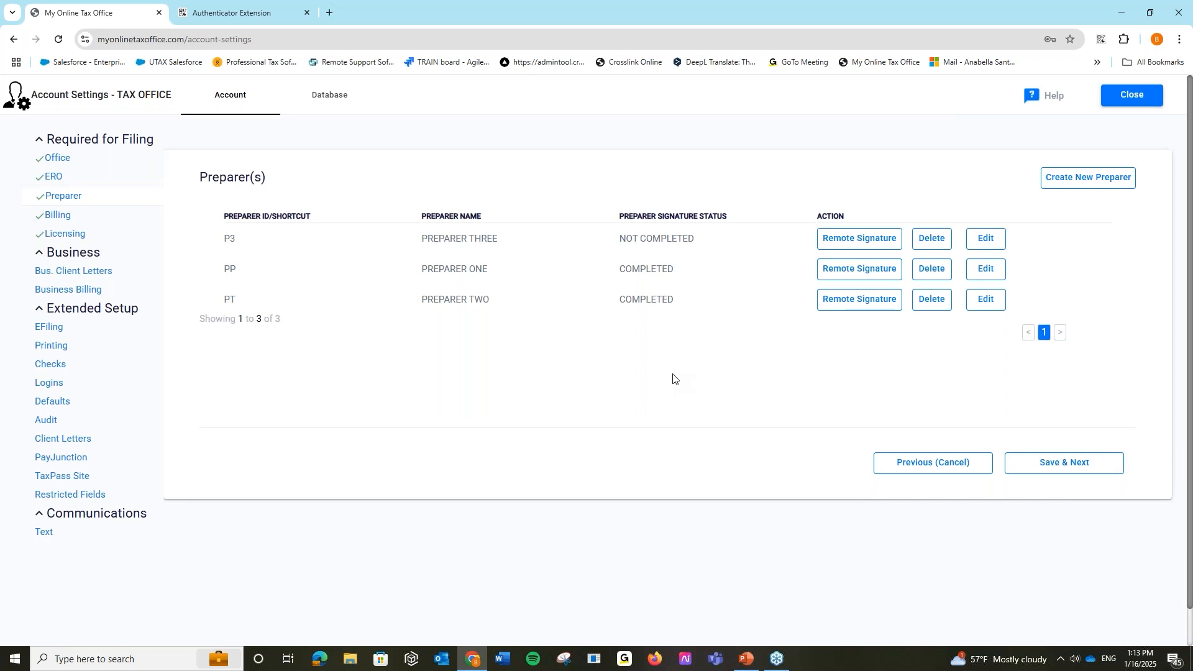
- Open a blank Create New Preparer form from the three-preparer list
click(1112, 178)
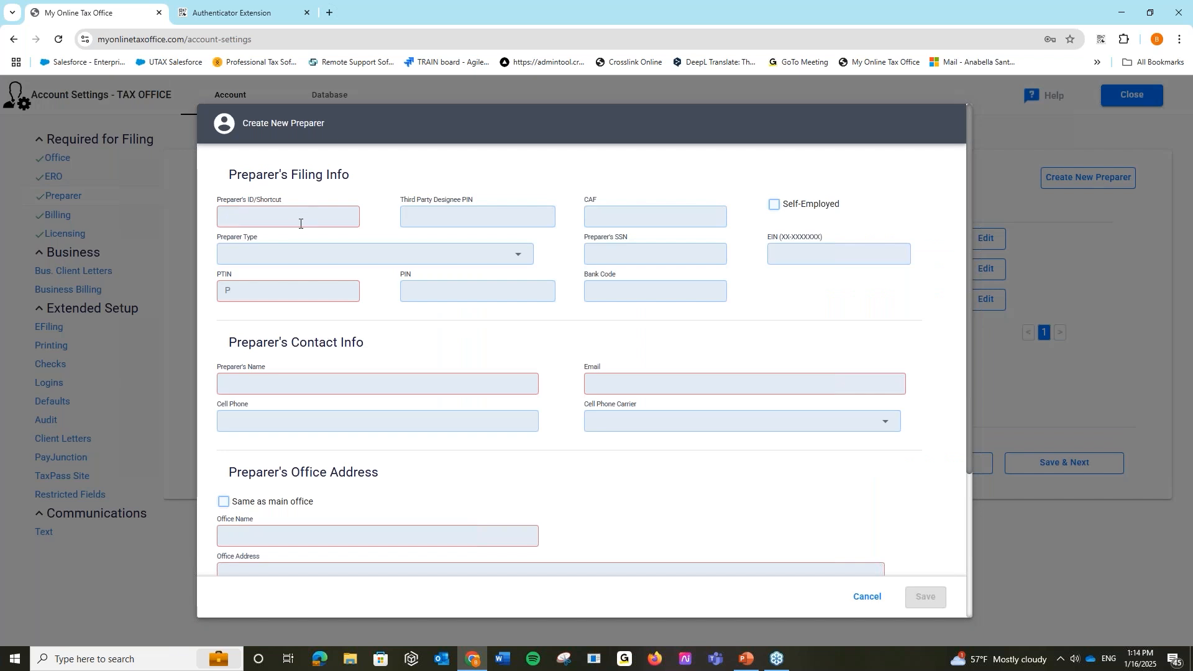
- Enter preparer ID/Shortcut 'AS' along with the preparer's PTIN and PIN
click(300, 221)
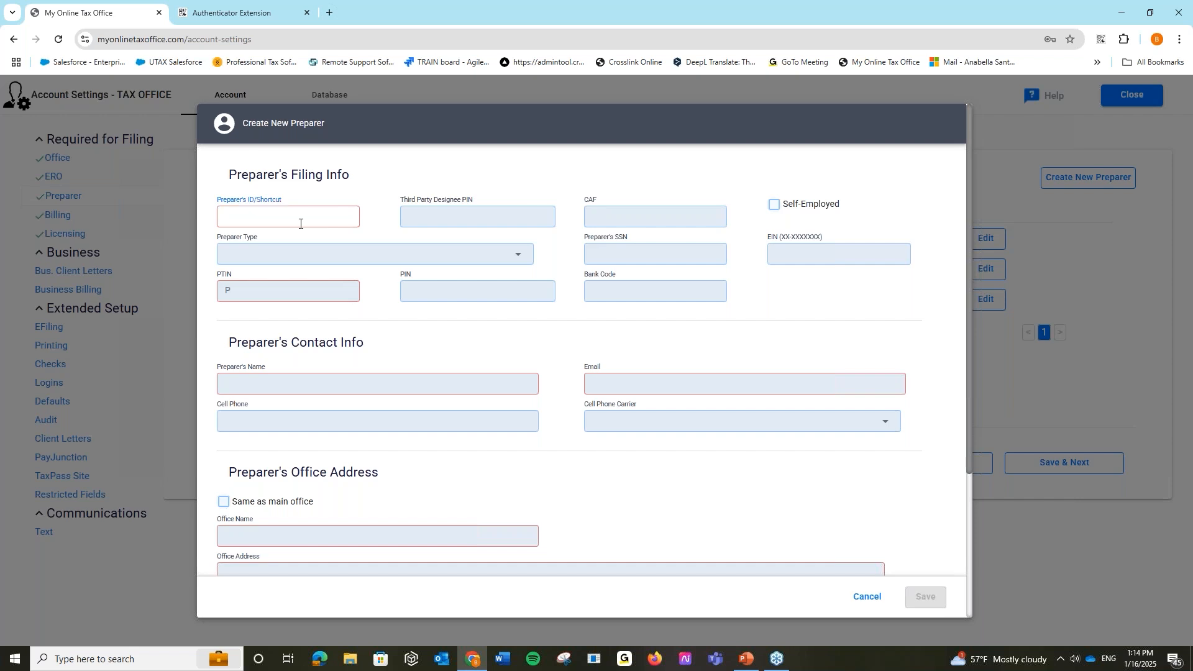
text(AS)
click(264, 283)
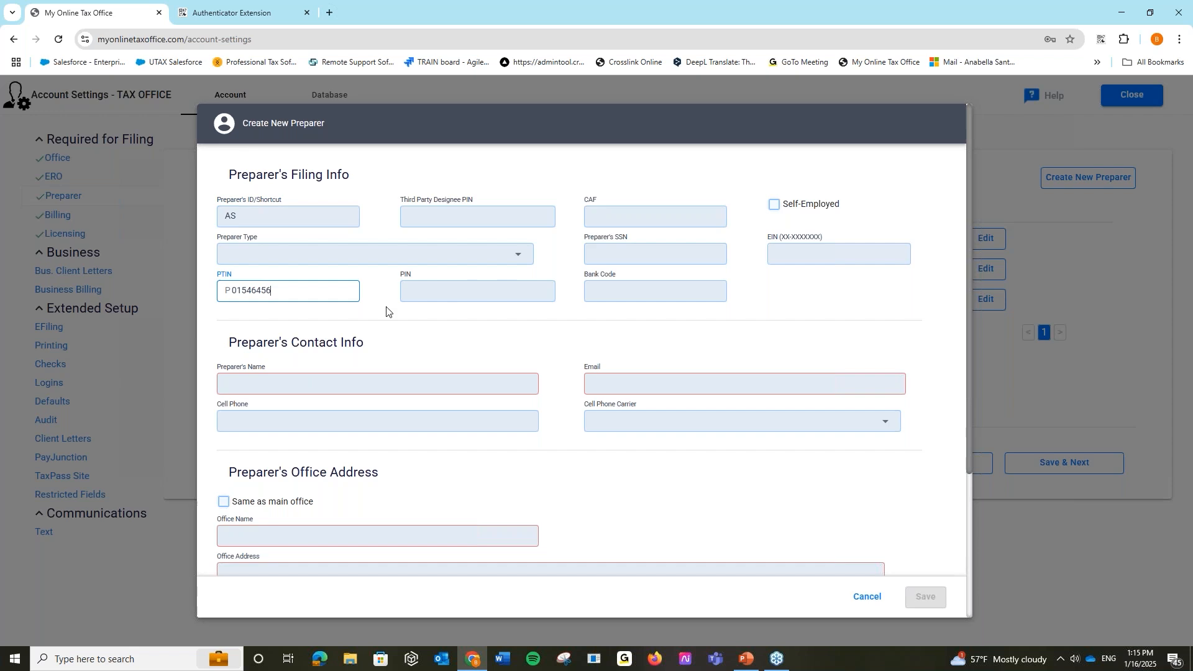
click(419, 286)
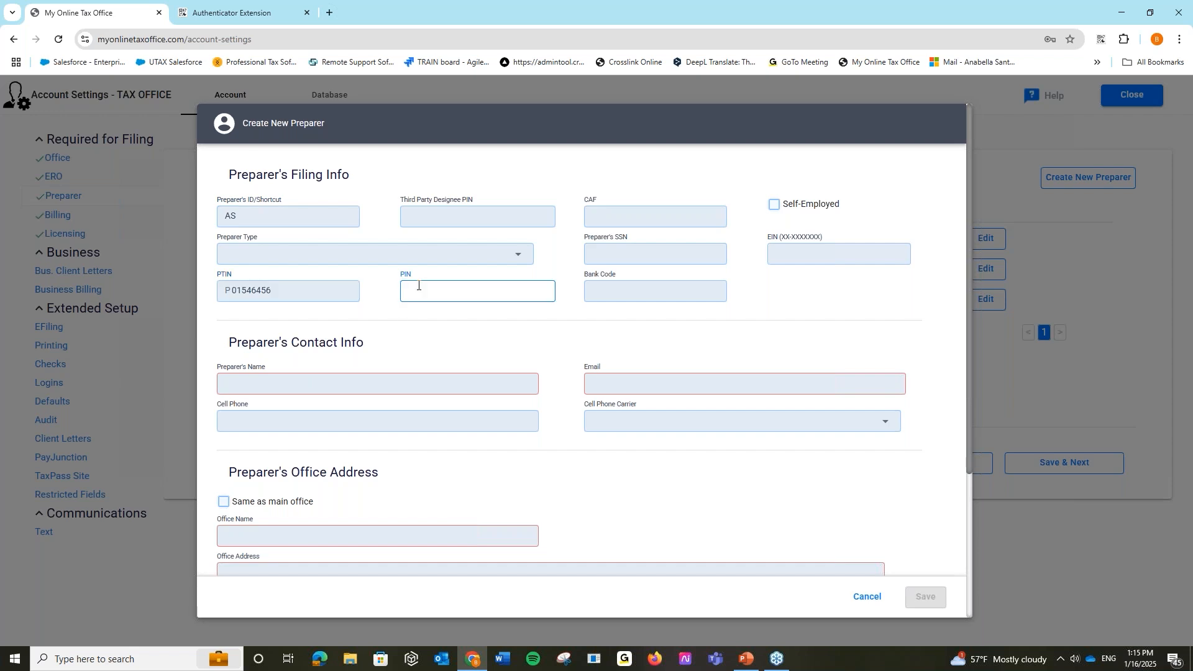
- Leave name and e-mail empty, cancel the preparer form, and discard the unsaved changes
click(343, 380)
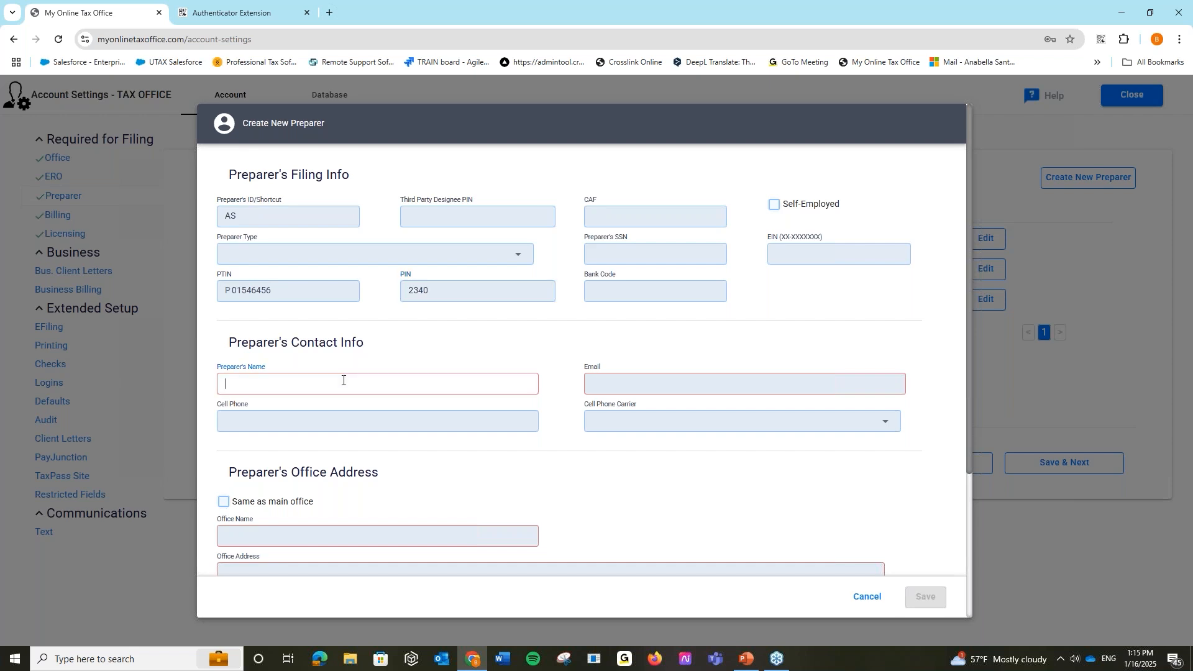
click(602, 391)
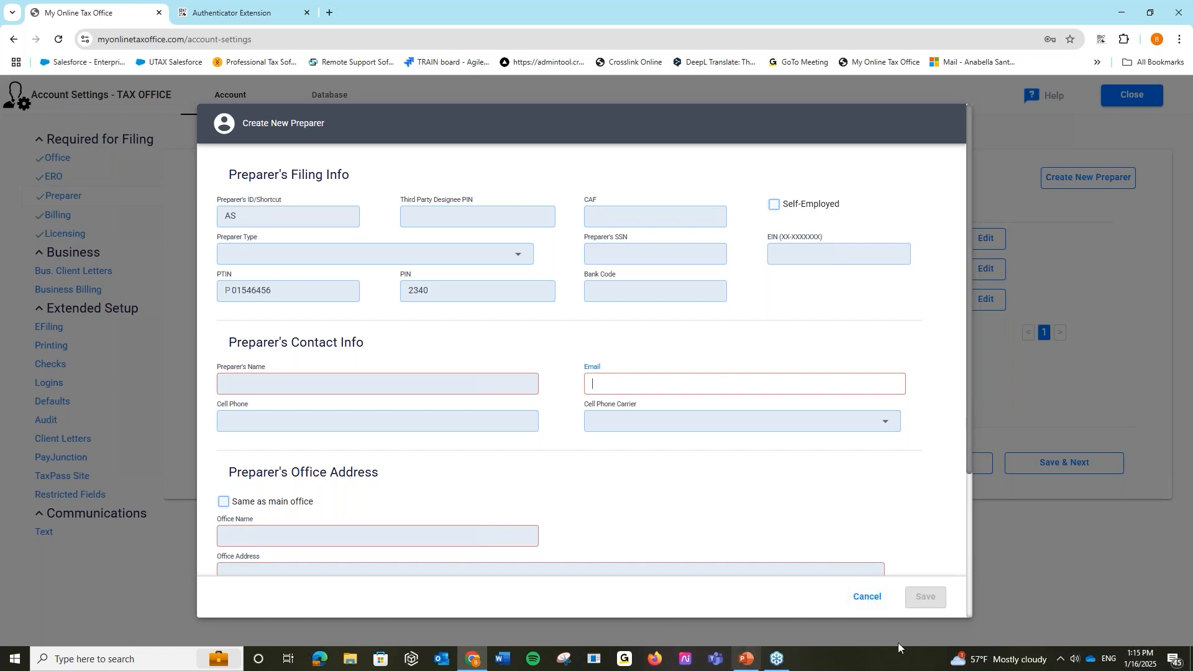
click(868, 600)
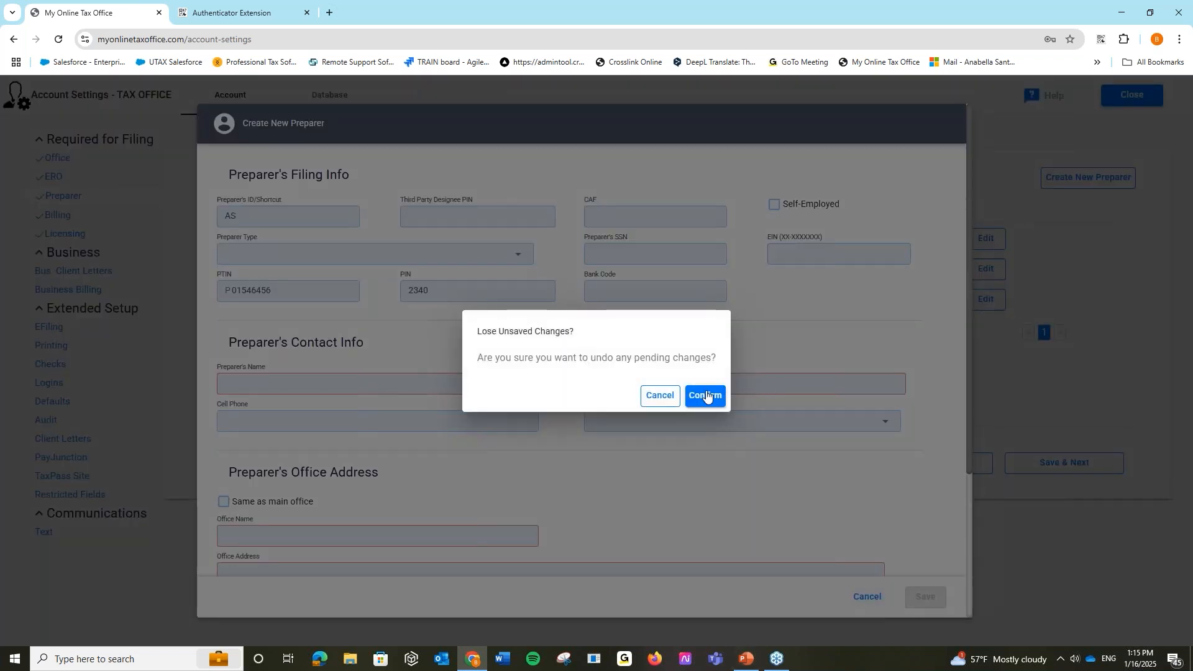
click(707, 395)
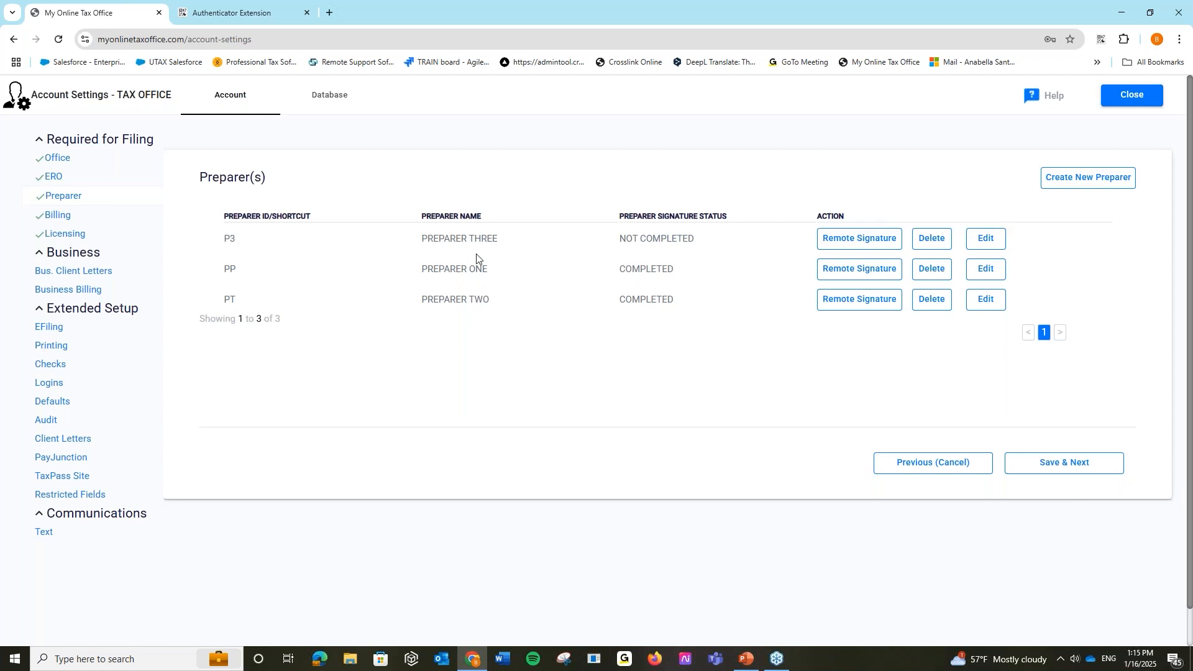
- Start a new user login and enter the user's username and display name
click(53, 386)
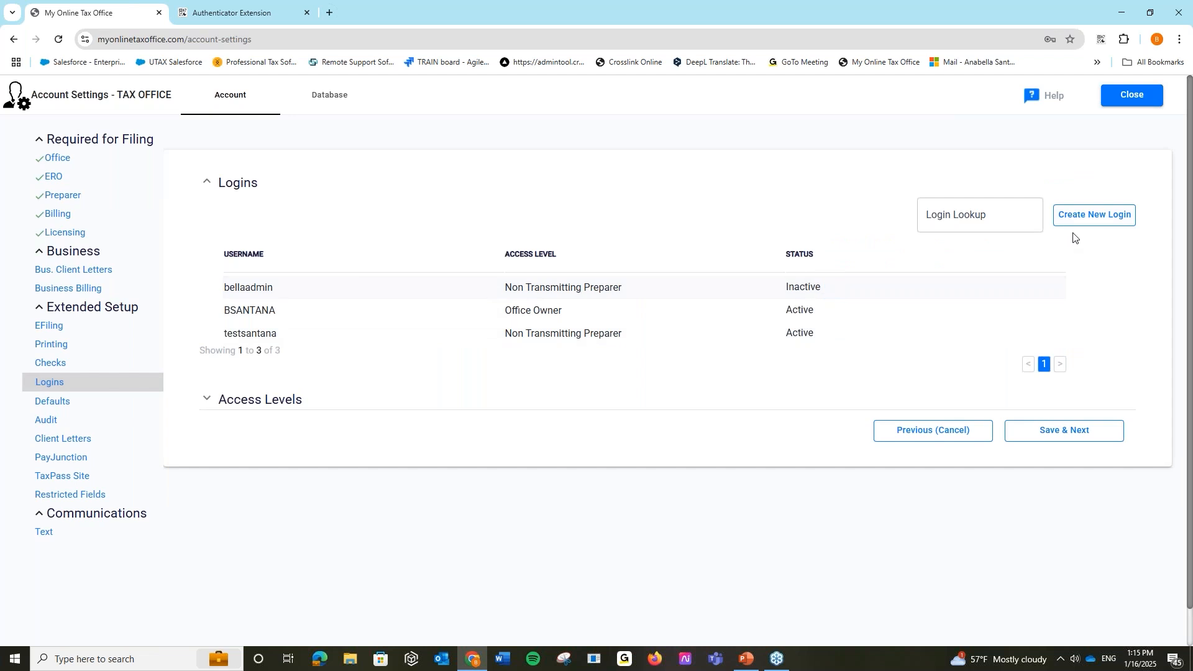
click(1089, 224)
click(493, 268)
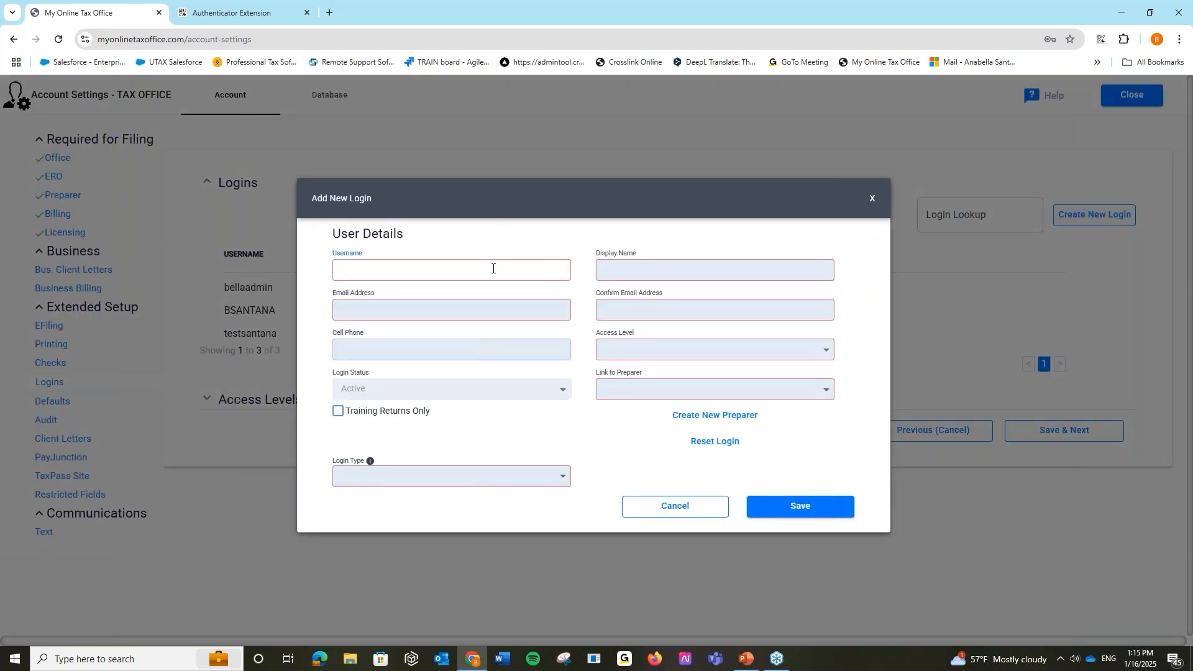
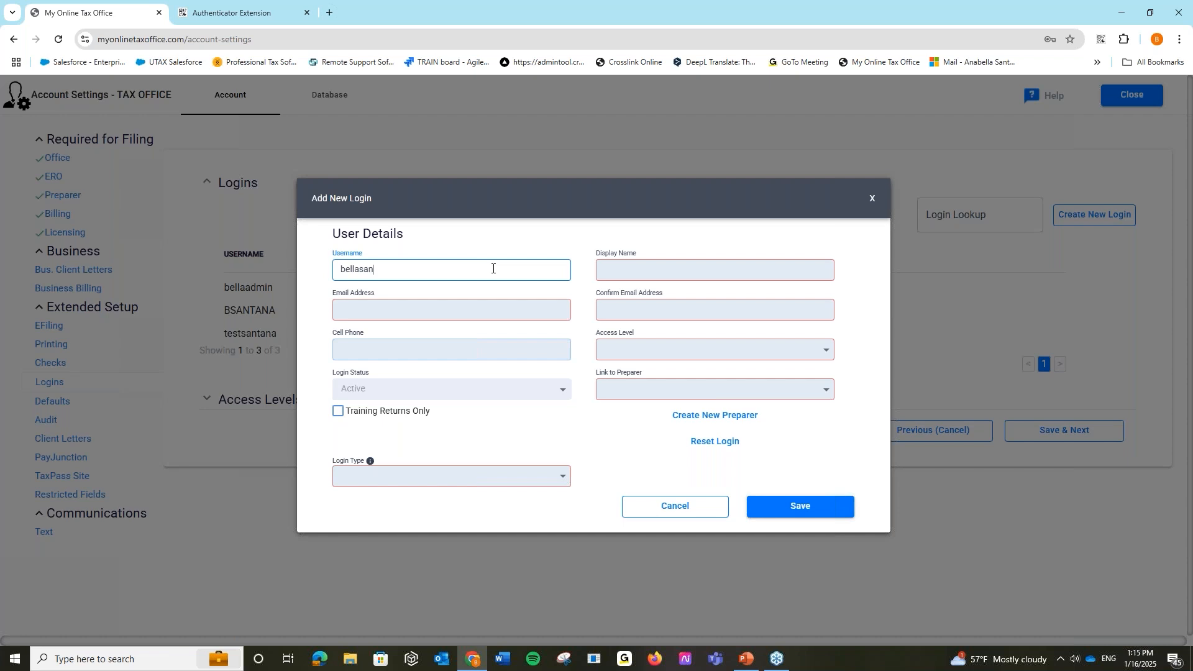
key(Tab)
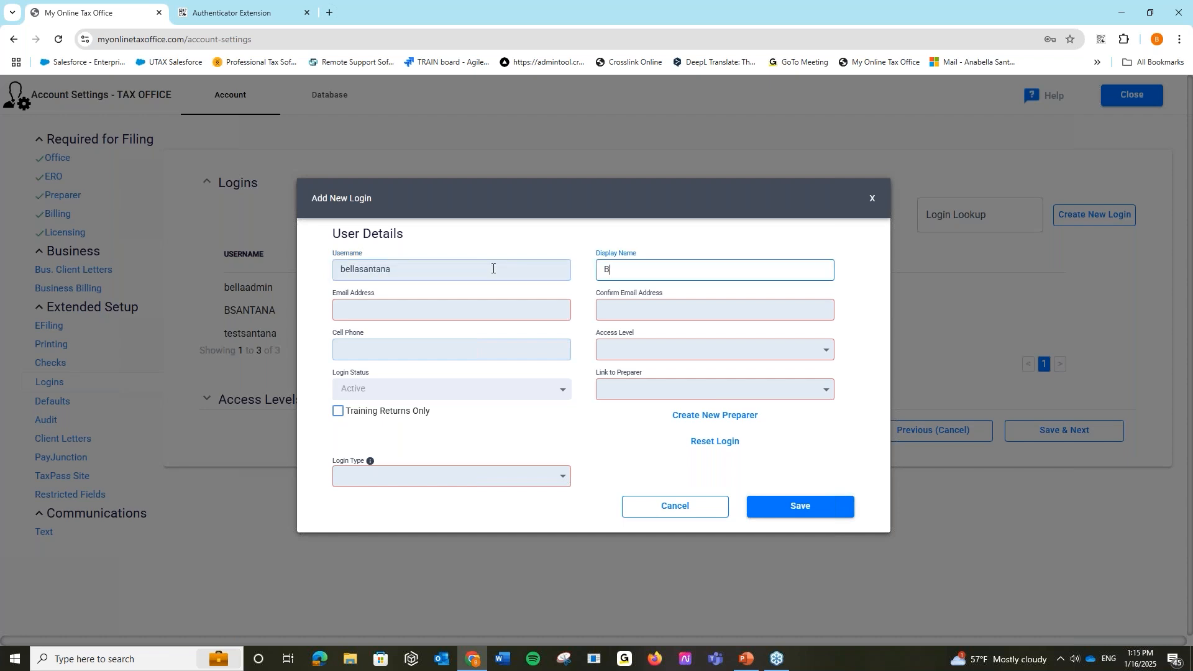
key(Tab)
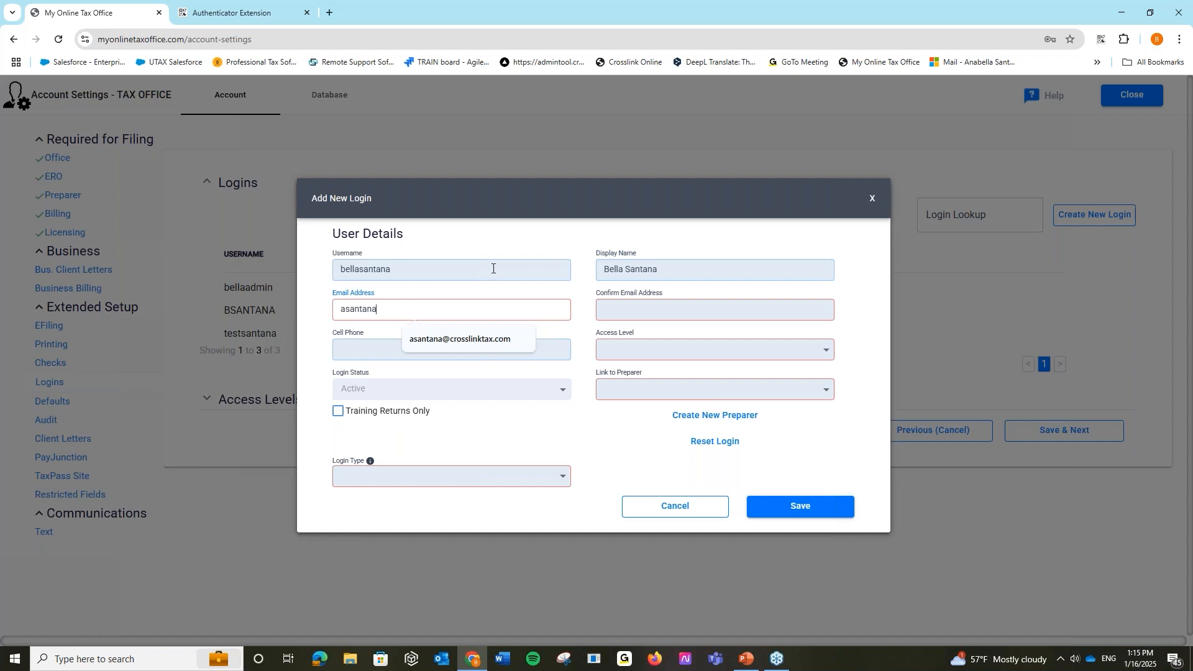
- Fill in and confirm the login's e-mail address, then add the user's cell phone number
click(504, 339)
click(669, 304)
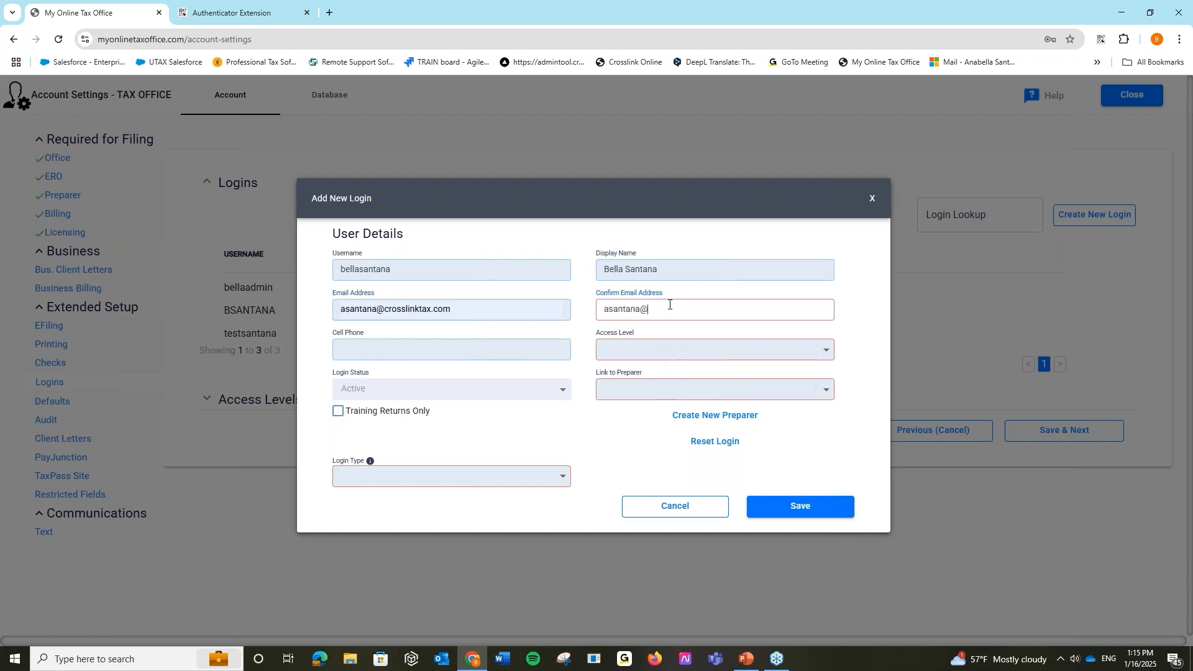
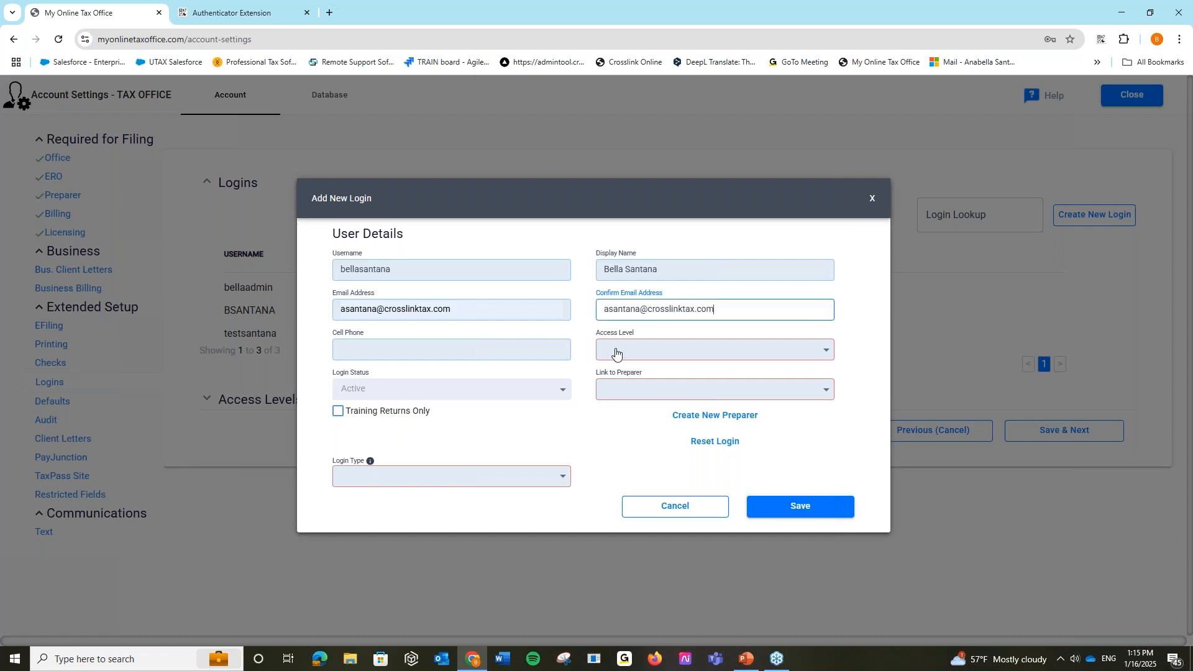
click(502, 348)
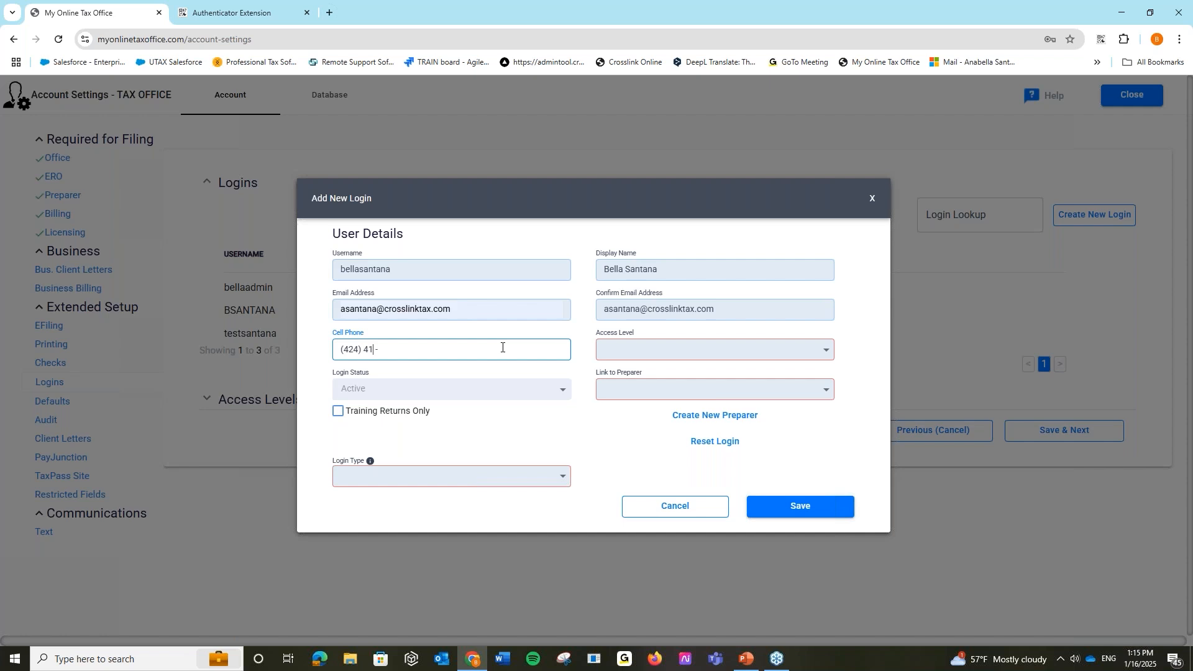
click(668, 346)
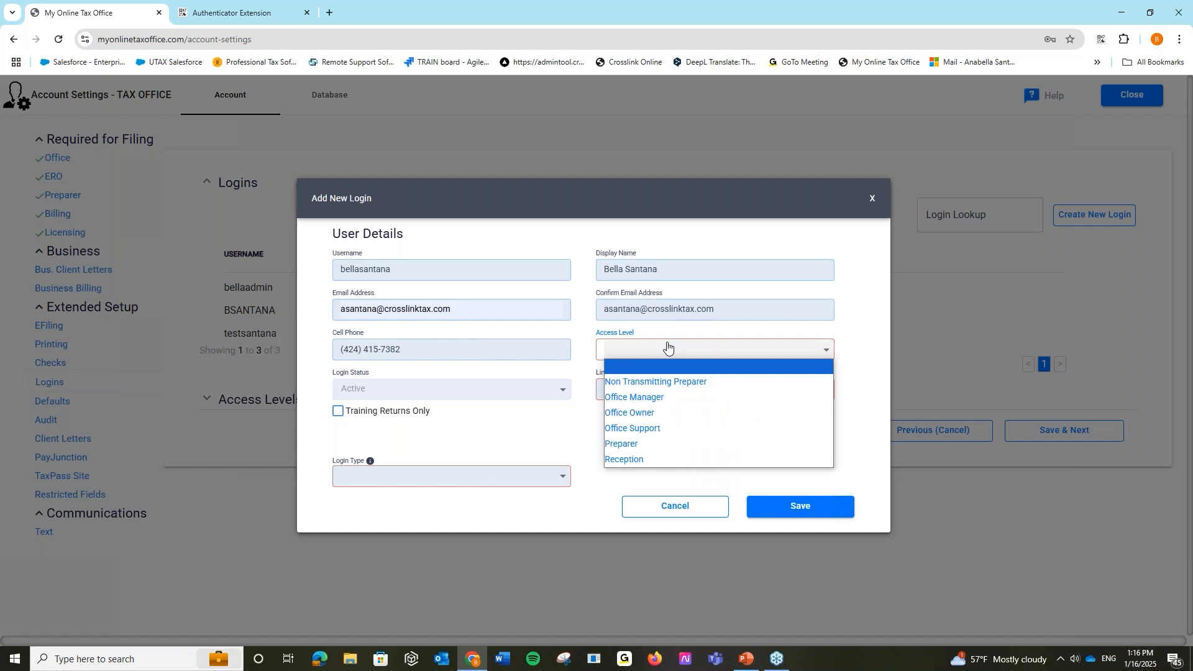
- Set access level to Reception, check the Link to Preparer and Login Type options, then cancel
click(658, 458)
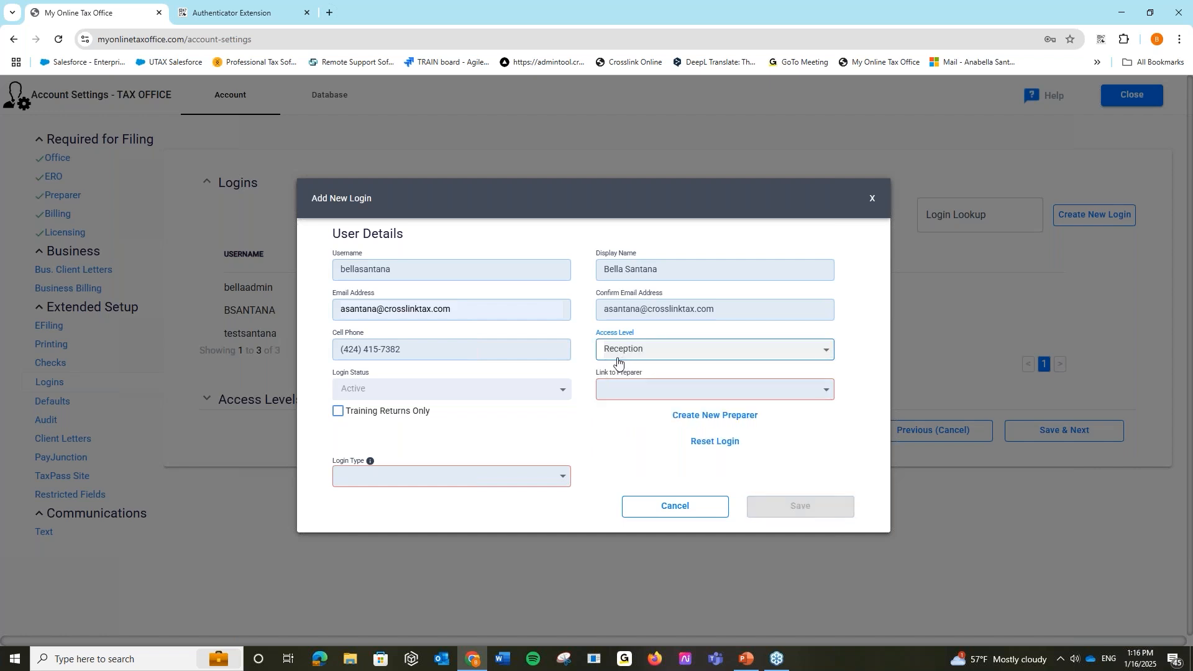
click(617, 394)
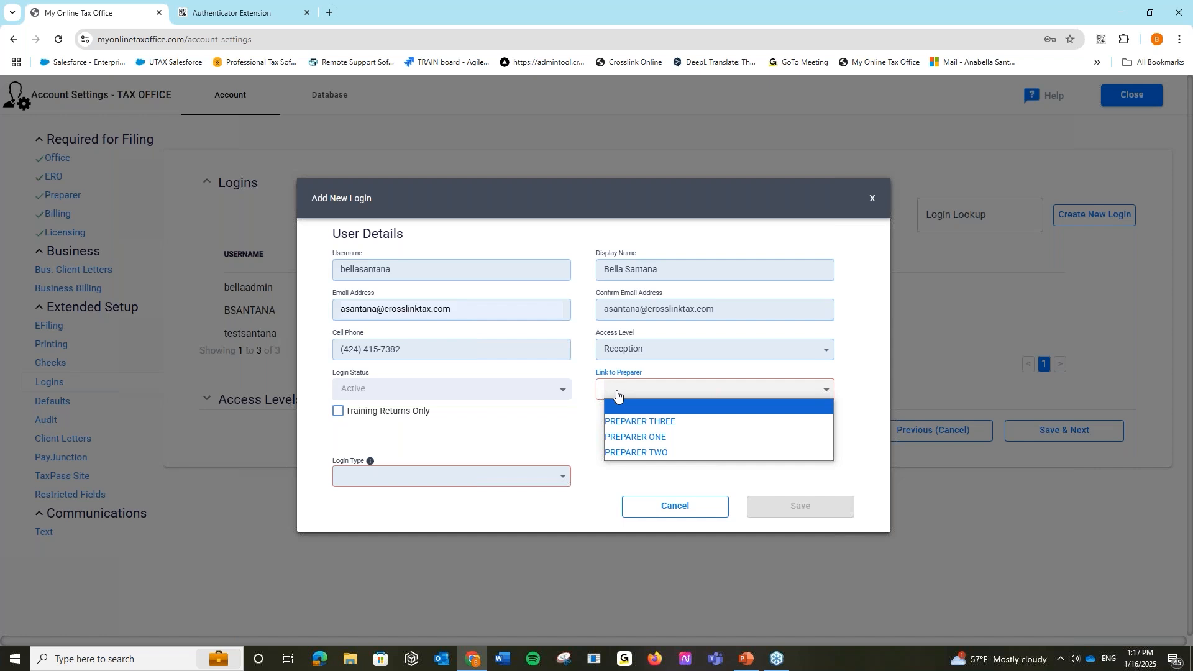
click(519, 479)
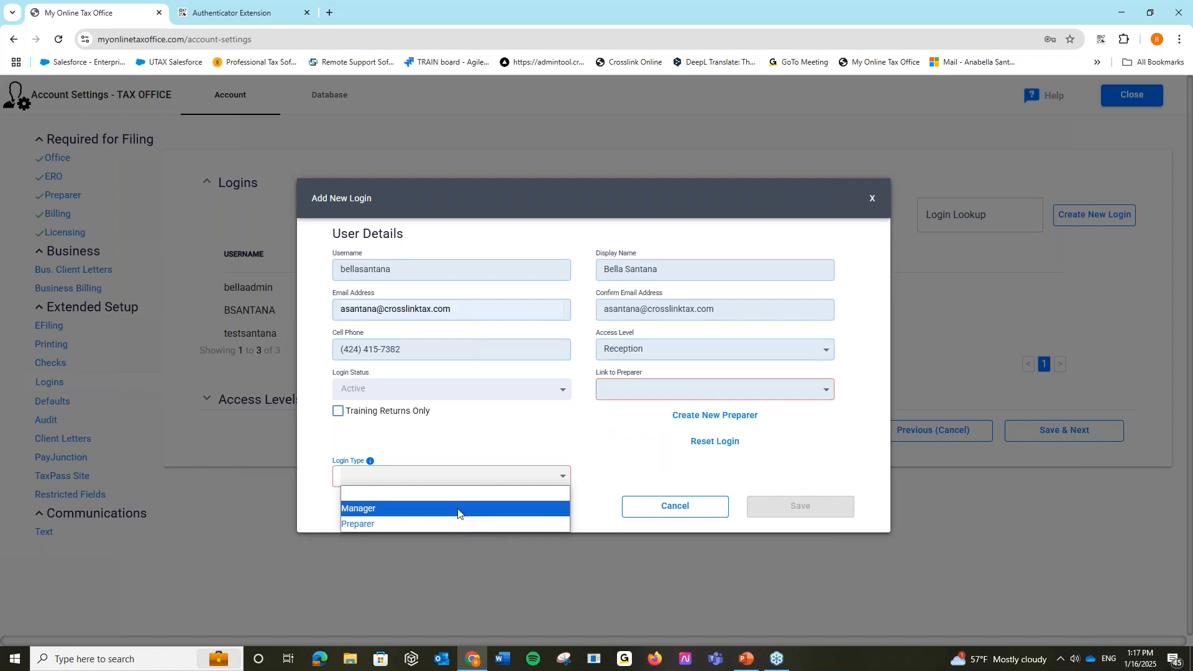
click(631, 483)
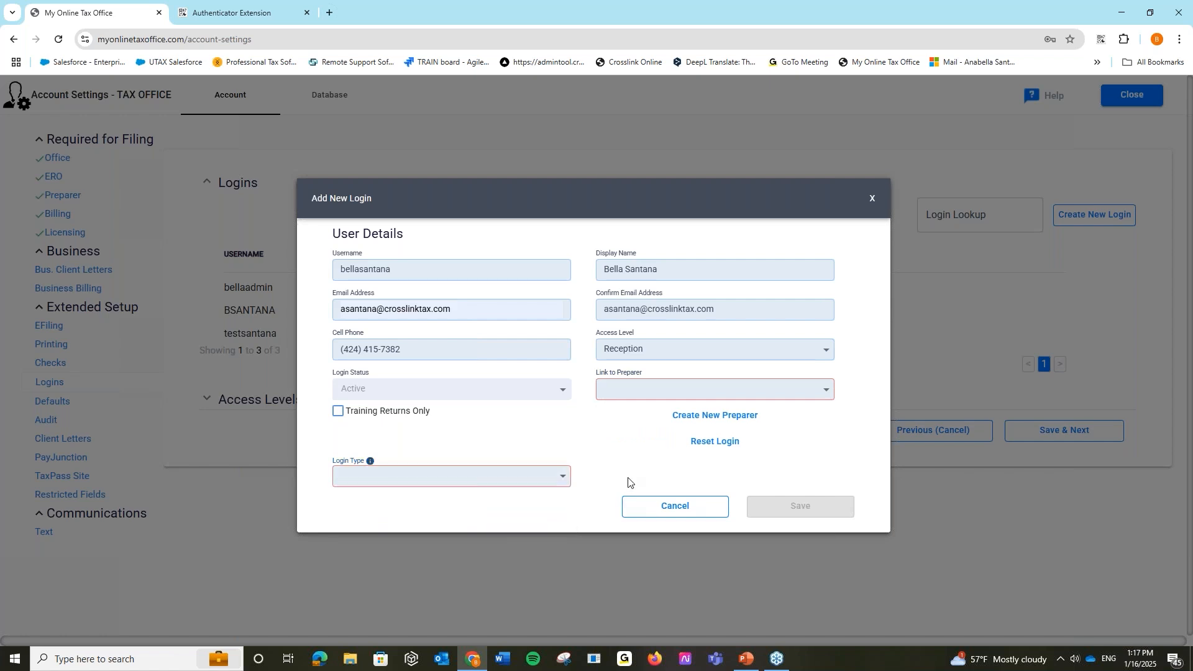
click(673, 505)
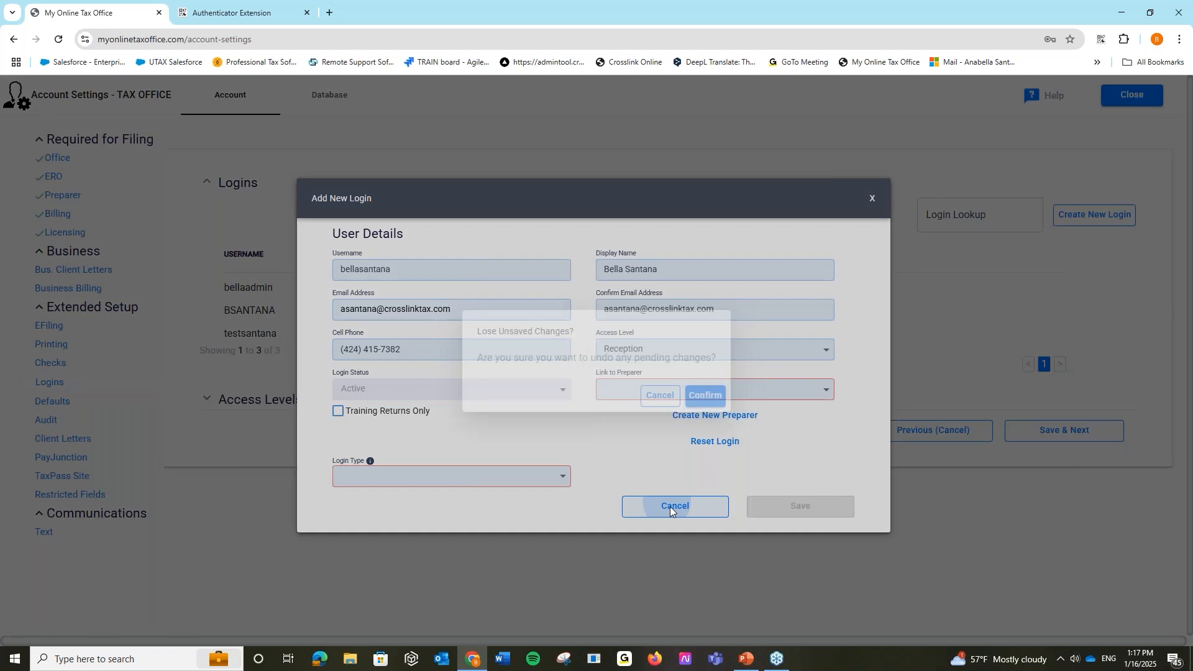
- Discard the new login, view an existing login's details without saving, and expand Access Levels
click(706, 397)
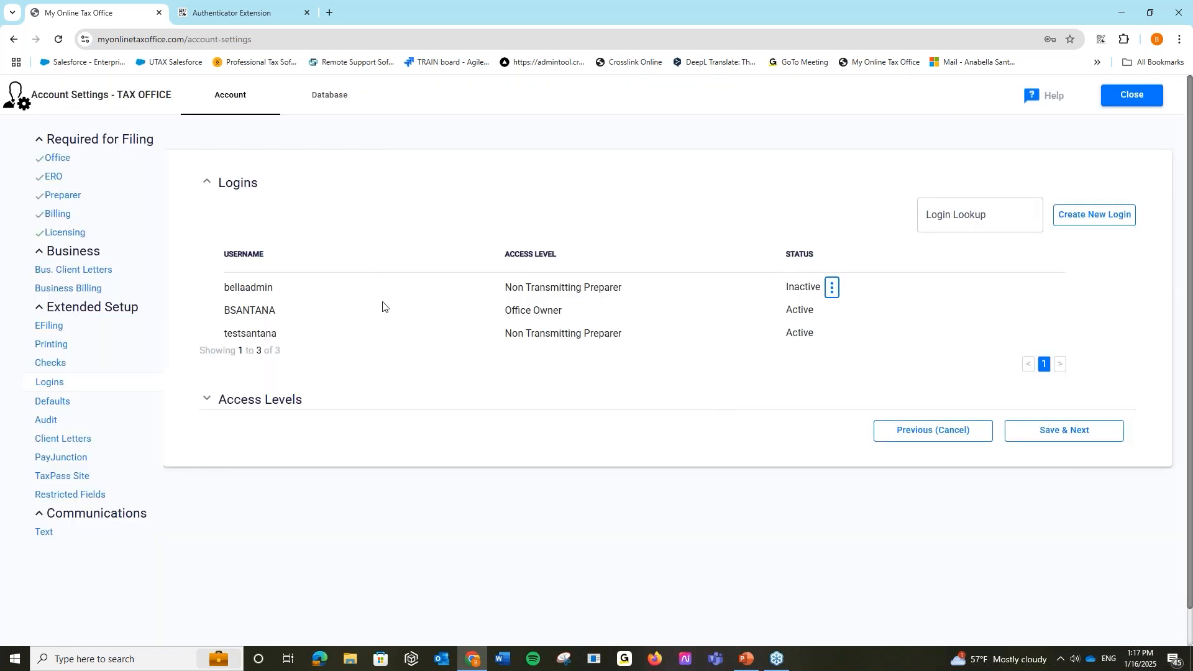
click(828, 310)
click(840, 309)
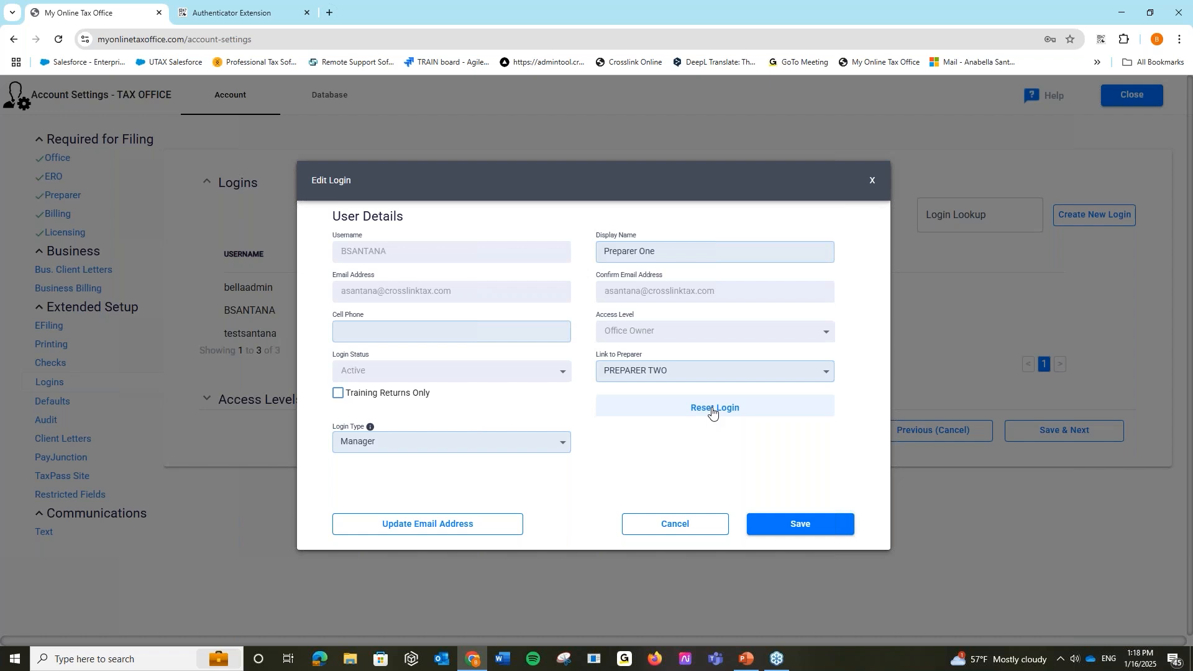
click(653, 531)
click(207, 403)
scroll(473, 484, down, 2)
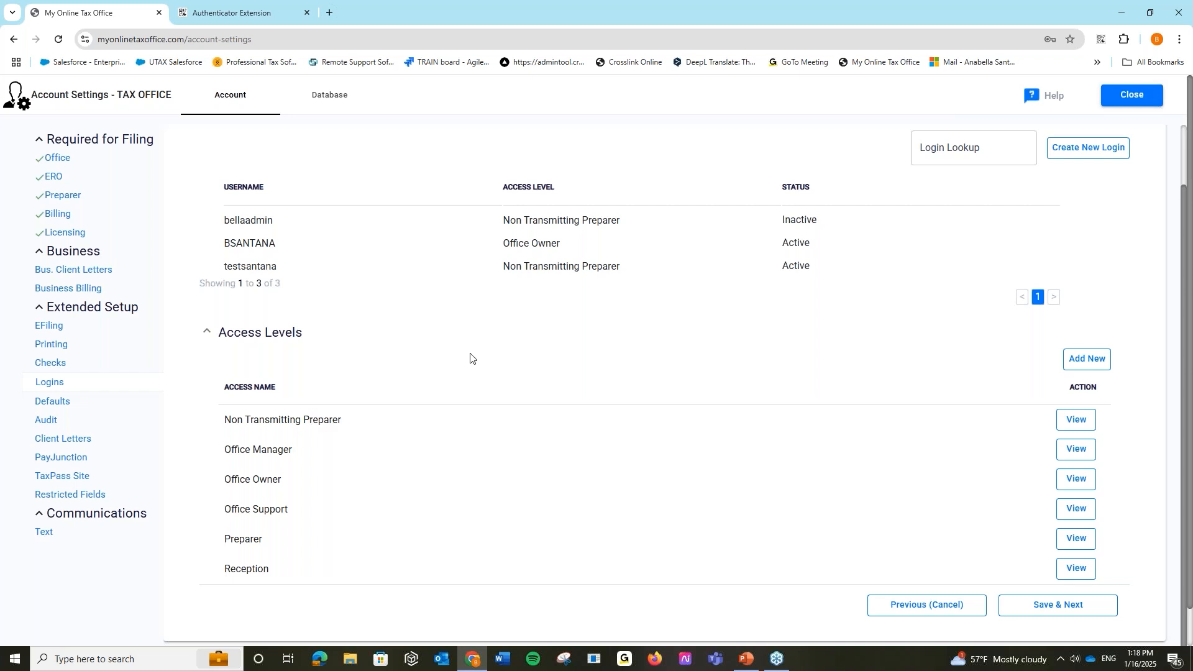
click(1084, 360)
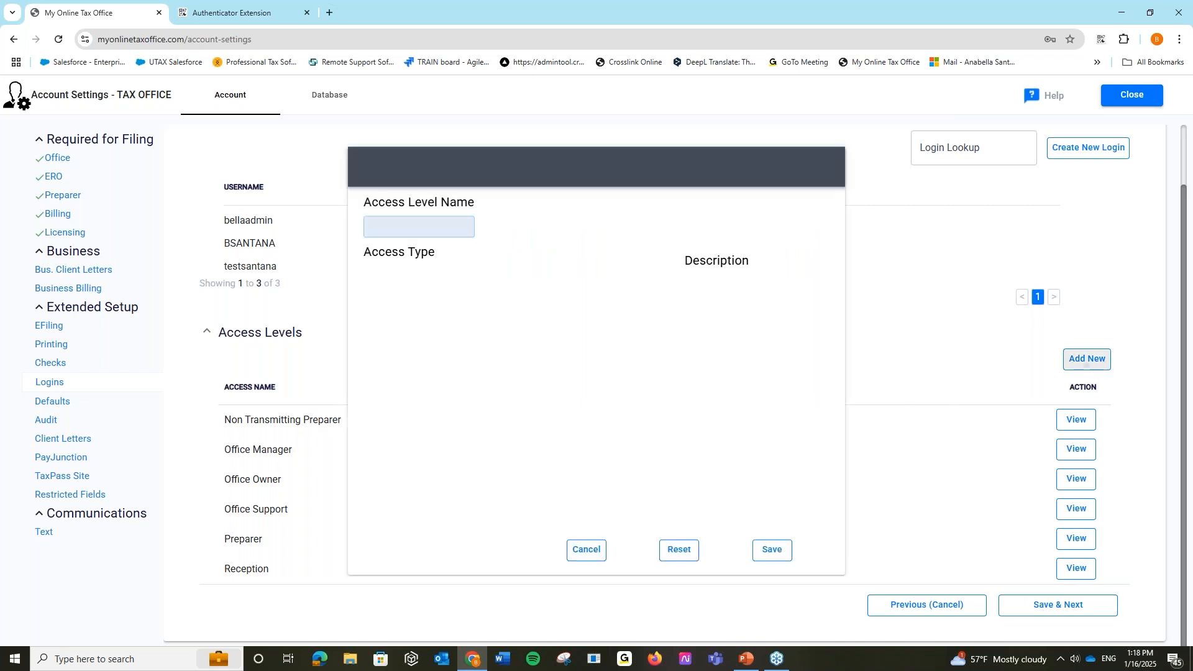
click(383, 228)
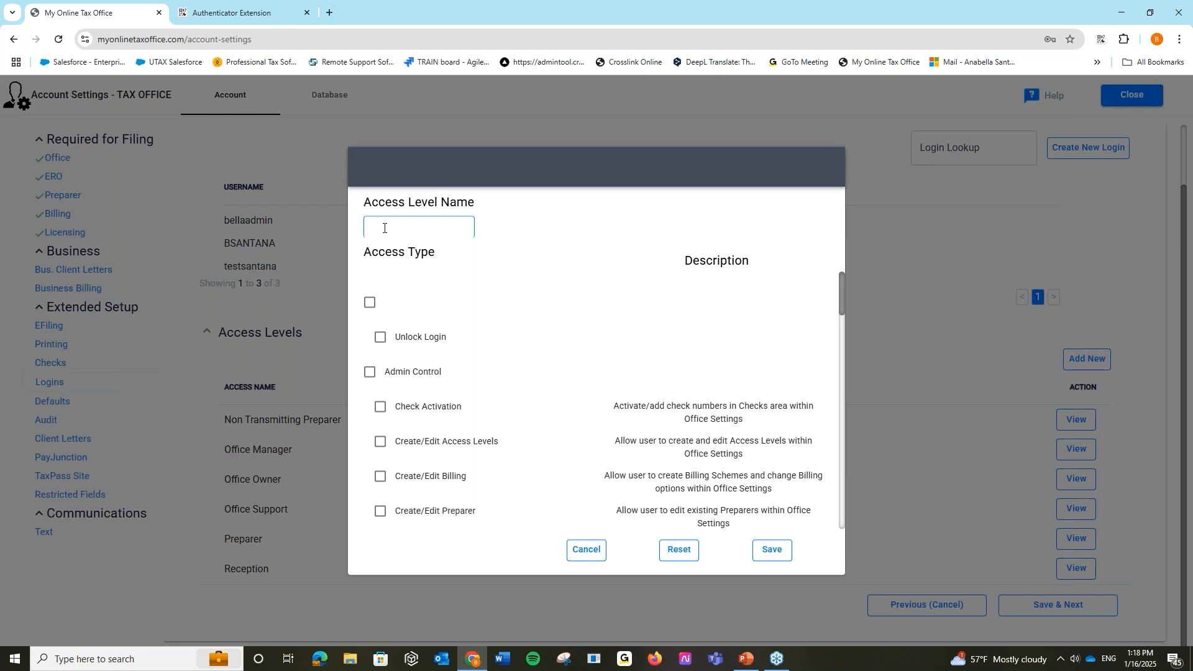
text(TEST PREP)
scroll(511, 435, down, 2)
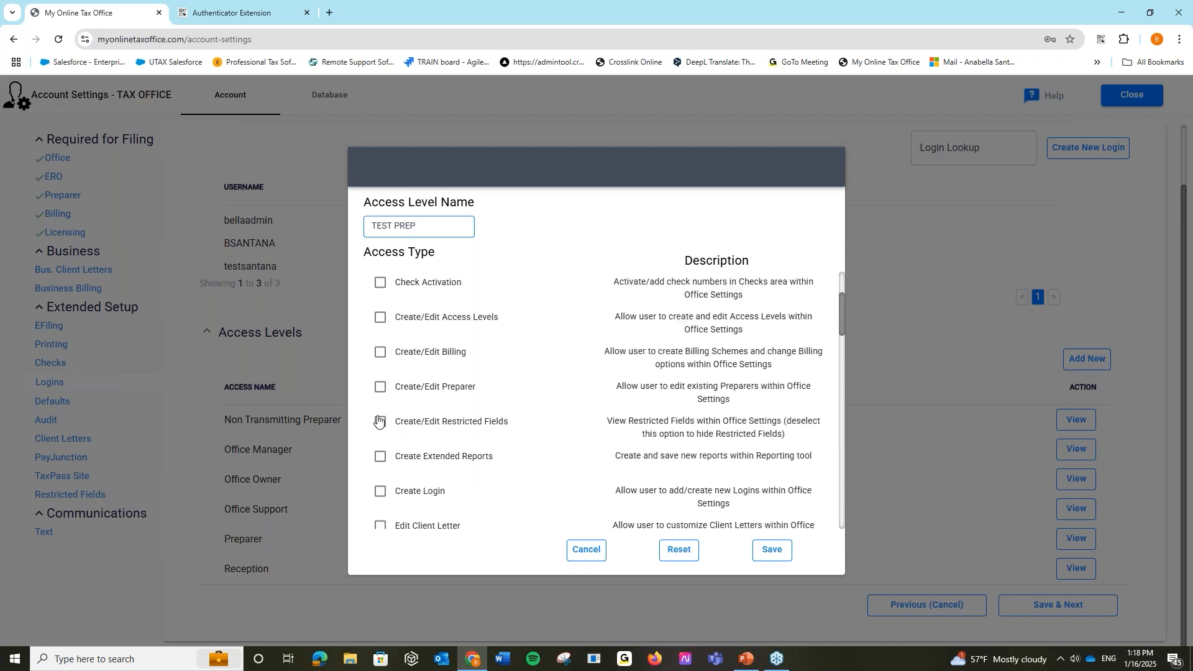
click(380, 388)
click(380, 352)
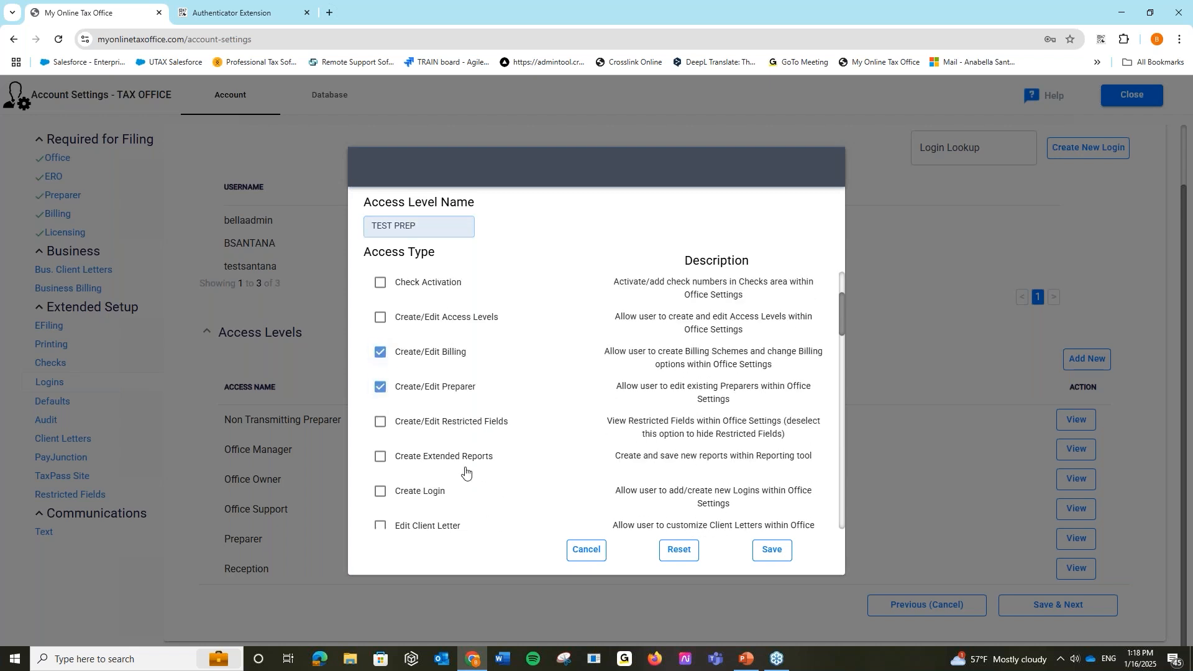
scroll(443, 447, up, 2)
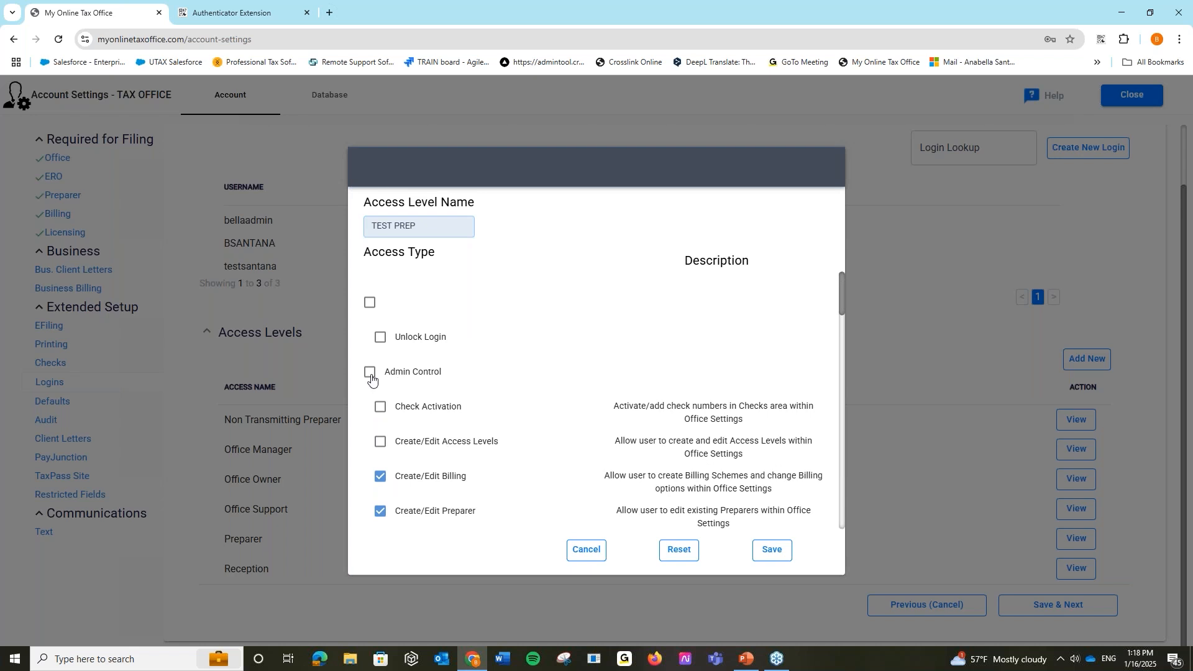
click(370, 373)
scroll(415, 444, down, 2)
scroll(414, 444, down, 5)
scroll(415, 444, up, 8)
scroll(414, 407, down, 6)
scroll(371, 348, down, 3)
click(370, 335)
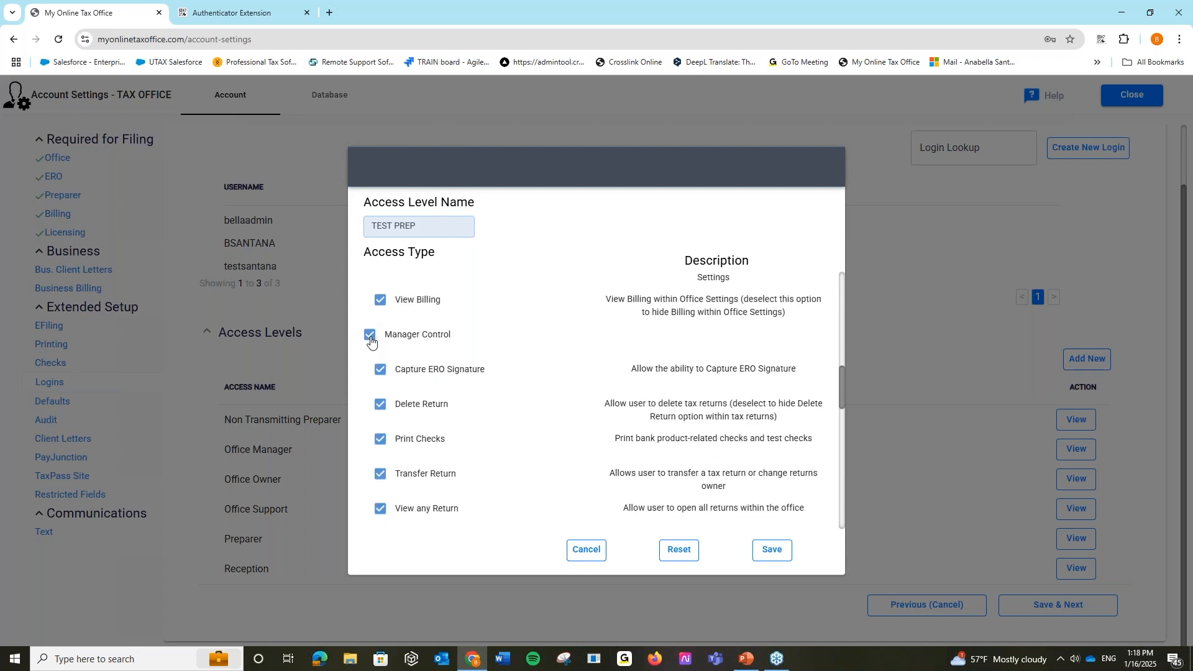
click(371, 335)
scroll(371, 340, up, 9)
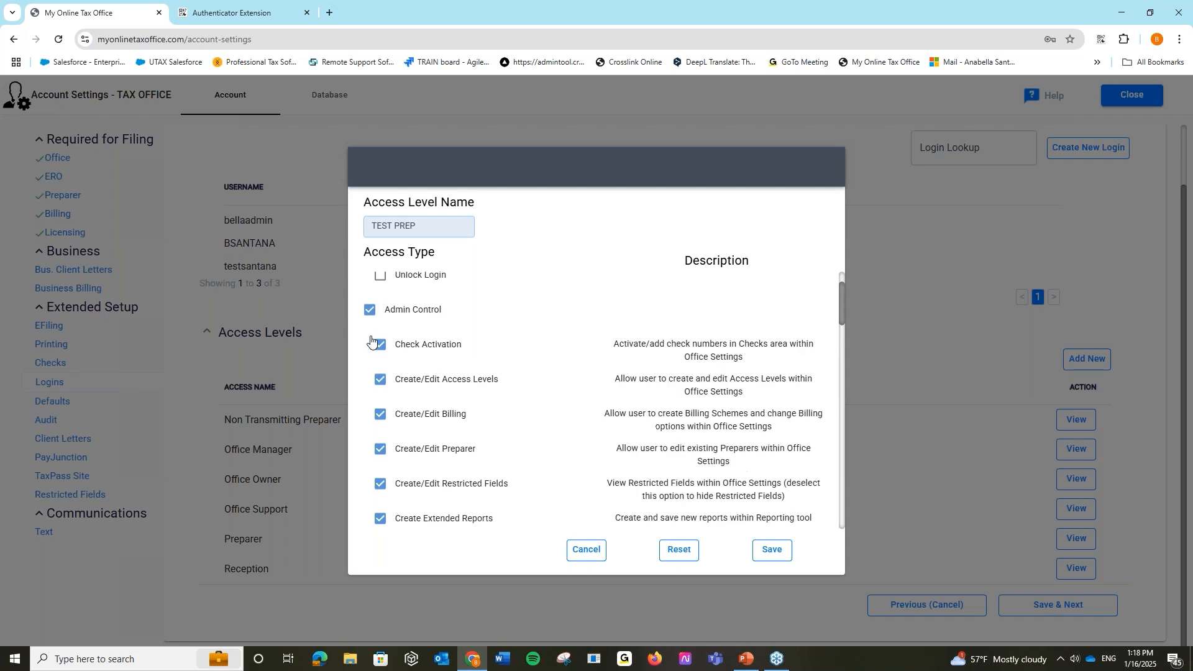
click(370, 310)
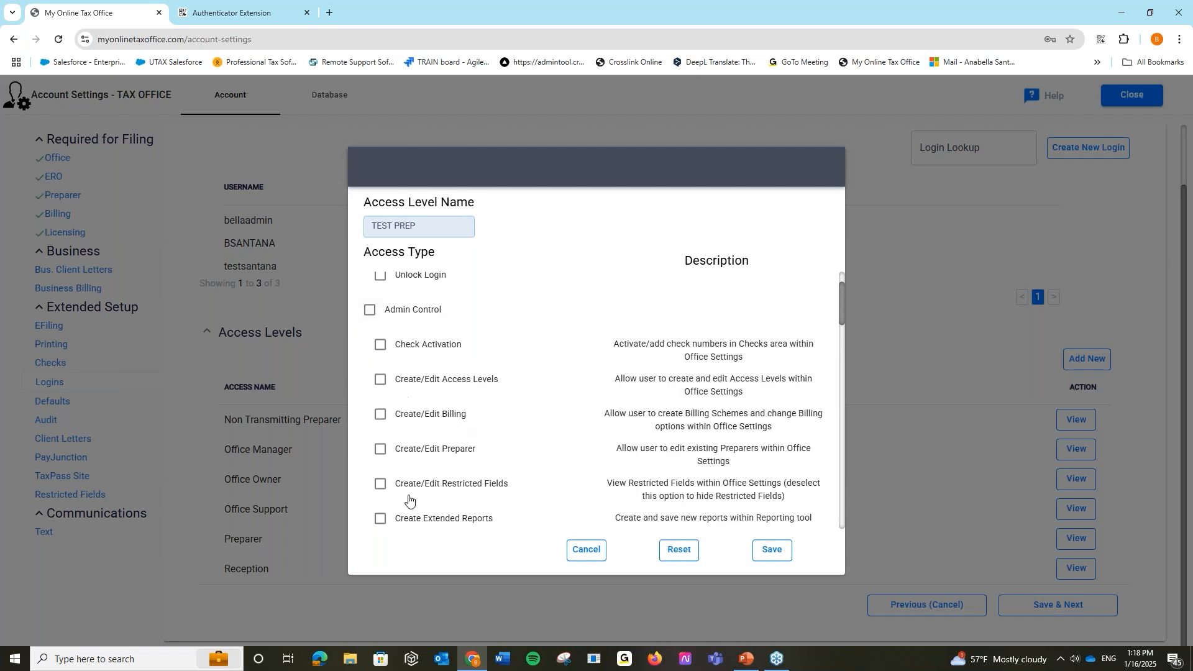
scroll(432, 440, down, 1)
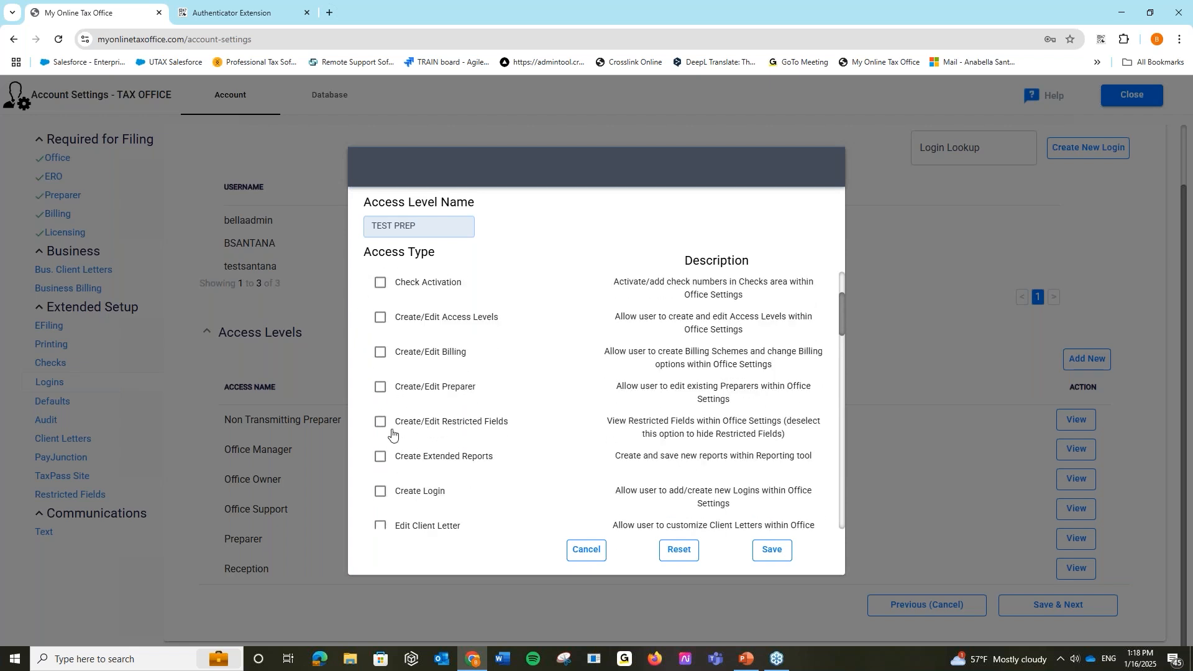
scroll(392, 433, up, 2)
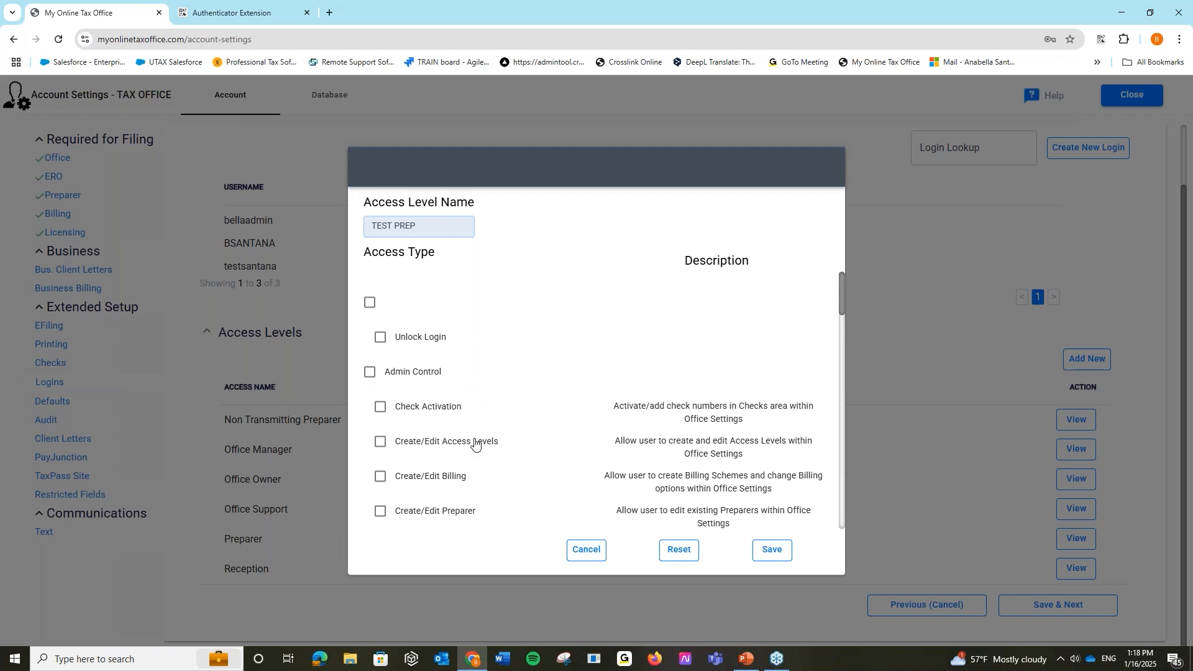
click(368, 373)
click(371, 374)
scroll(447, 385, down, 1)
scroll(472, 449, down, 3)
scroll(495, 452, down, 6)
scroll(494, 438, down, 5)
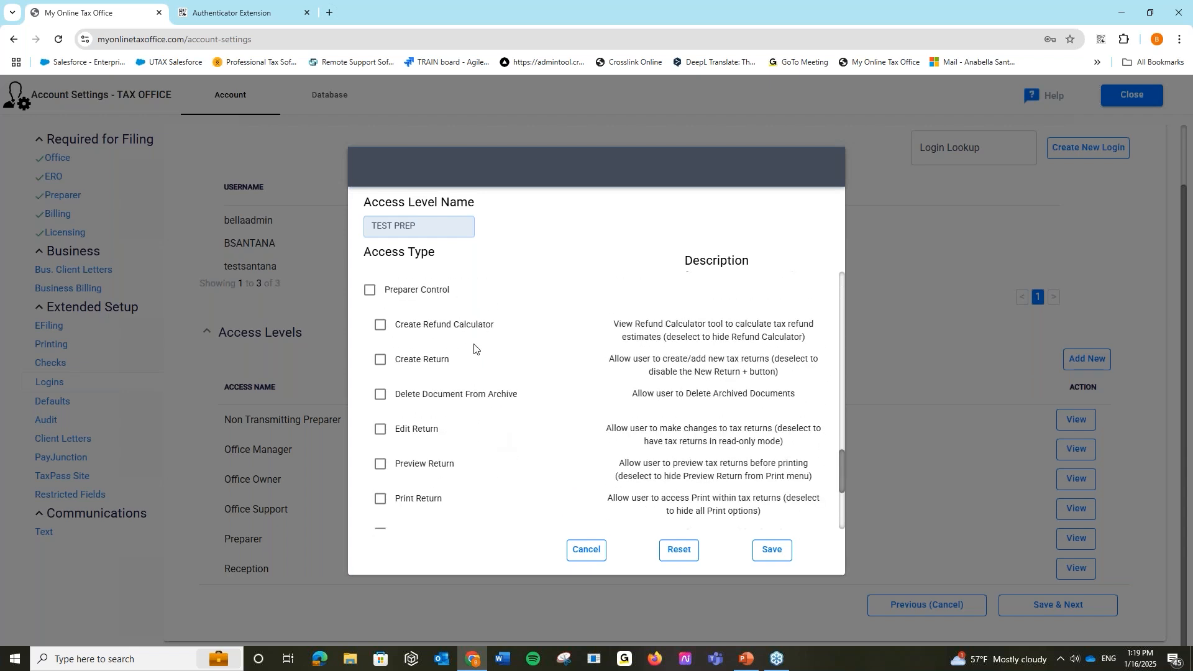
scroll(506, 474, down, 5)
scroll(506, 474, up, 8)
scroll(506, 474, up, 10)
click(586, 550)
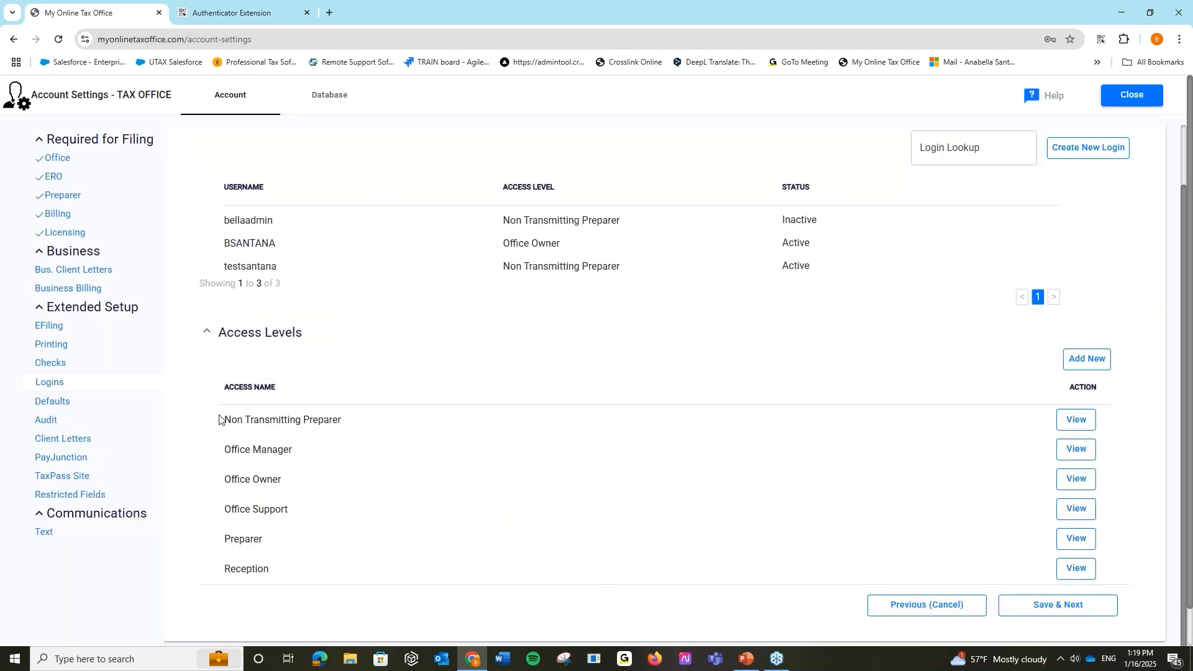
- Open the Billing settings, with billing office info kept Same as Office Info
click(125, 214)
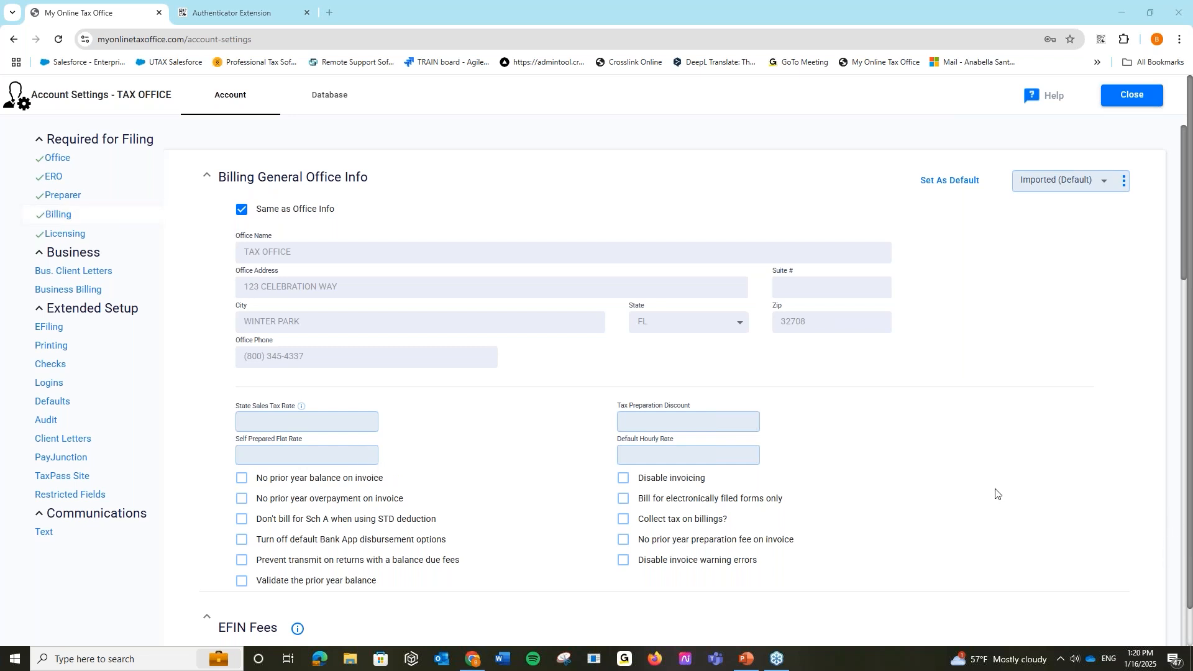
click(1014, 485)
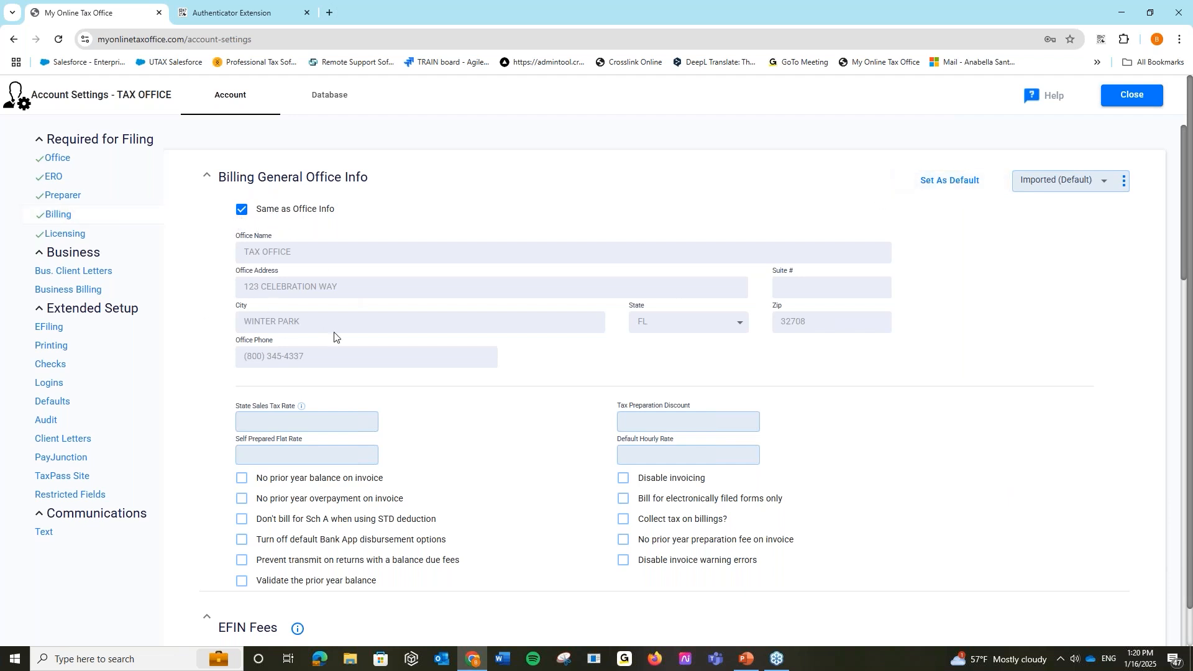
click(1106, 186)
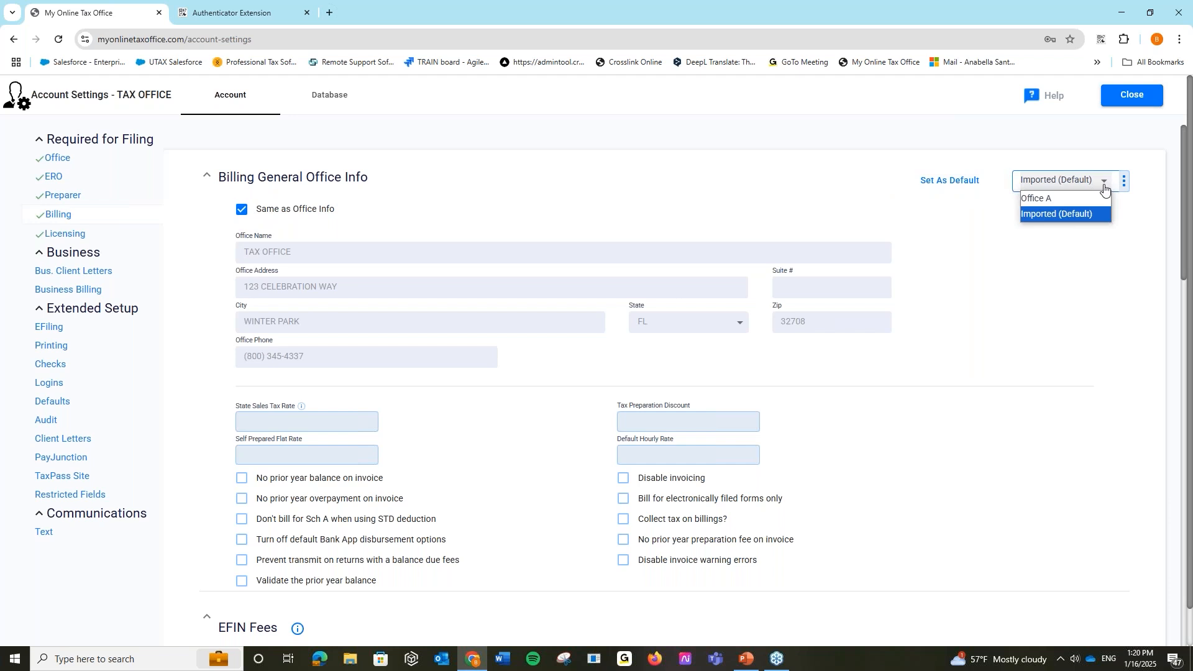
click(1124, 182)
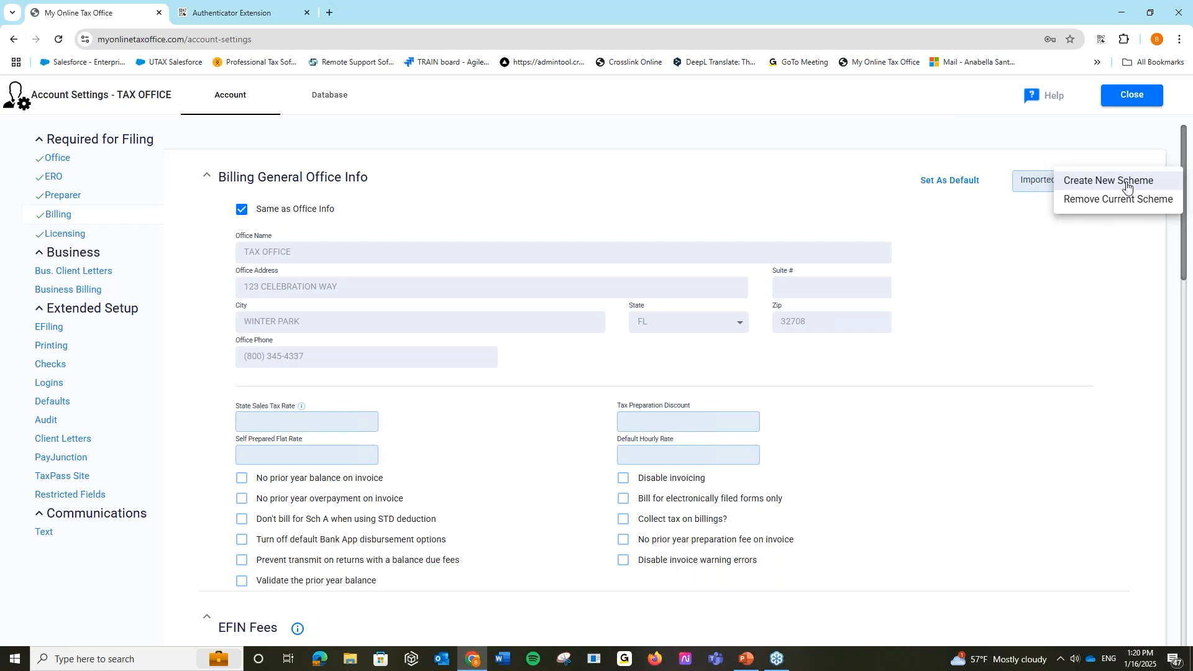
click(1115, 234)
click(1124, 185)
click(1050, 184)
click(1048, 180)
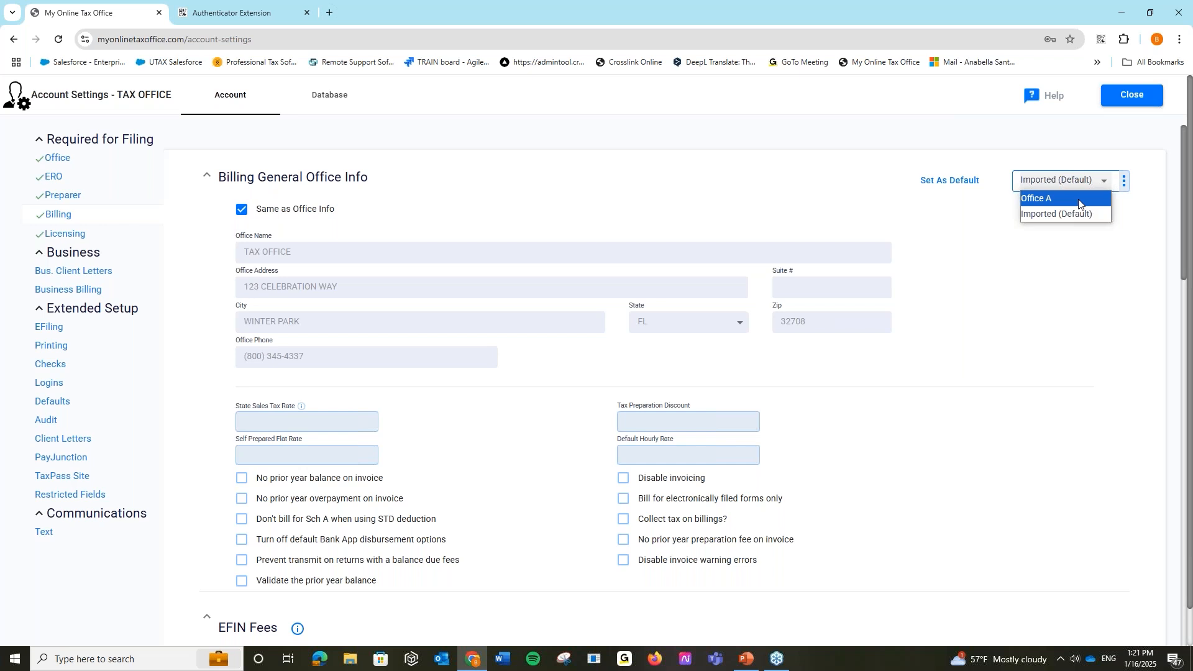
click(1011, 269)
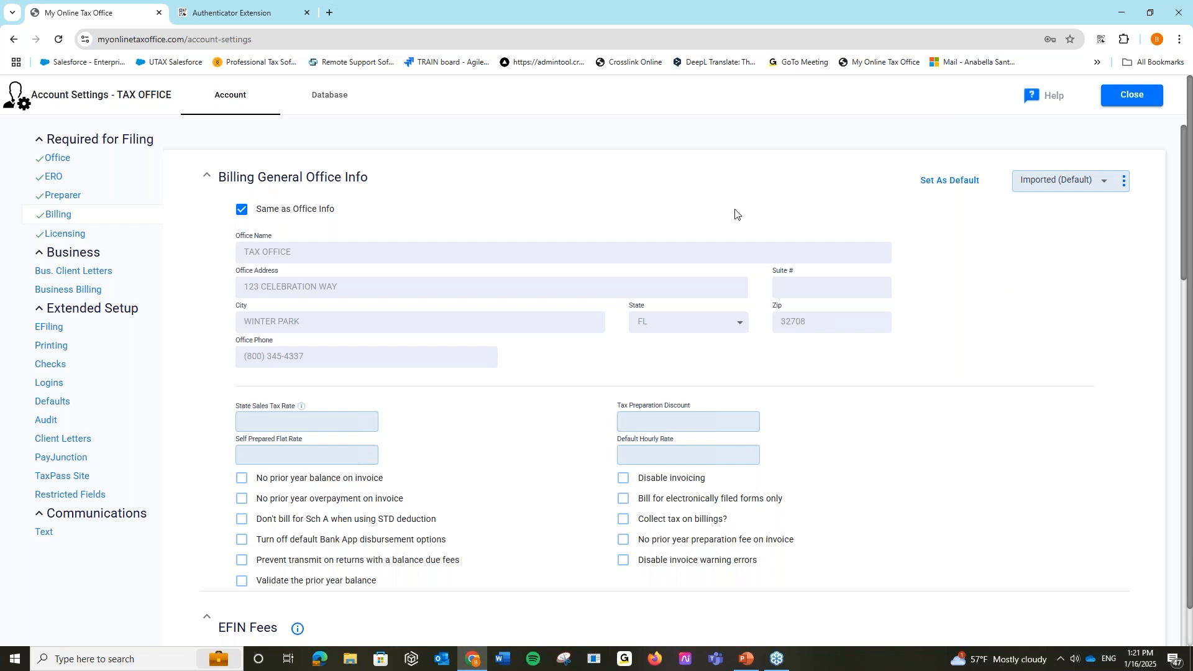
scroll(607, 327, down, 5)
scroll(614, 389, down, 1)
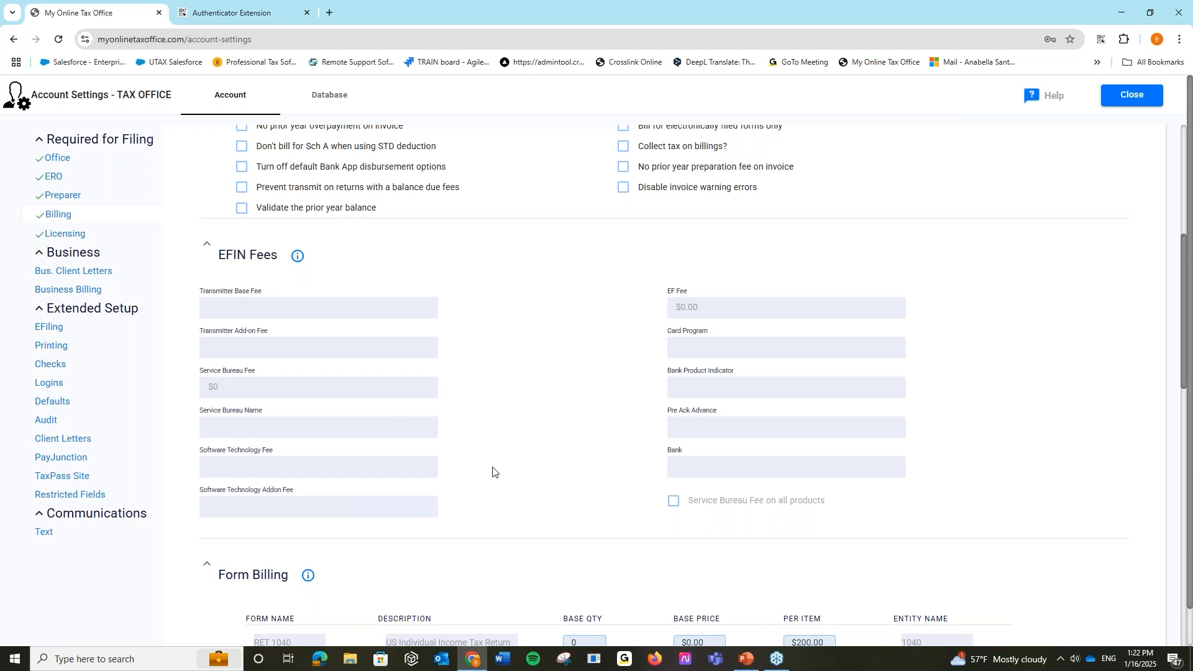
- Search 'sch c' among billable forms, switch to Advance View, and set SCH C base quantity to 2
scroll(493, 471, down, 5)
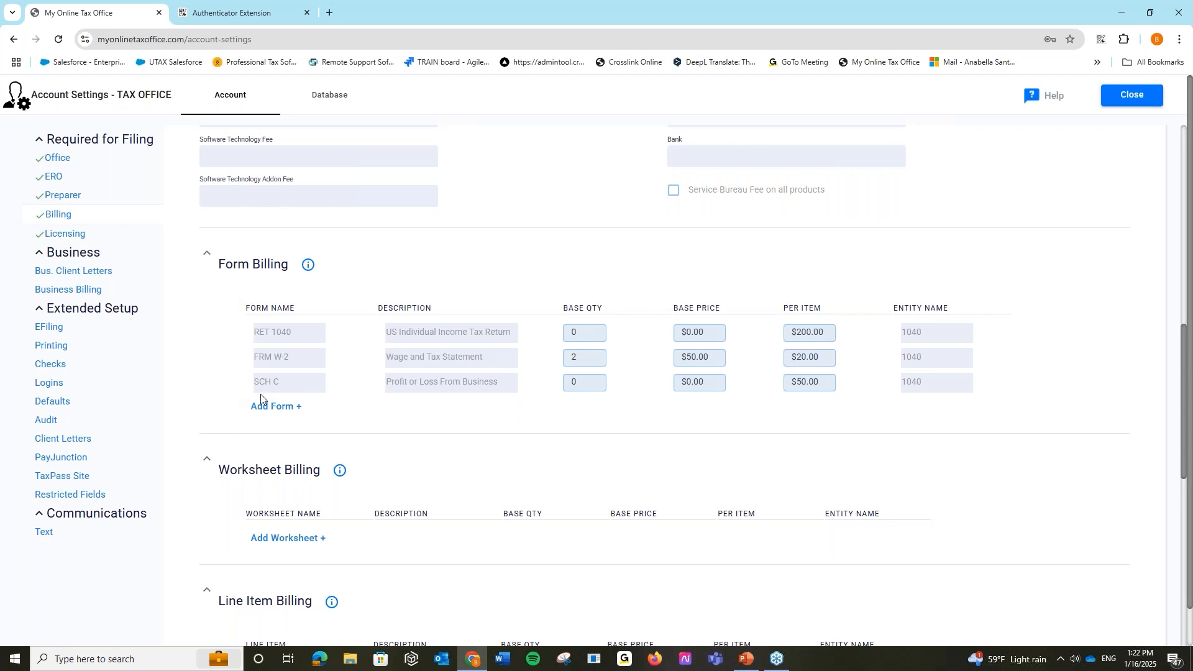
click(296, 407)
click(508, 152)
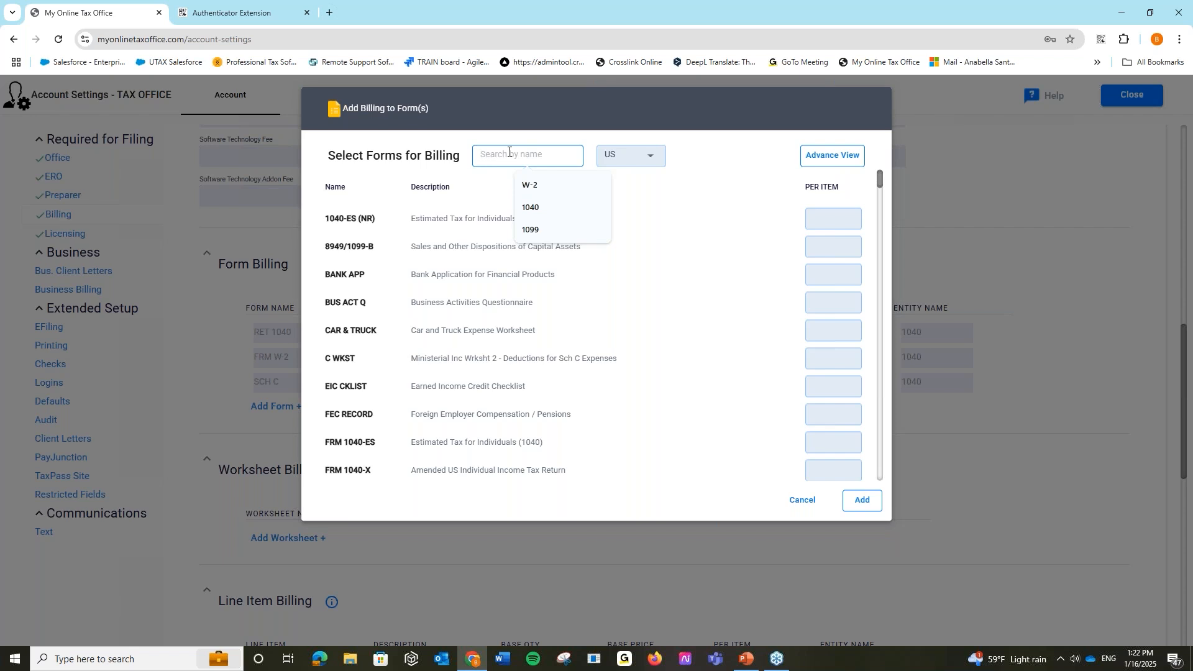
text(sch c)
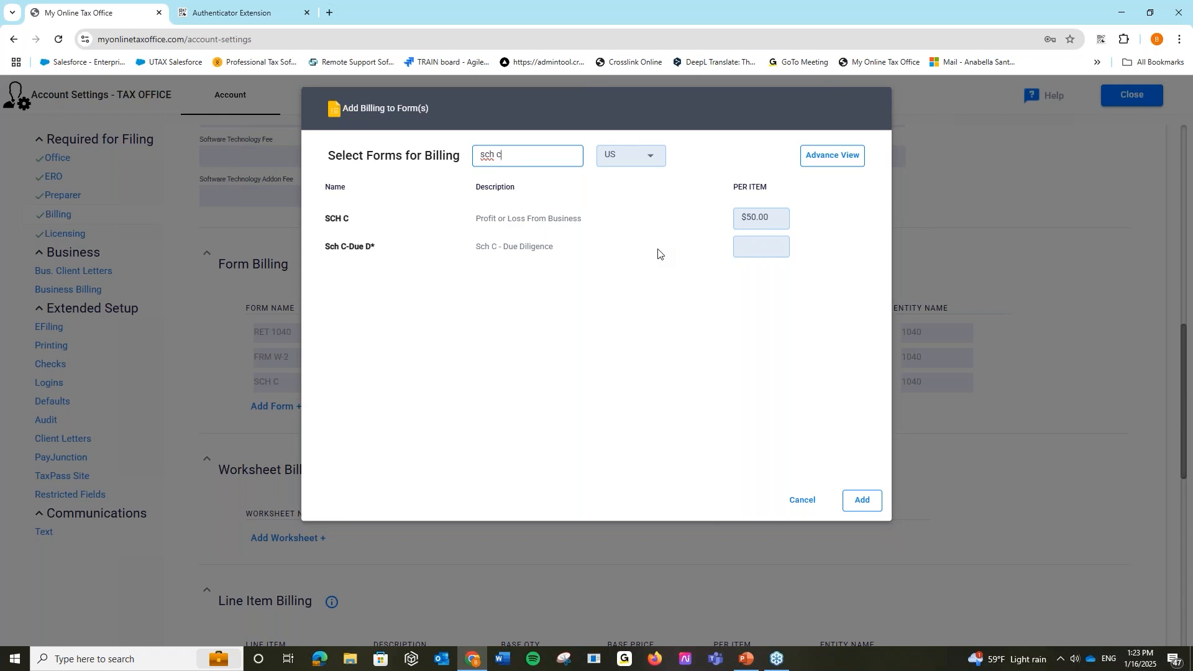
click(849, 163)
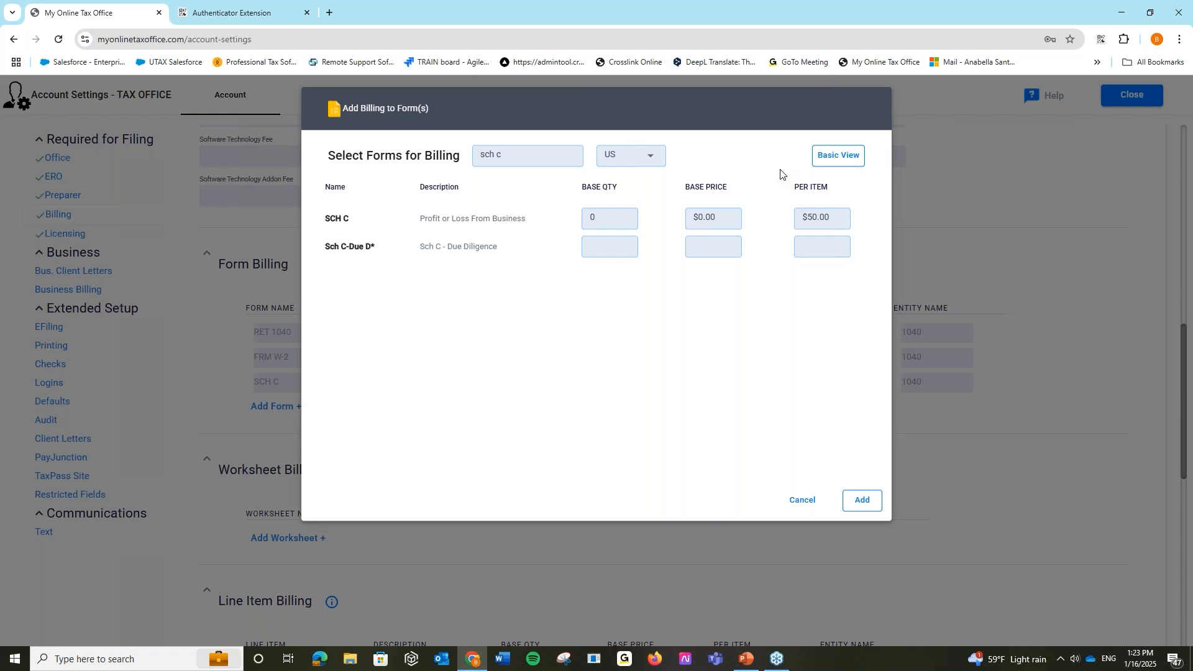
click(606, 218)
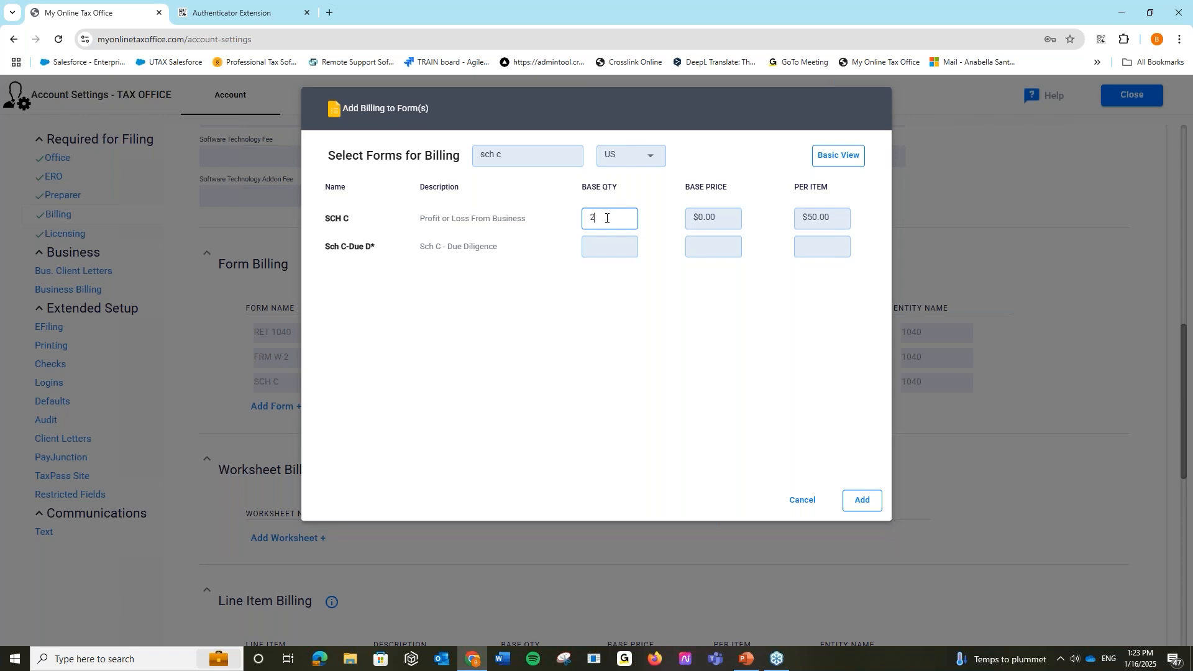
click(720, 220)
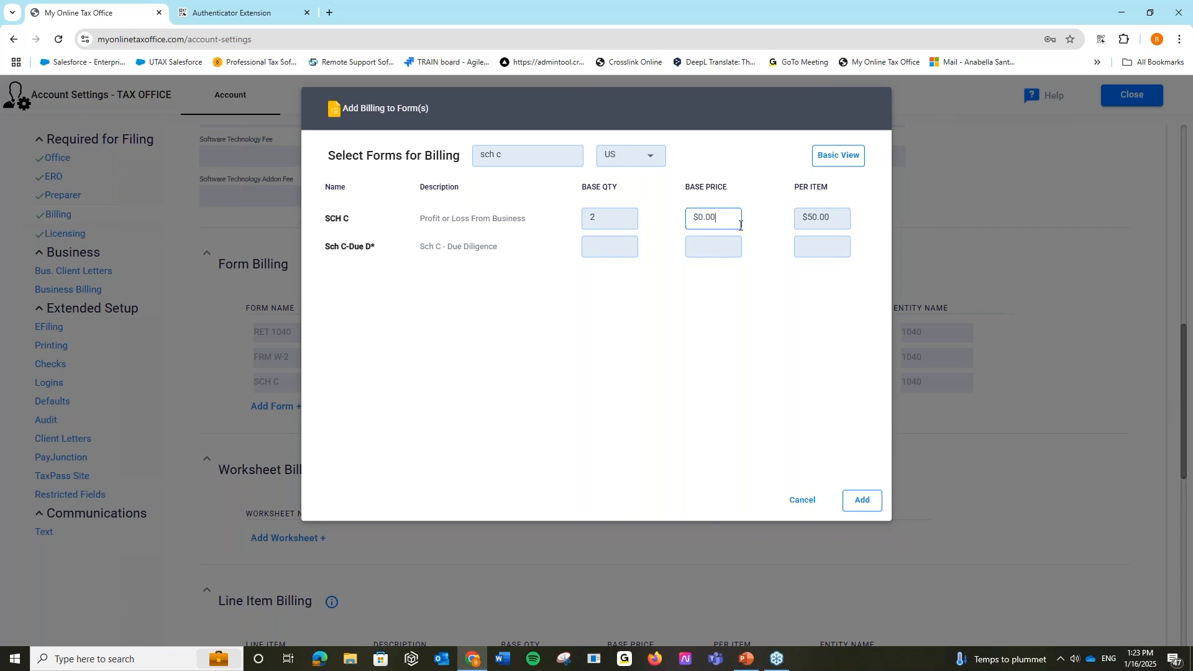
click(782, 225)
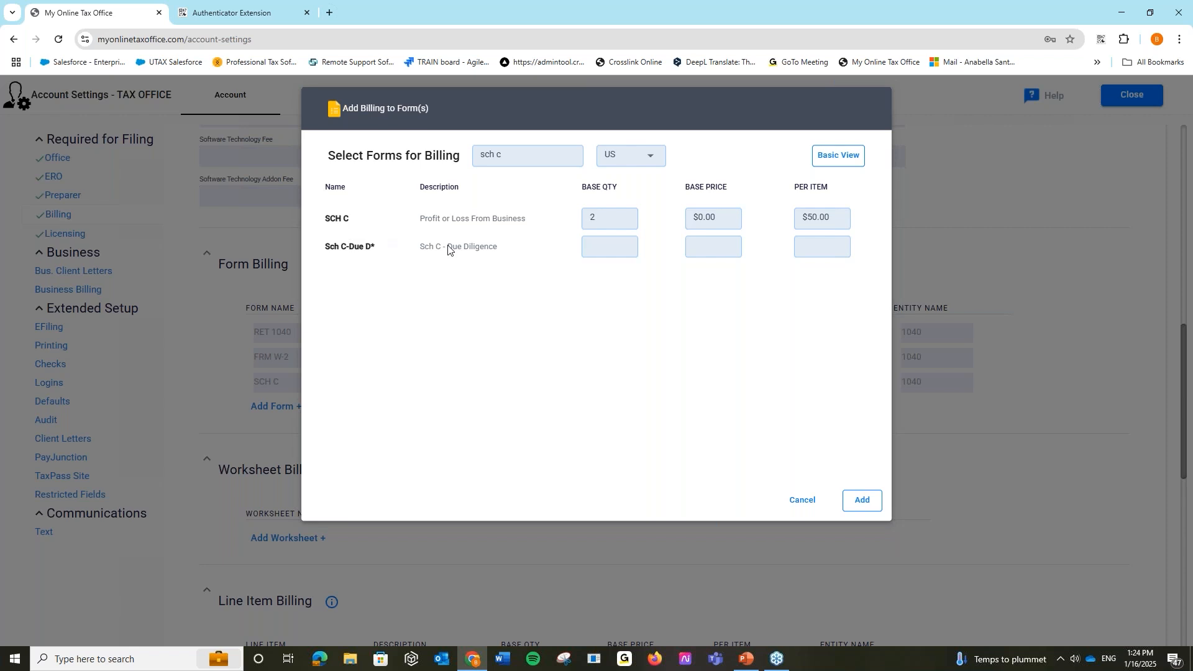
- Look up FRM W-2's billing values, return to Basic View, and cancel without adding forms
double_click(525, 156)
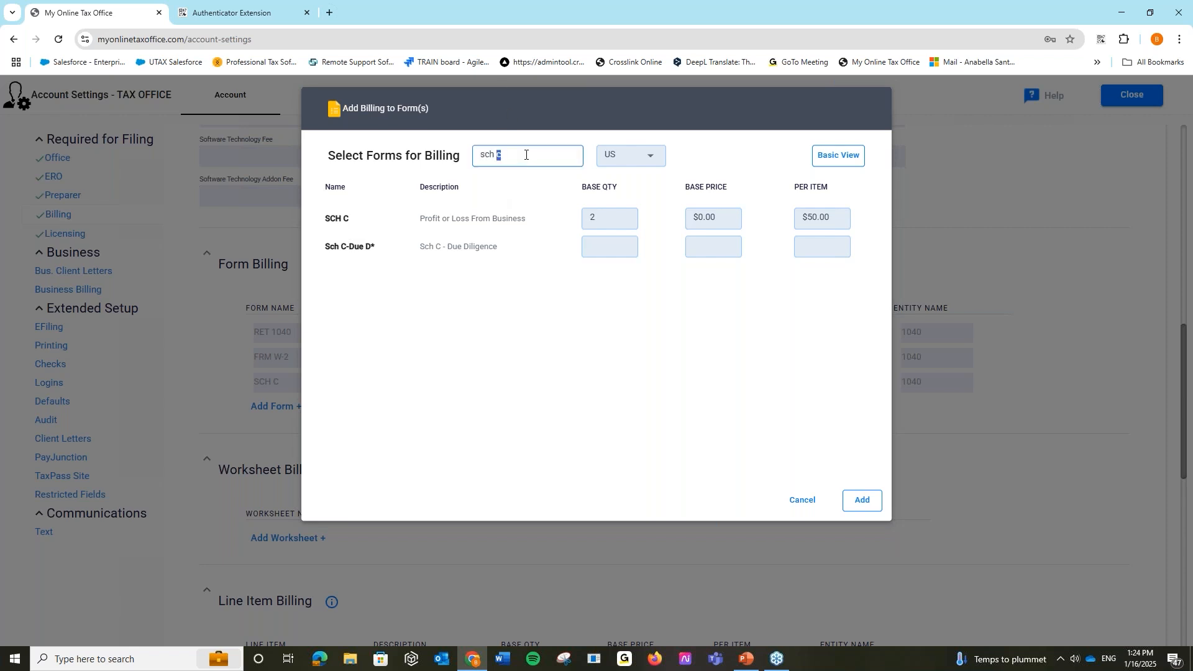
key(ctrl+a)
text(w-2)
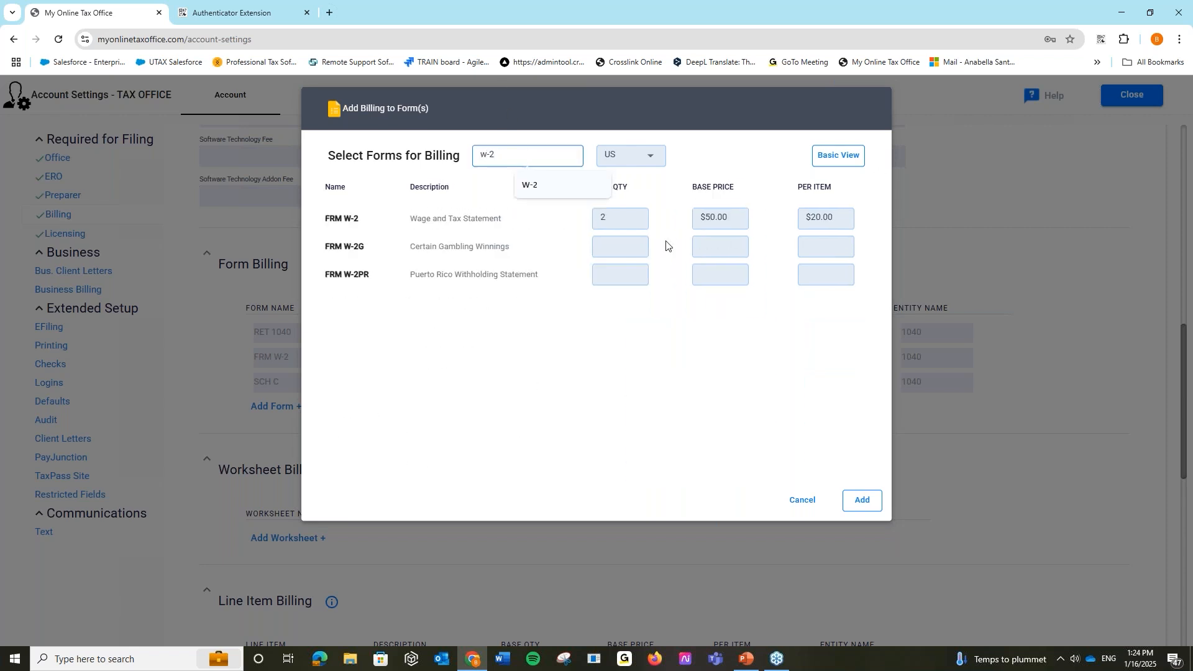
click(635, 219)
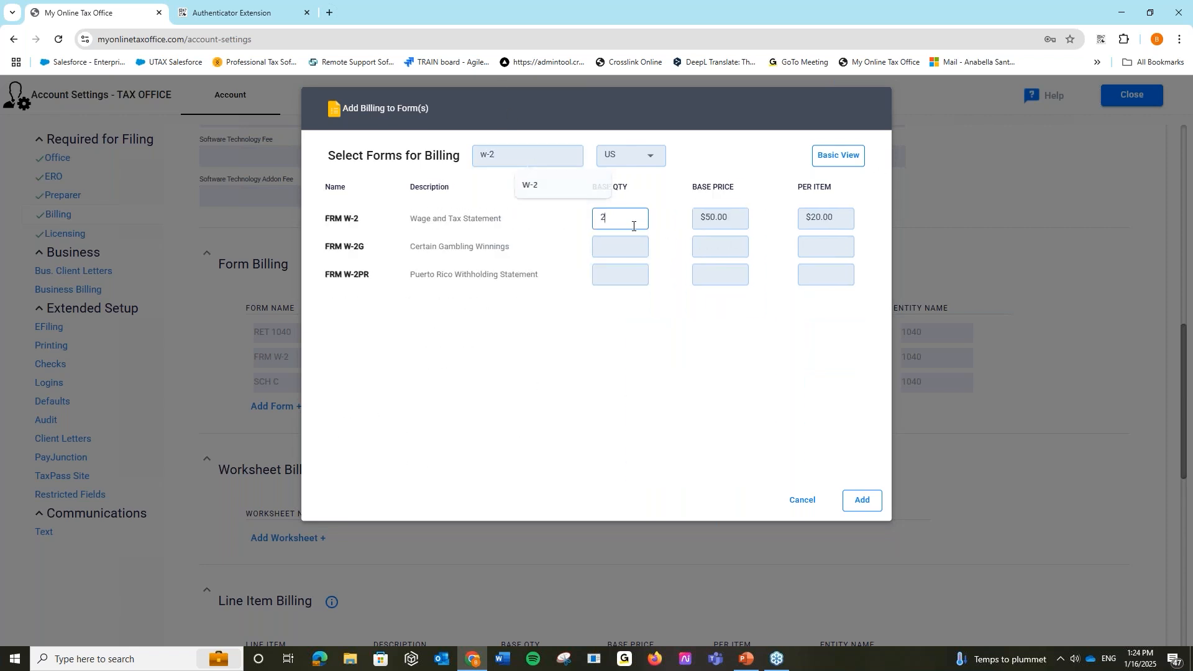
click(682, 200)
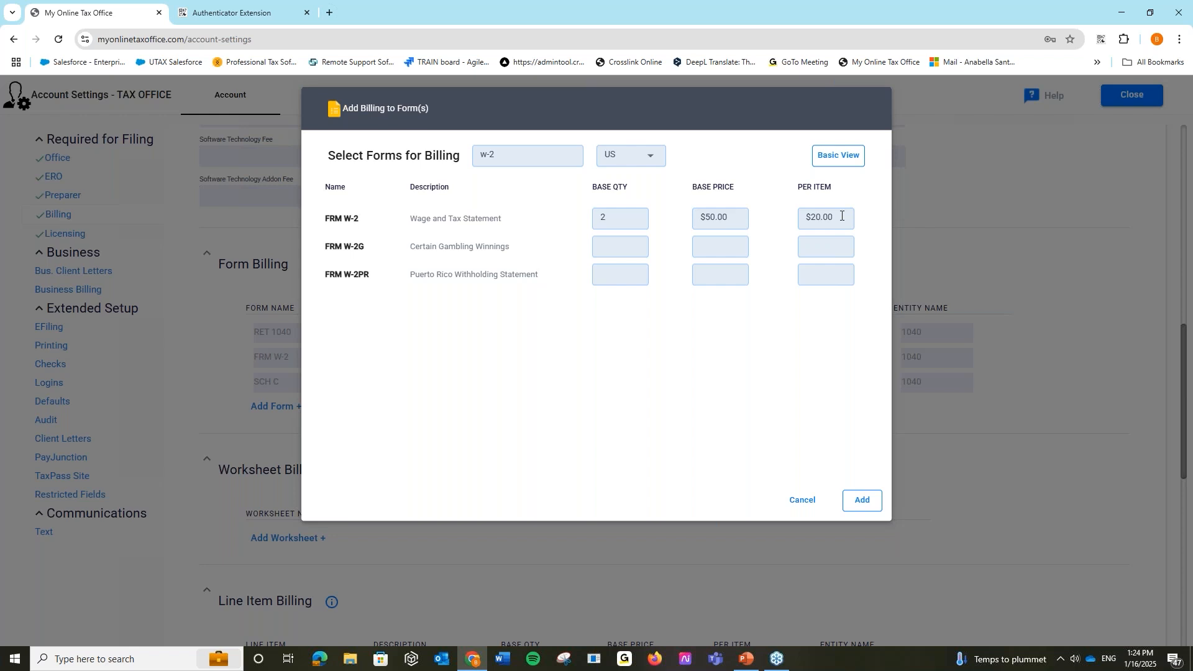
click(839, 156)
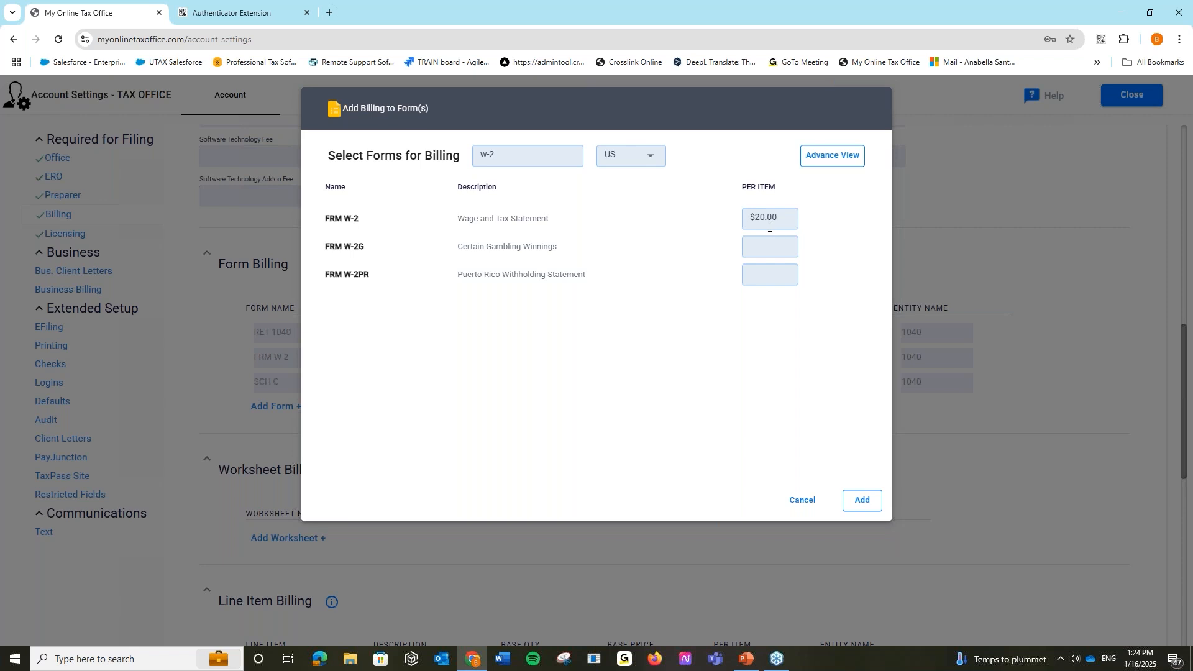
click(801, 501)
scroll(391, 440, down, 1)
scroll(364, 440, down, 1)
scroll(365, 440, down, 1)
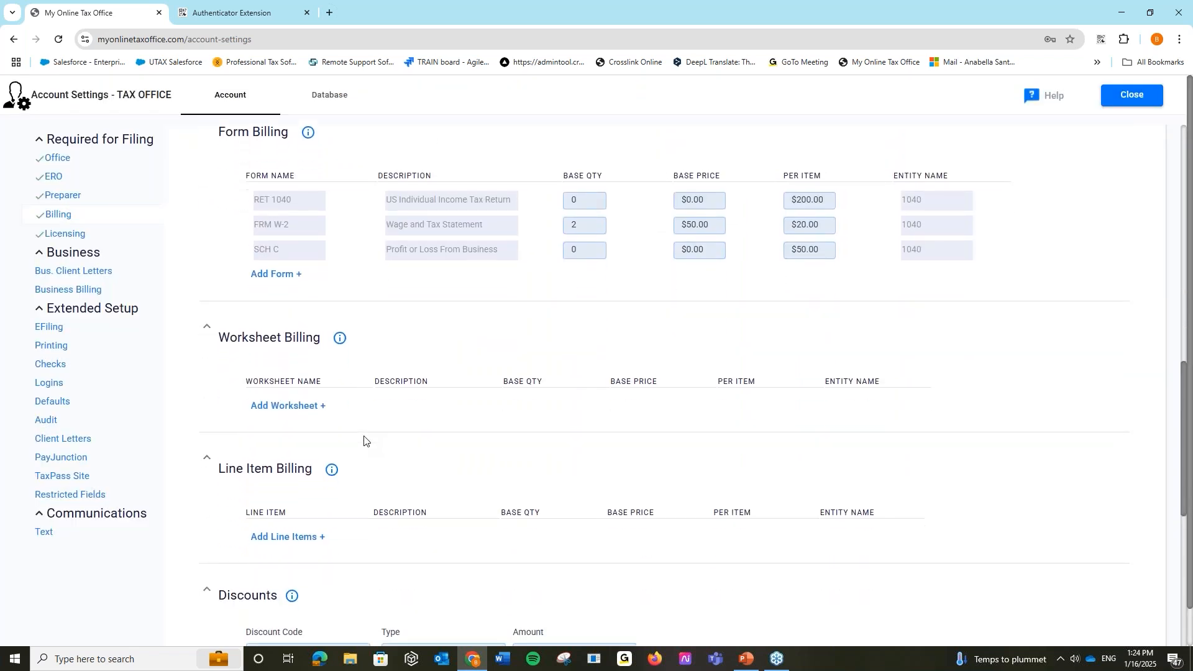
scroll(364, 440, up, 1)
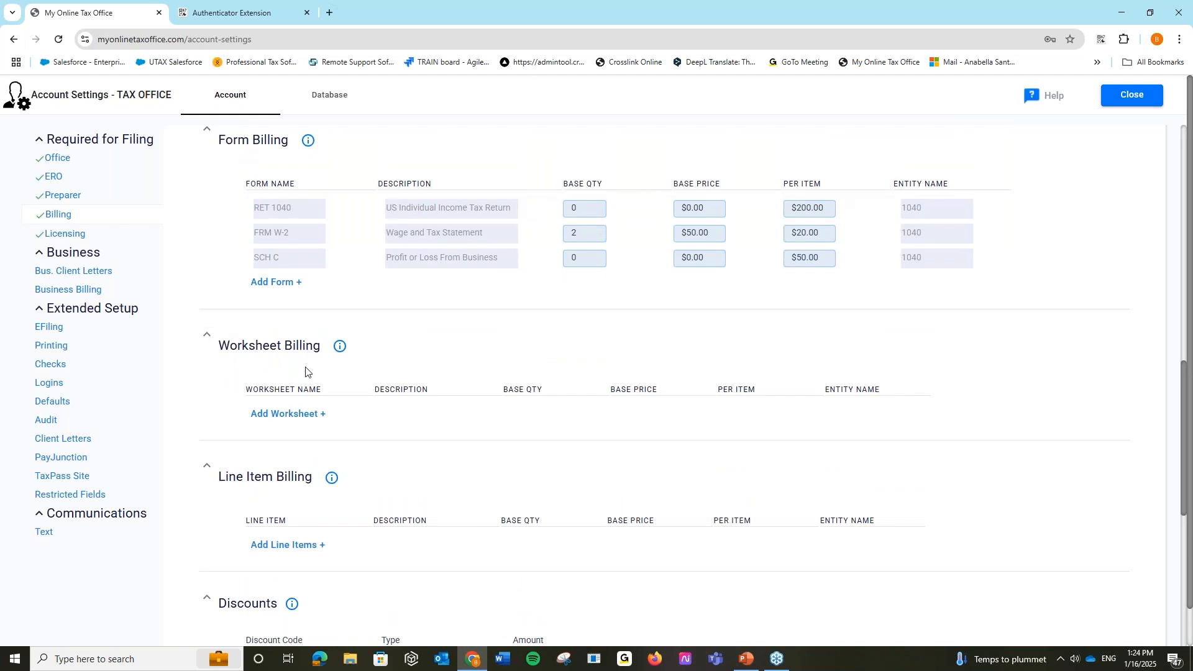
click(311, 413)
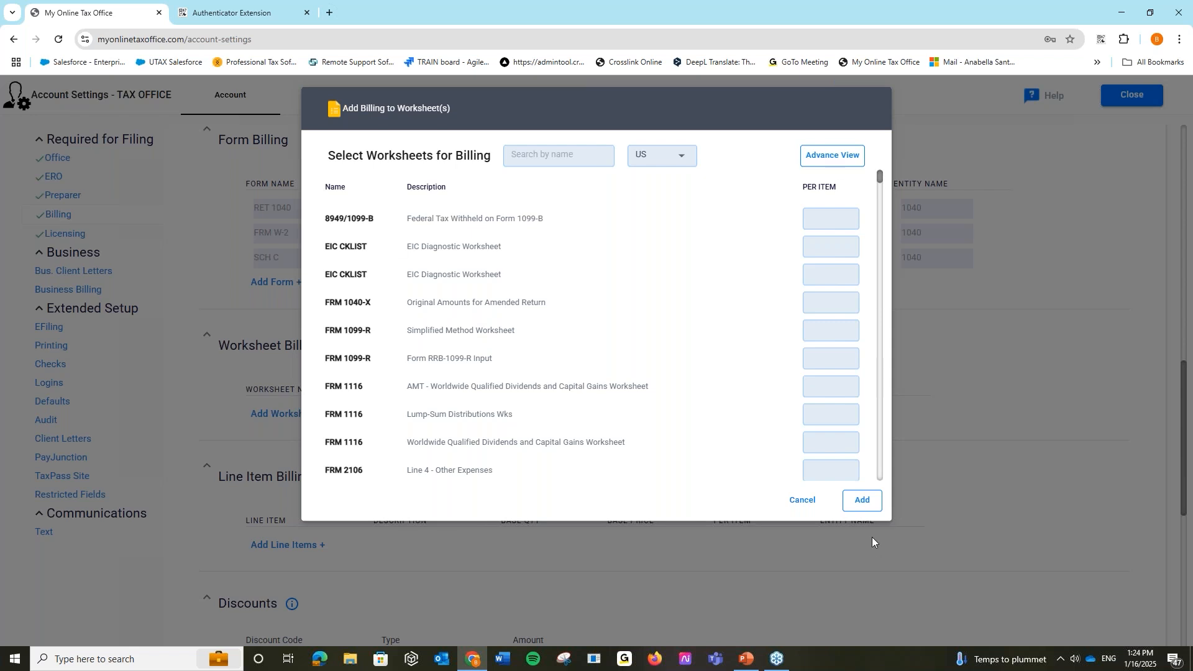
click(802, 501)
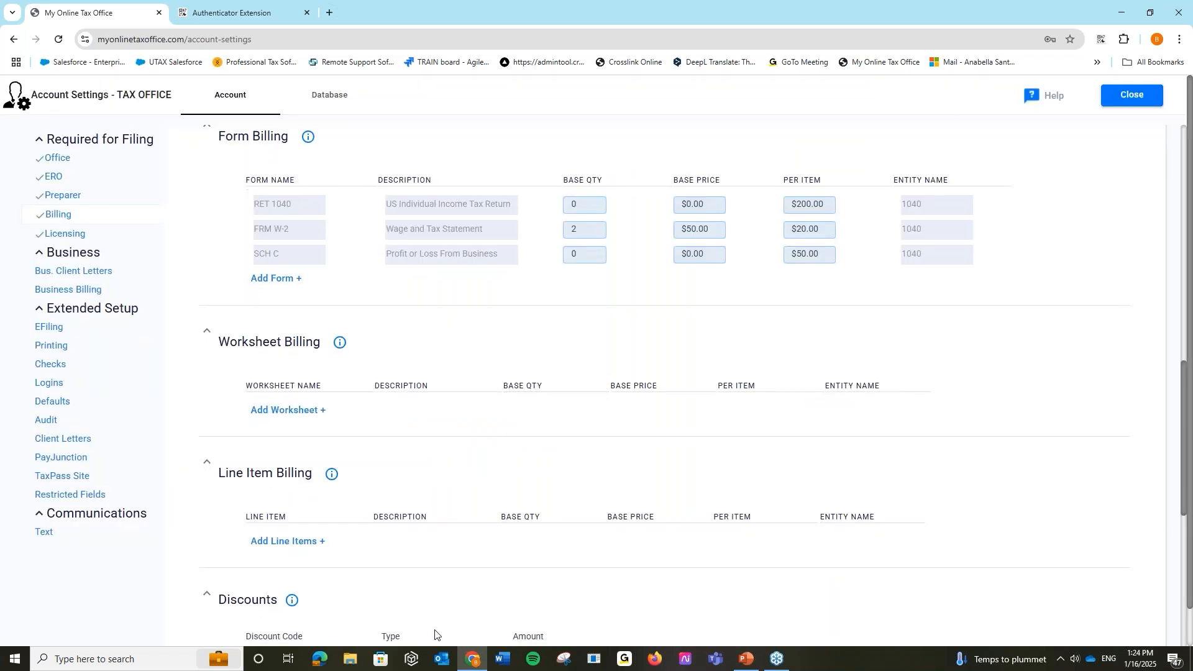
scroll(366, 496, down, 4)
scroll(366, 496, down, 1)
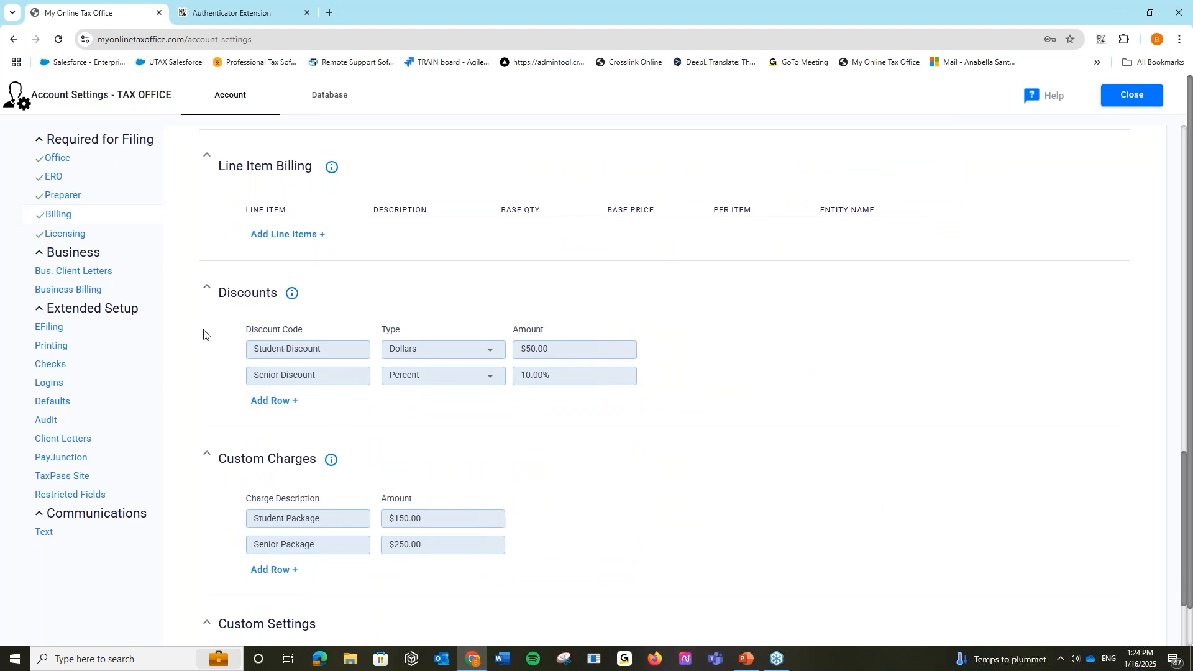
click(261, 401)
click(281, 403)
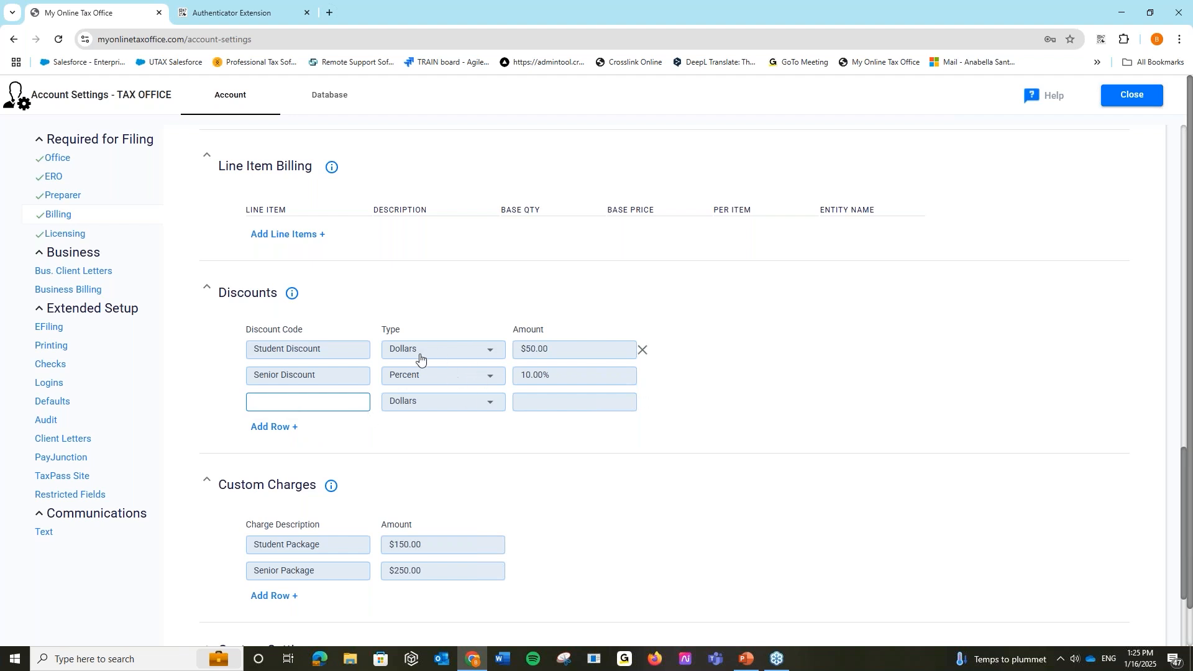
click(642, 404)
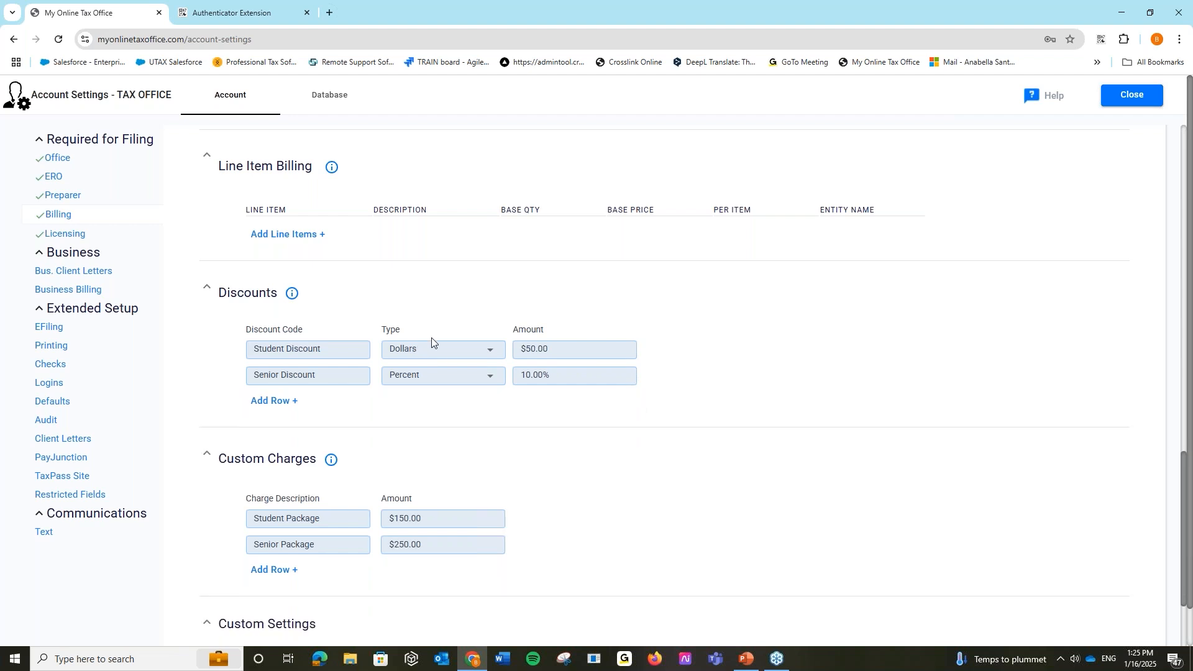
click(447, 349)
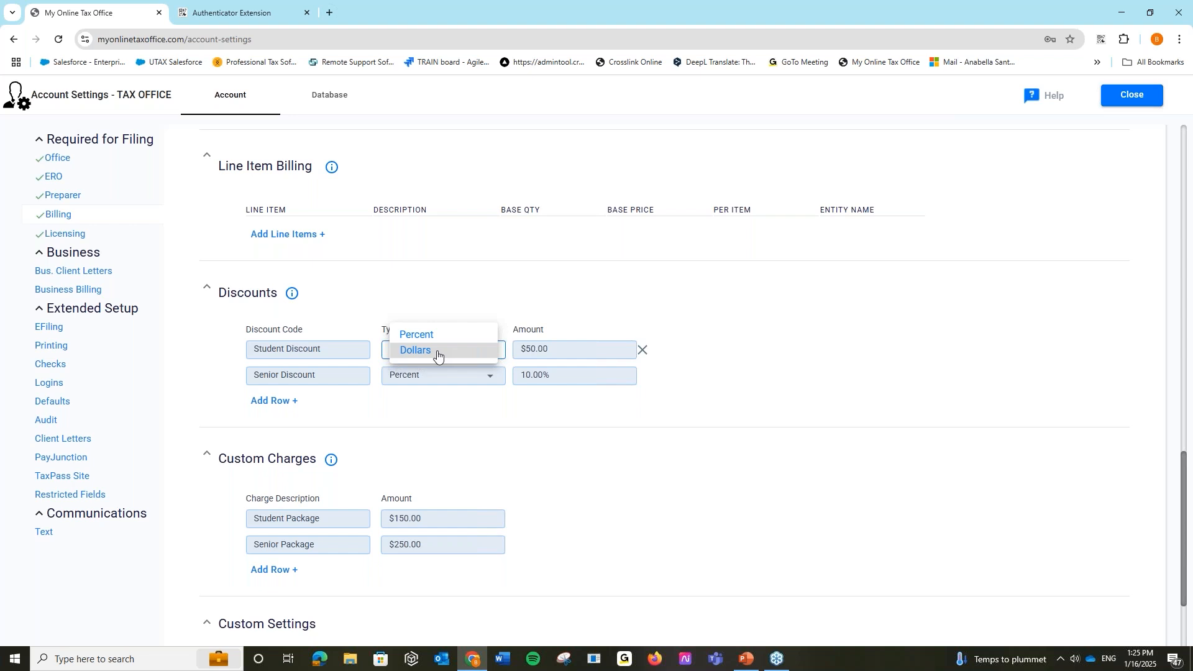
click(436, 336)
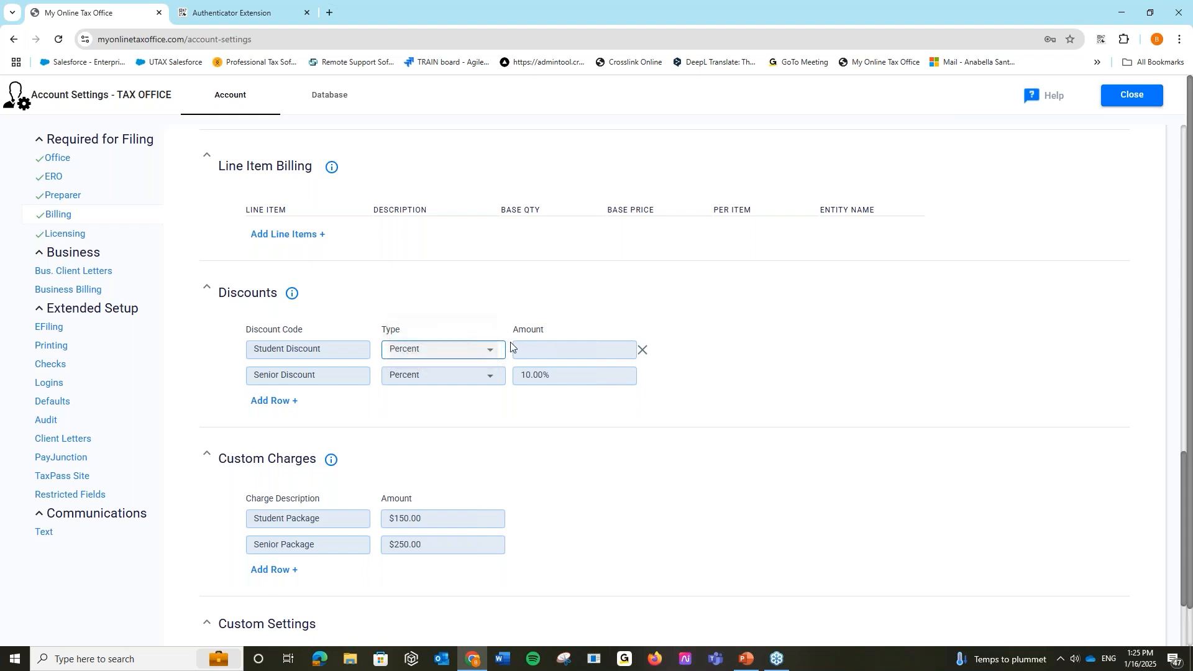
click(529, 354)
text(50)
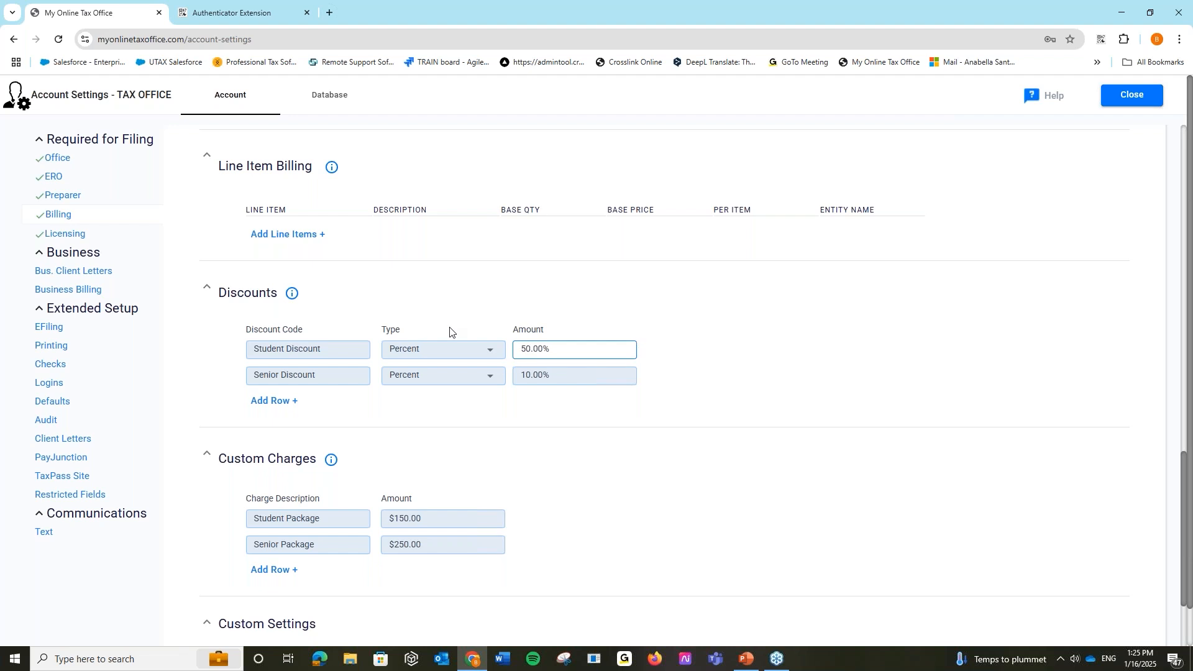
click(470, 351)
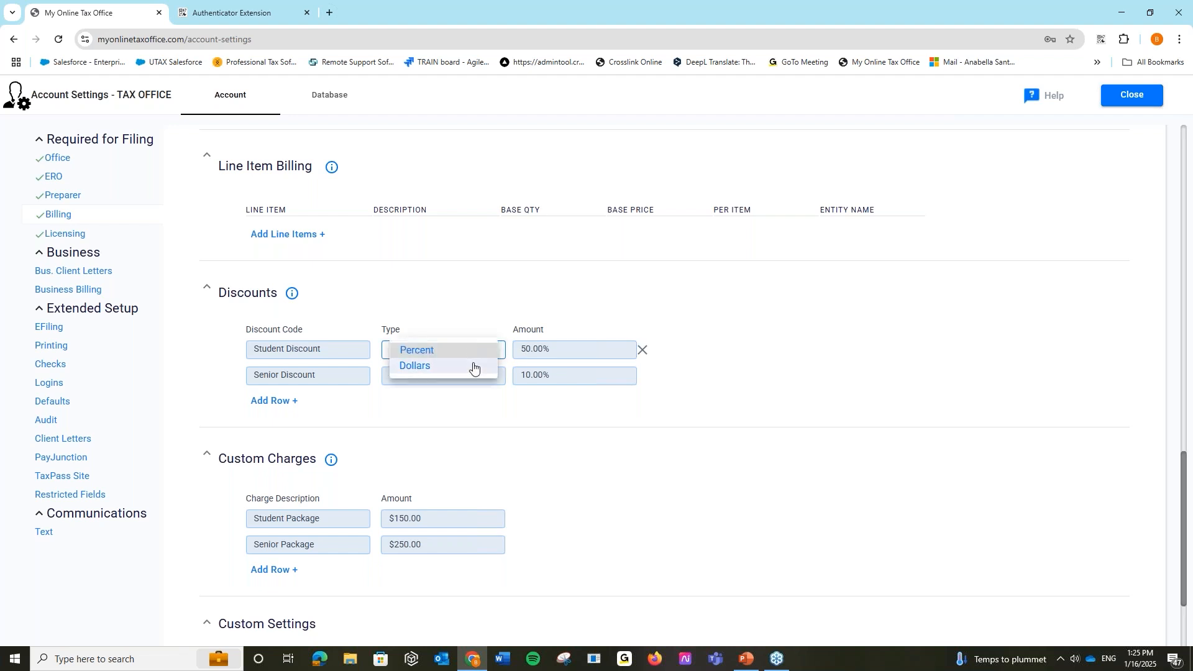
click(474, 367)
click(547, 352)
text(50.00)
click(497, 281)
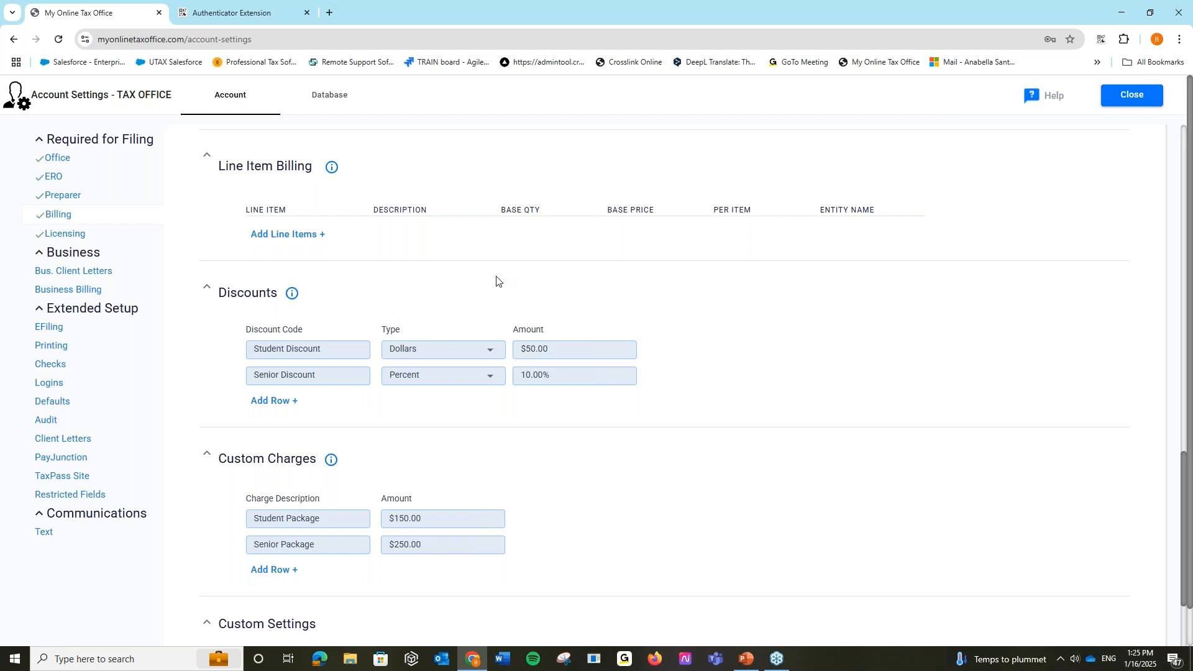
scroll(390, 405, down, 2)
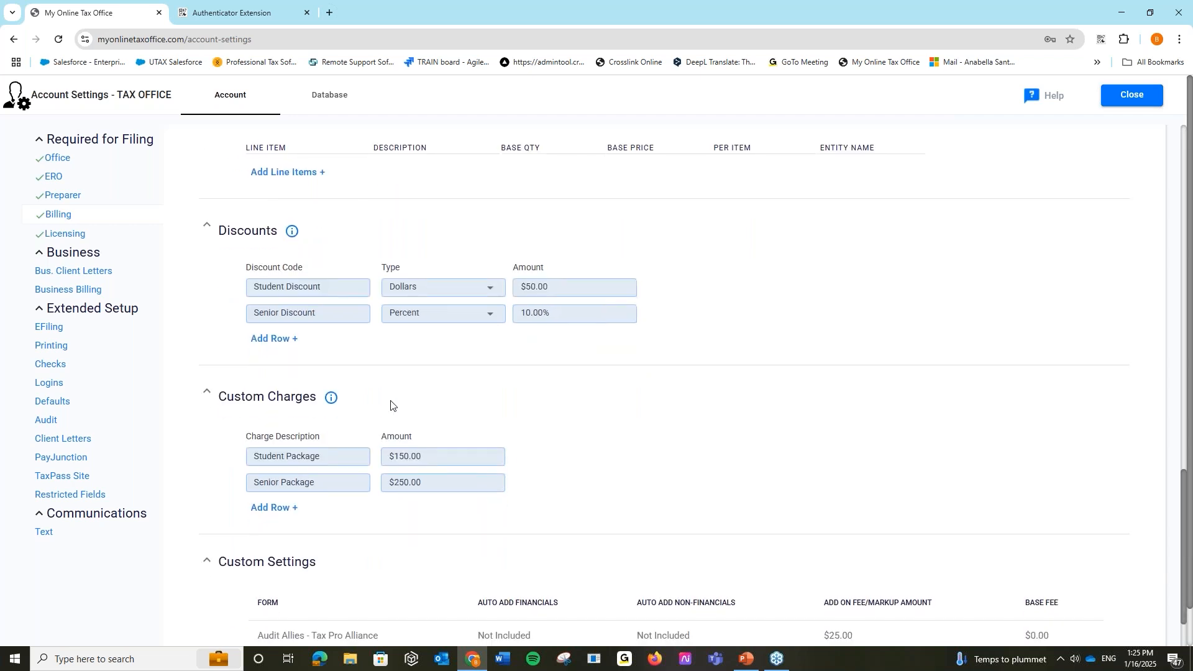
scroll(221, 429, down, 1)
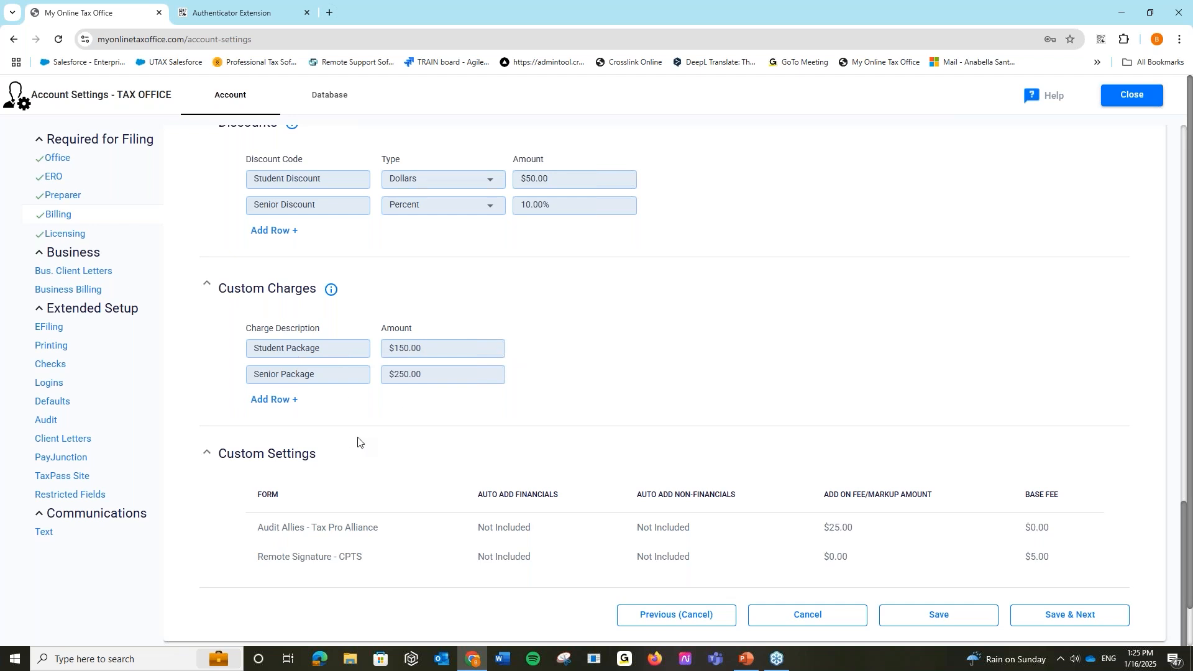
scroll(358, 442, down, 1)
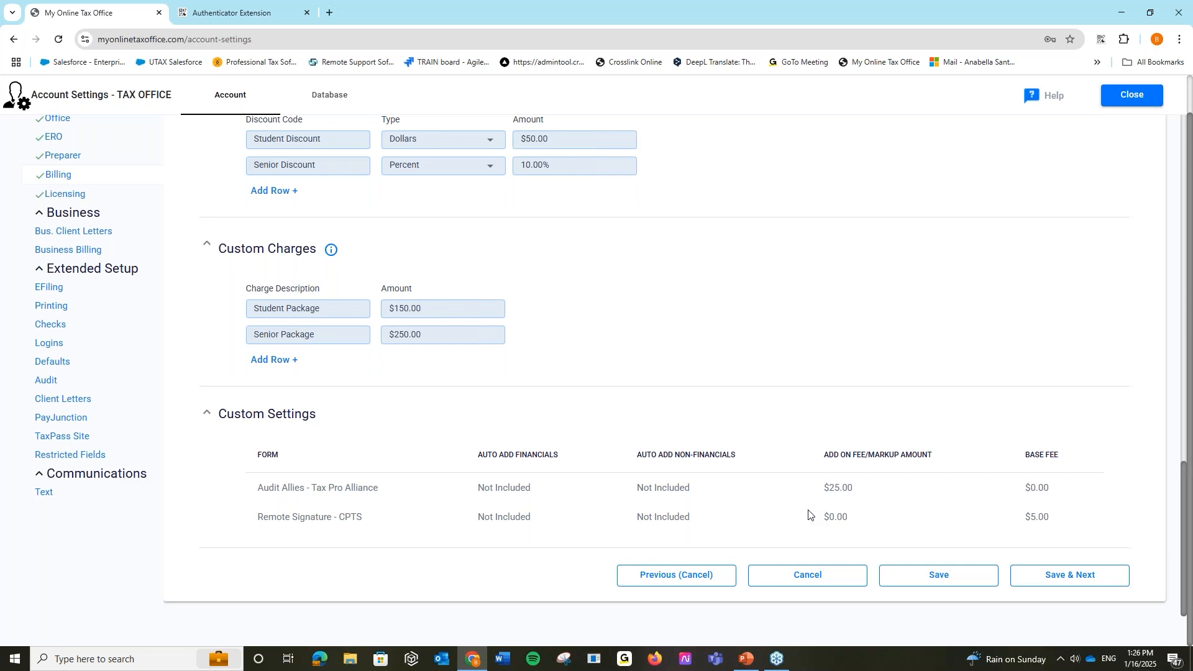
scroll(625, 279, up, 15)
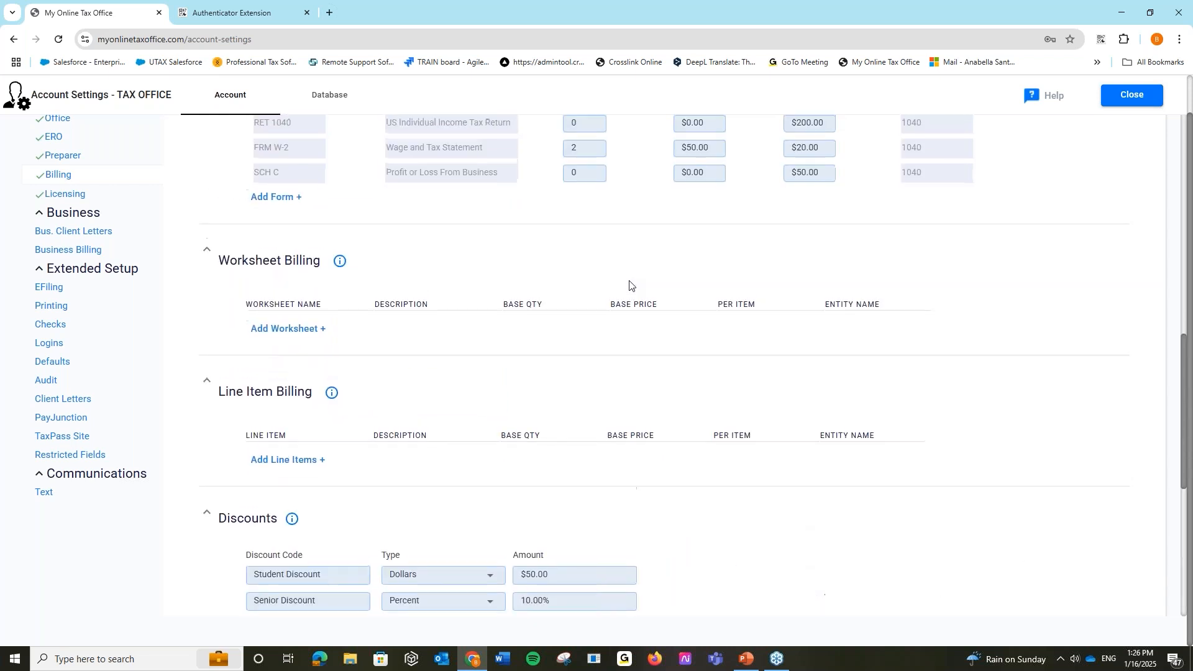
scroll(214, 301, up, 7)
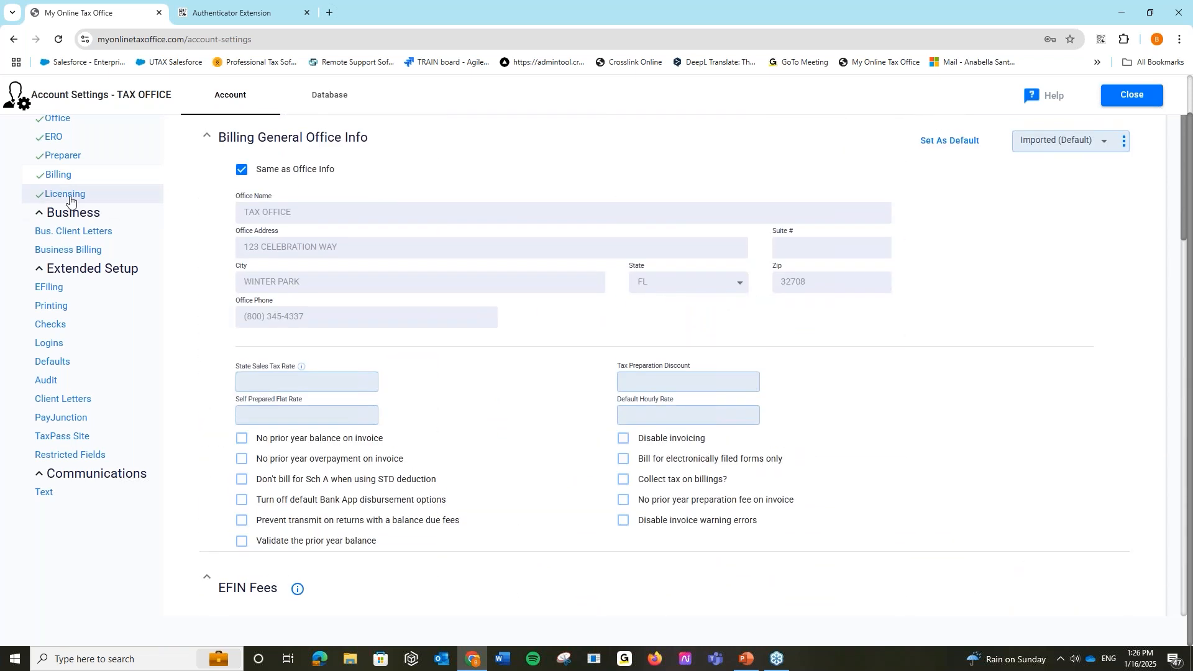
click(70, 197)
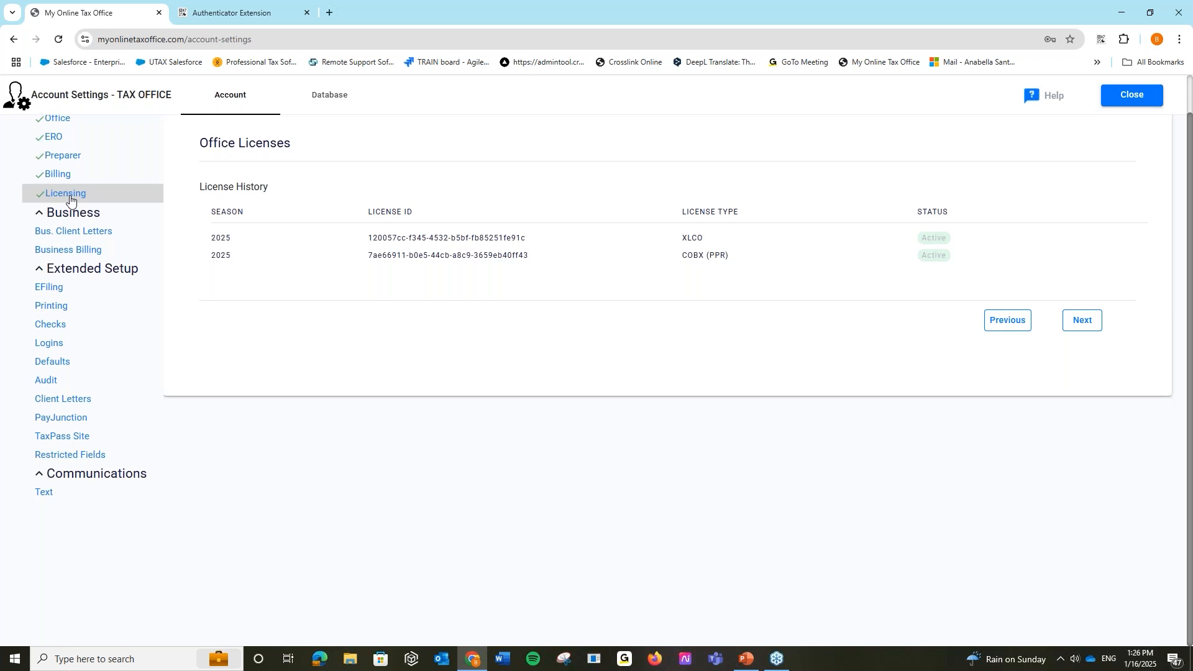
click(115, 233)
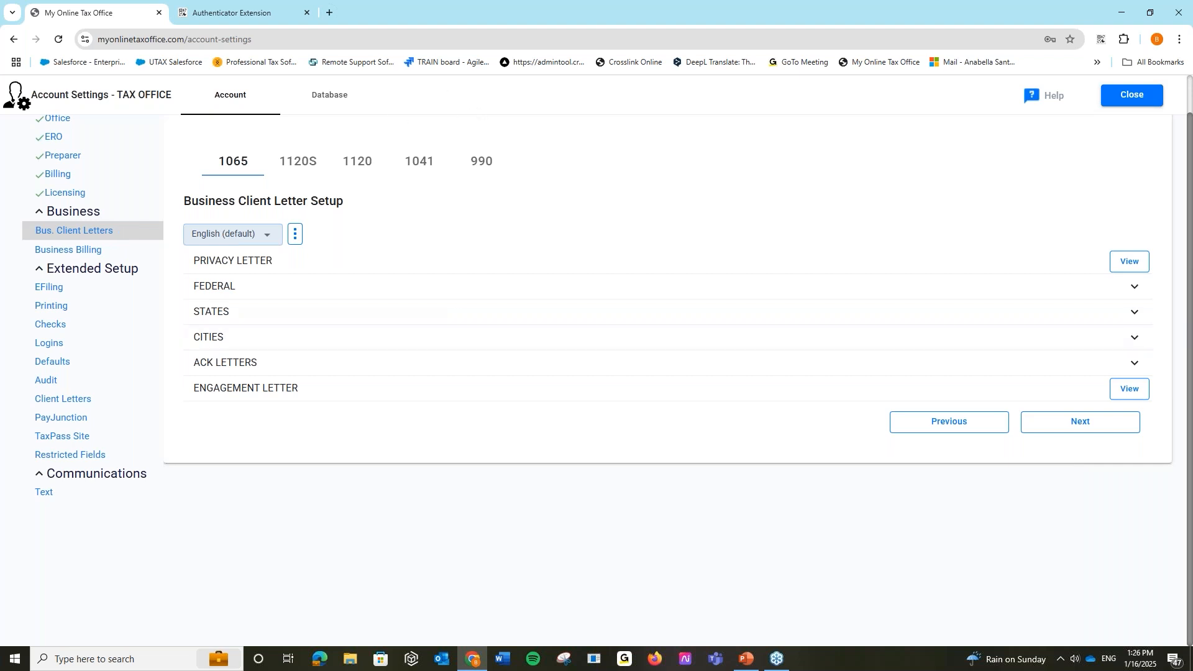
click(93, 254)
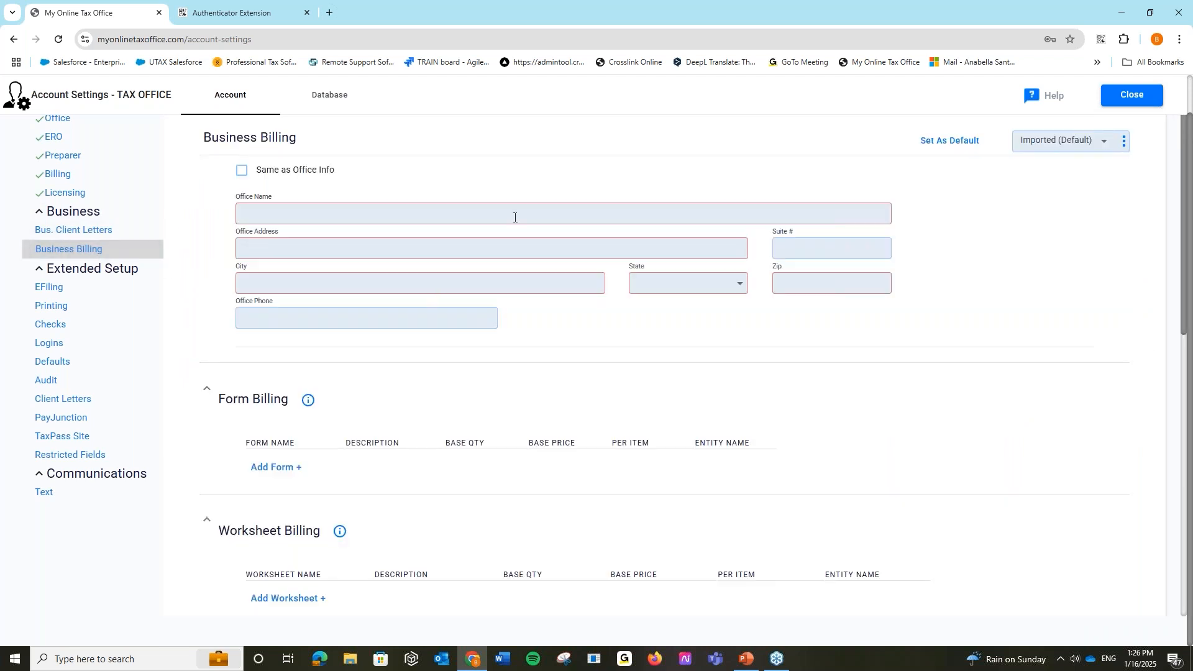
scroll(458, 418, down, 6)
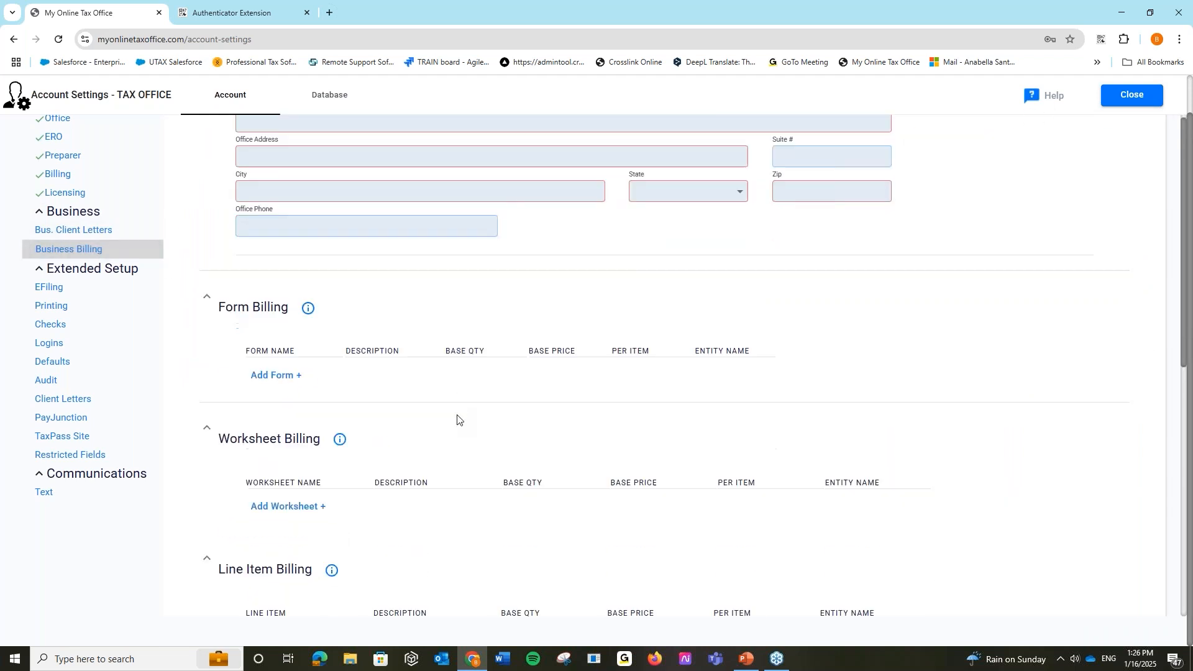
scroll(458, 419, down, 3)
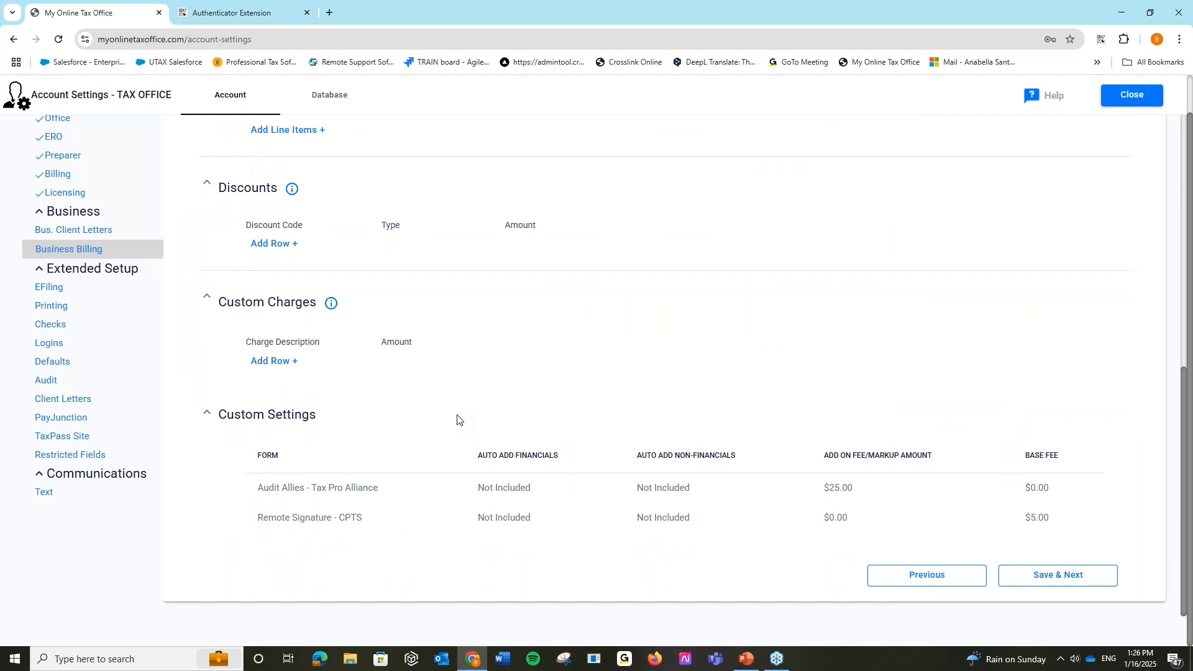
scroll(457, 420, up, 9)
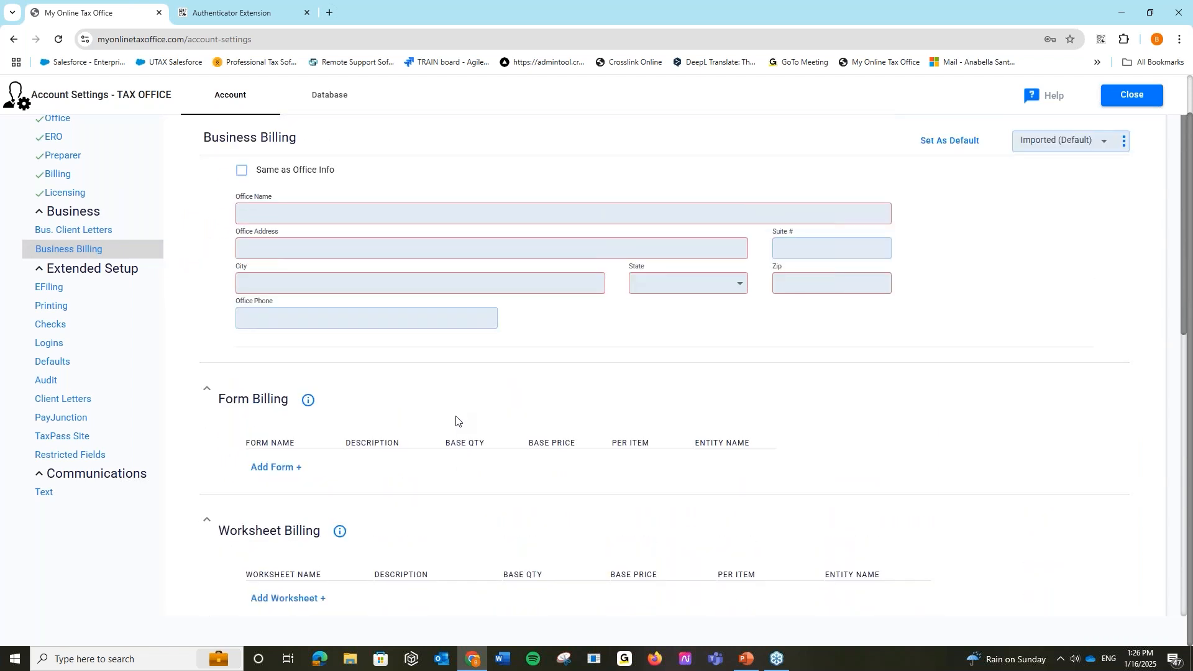
- Open the Printing settings and look over the 1040 Return Printing options
click(92, 309)
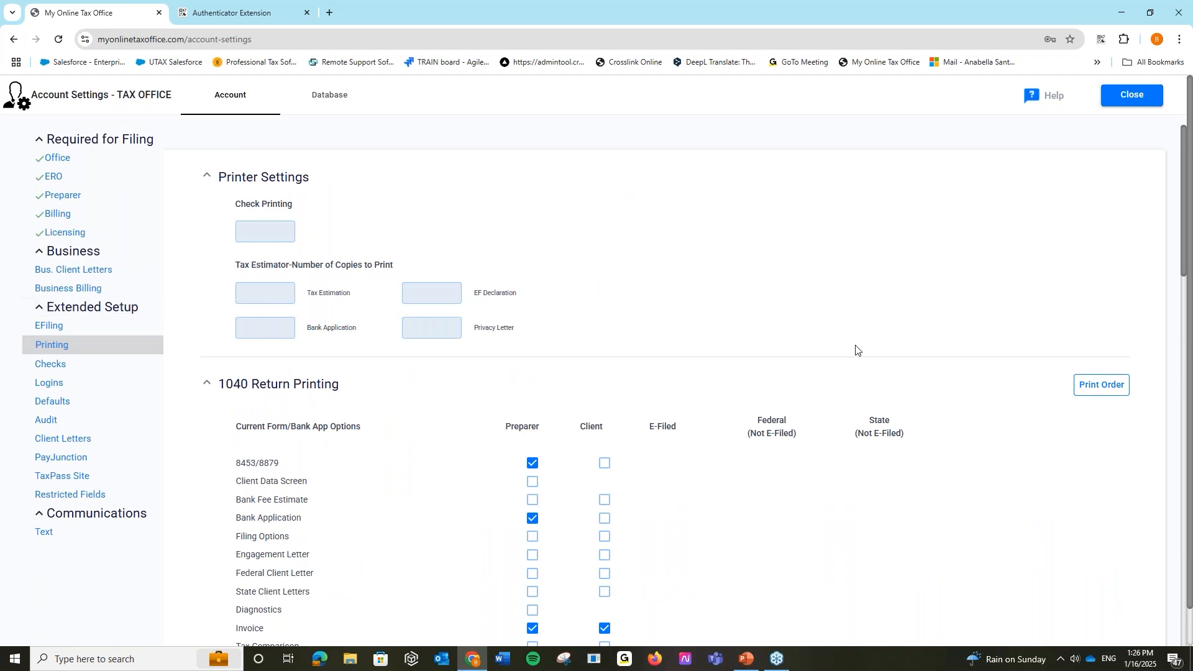
scroll(856, 350, down, 3)
scroll(856, 350, down, 1)
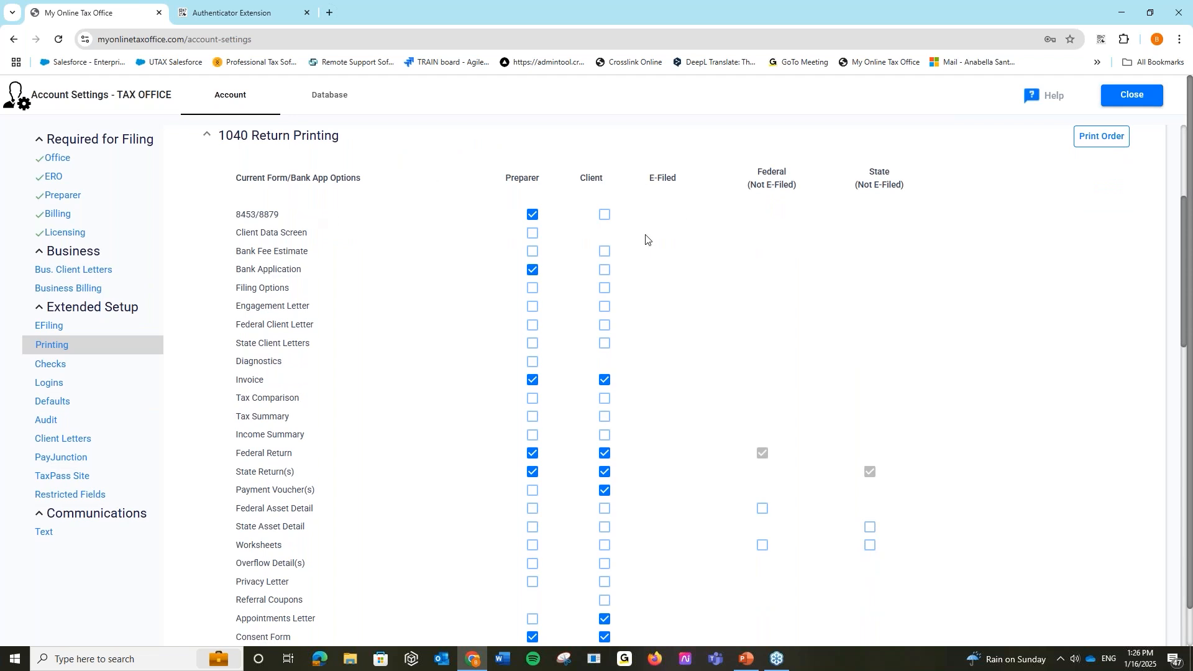
scroll(679, 392, down, 1)
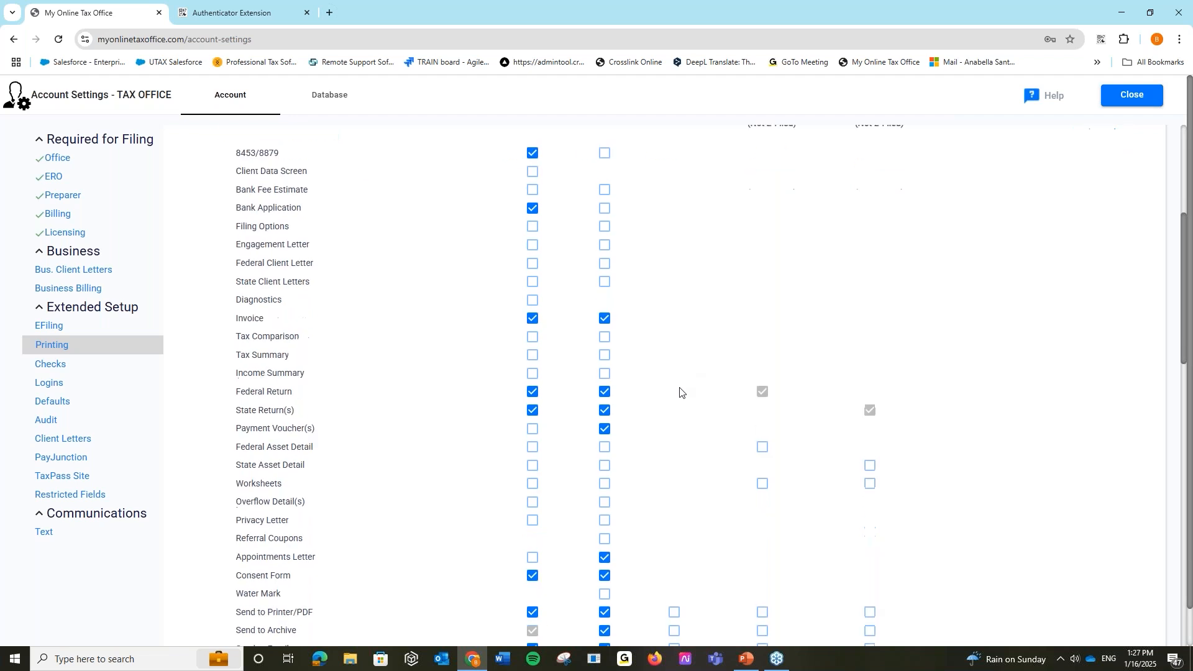
scroll(680, 392, up, 1)
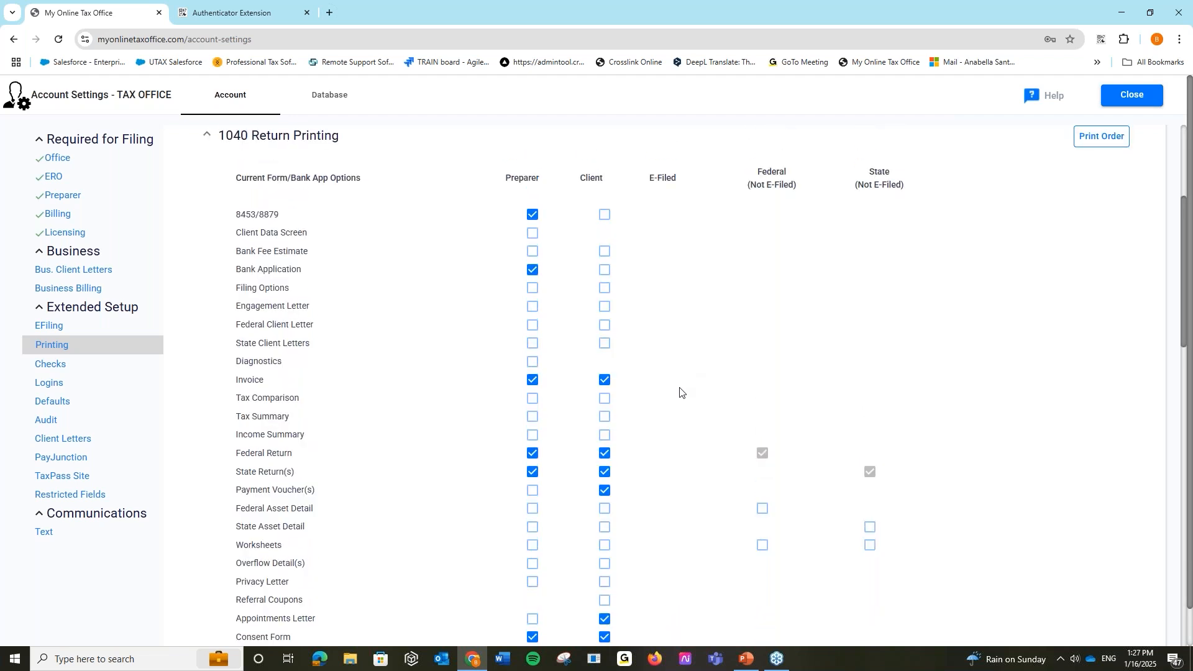
scroll(680, 392, down, 2)
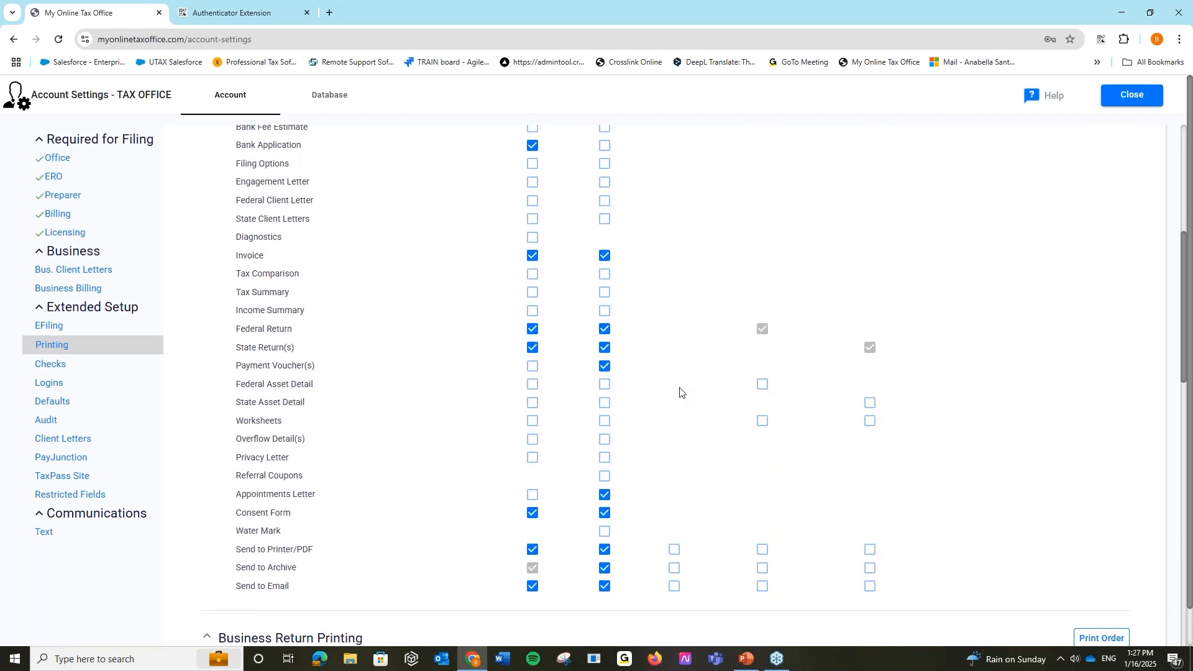
scroll(680, 392, up, 1)
scroll(680, 392, down, 1)
scroll(641, 354, up, 2)
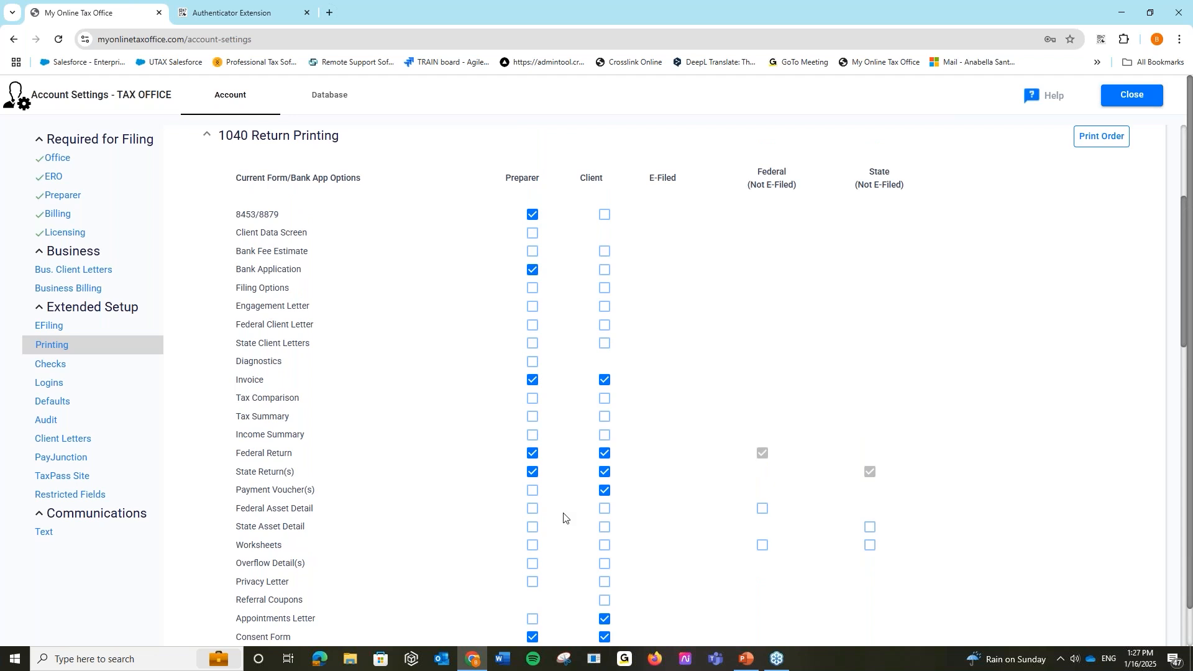
- Make the preparer copy print Bank Fee Estimate instead of Bank Application
click(533, 215)
click(533, 270)
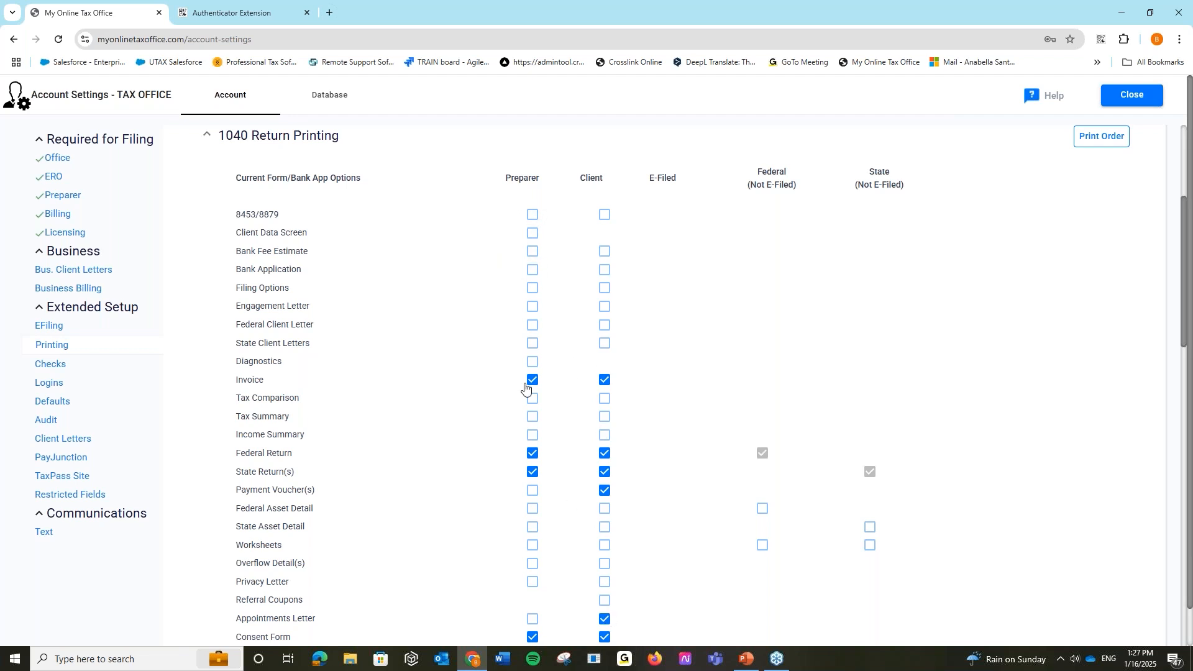
click(533, 215)
click(533, 251)
- Give the referral coupon a $50.00 amount with a 1.26 expiration date
scroll(441, 343, down, 1)
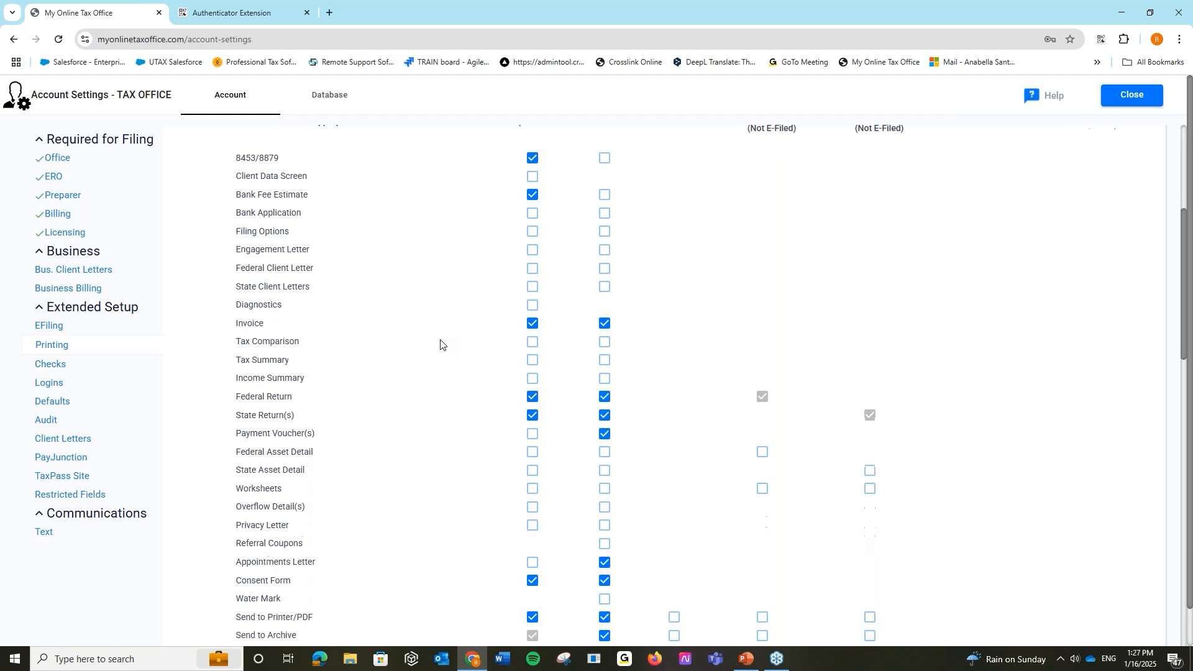
scroll(441, 343, down, 7)
scroll(441, 344, down, 1)
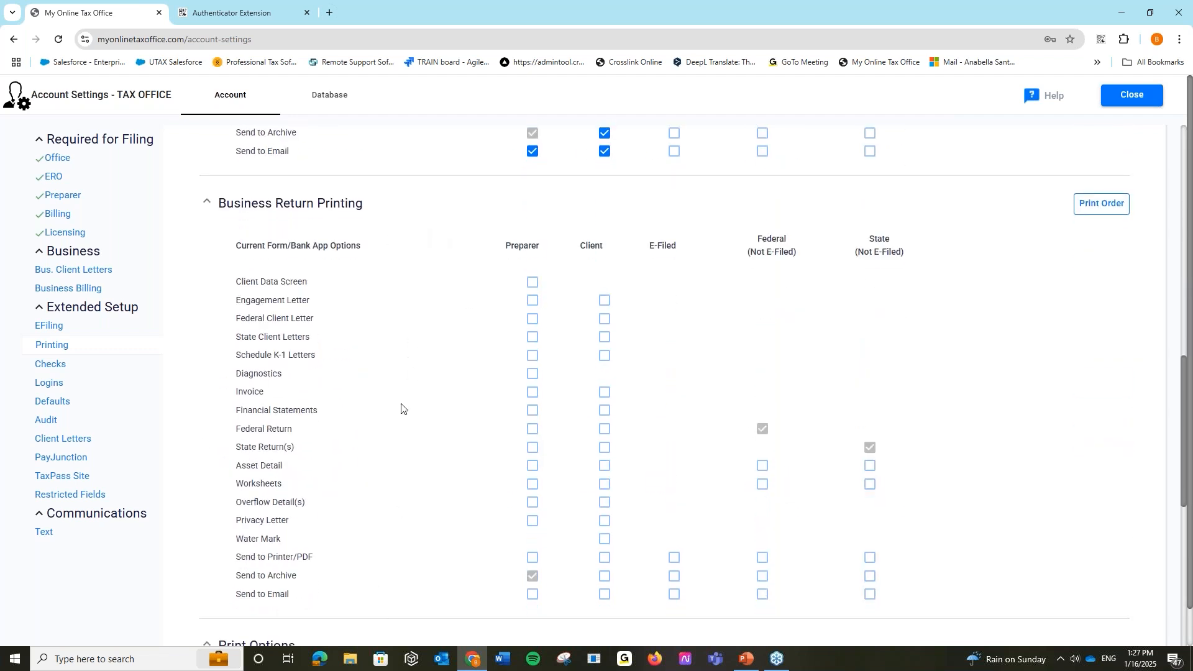
scroll(425, 331, down, 4)
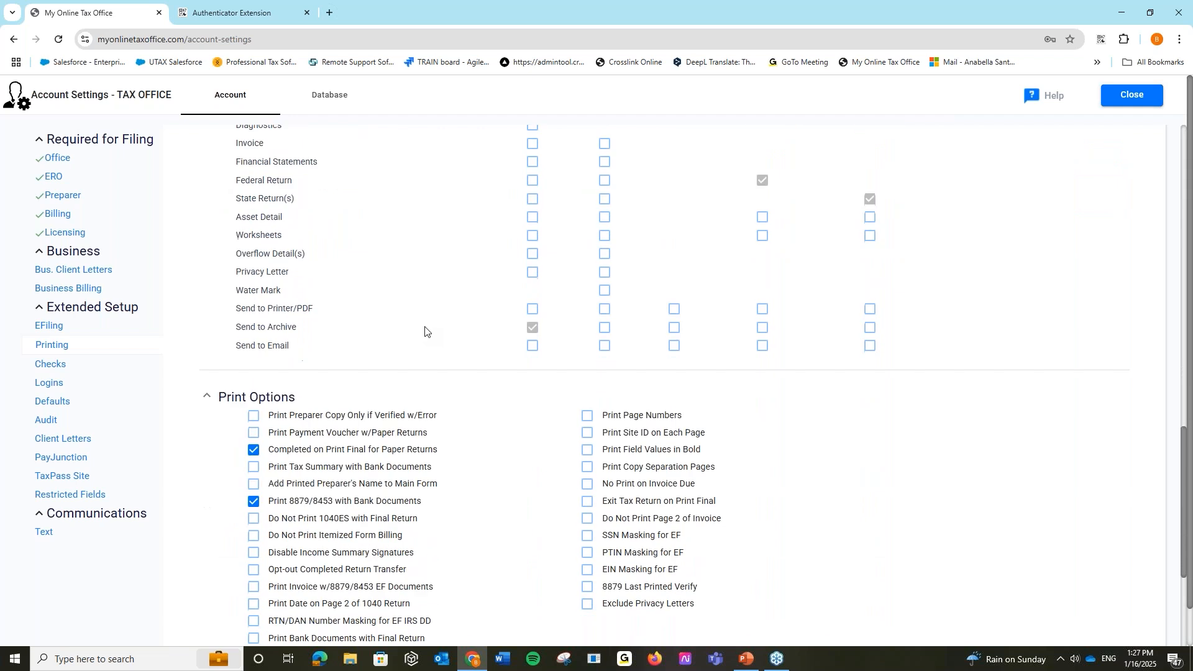
scroll(425, 331, down, 2)
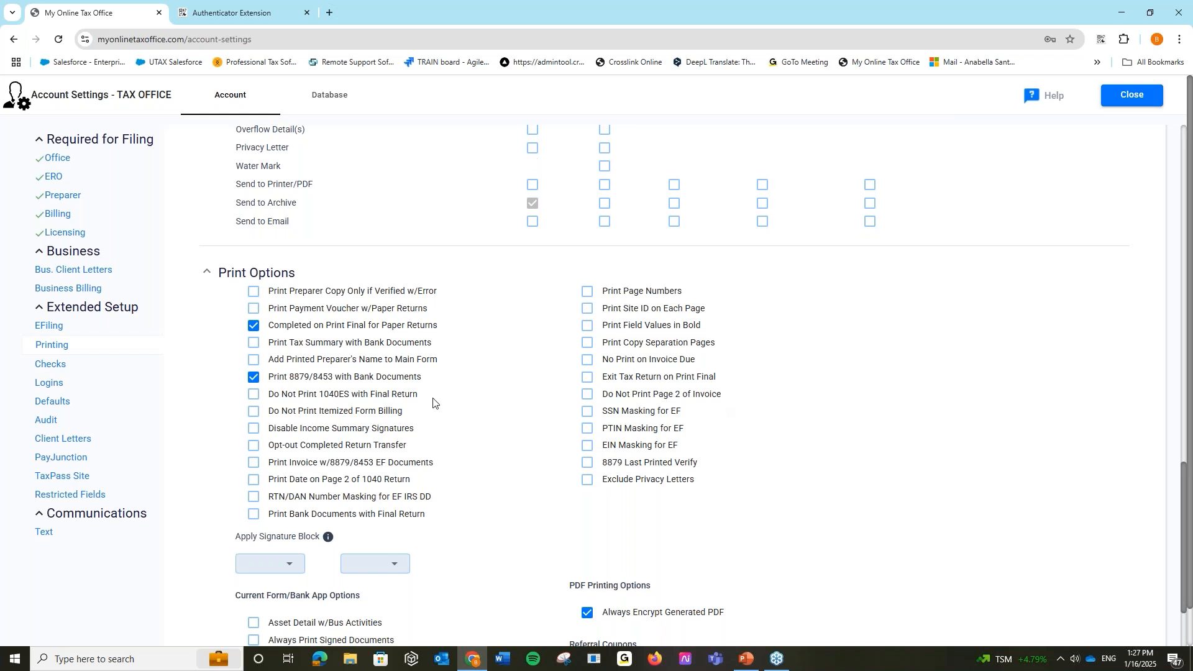
scroll(445, 492, down, 3)
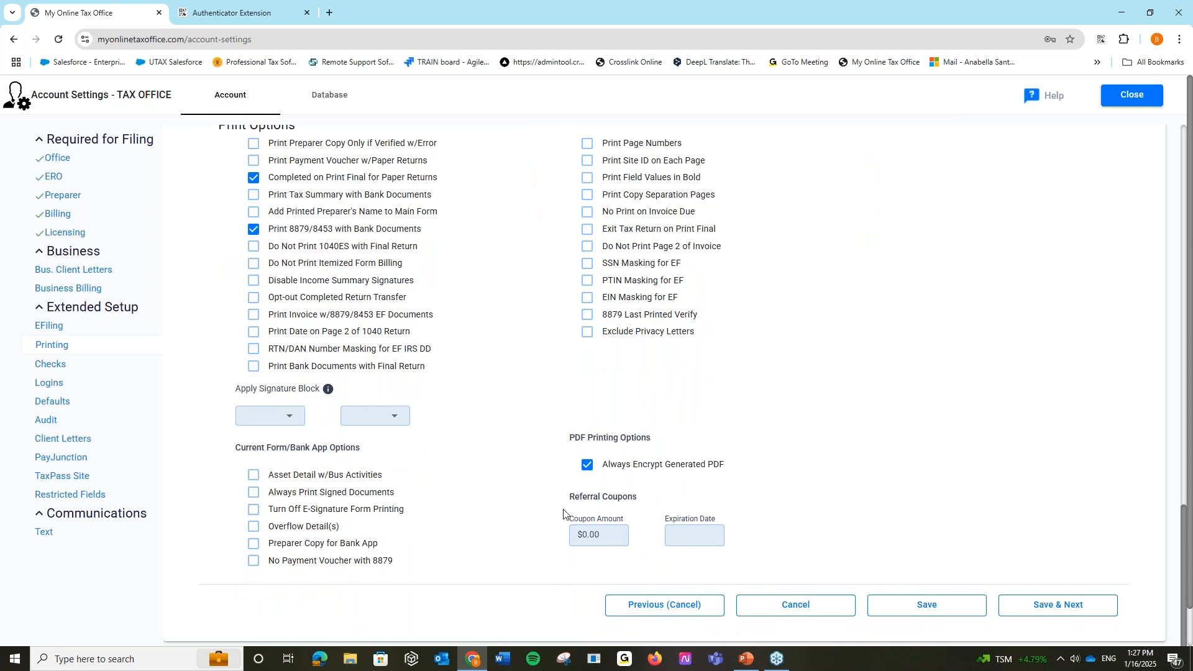
click(583, 535)
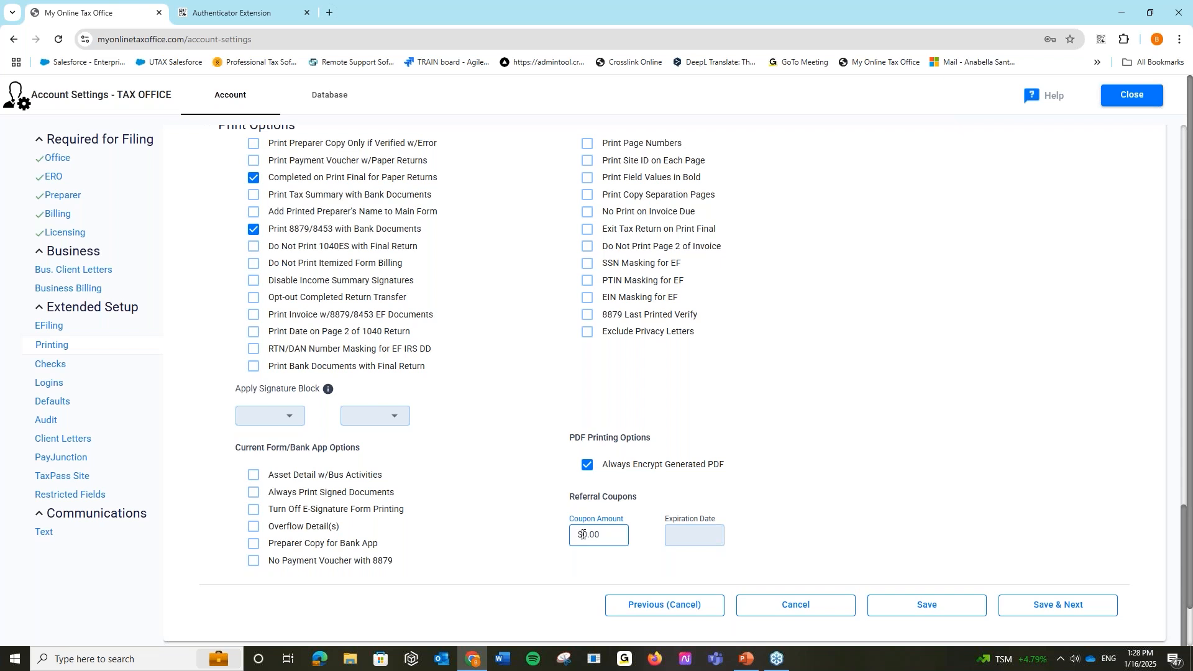
text(5)
click(695, 544)
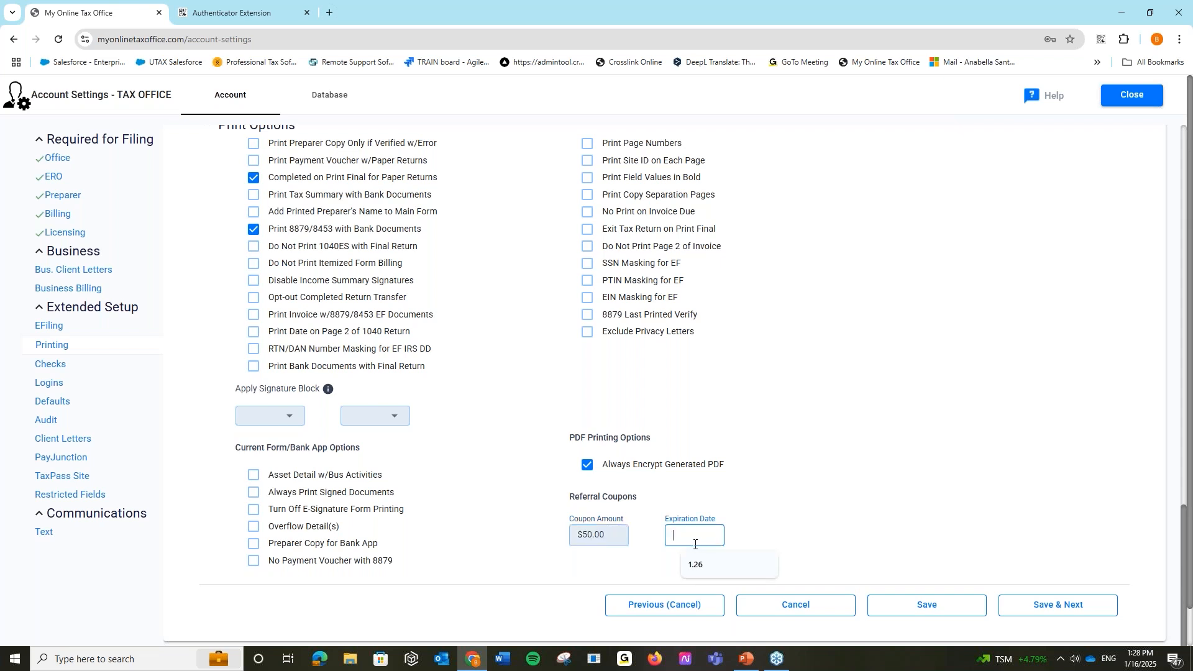
click(696, 564)
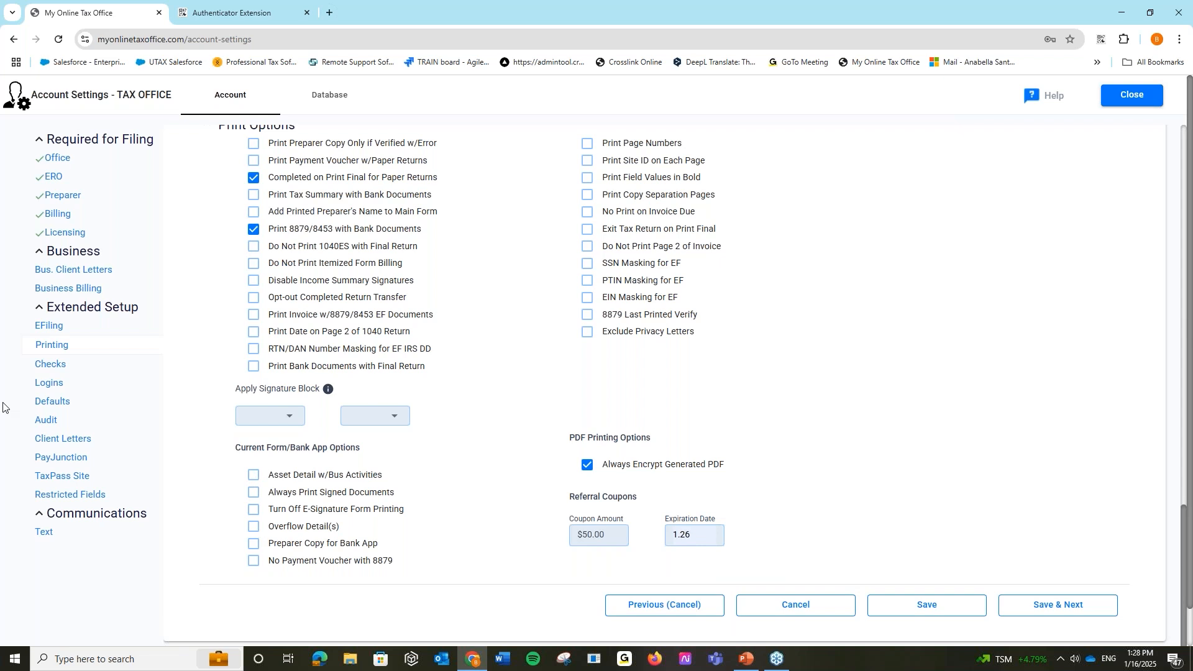
click(51, 367)
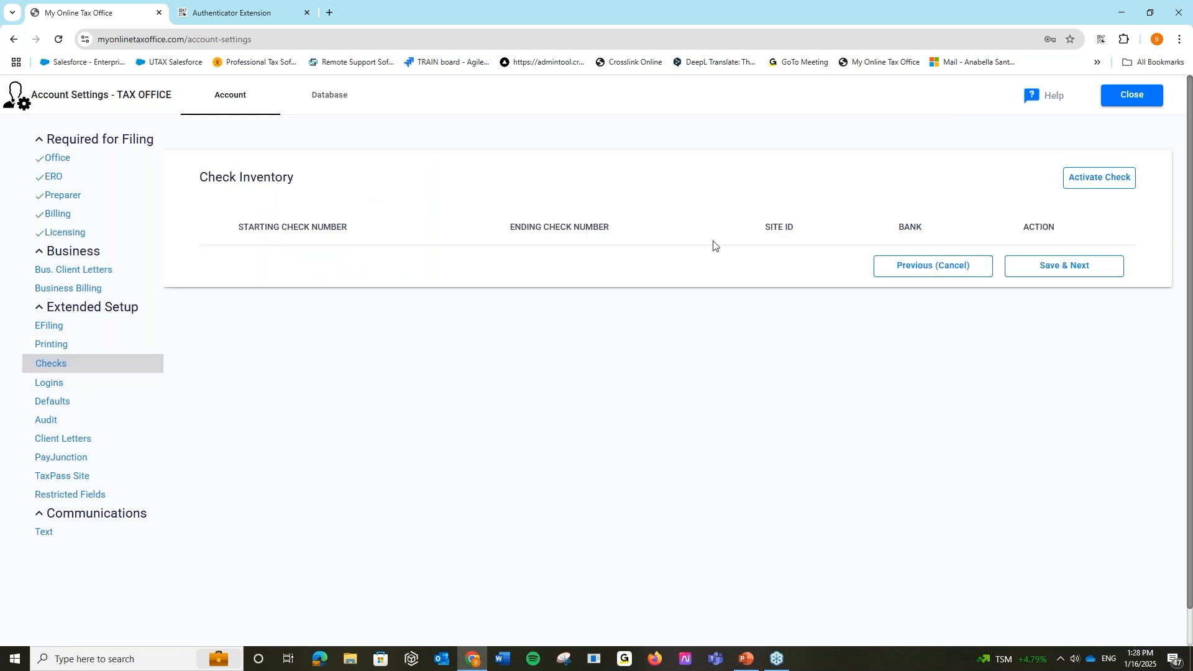
- Cancel the Activate New Check form so no checks are added, then go to Defaults
click(1064, 178)
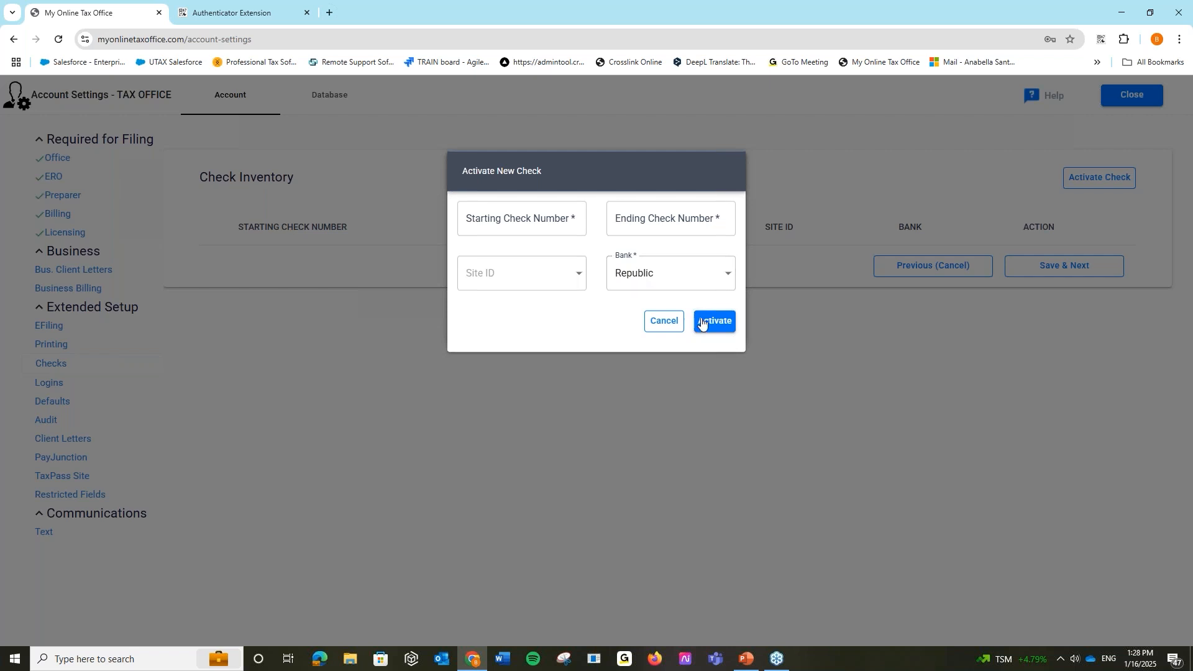
click(663, 322)
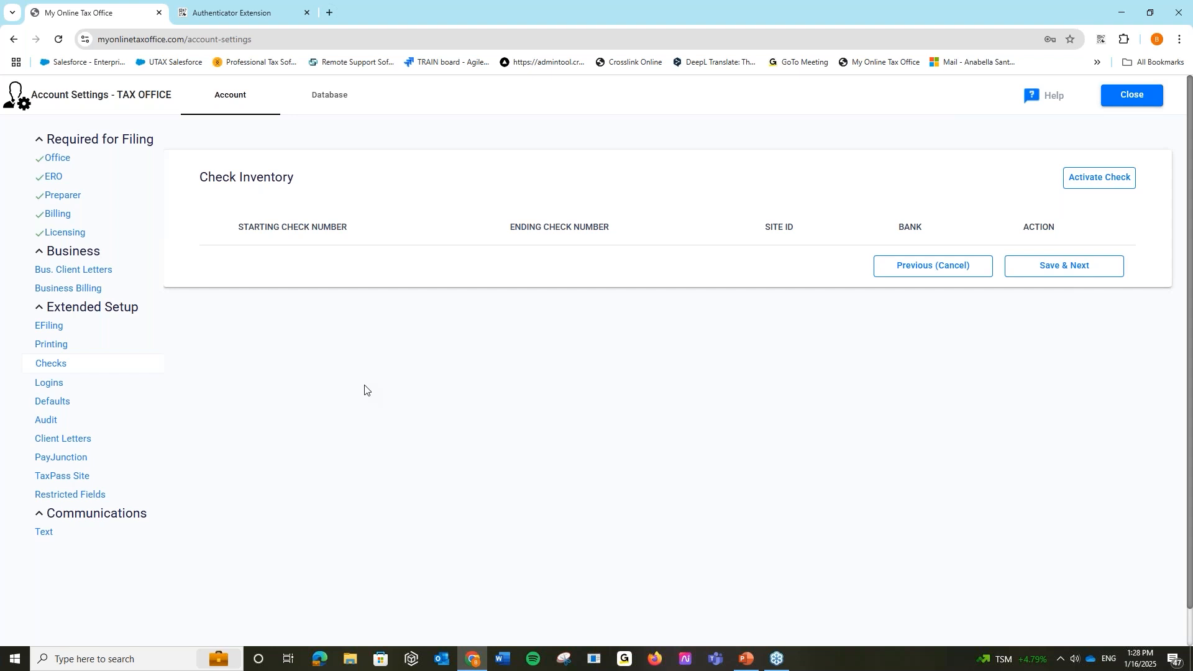
click(118, 409)
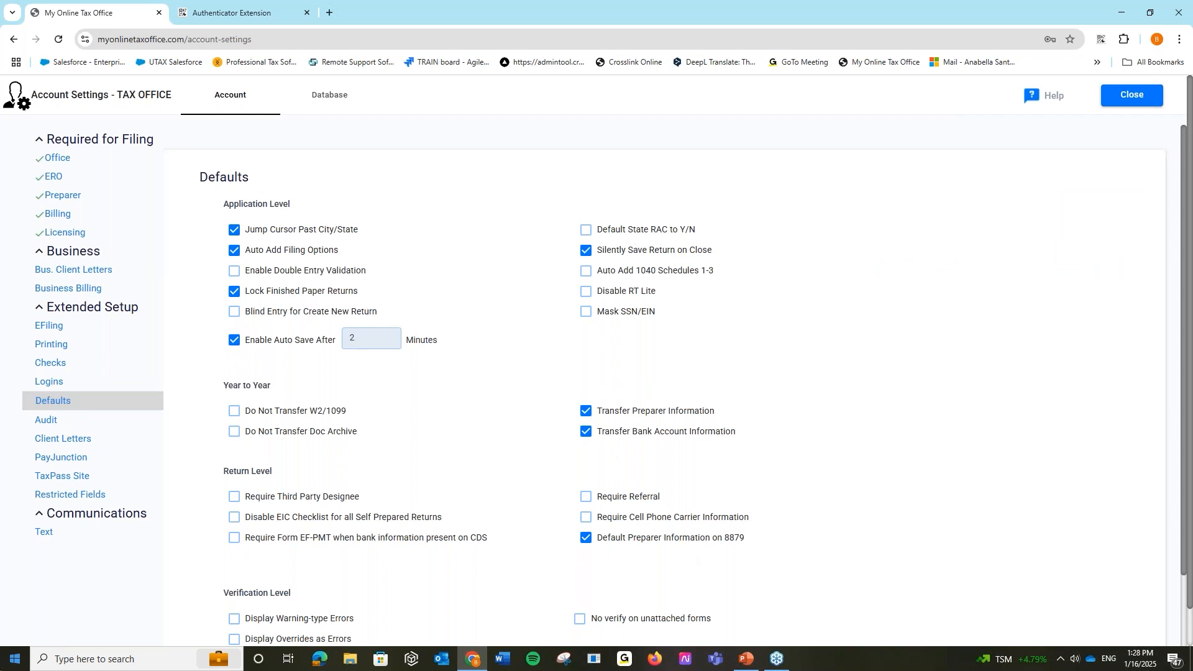
- Review the Audit due diligence settings, then go to the Client Letters setup
click(102, 428)
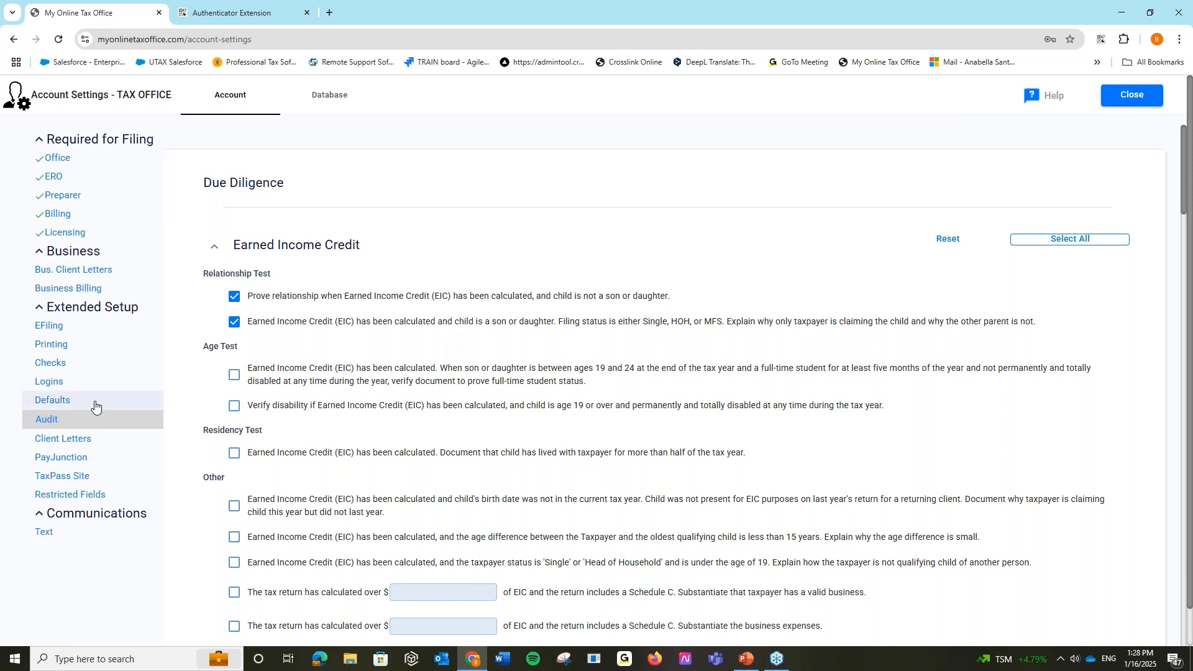
click(115, 443)
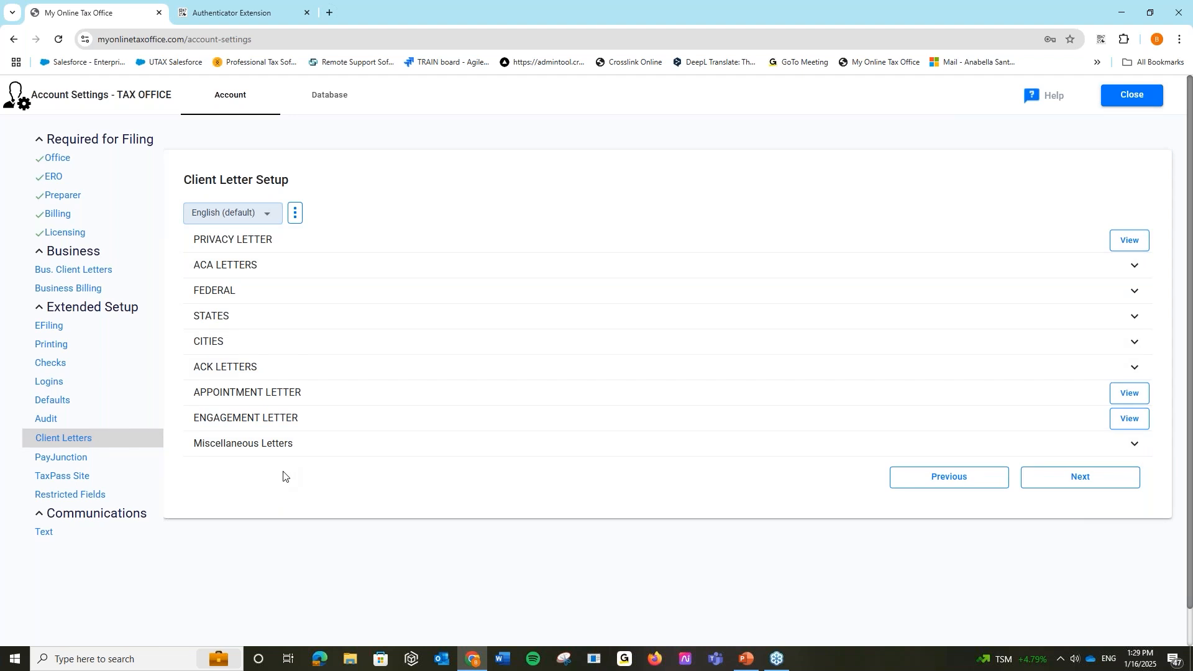
- Keep the client letter language as English (default), then go to PayJunction settings
click(266, 218)
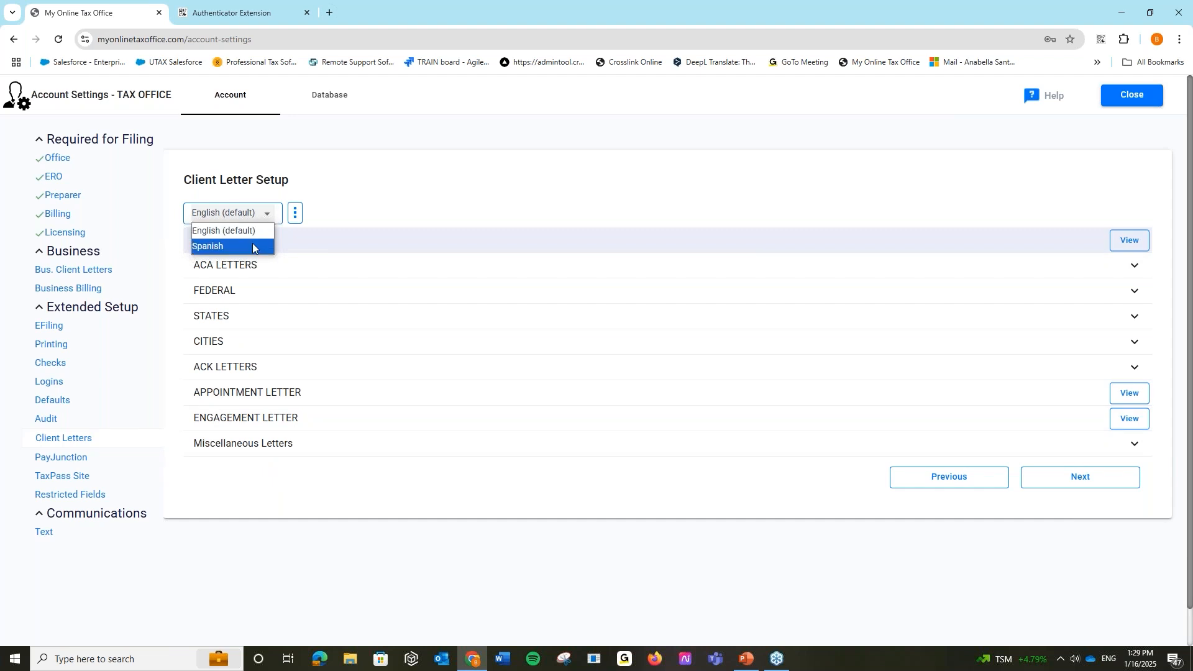
click(185, 559)
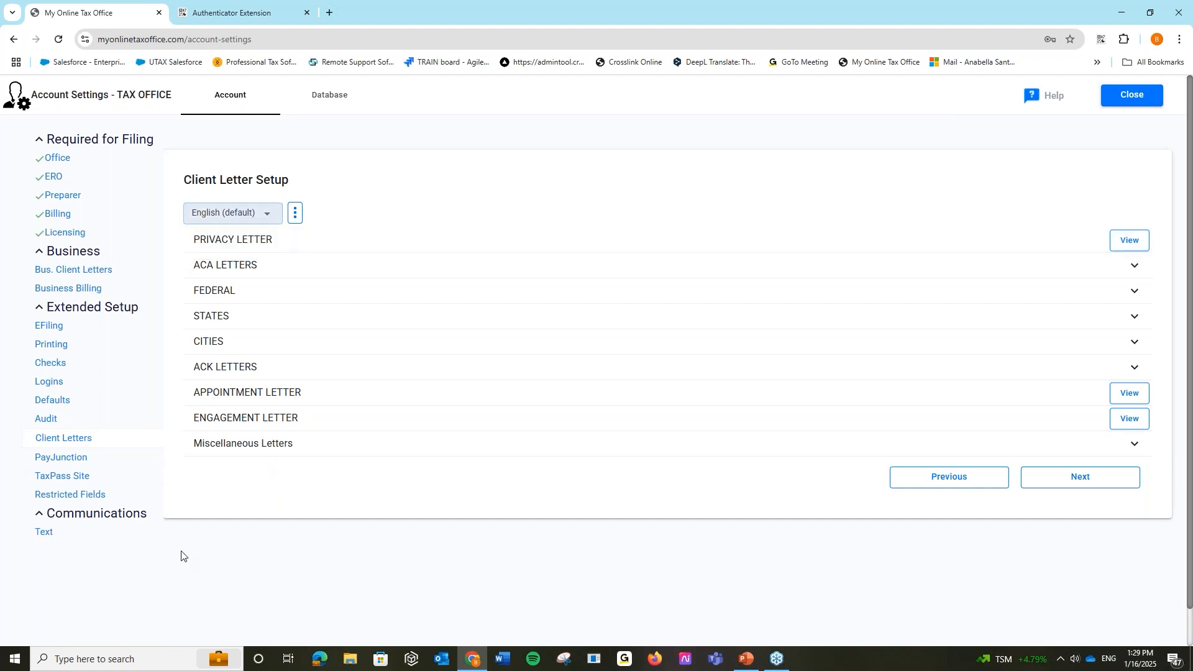
click(95, 458)
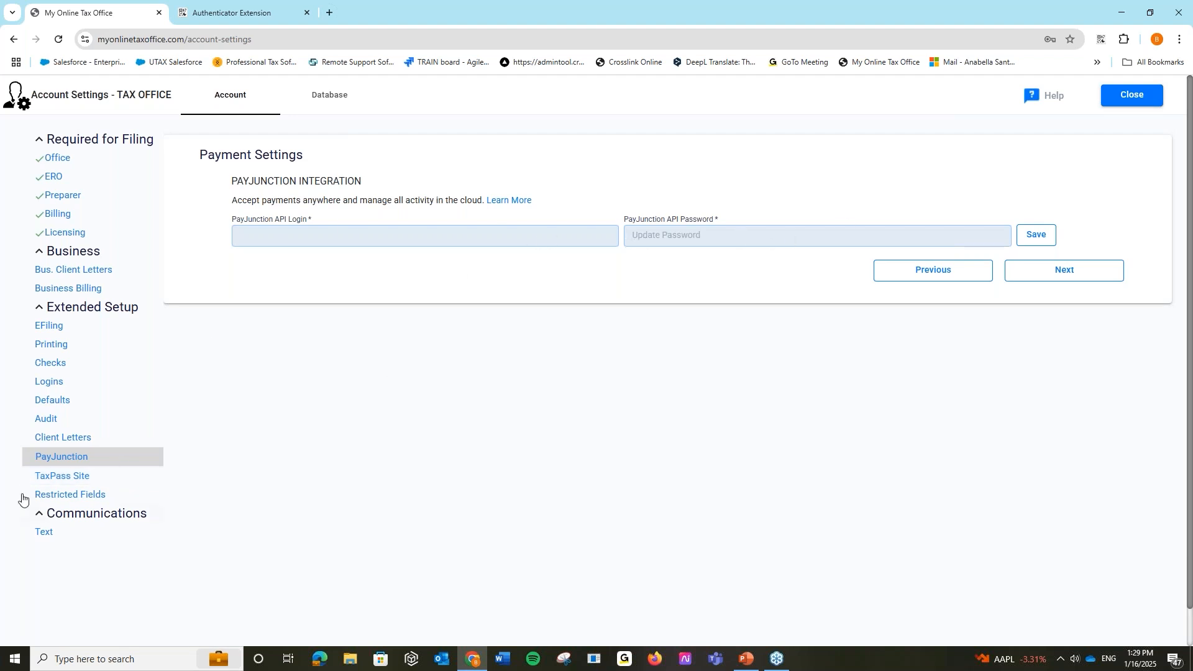
- Copy the office's TaxPass URL from TaxPass Site Settings and select it in the clipboard alert
click(77, 477)
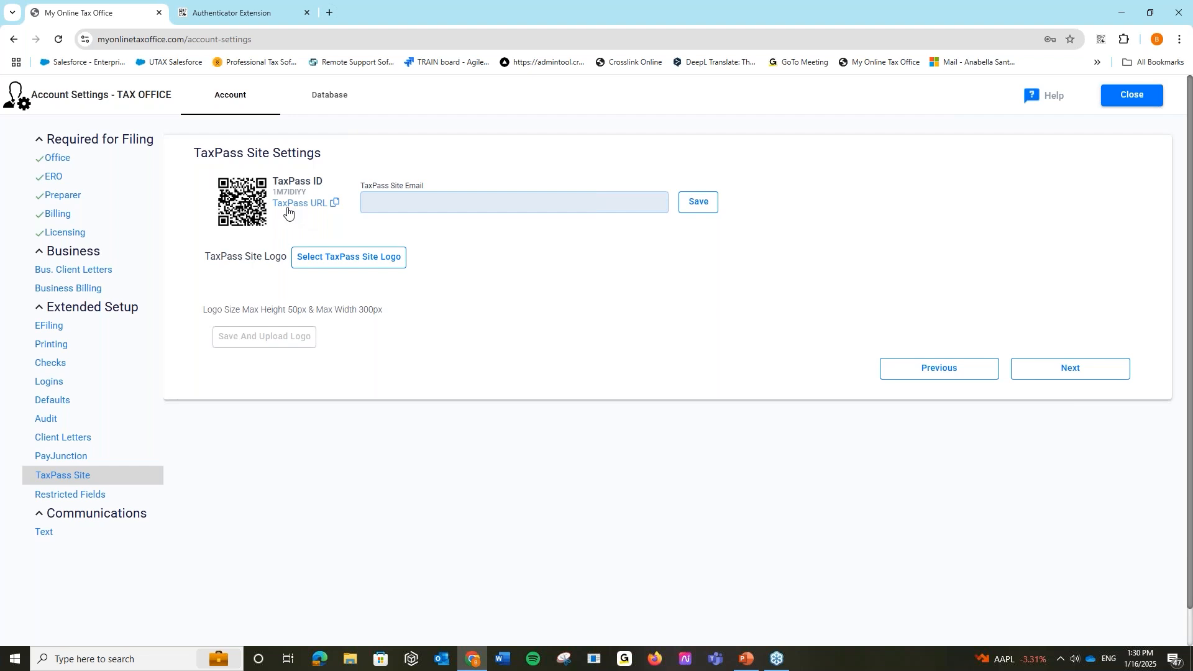
click(310, 214)
drag(554, 111, 546, 93)
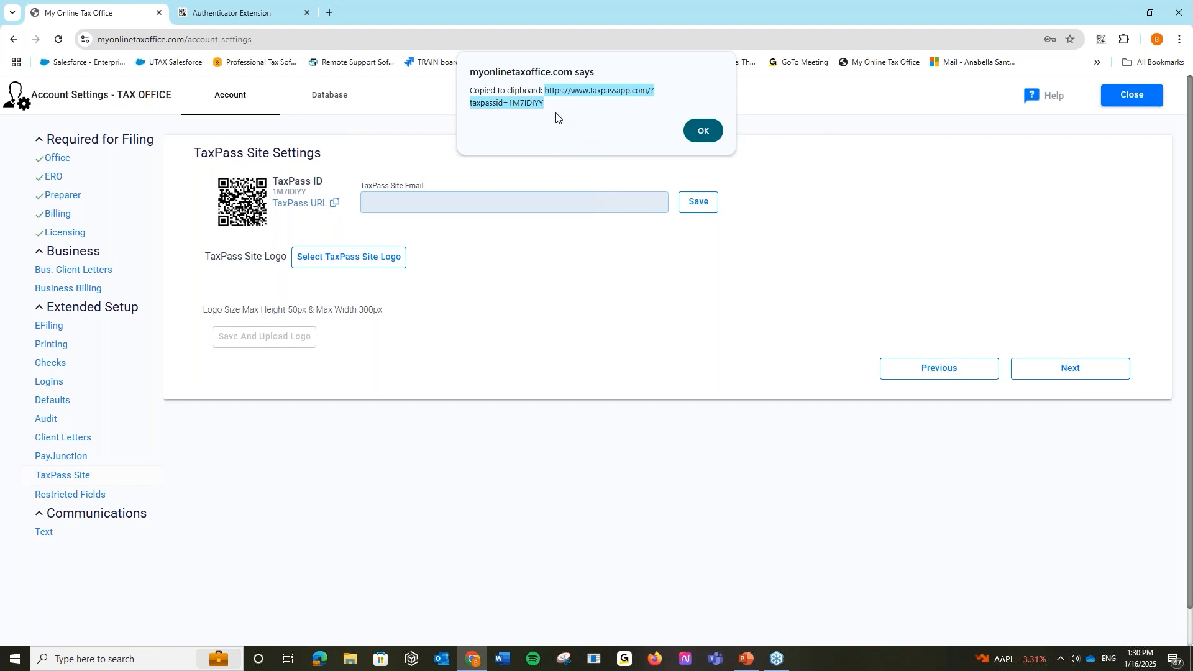
click(513, 103)
drag(510, 103, 544, 103)
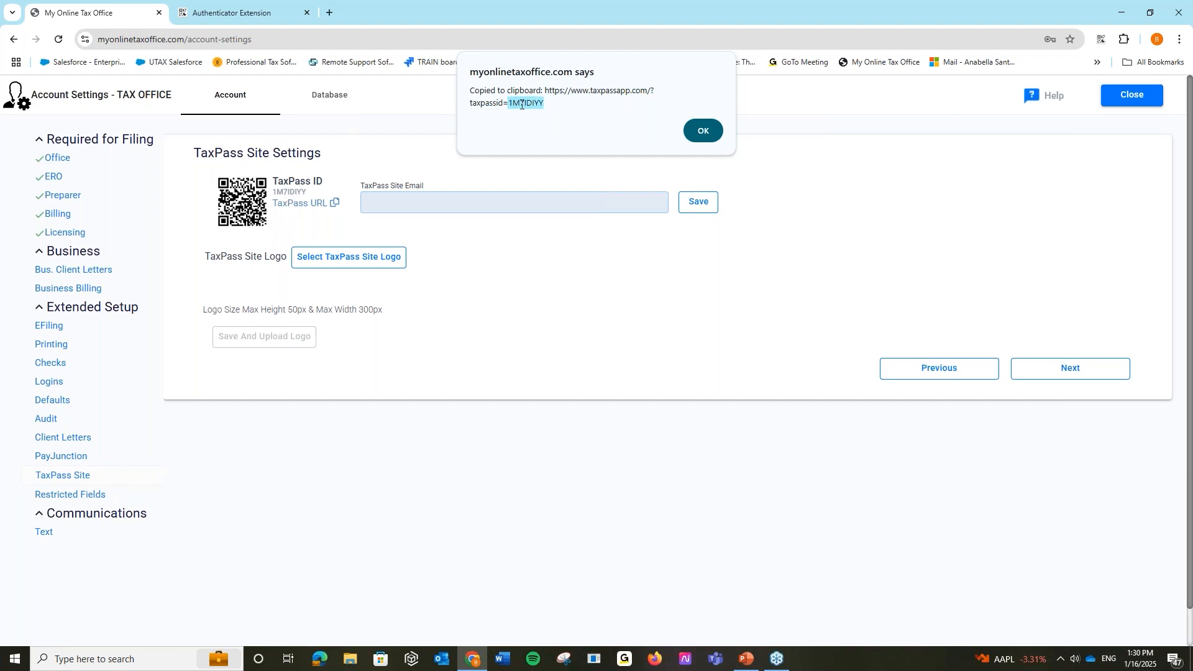
click(557, 106)
double_click(544, 97)
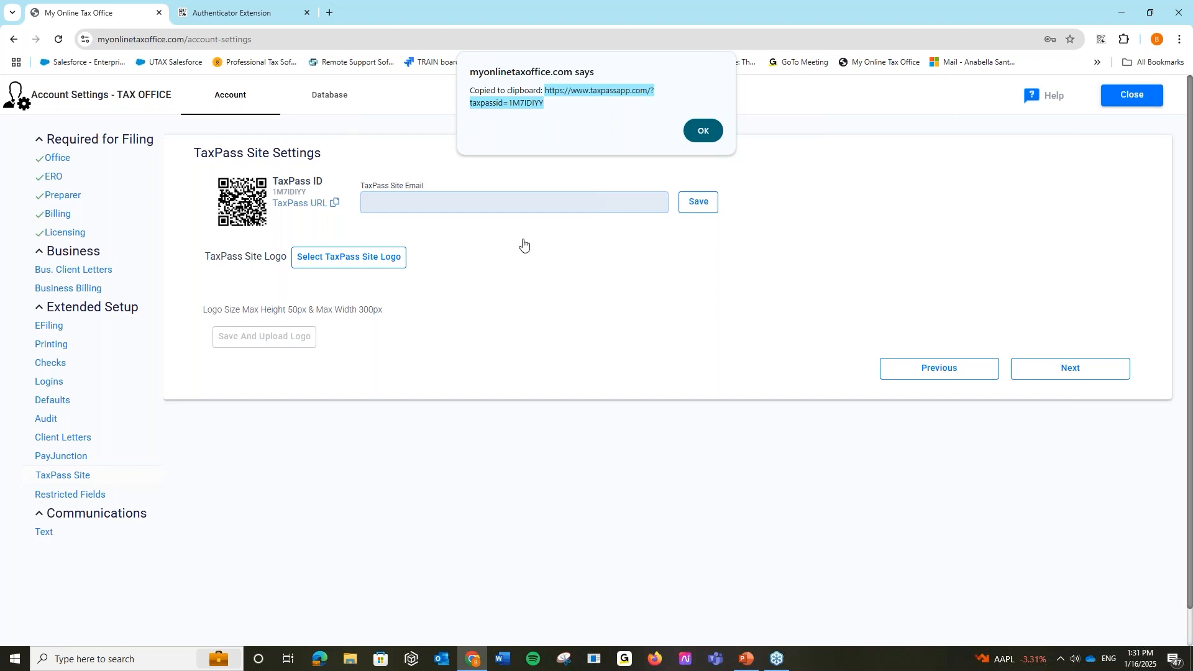
- Dismiss the clipboard notice and leave the TaxPass Site Email field blank on TaxPass Site Settings
click(702, 130)
click(466, 202)
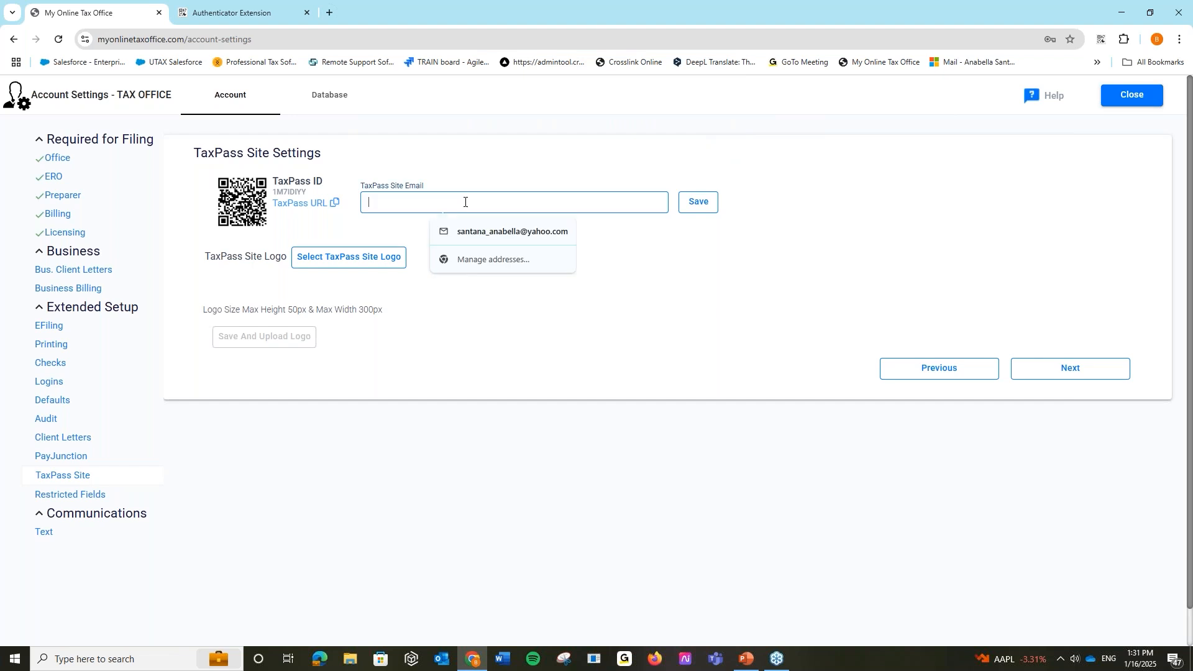
click(675, 268)
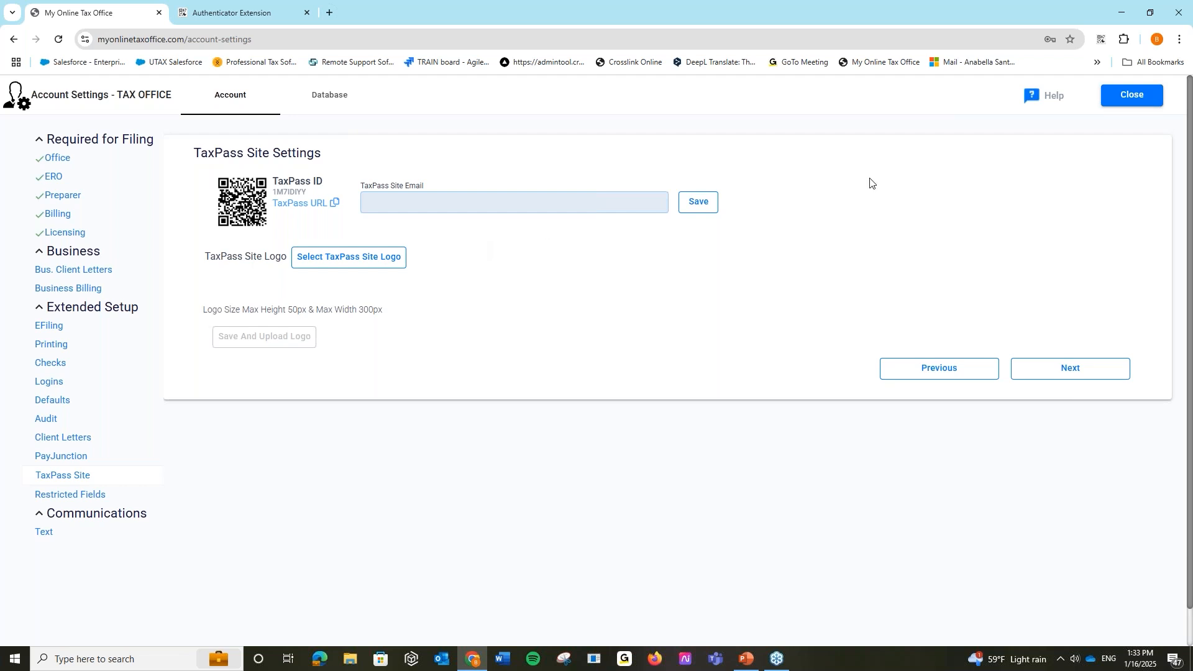
- Review the Preparer list's signature status in Office Settings, then reopen the dashboard's account menu
click(1153, 96)
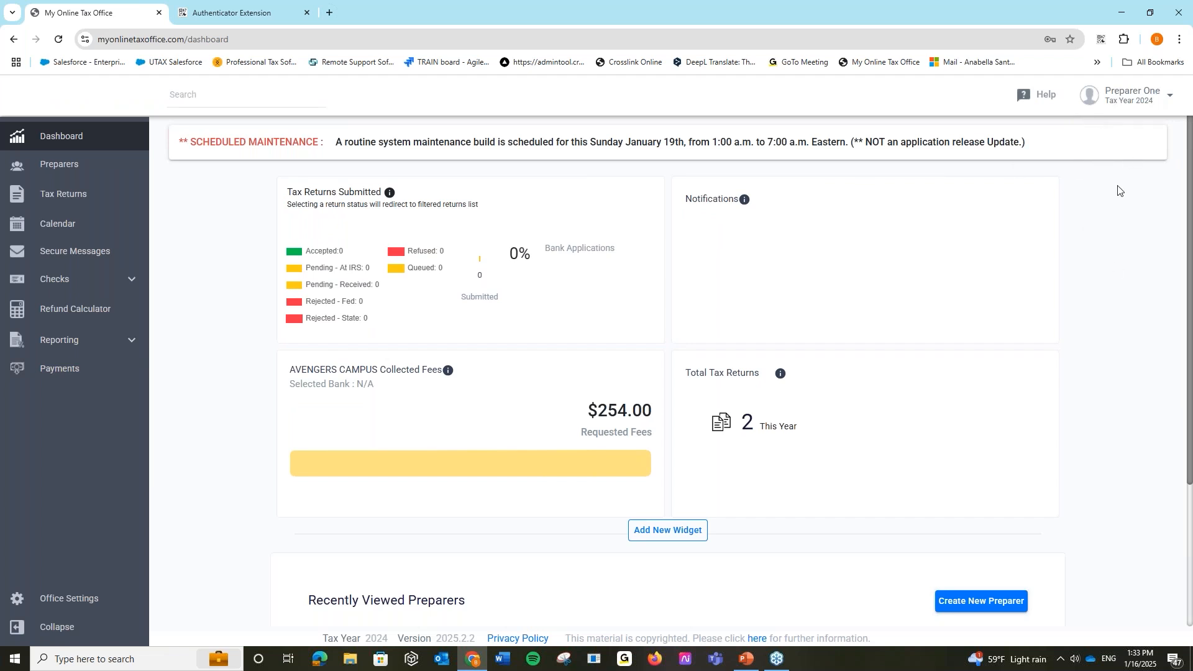
click(1135, 102)
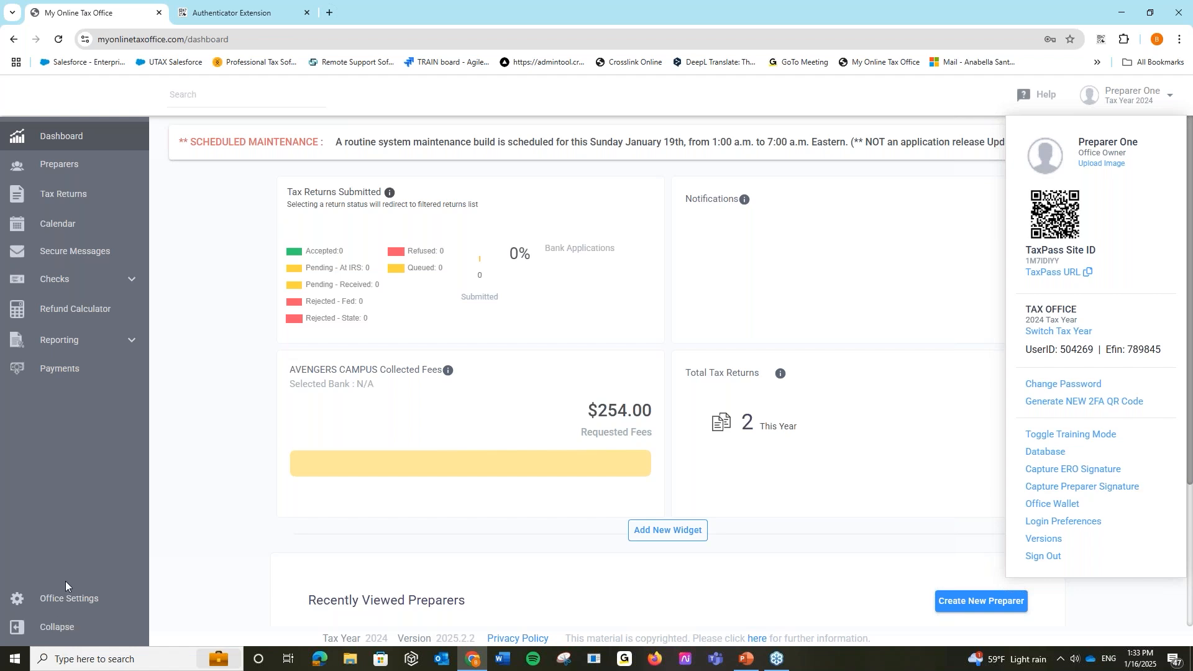
click(69, 600)
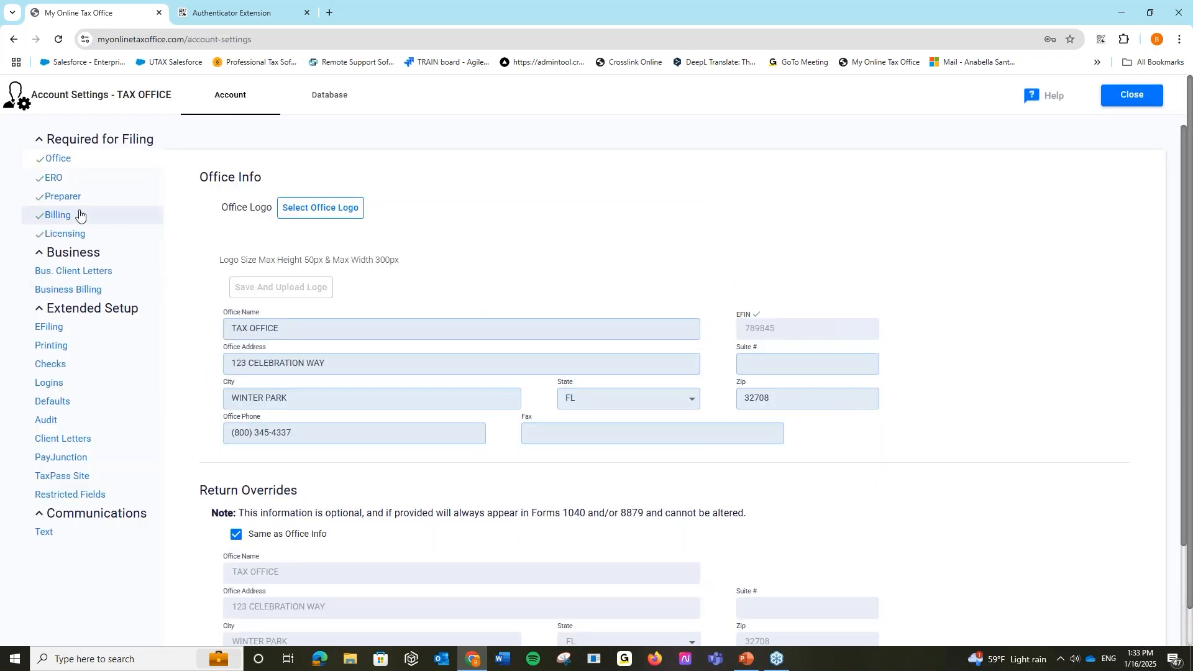
click(86, 197)
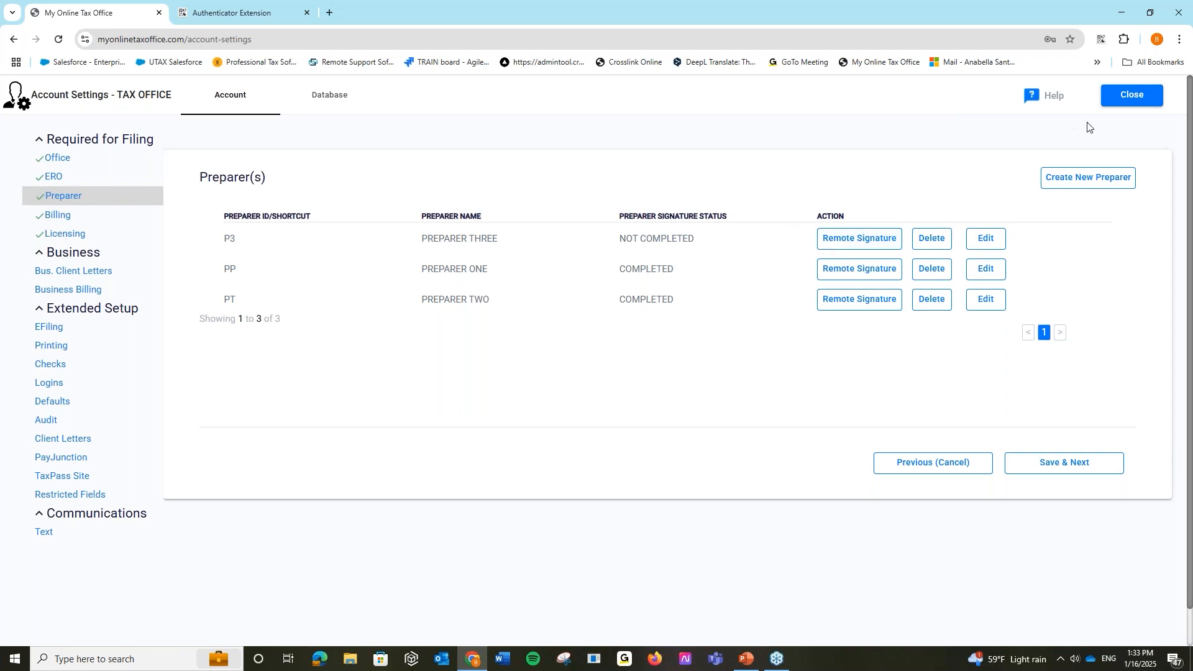
click(1131, 95)
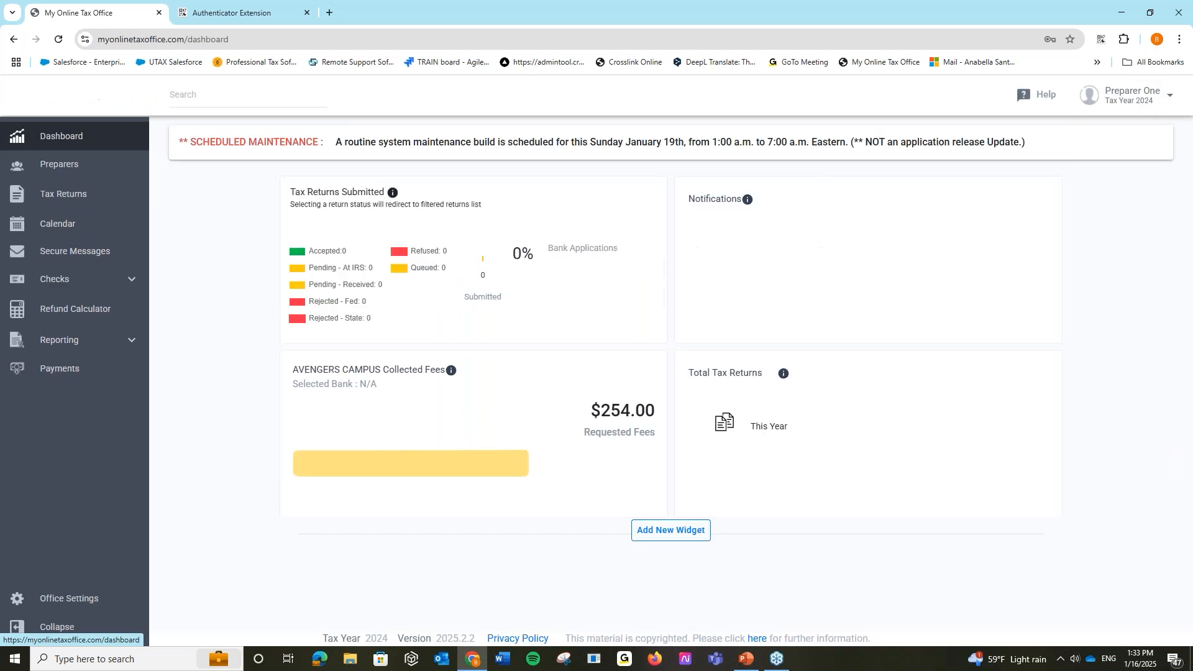
click(1134, 95)
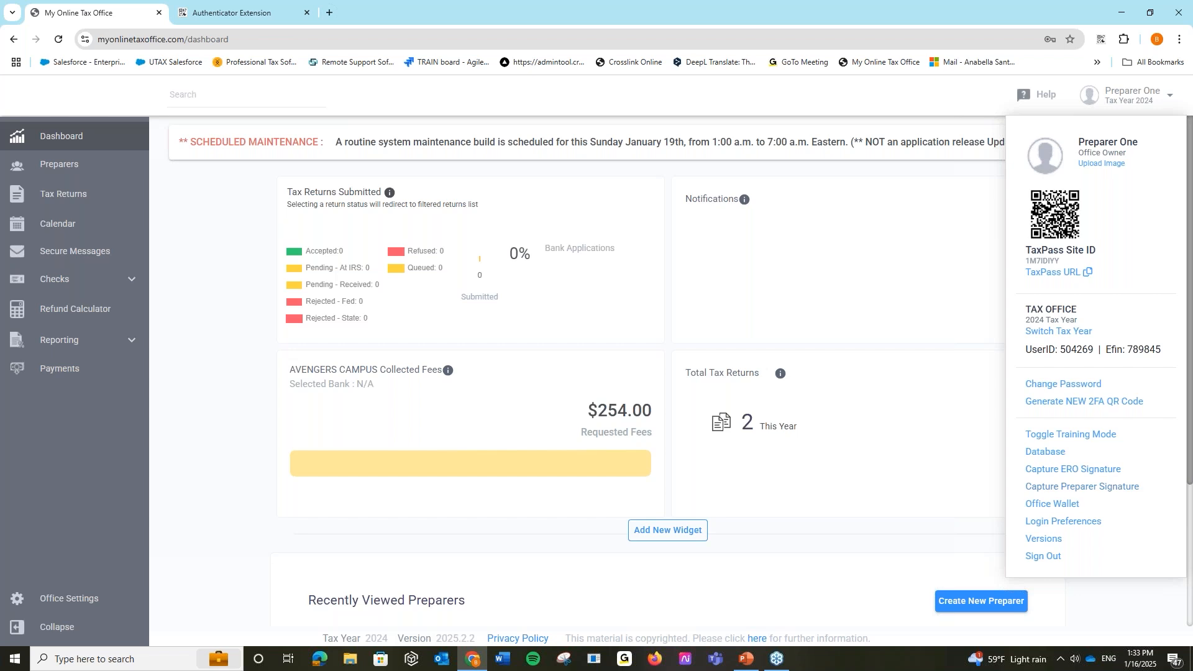
- Draw and accept a new preparer signature, overwriting the previously saved one
click(1067, 490)
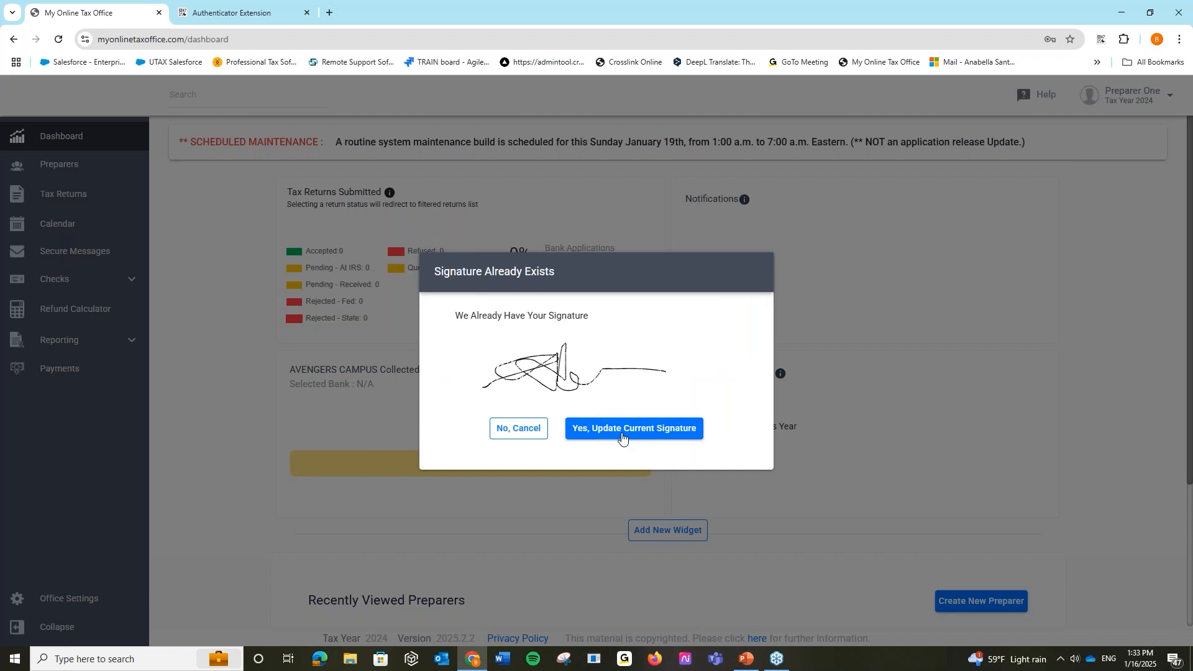
click(594, 433)
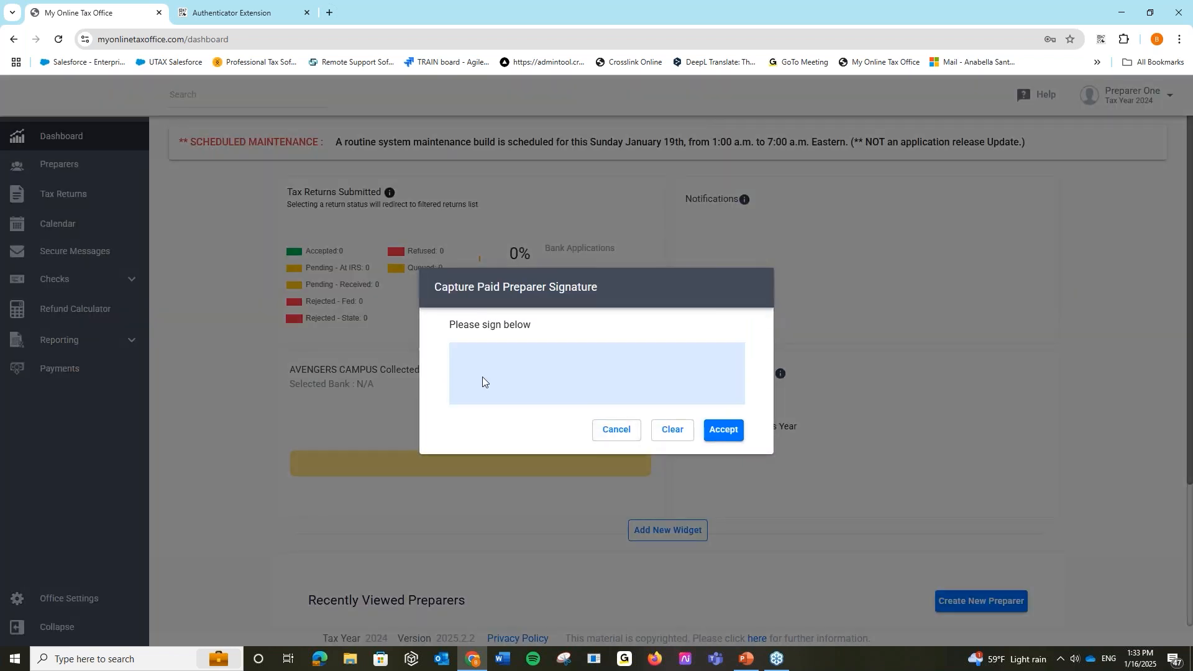
mouse_move(513, 372)
mouse_down()
mouse_move(521, 394)
mouse_move(575, 355)
mouse_move(557, 367)
mouse_up()
click(724, 430)
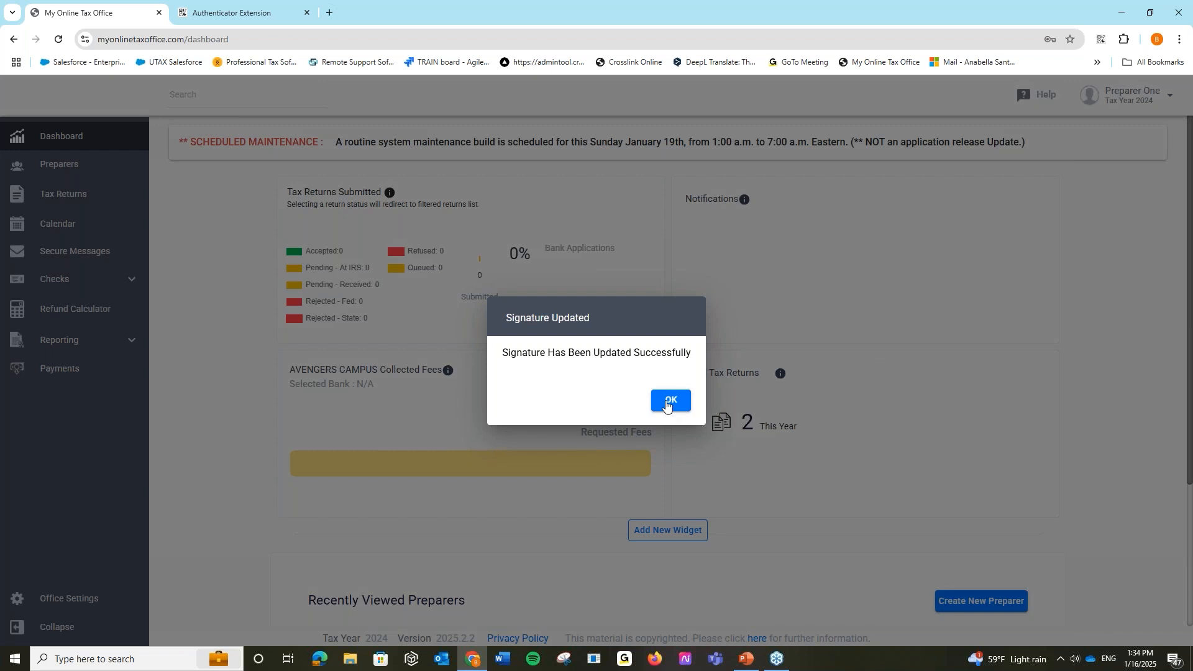
click(667, 403)
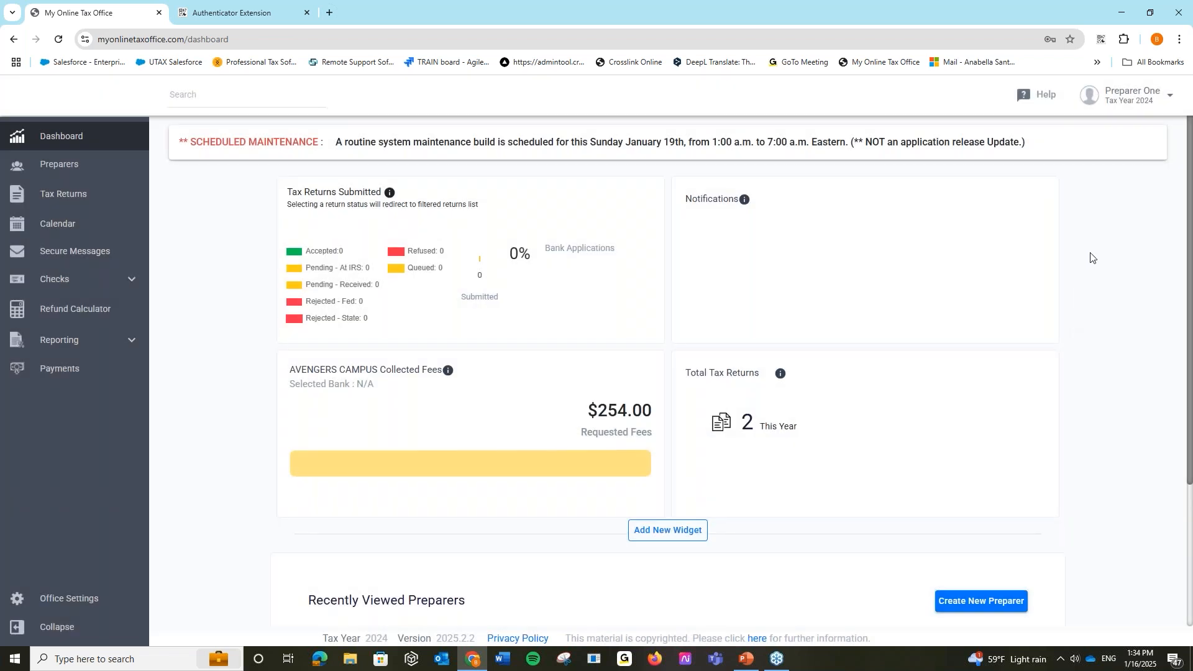
click(1124, 100)
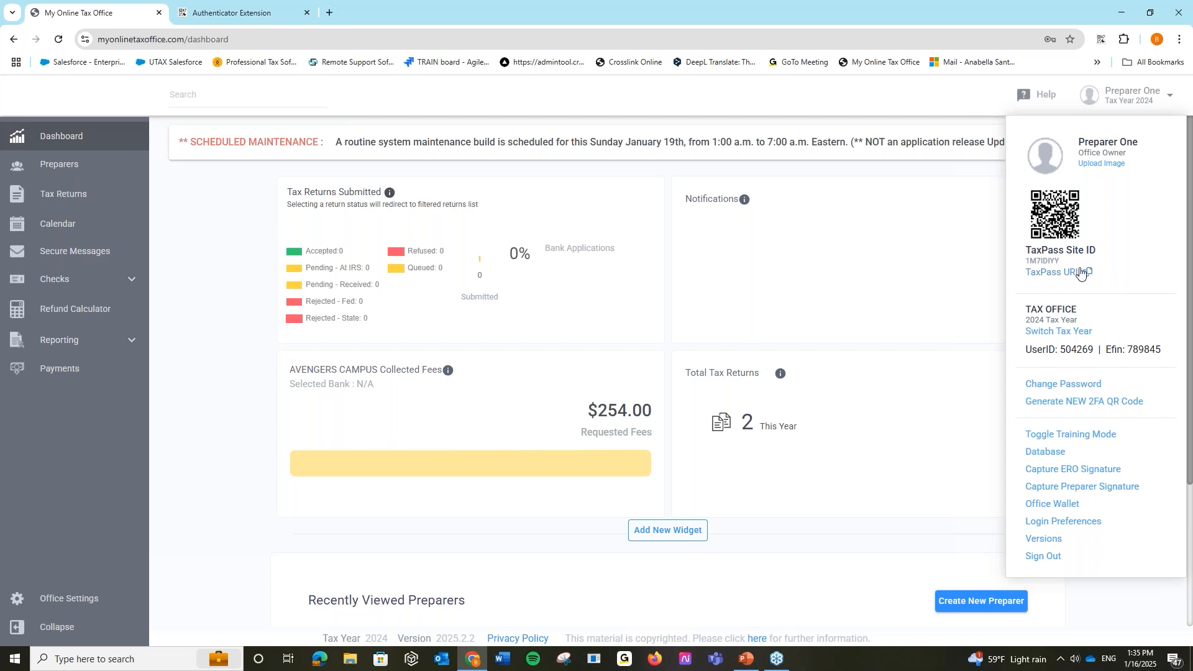
click(1085, 332)
click(633, 312)
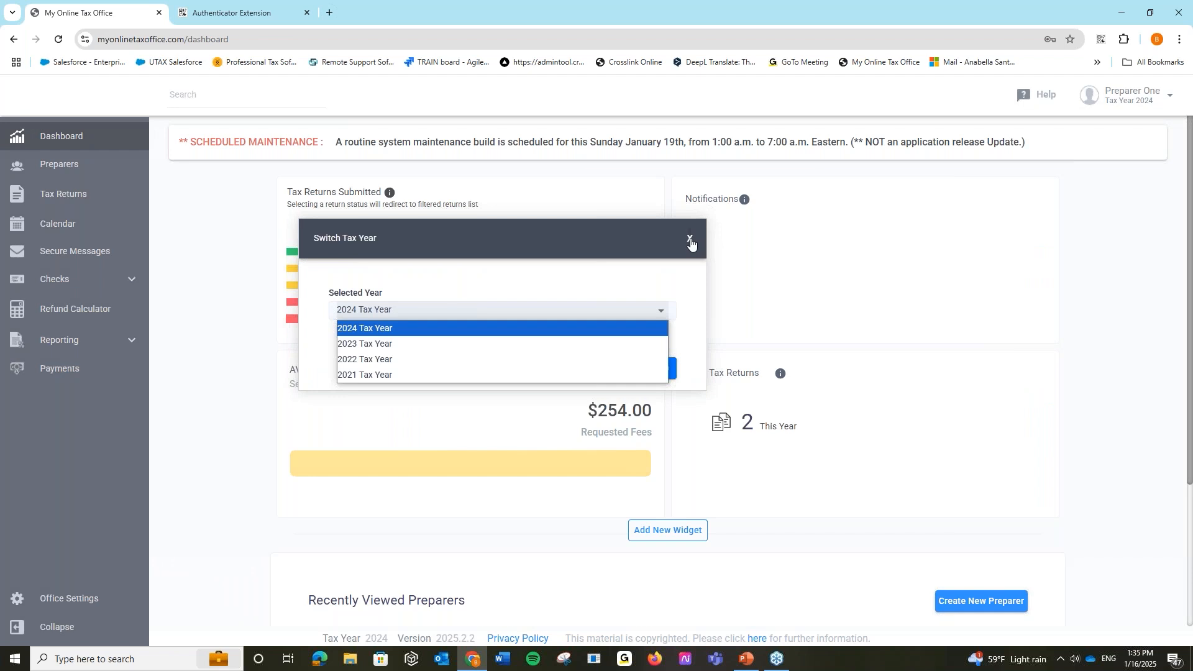
click(690, 240)
click(690, 240)
click(1120, 96)
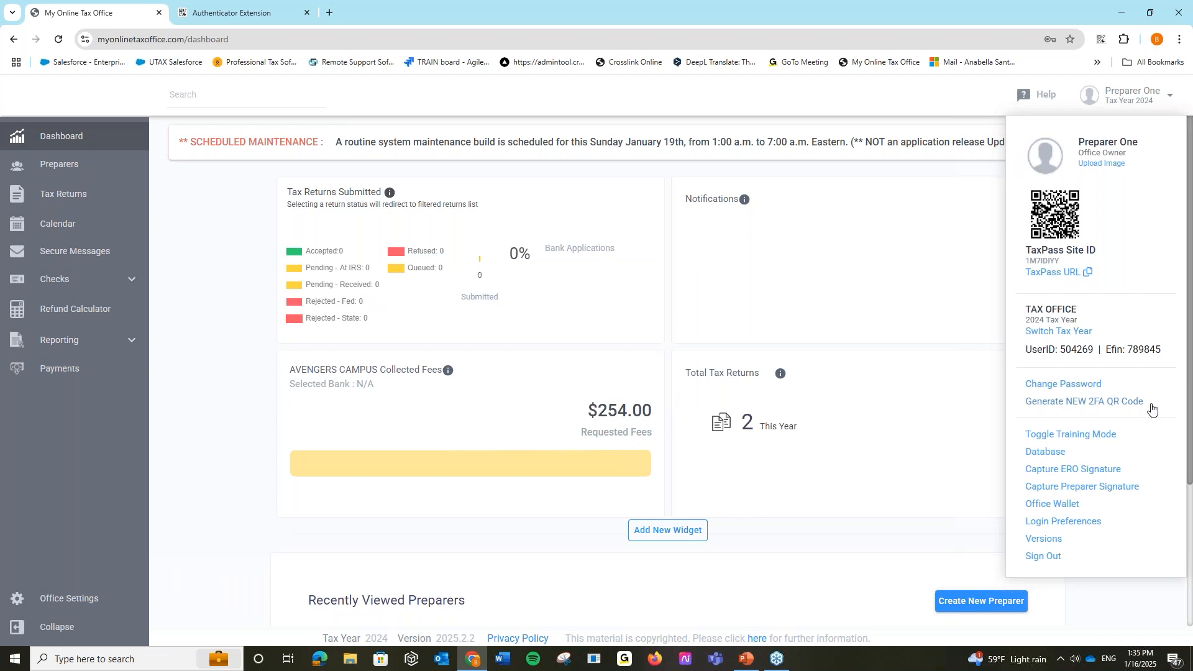
click(1107, 437)
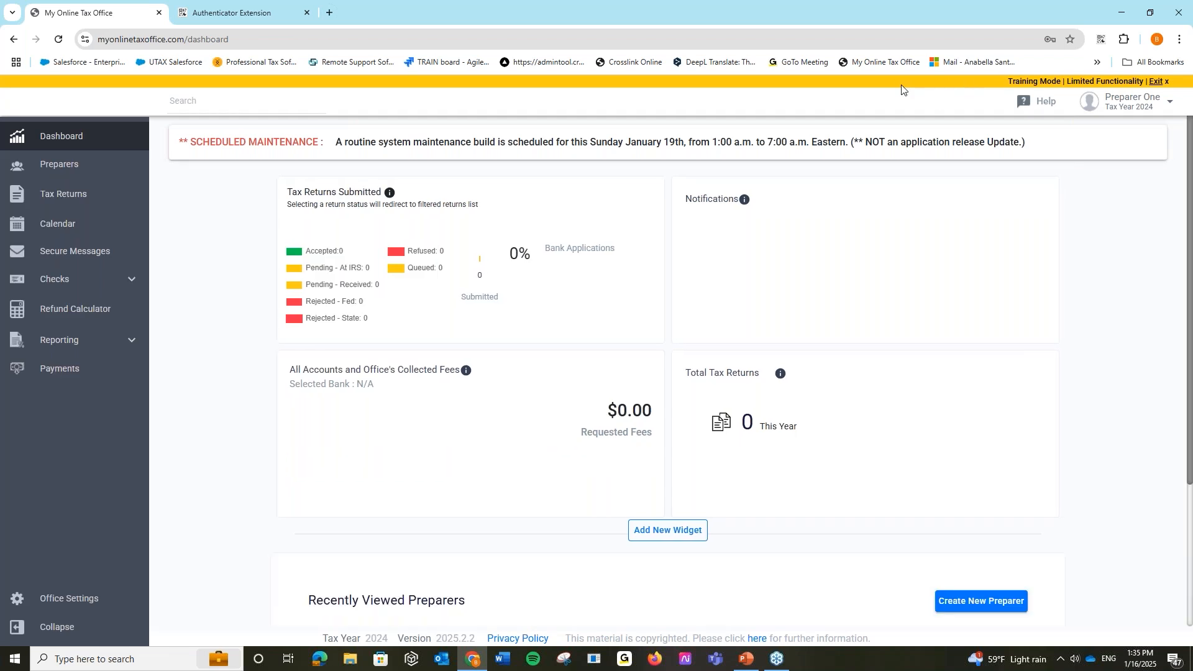
click(1158, 83)
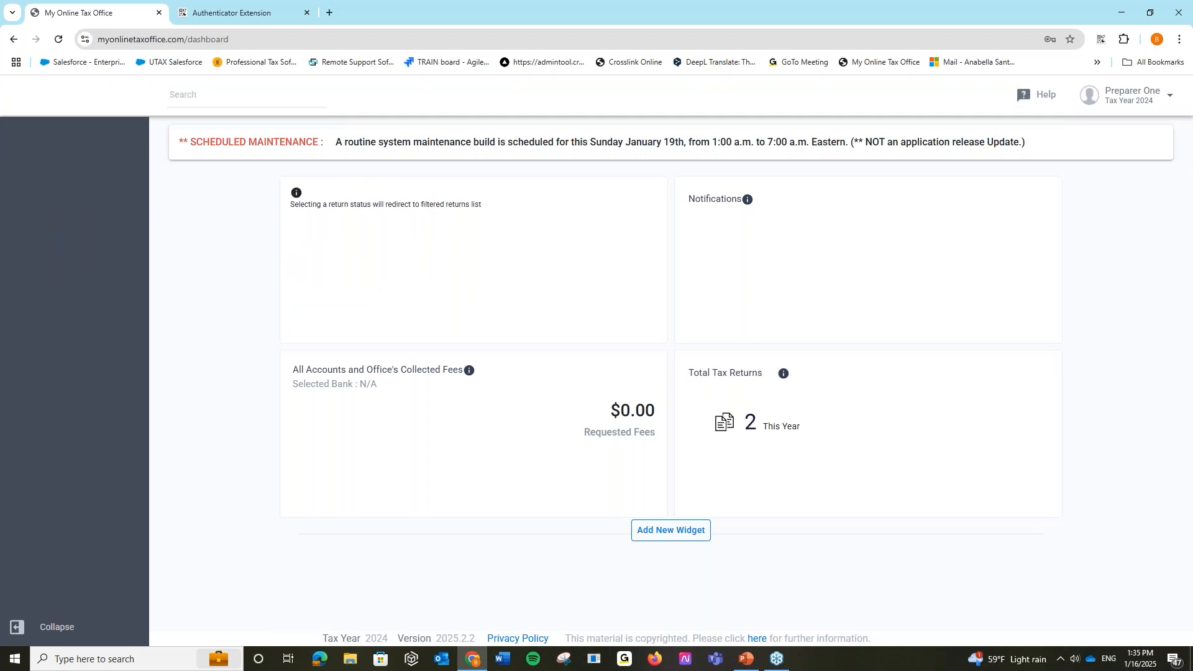
click(1151, 103)
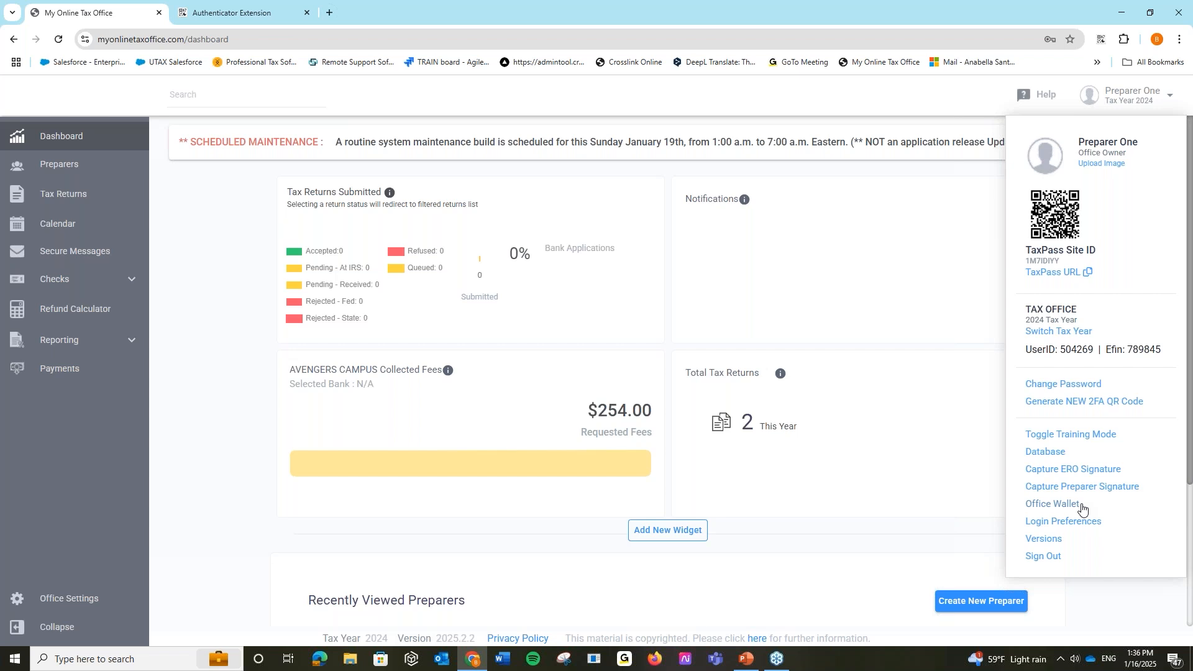
- Browse Widget Management's addable widgets without adding any, and nudge the Collected Fees widget
click(221, 367)
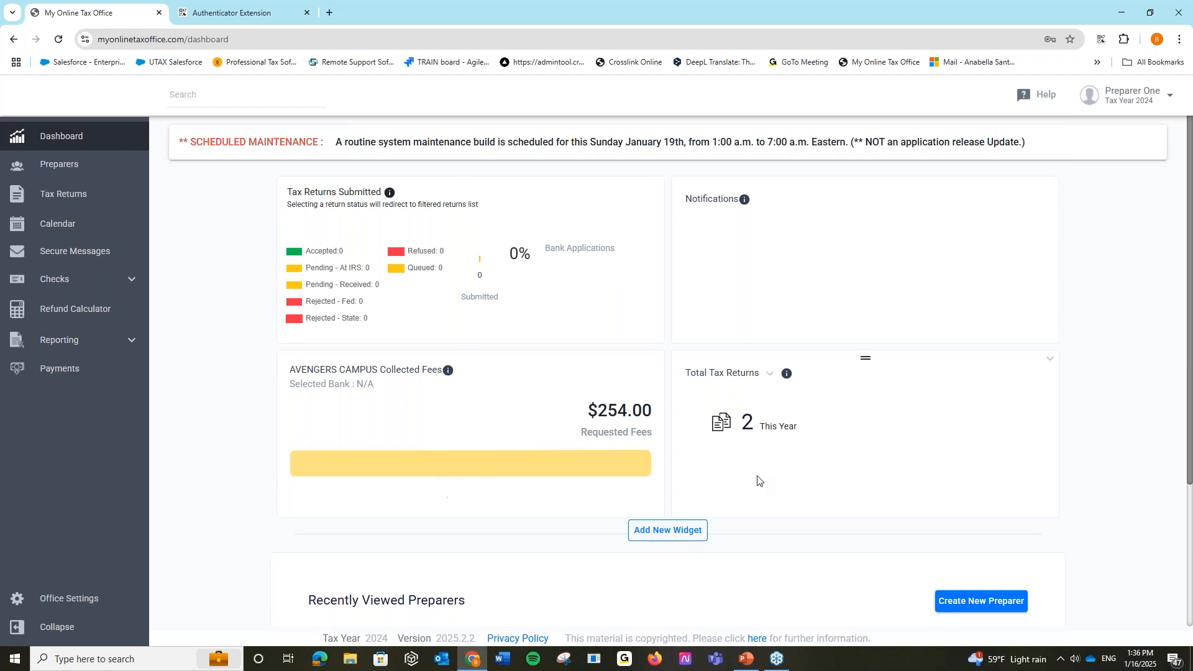
click(693, 531)
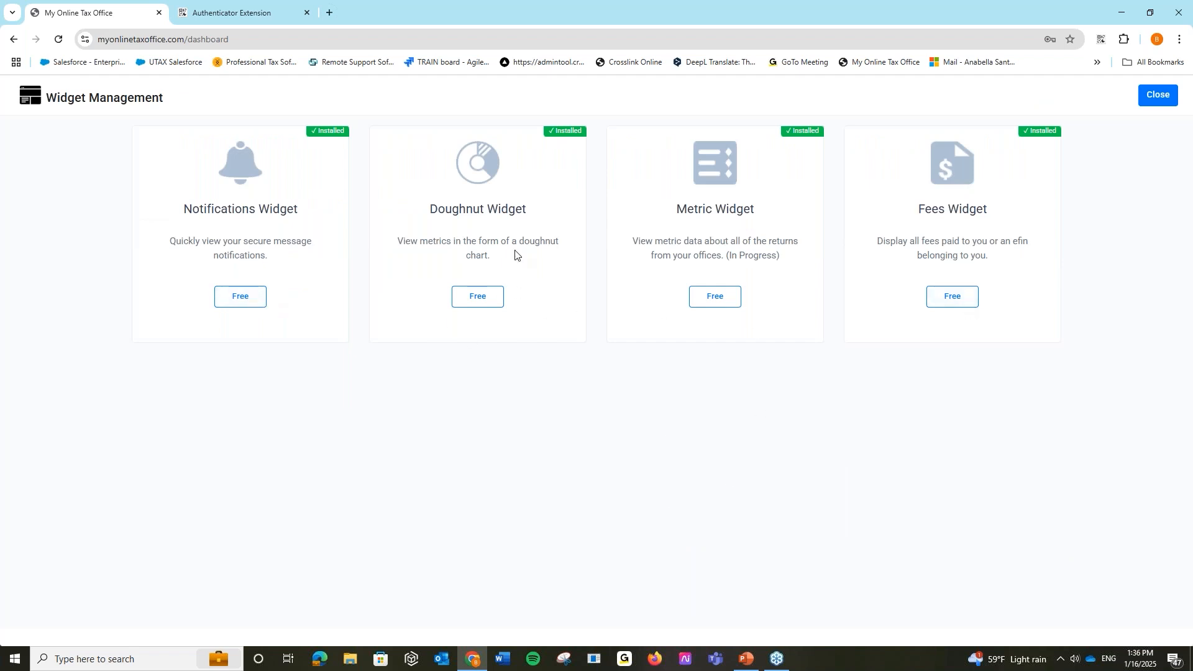
click(1159, 99)
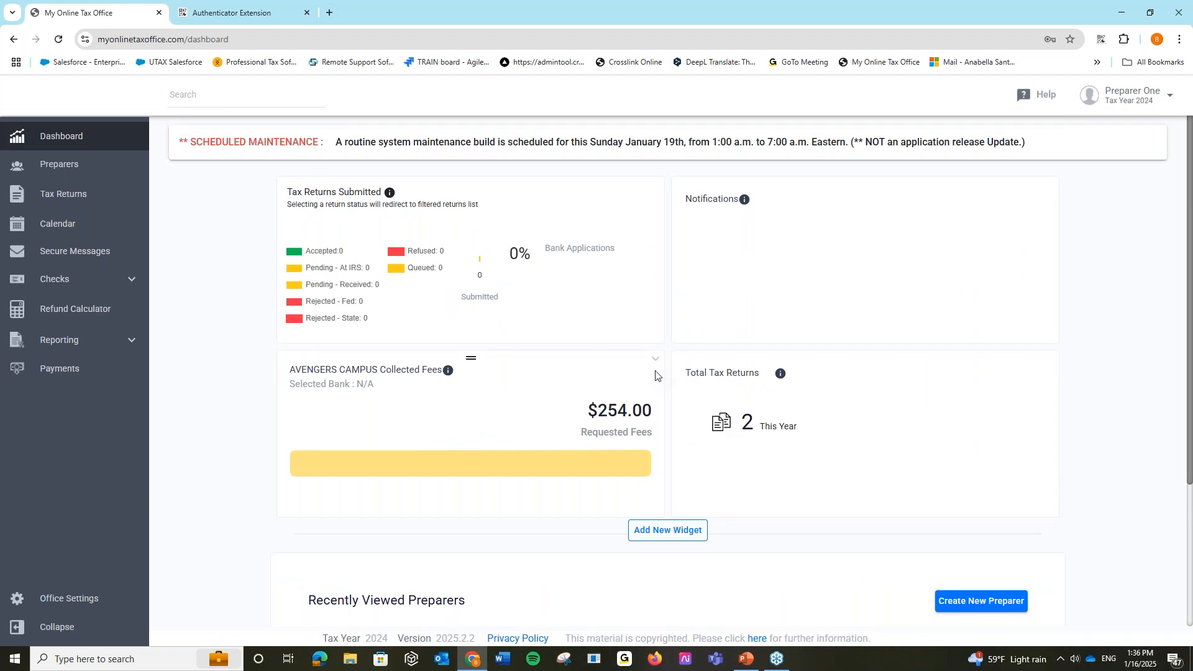
mouse_move(471, 358)
mouse_down()
mouse_move(493, 487)
mouse_move(474, 429)
mouse_move(482, 365)
mouse_up()
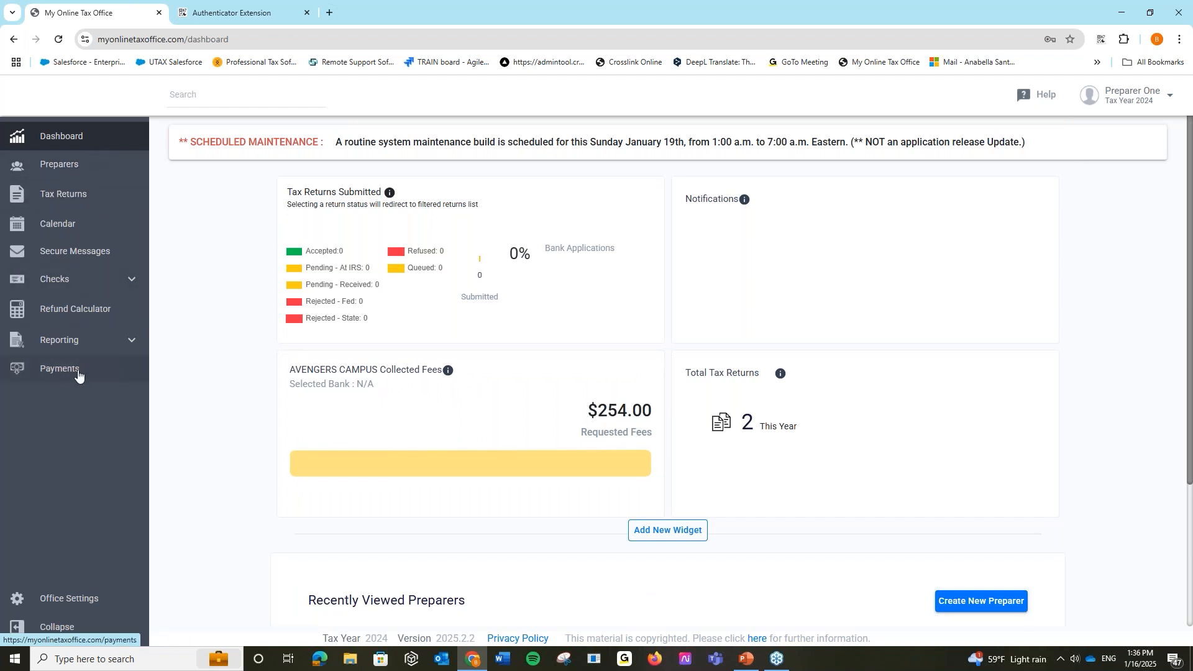
- From the Preparers list, open Preparer Two's dashboard and show their 1040 returns
click(119, 174)
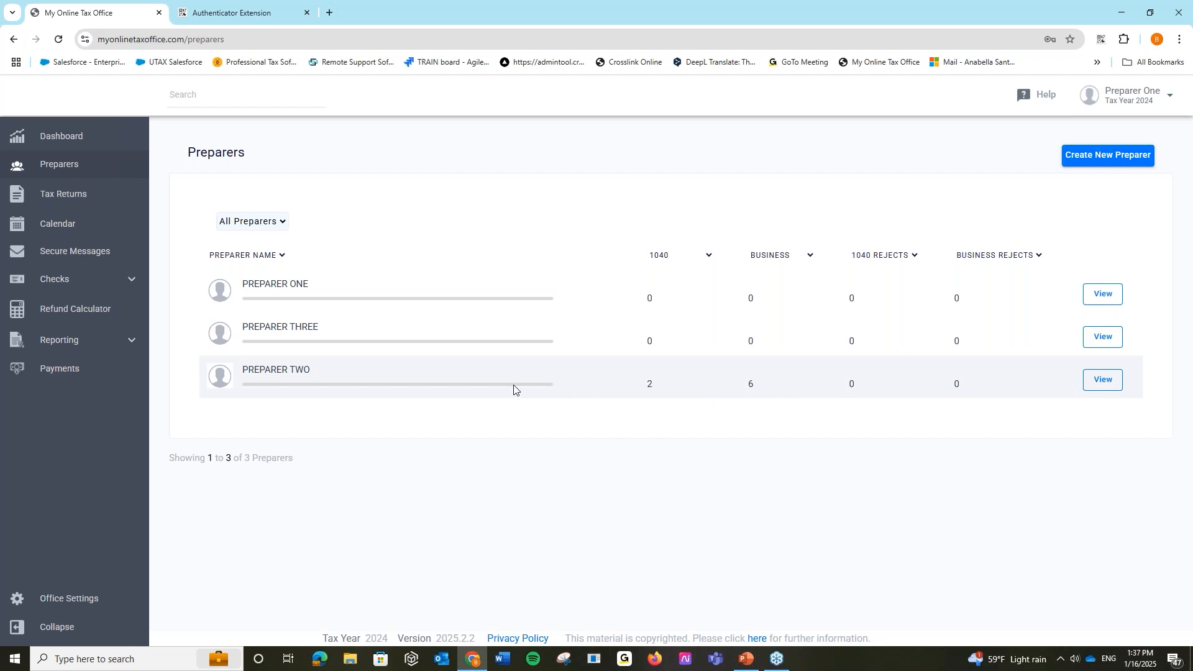
click(1114, 390)
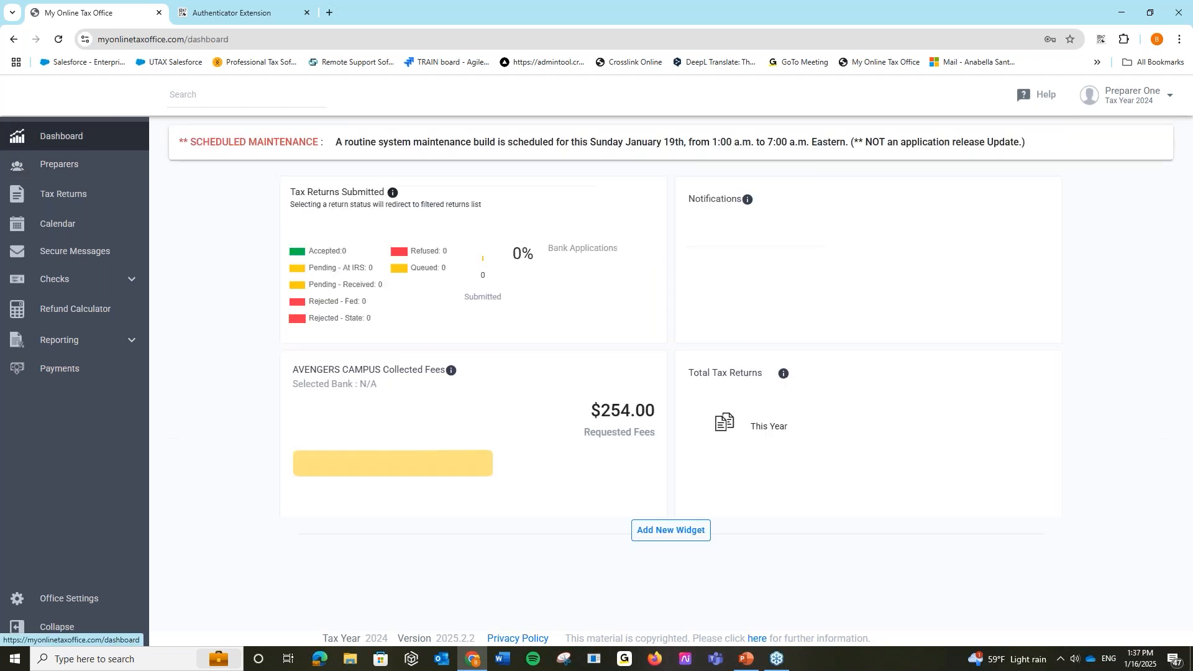
click(76, 166)
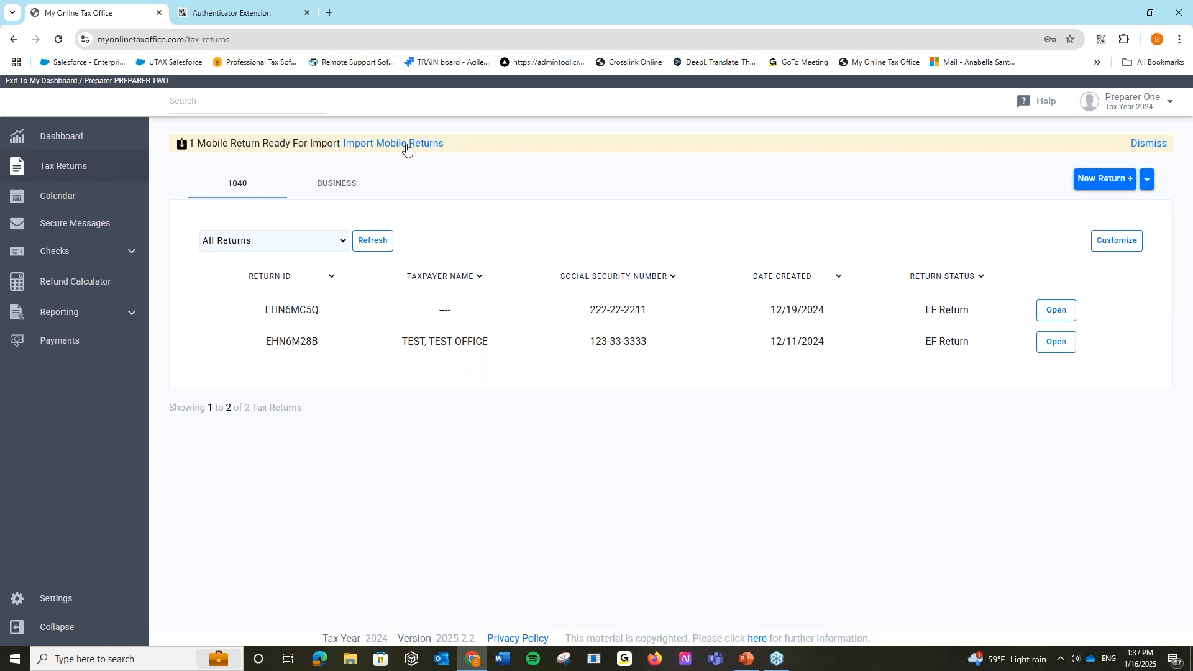
- Return to the office's tax returns list and explore filter types such as last four SSN/EIN
click(67, 81)
click(102, 174)
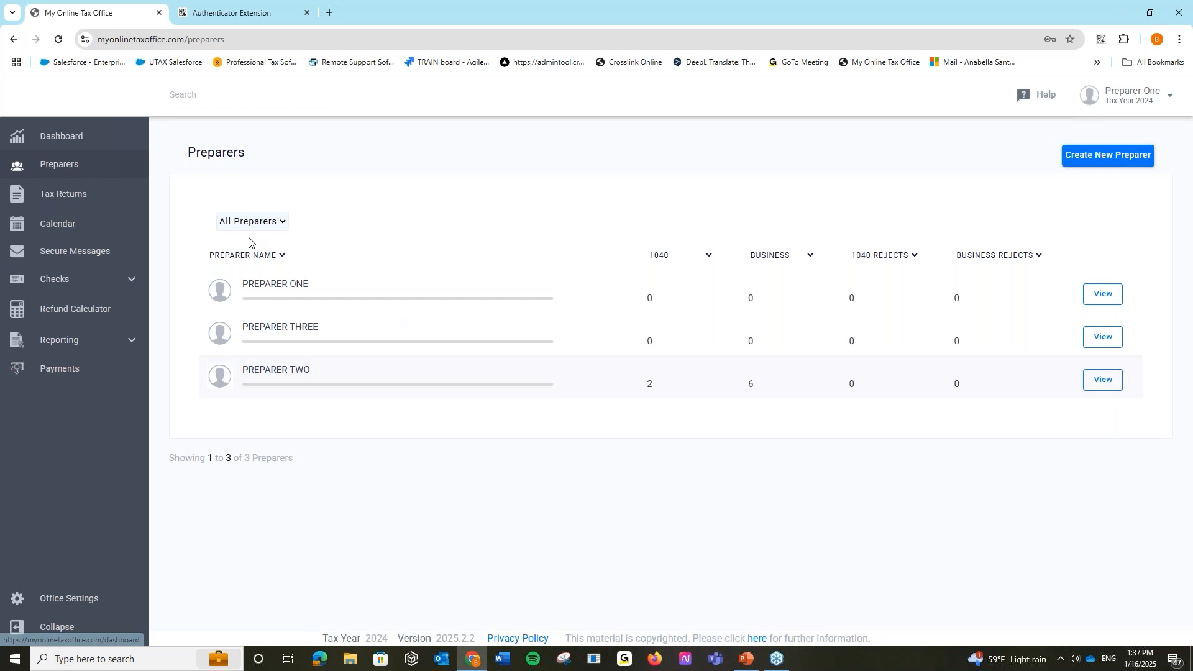
click(112, 197)
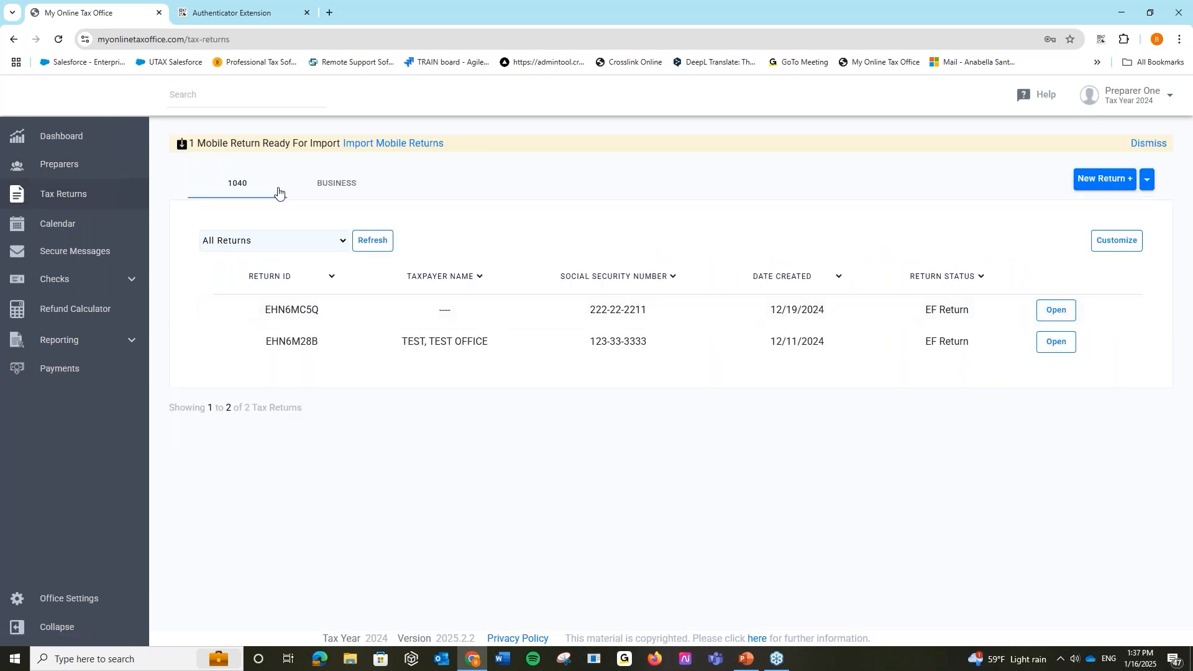
click(330, 241)
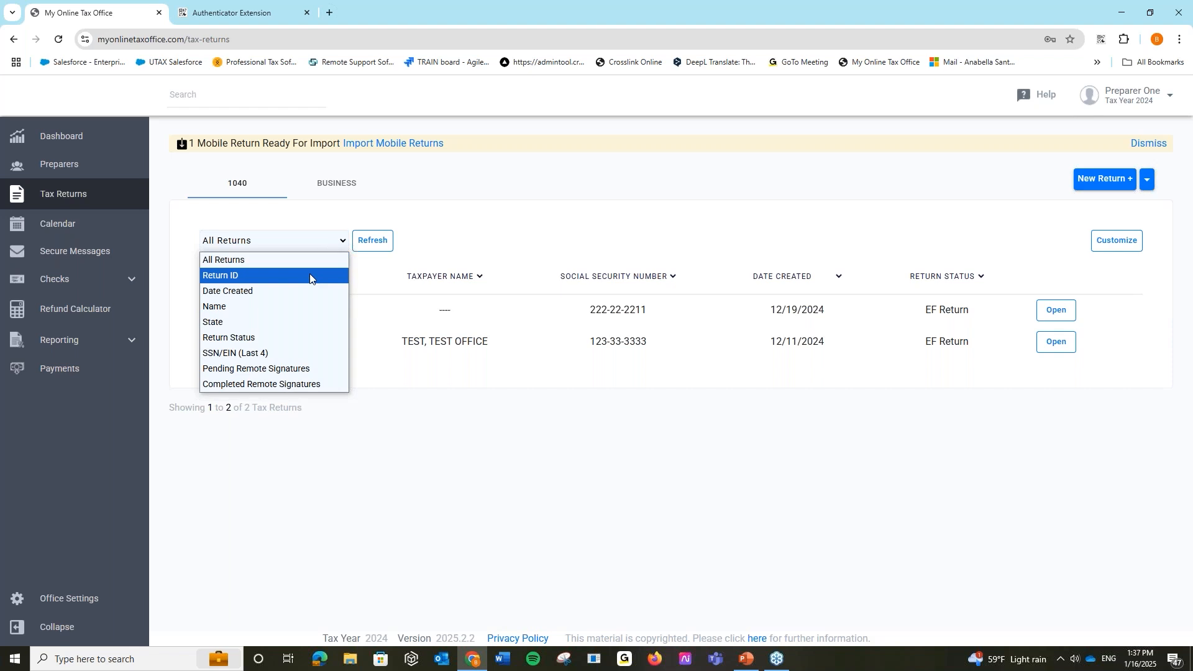
click(599, 193)
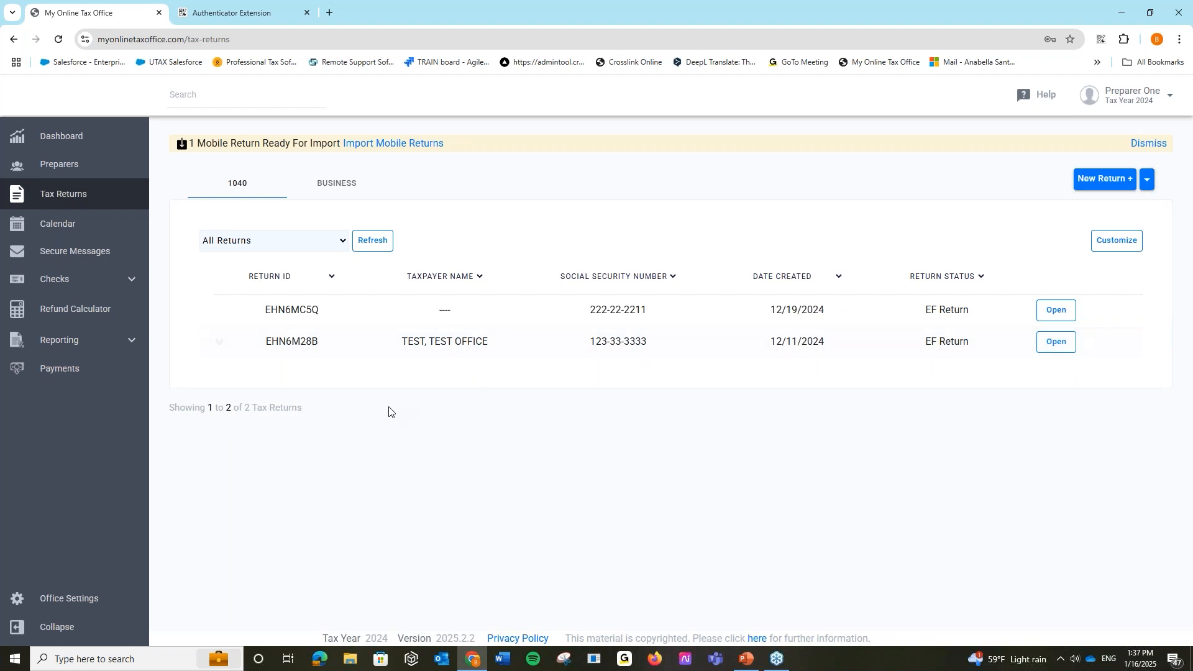
click(336, 244)
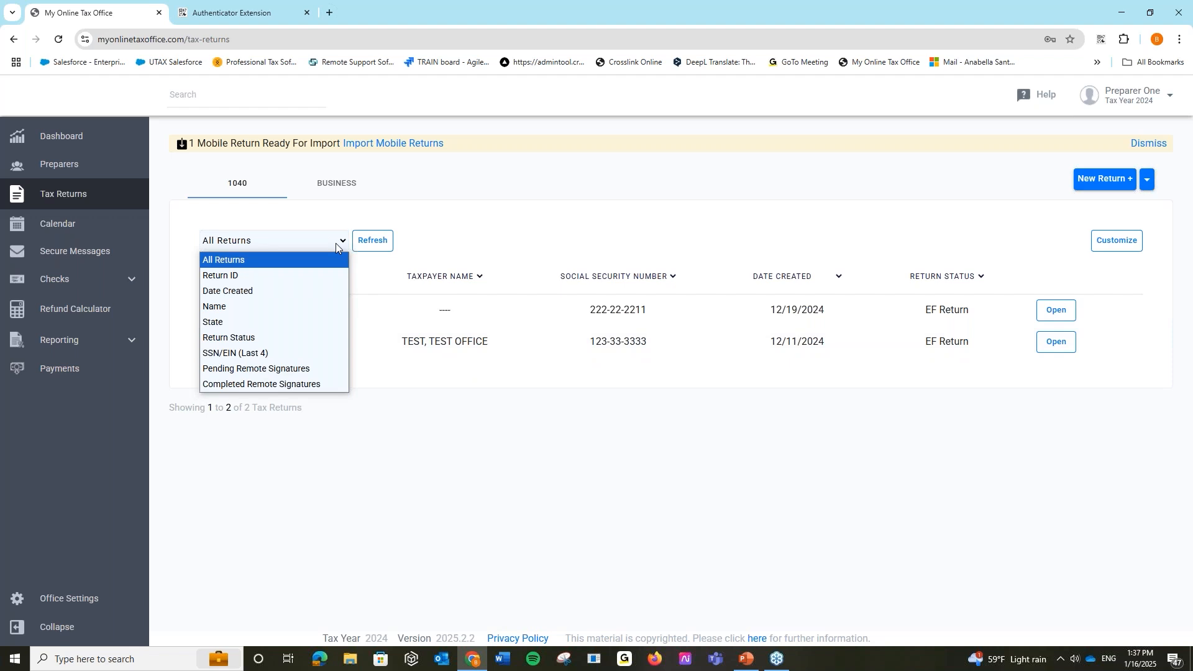
click(271, 353)
click(416, 236)
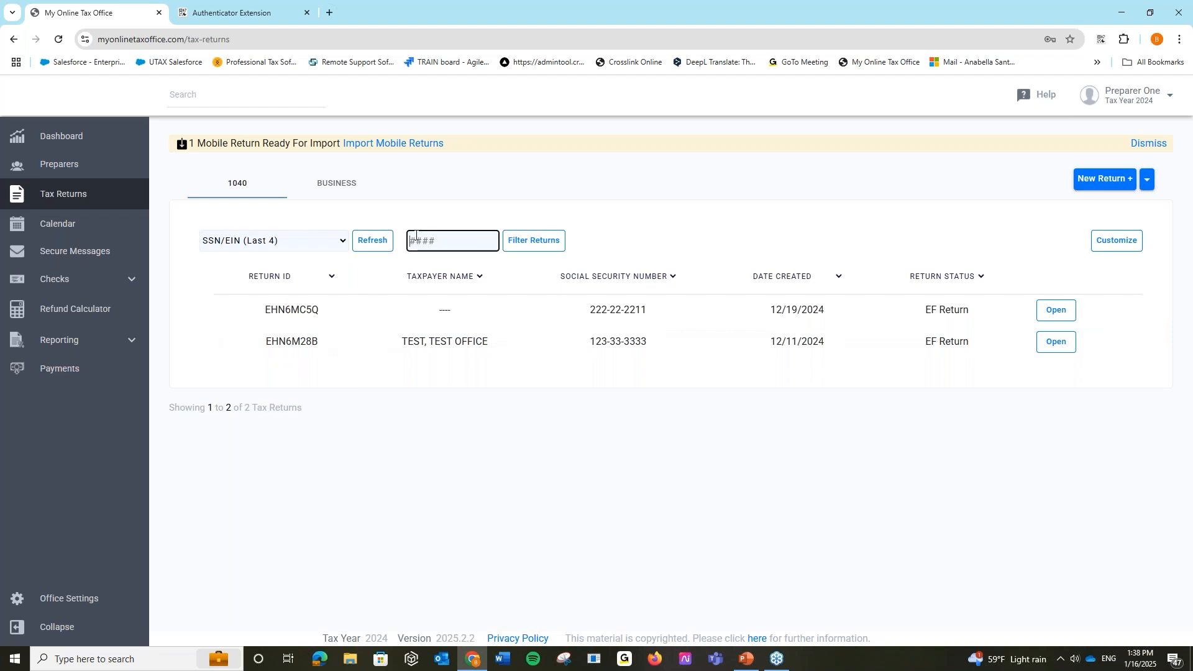
- Filter 1040 returns by Return Status At IRS (no matches), then switch to Business returns
click(338, 244)
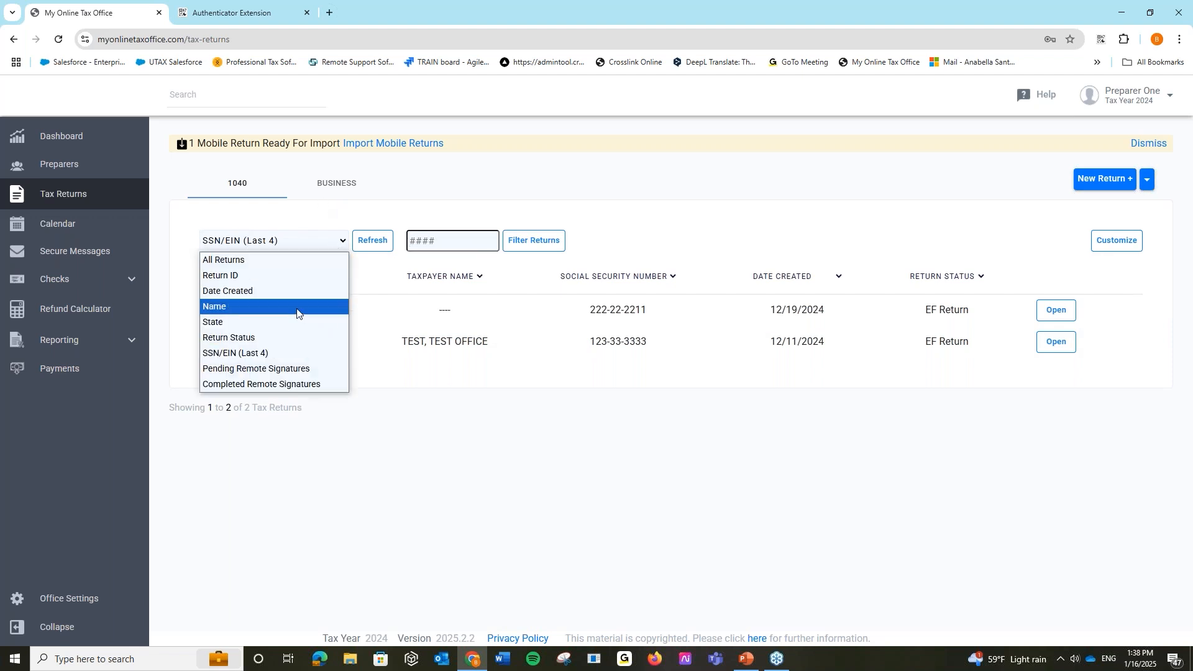
click(286, 334)
click(484, 244)
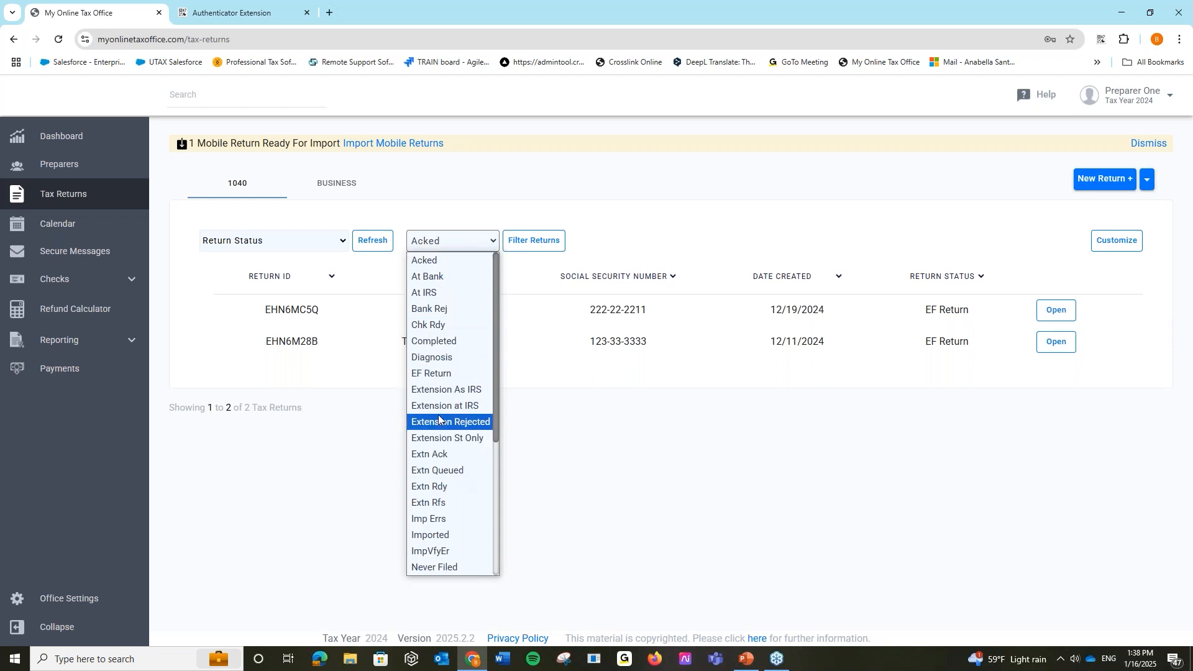
click(453, 293)
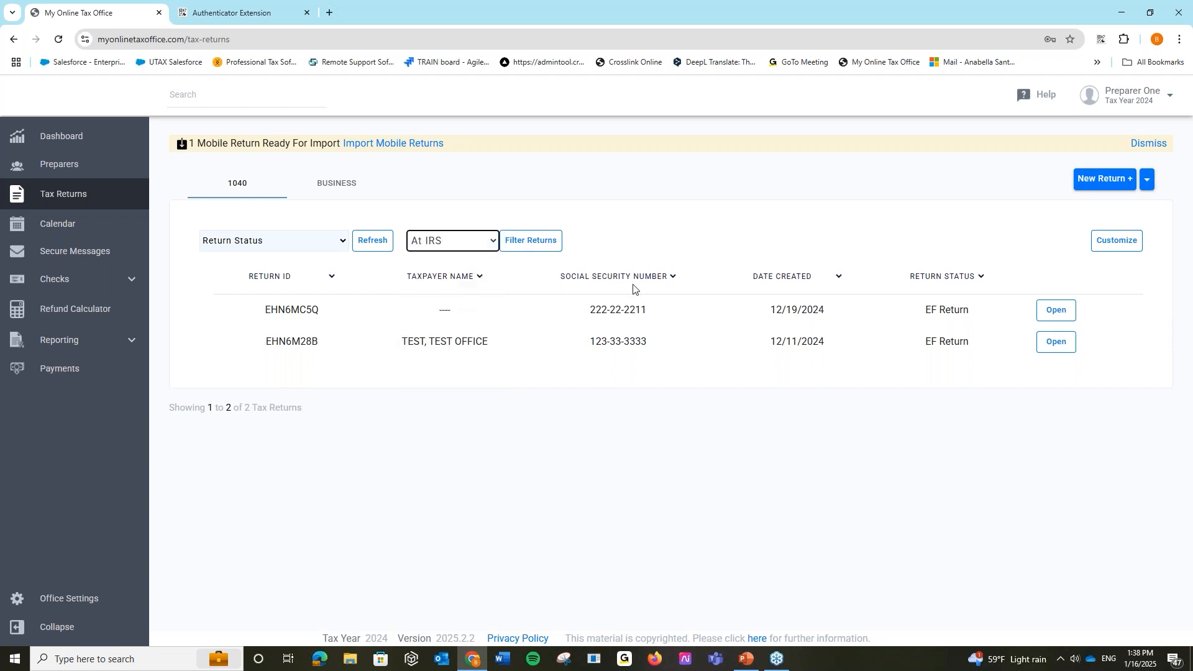
click(551, 241)
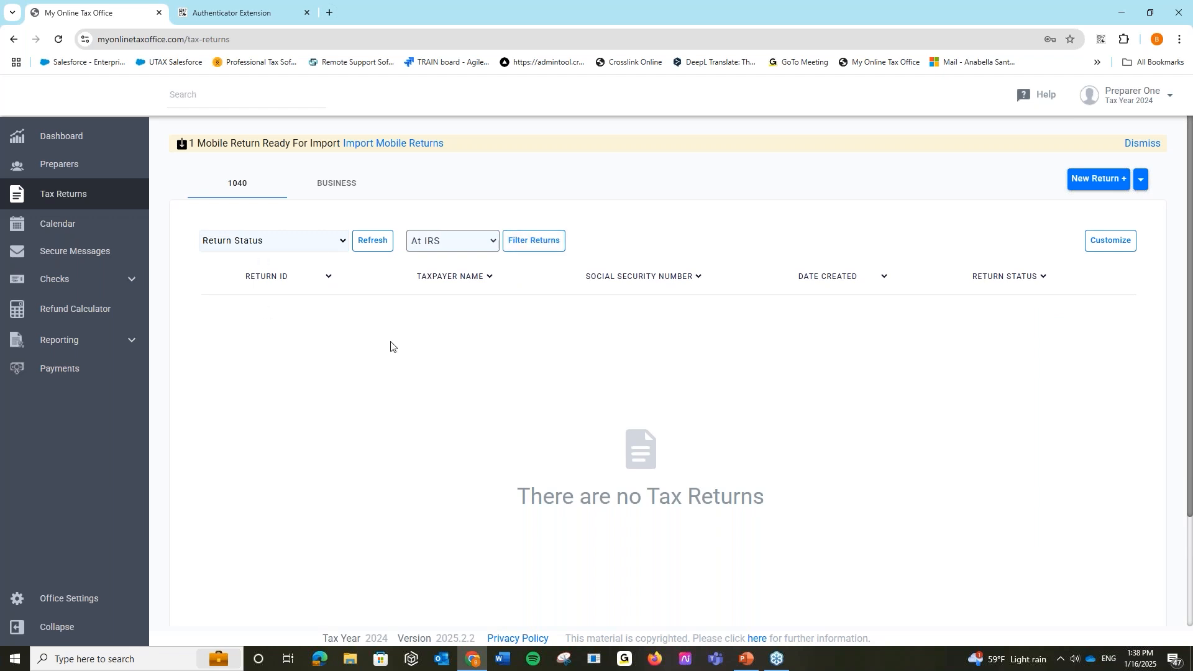
click(338, 186)
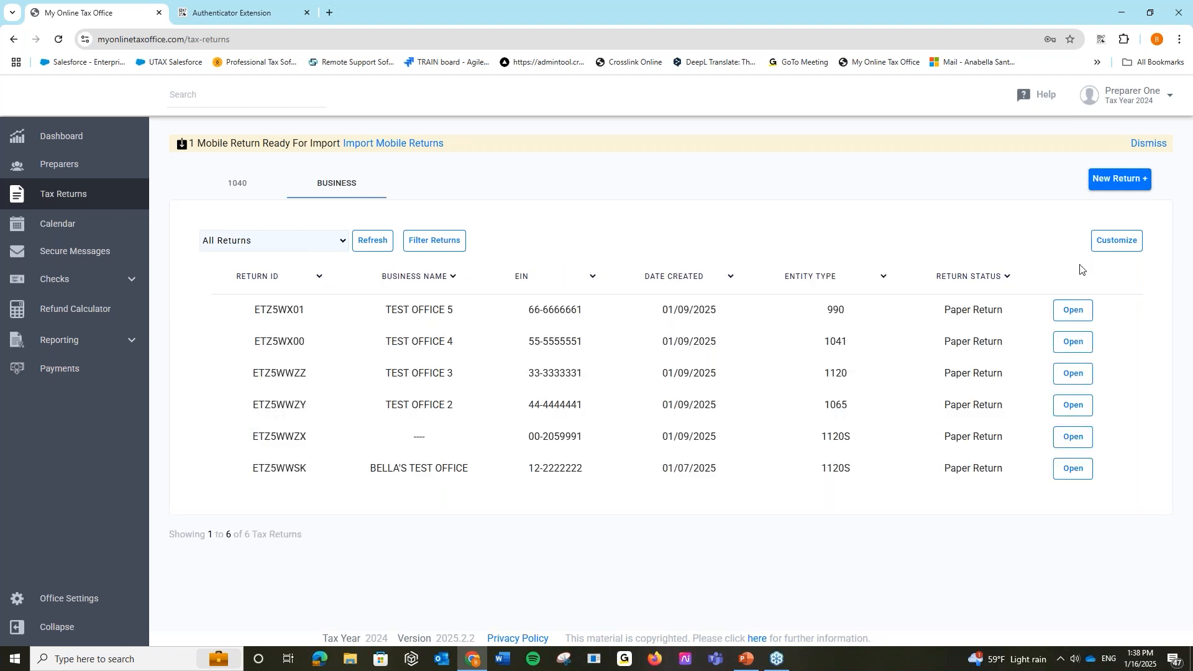
- On the 1040 list, inspect the pending mobile return in TaxPass App Retrieval and cancel without importing
click(237, 187)
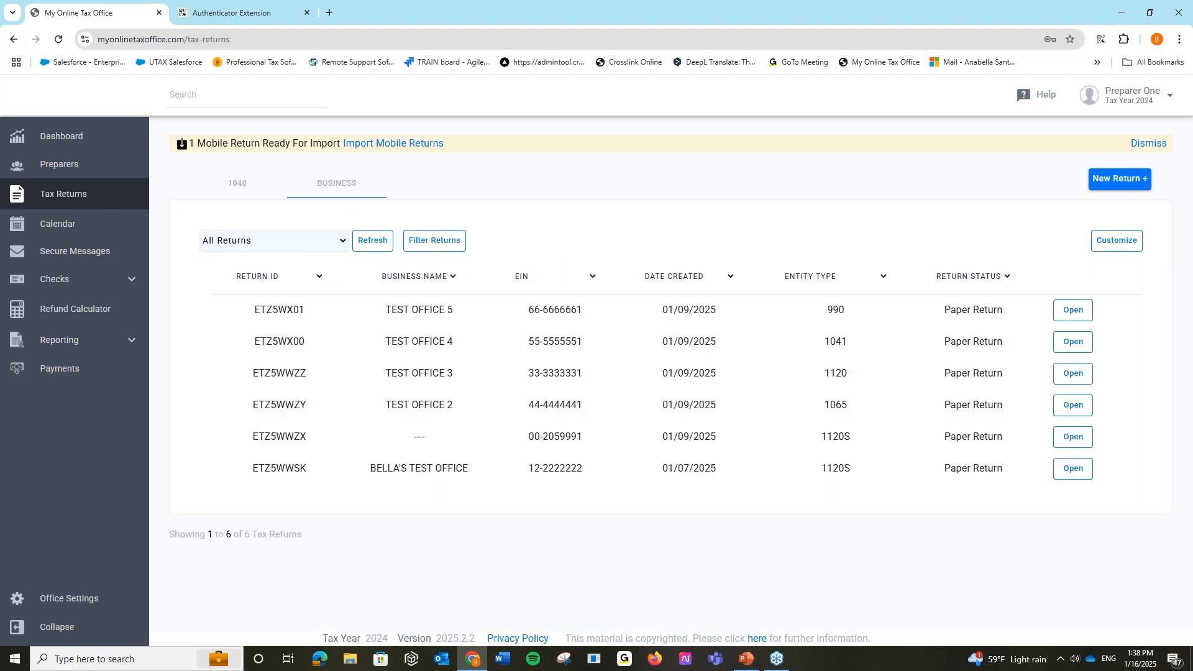
click(397, 144)
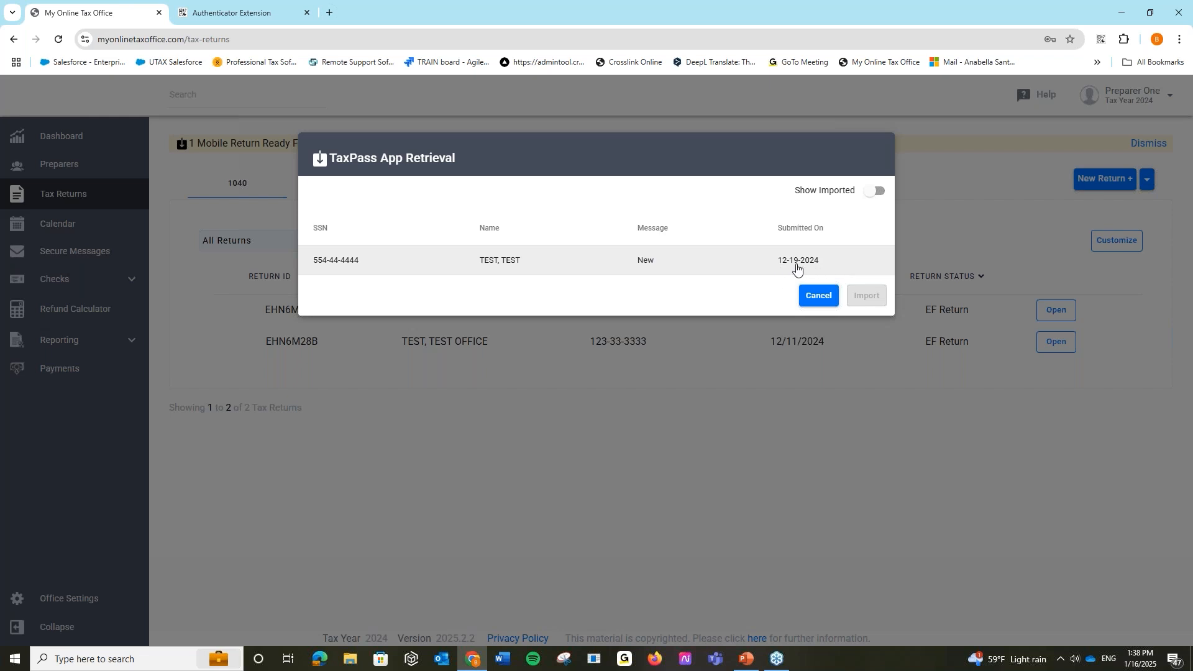
click(836, 259)
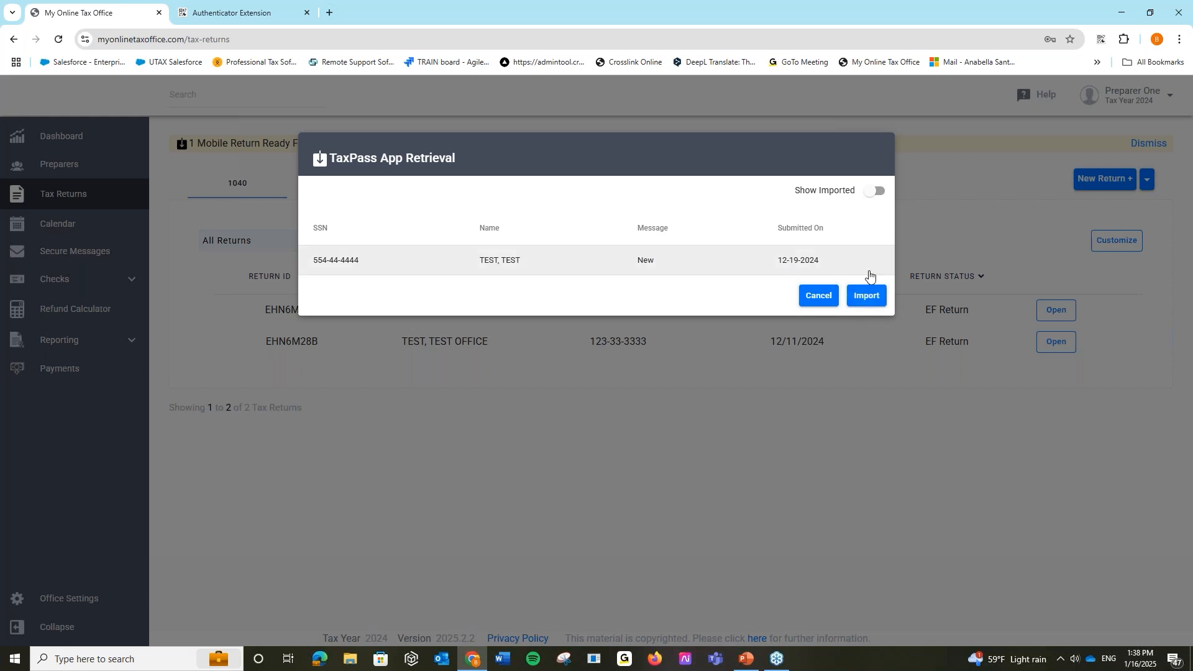
click(874, 192)
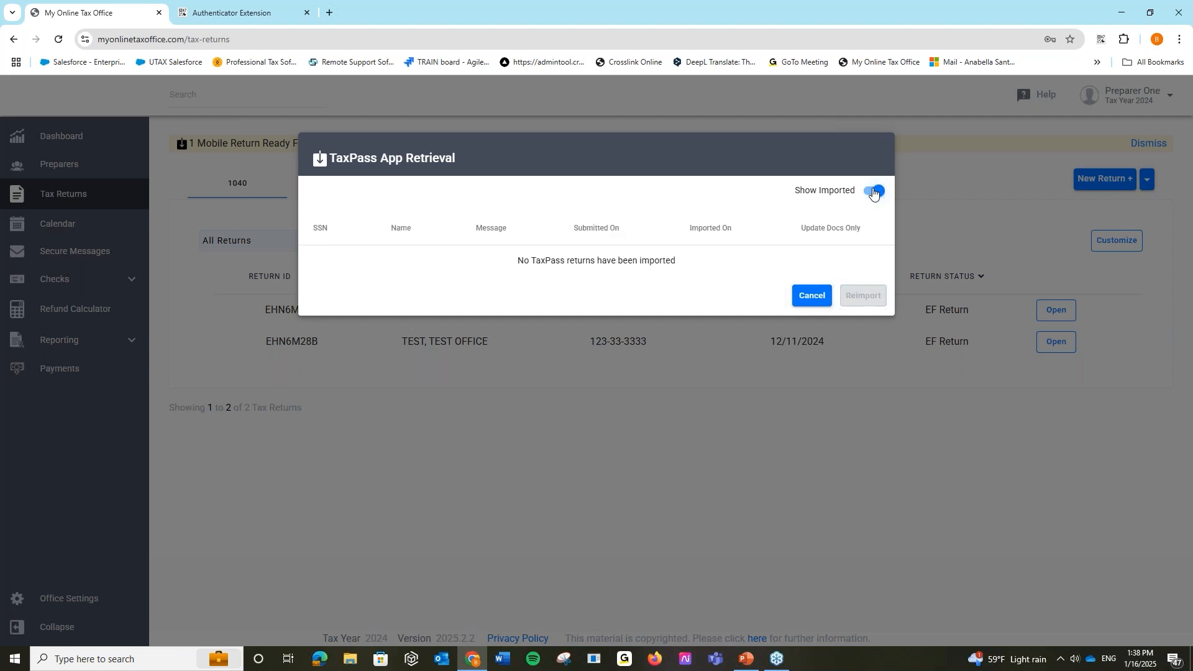
click(874, 192)
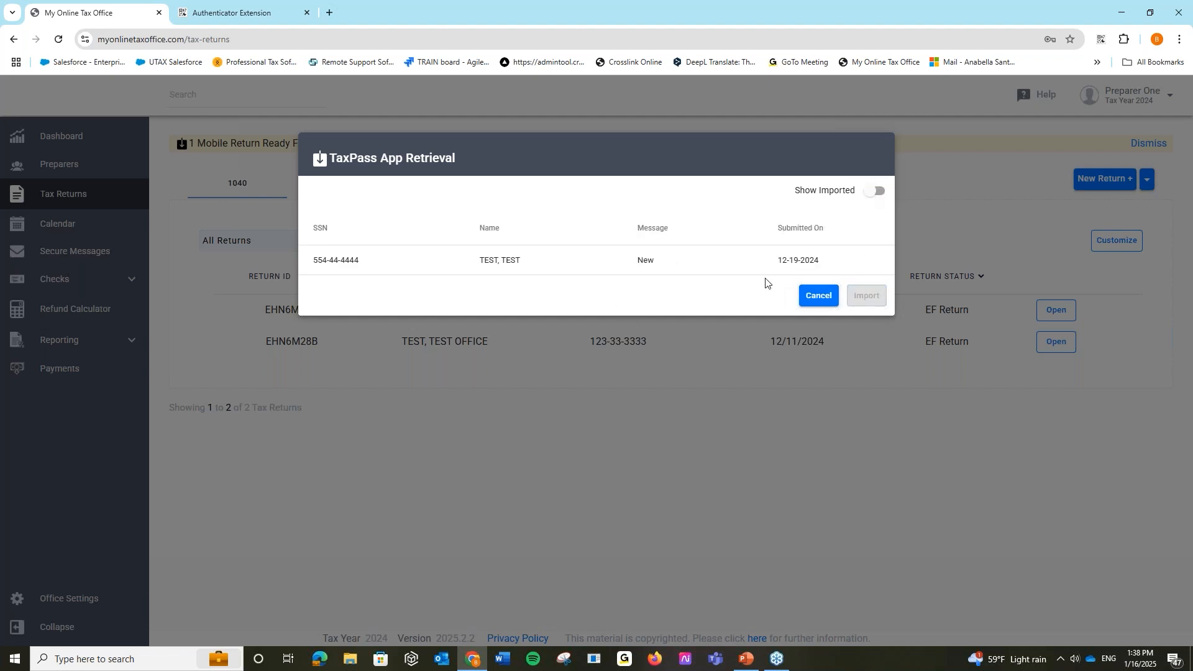
click(847, 264)
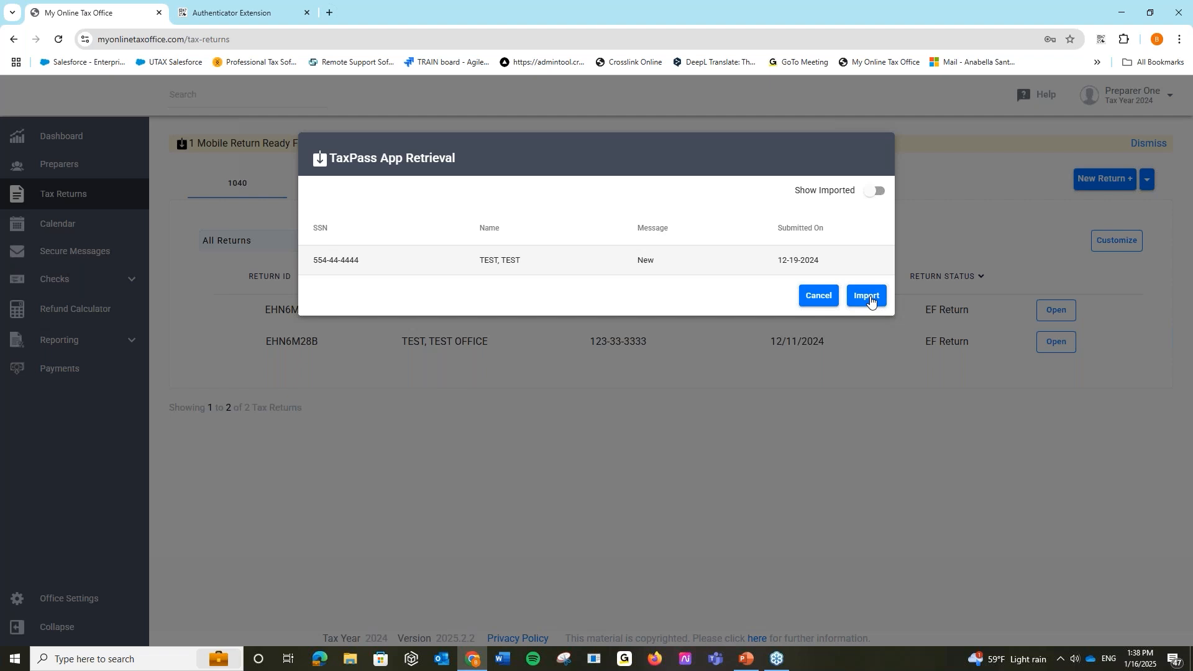
click(819, 297)
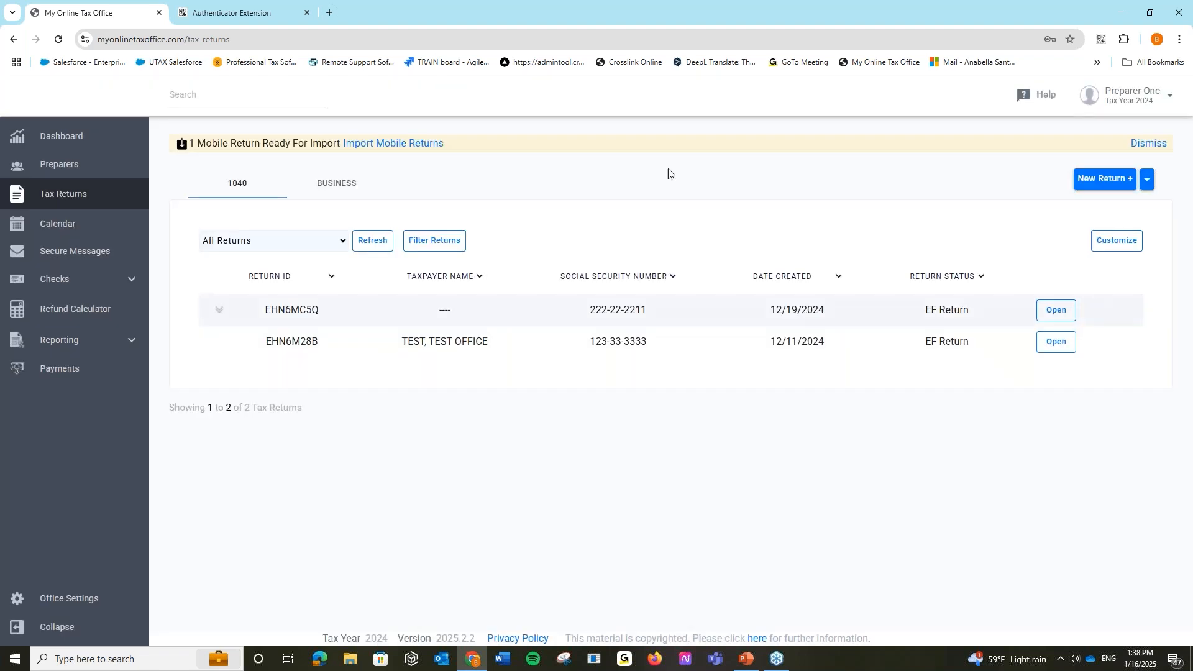
- Open the Calendar to view the January 2025 appointments
click(117, 232)
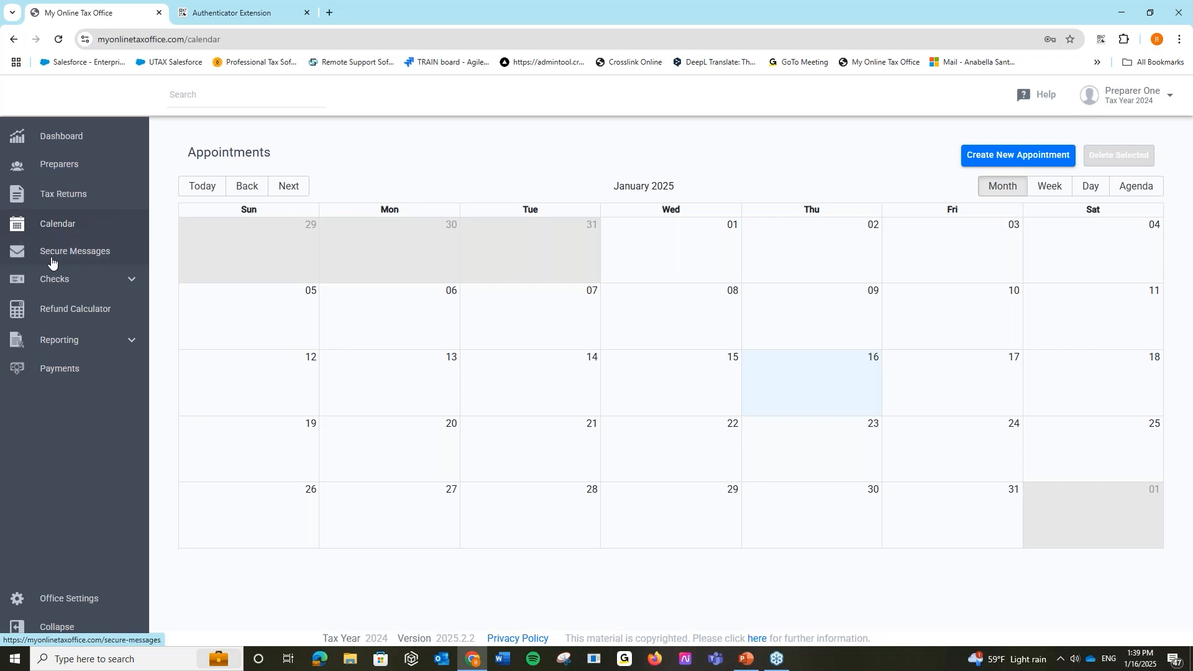
- Message Preparer One with subject 'DON'T FORGET YOU HAVE A MEETING AT 2PM' and body 'TEST'
click(111, 263)
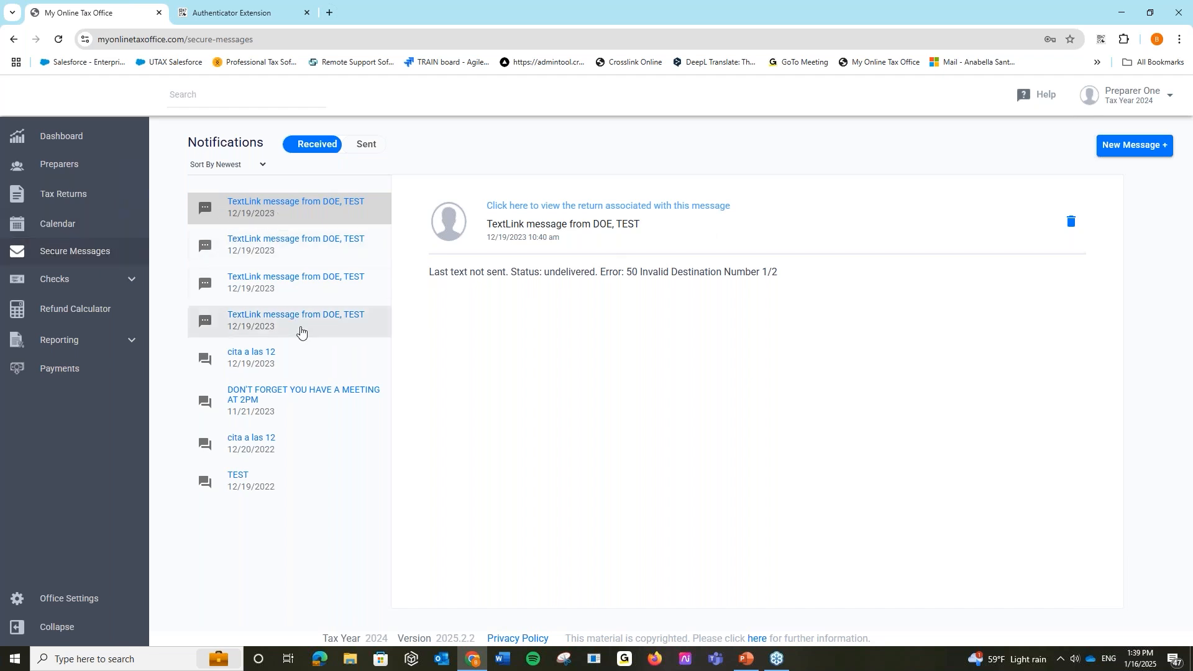
click(1130, 153)
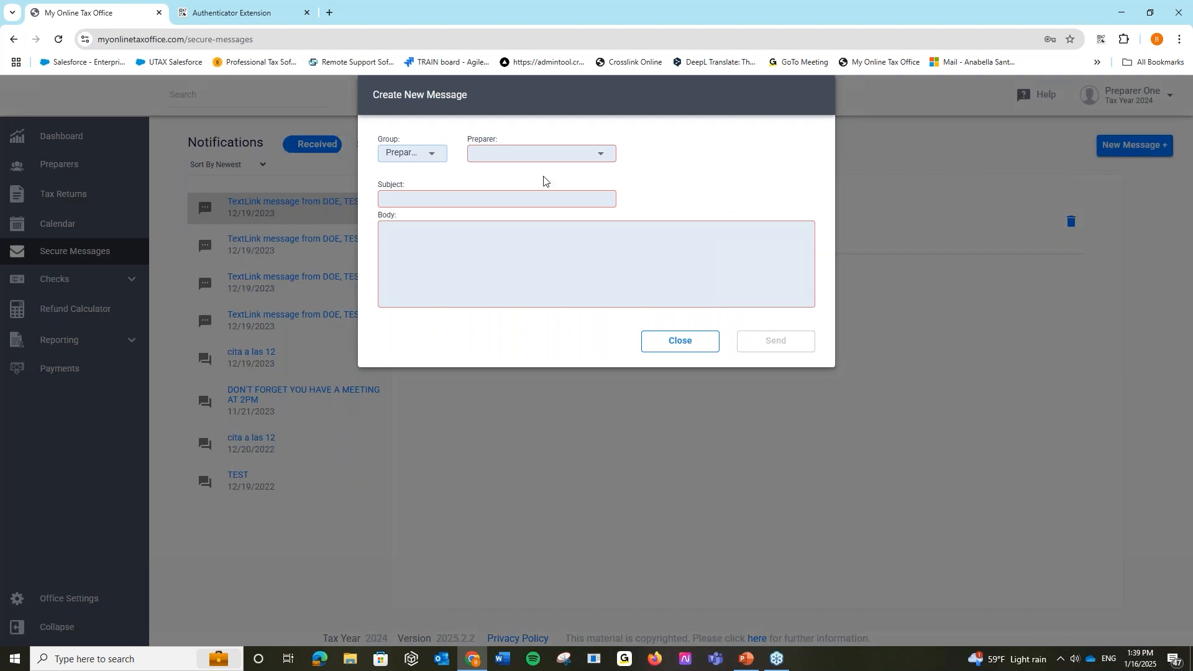
click(522, 157)
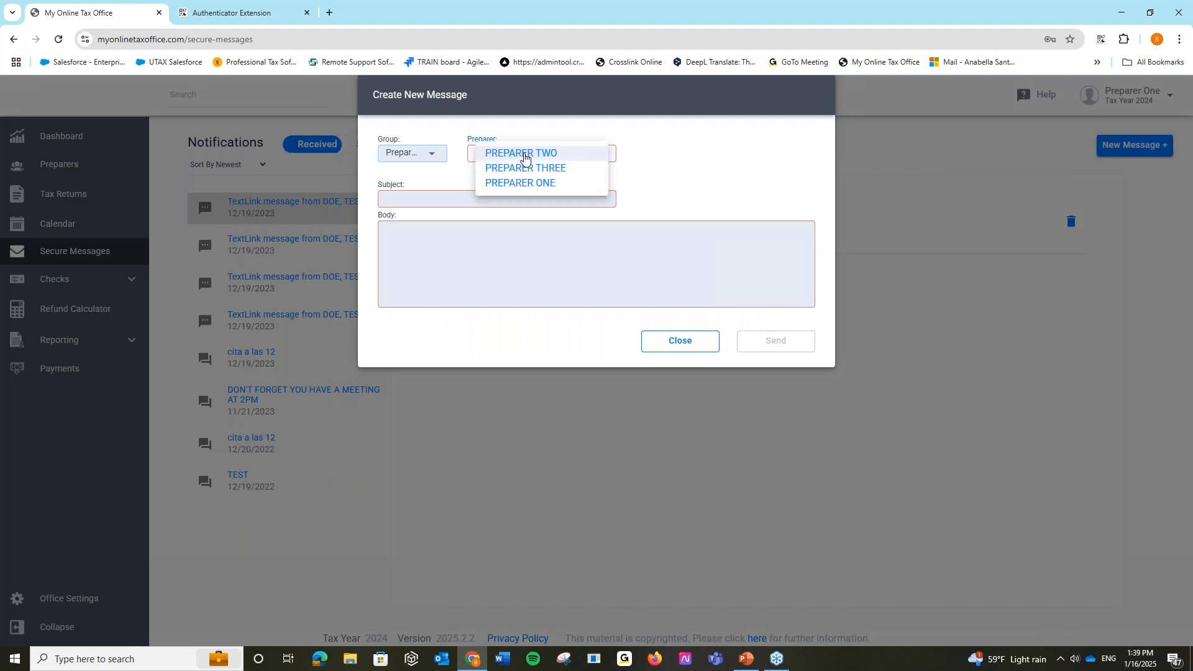
click(549, 182)
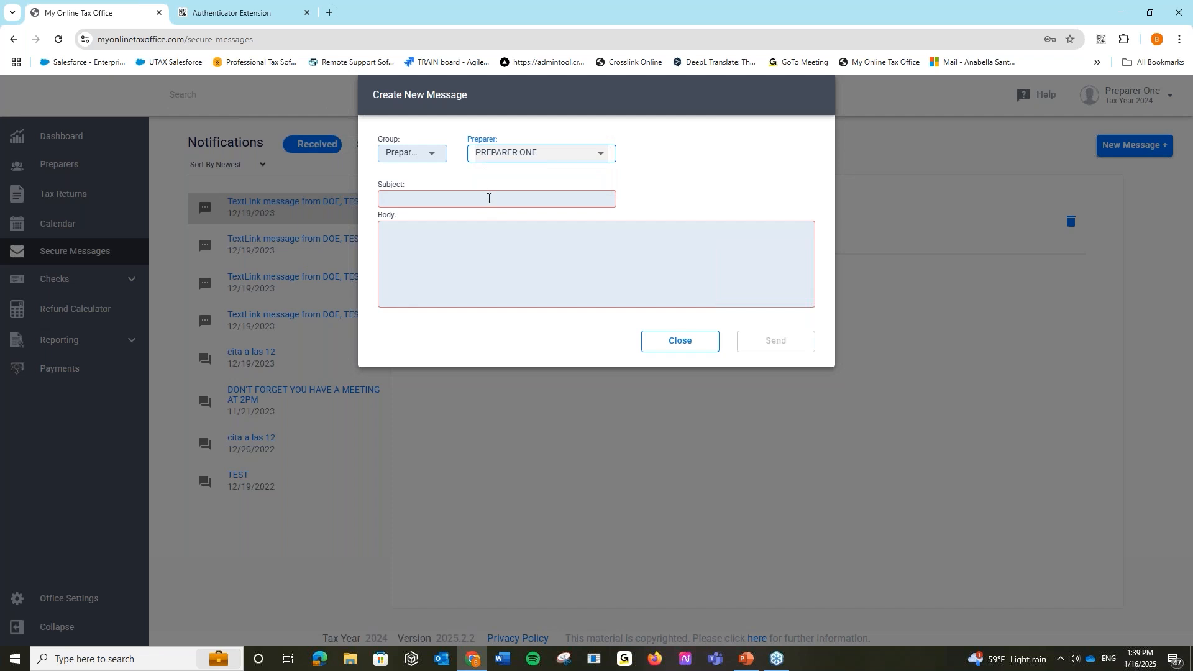
click(490, 198)
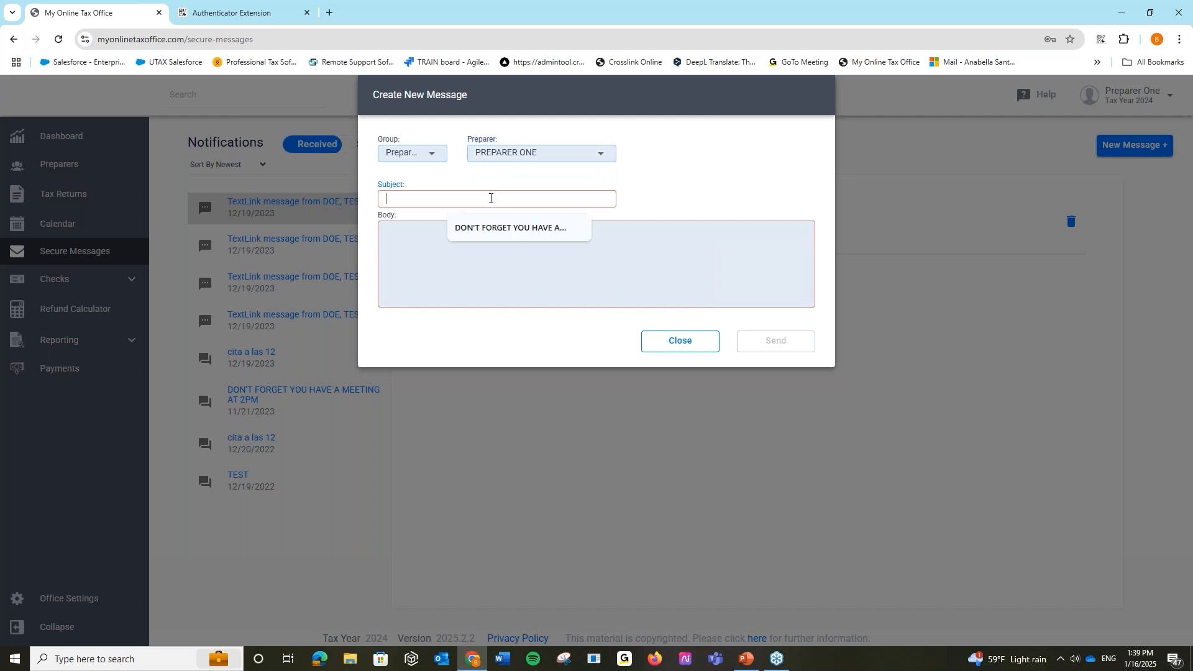
click(519, 228)
click(455, 245)
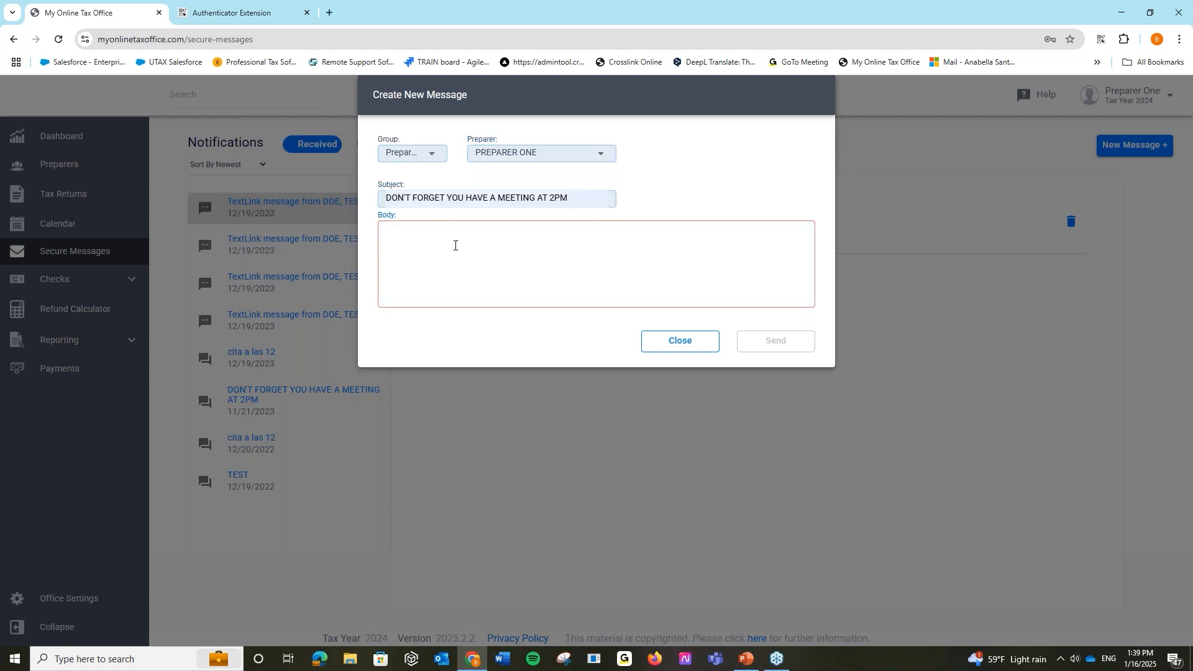
text(TEST)
click(782, 342)
click(667, 408)
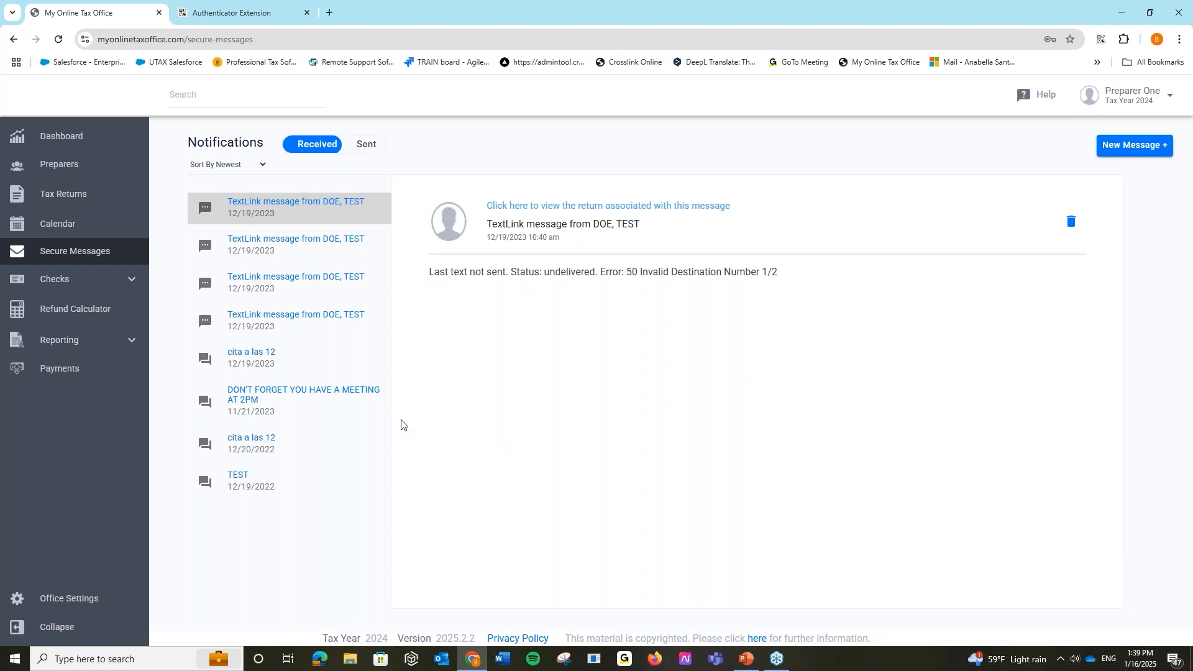
- Check Sent and Received messages, then start a Parent-group message to CROSSLINKS and discard it
click(380, 149)
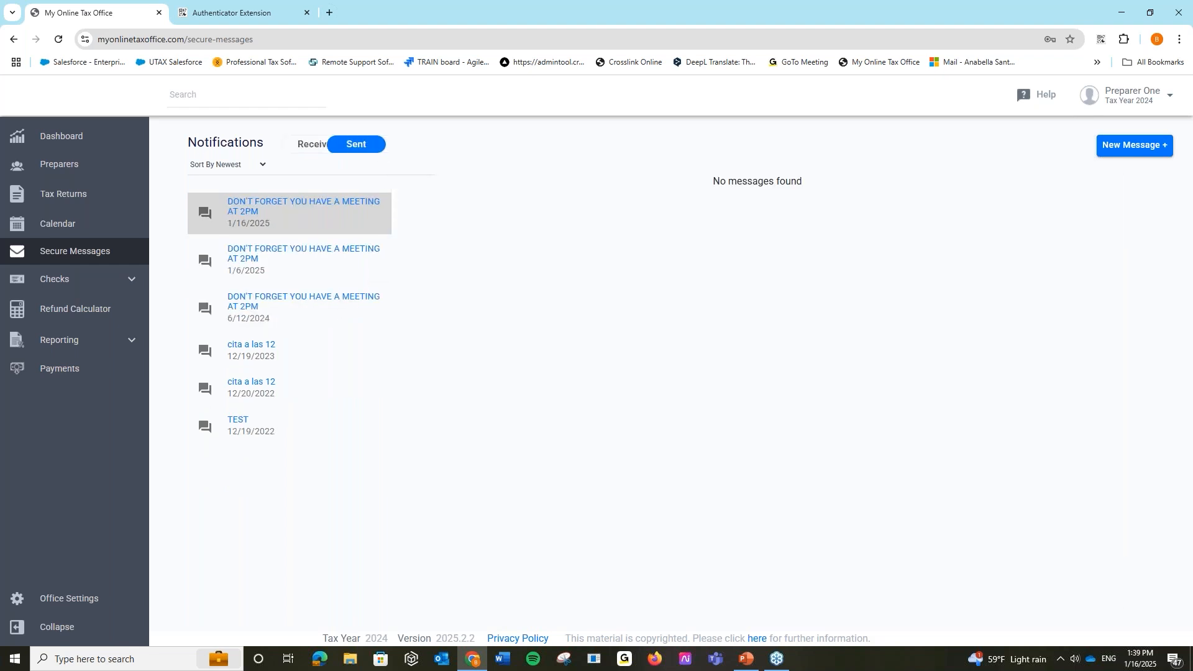
click(307, 146)
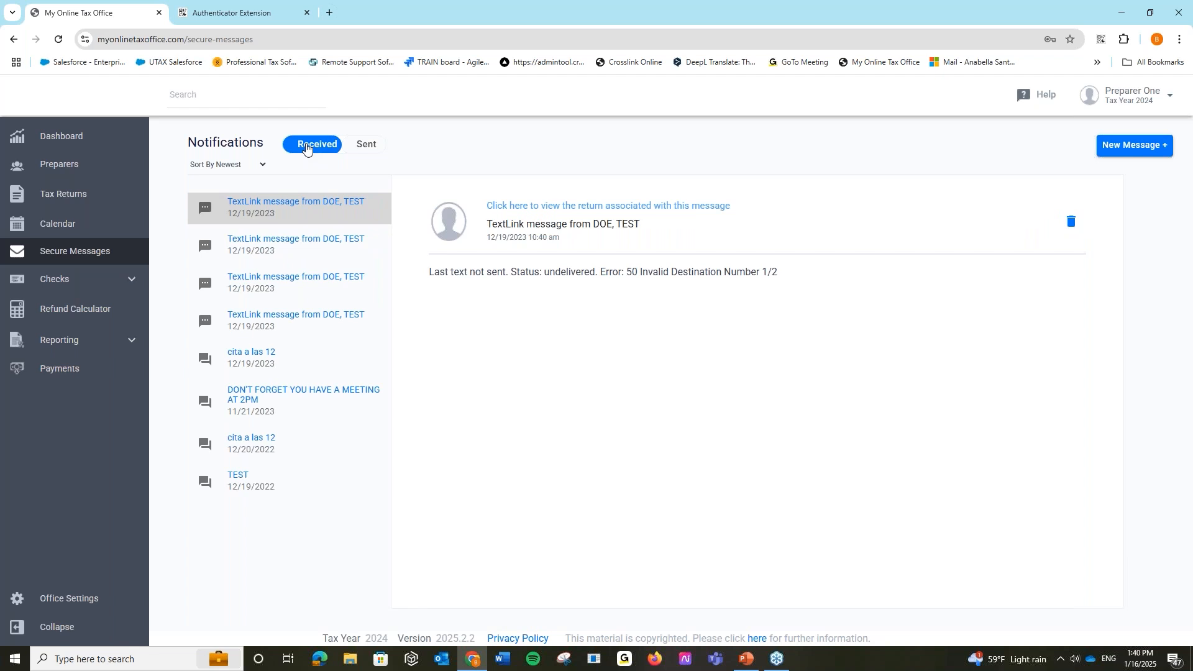
click(1104, 147)
click(437, 157)
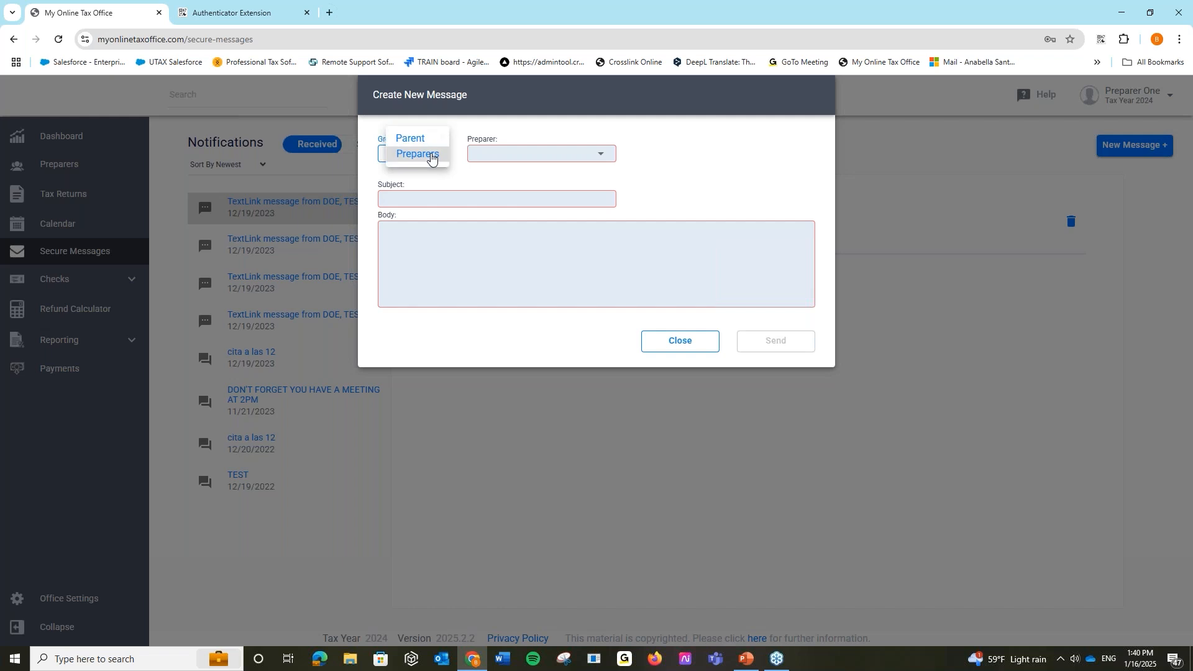
click(431, 137)
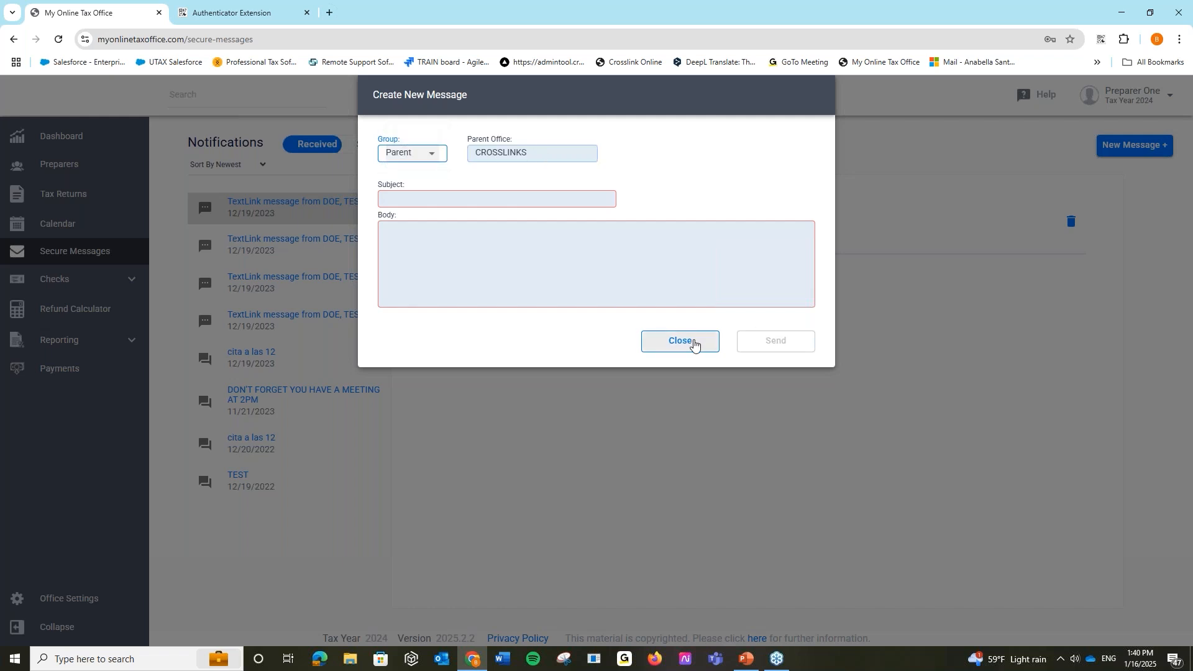
click(691, 343)
- Filter the Ready To Print checks to the Republic bank and run a test print
click(69, 288)
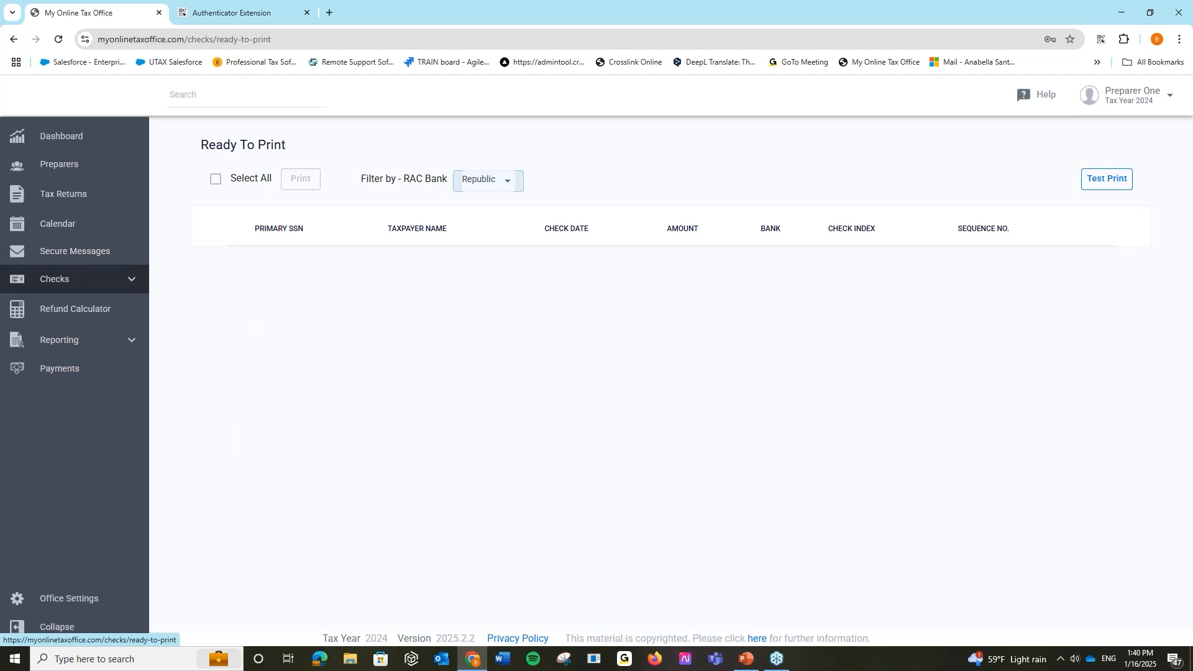
click(504, 185)
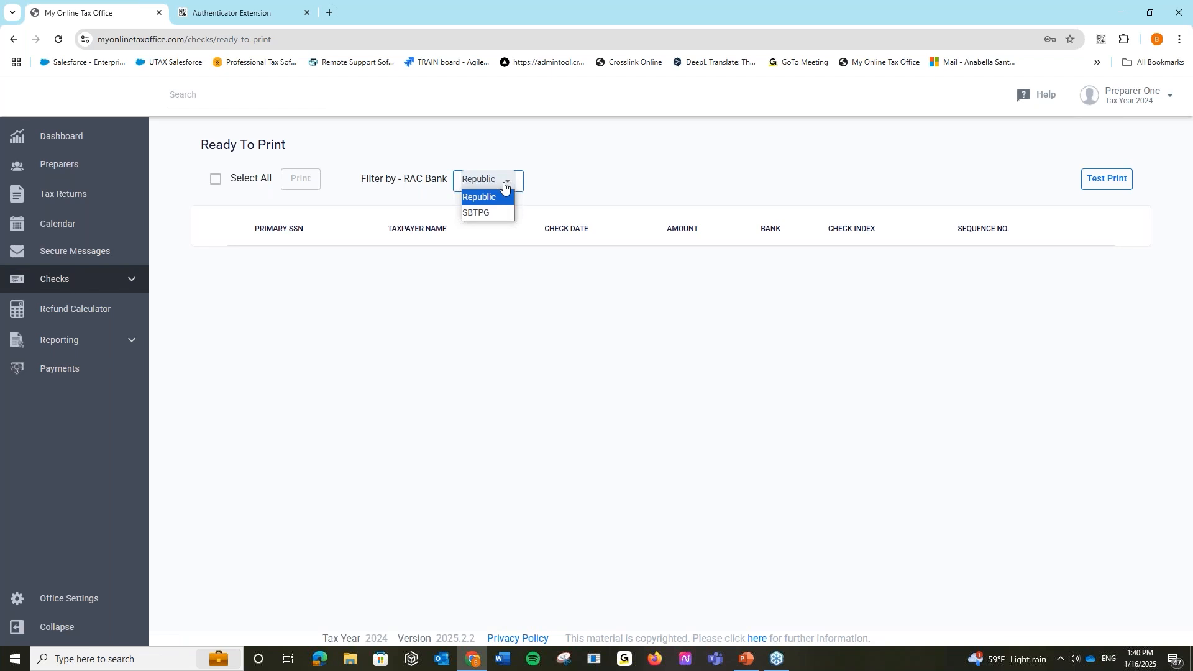
click(1117, 183)
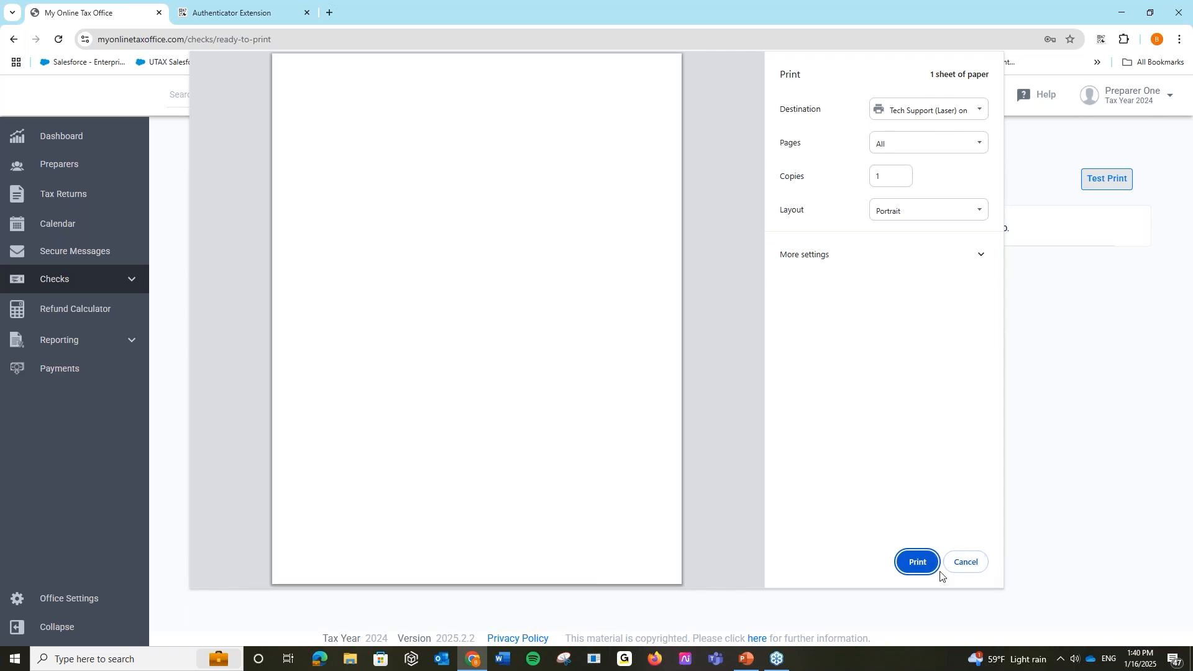
- Cancel the test check print
click(967, 563)
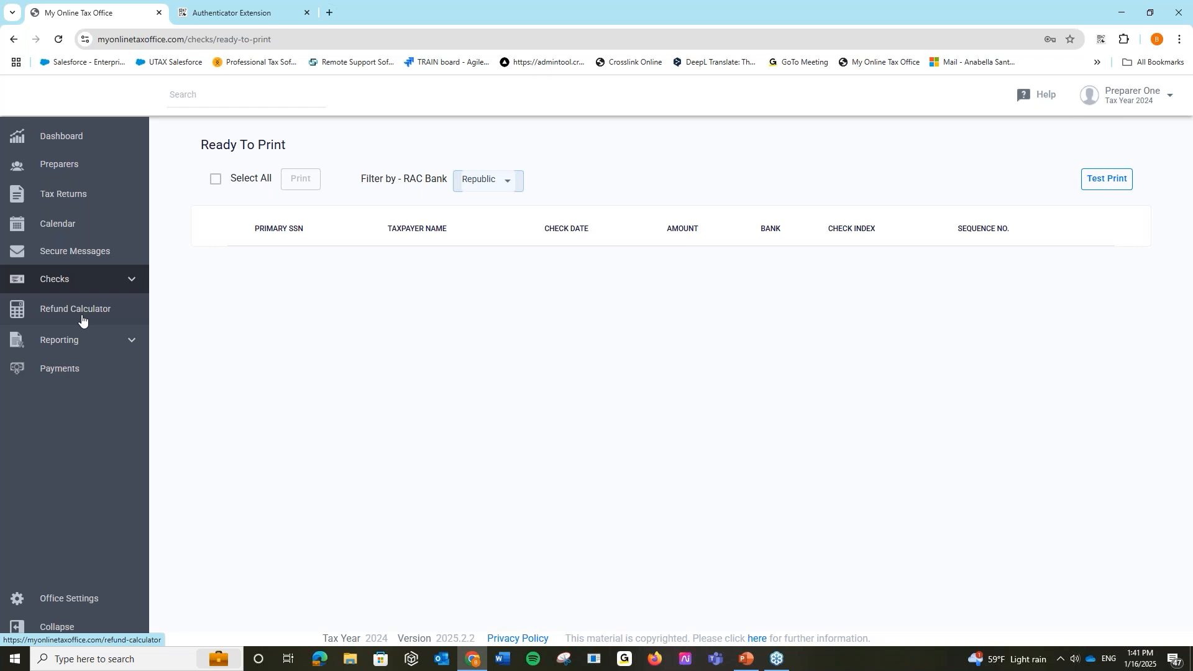
click(15, 341)
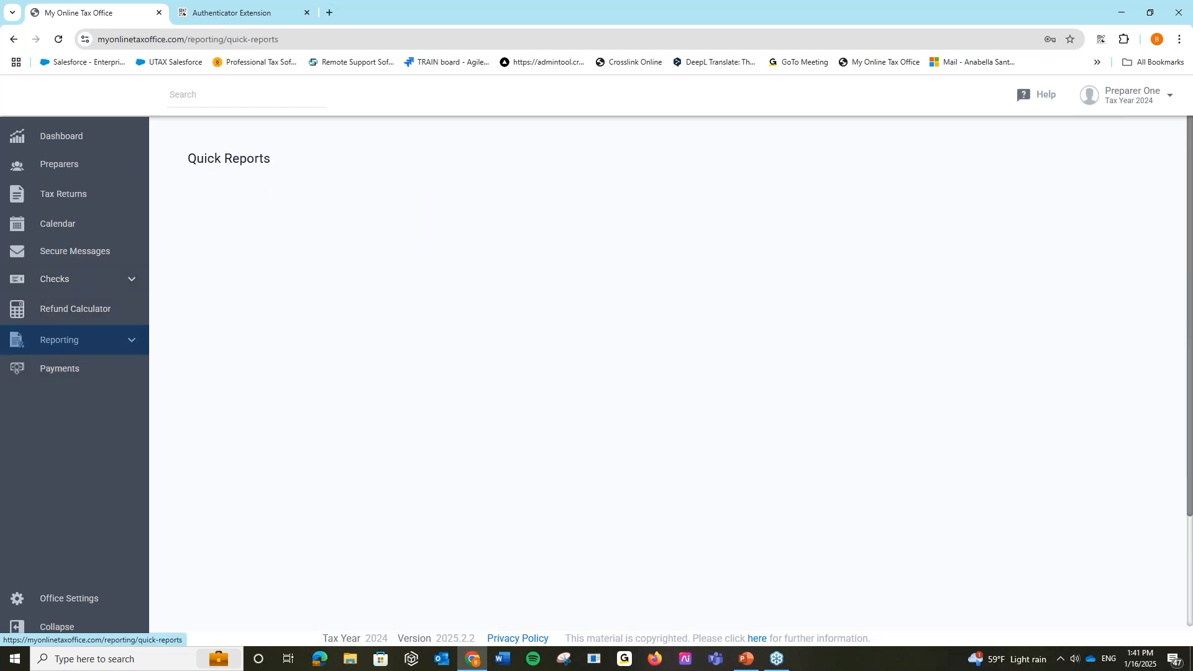
click(96, 346)
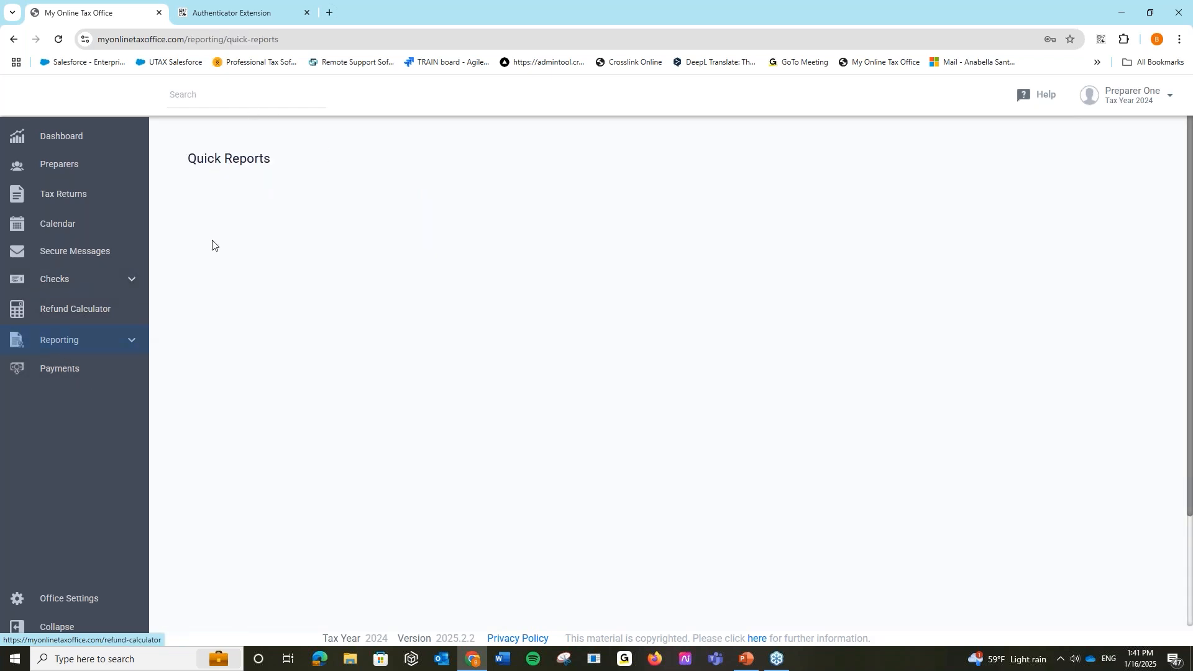
scroll(654, 474, down, 3)
scroll(655, 474, up, 3)
scroll(654, 474, down, 1)
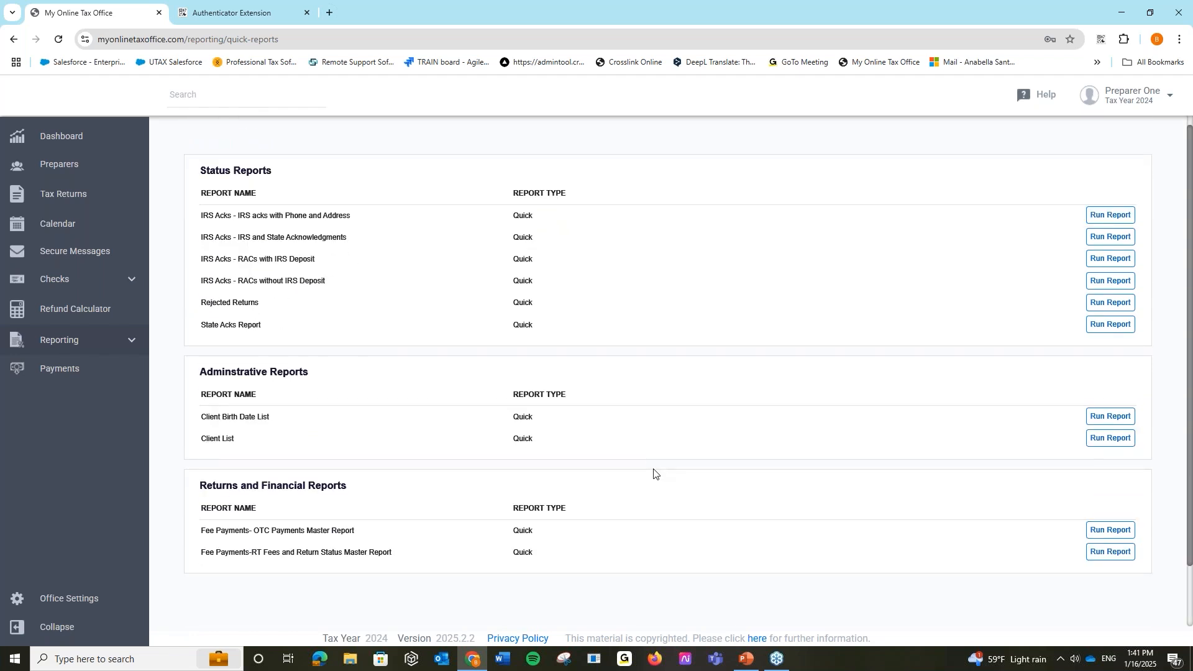
scroll(654, 474, up, 1)
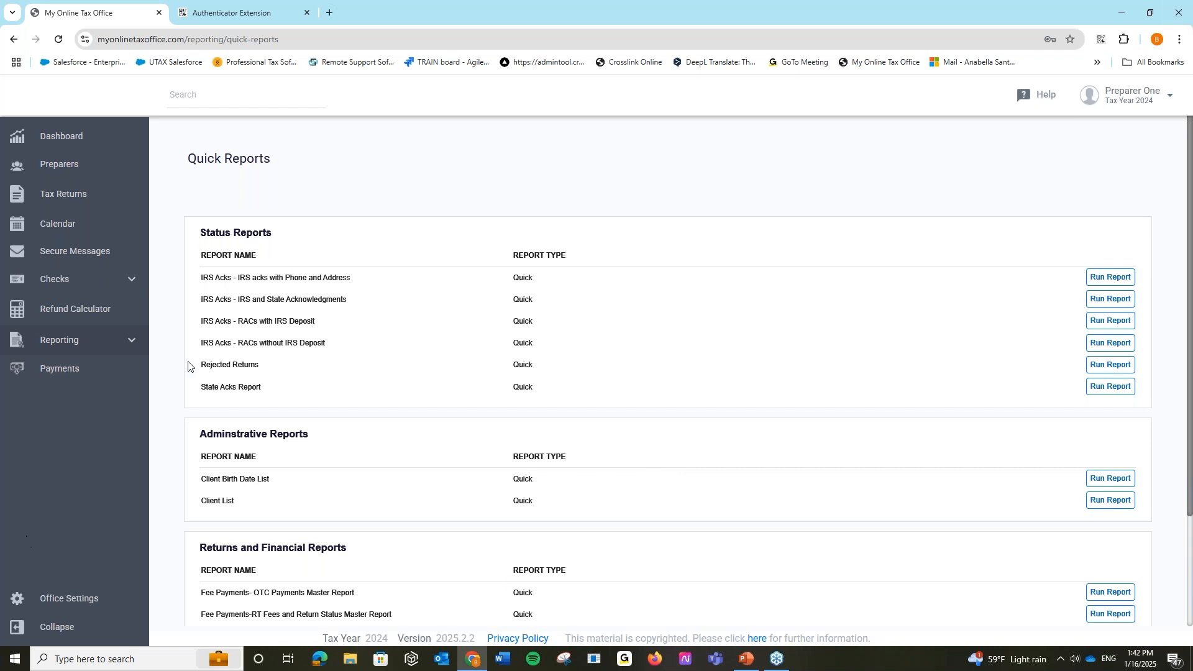
- Review the received 1040 payments, then return to the tax returns list
click(109, 372)
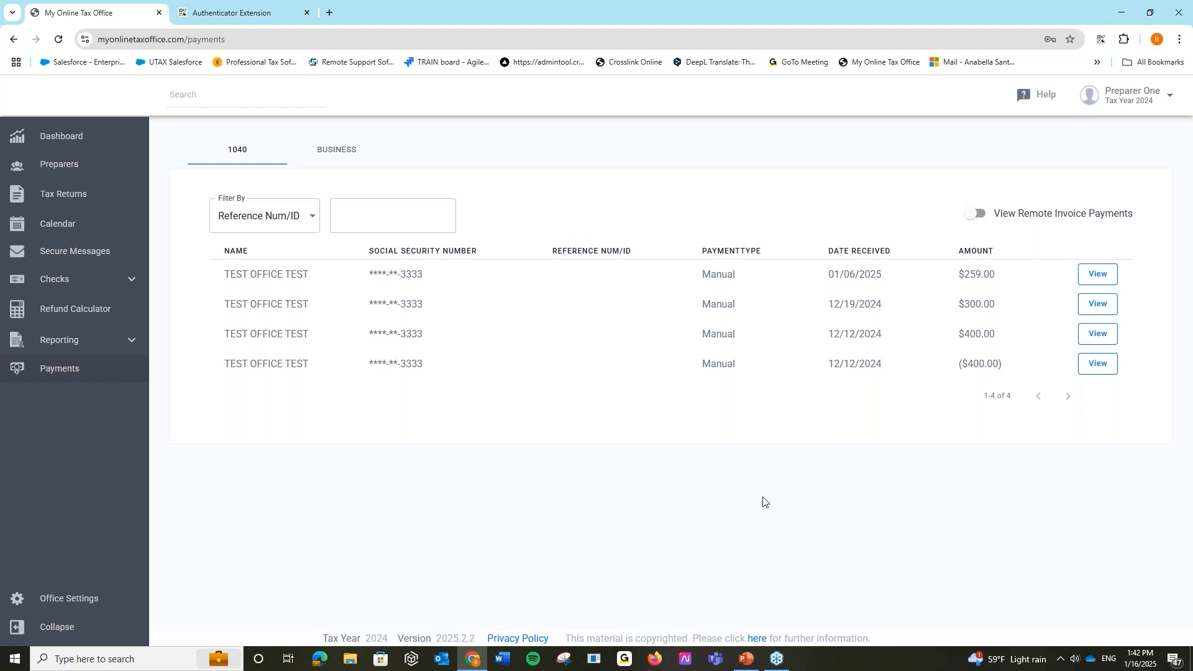
click(64, 194)
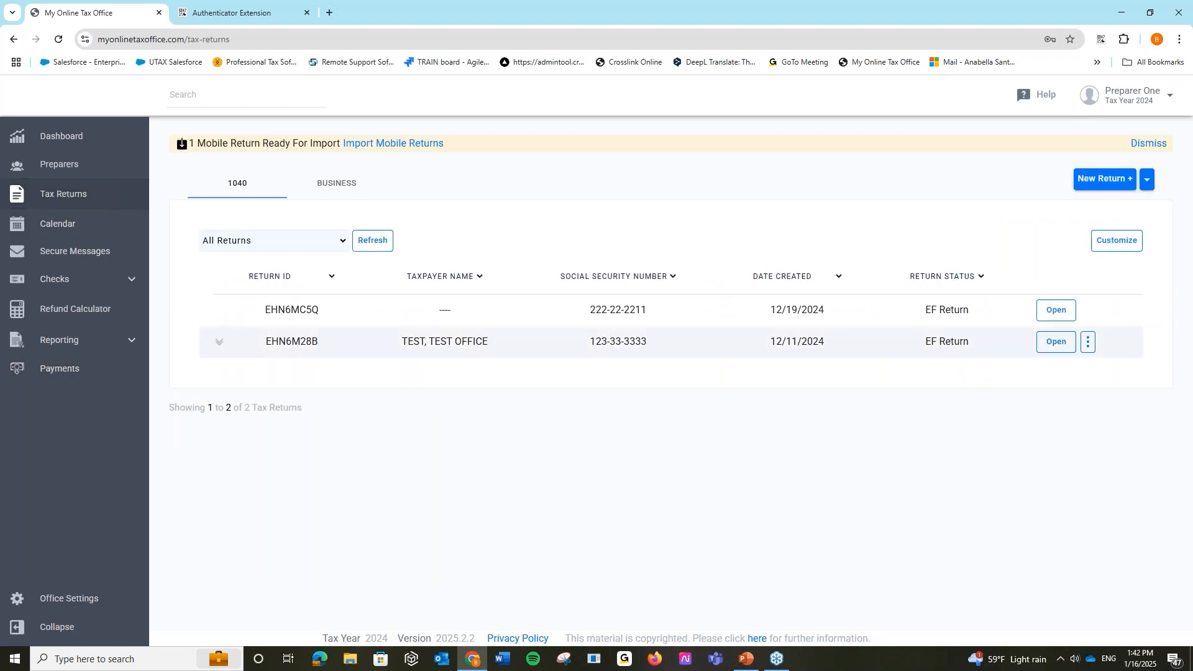
- Open the TEST OFFICE return and view its Return Notes, discarding a new note
click(1053, 346)
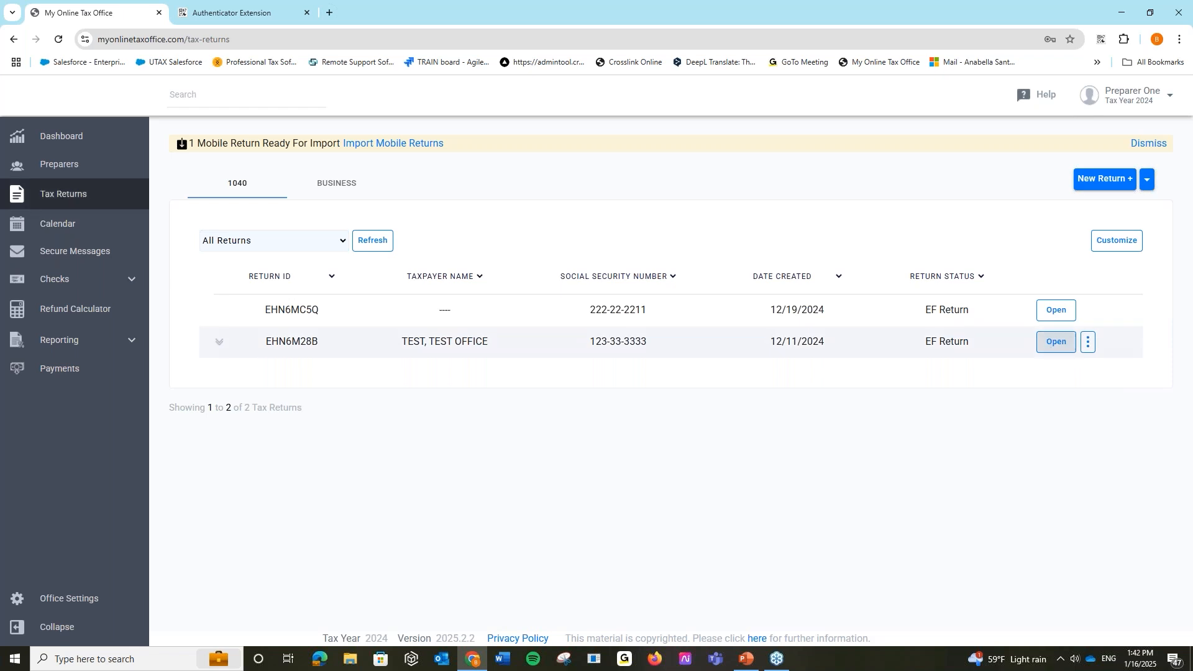
click(1119, 187)
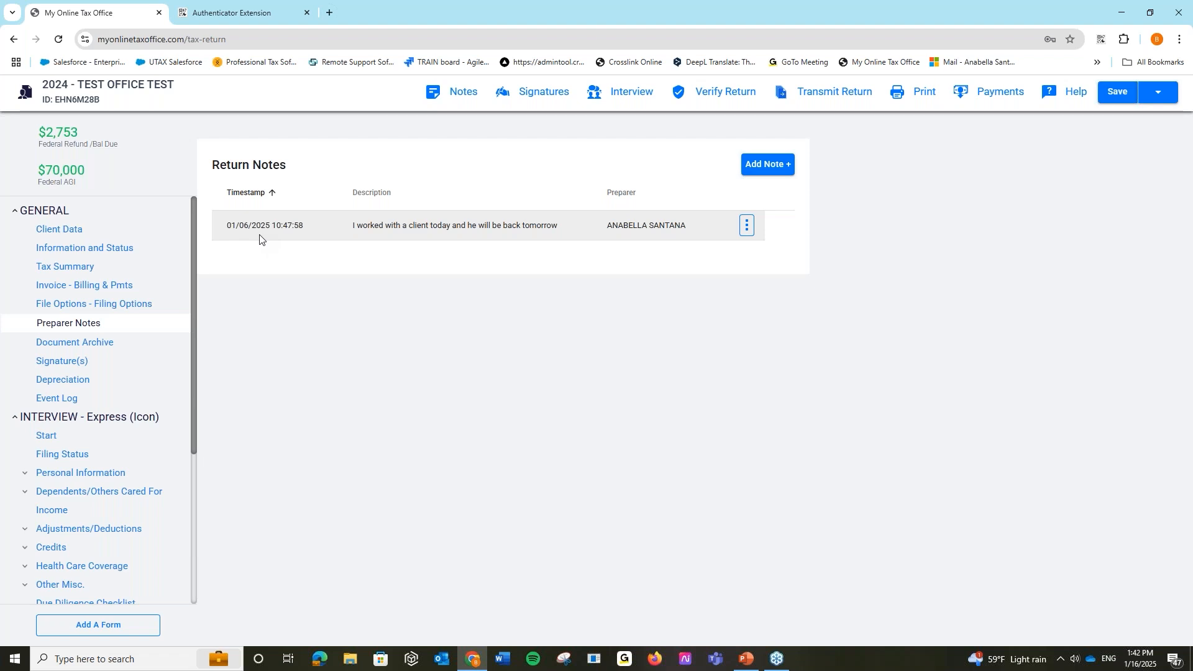
click(435, 93)
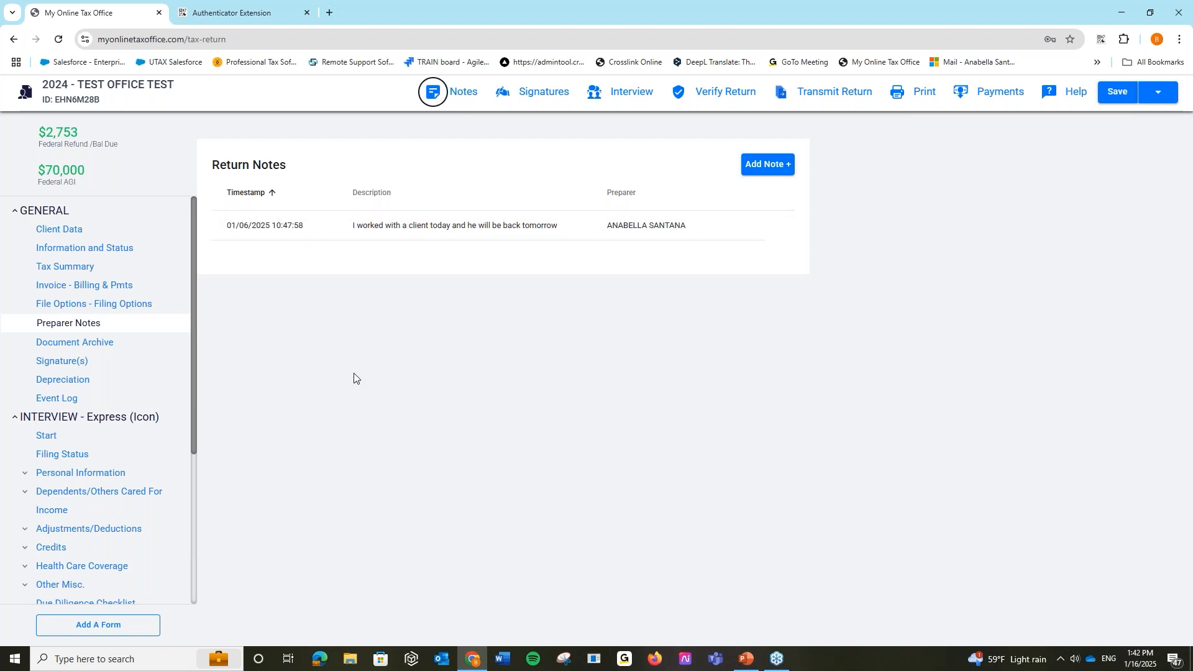
click(792, 166)
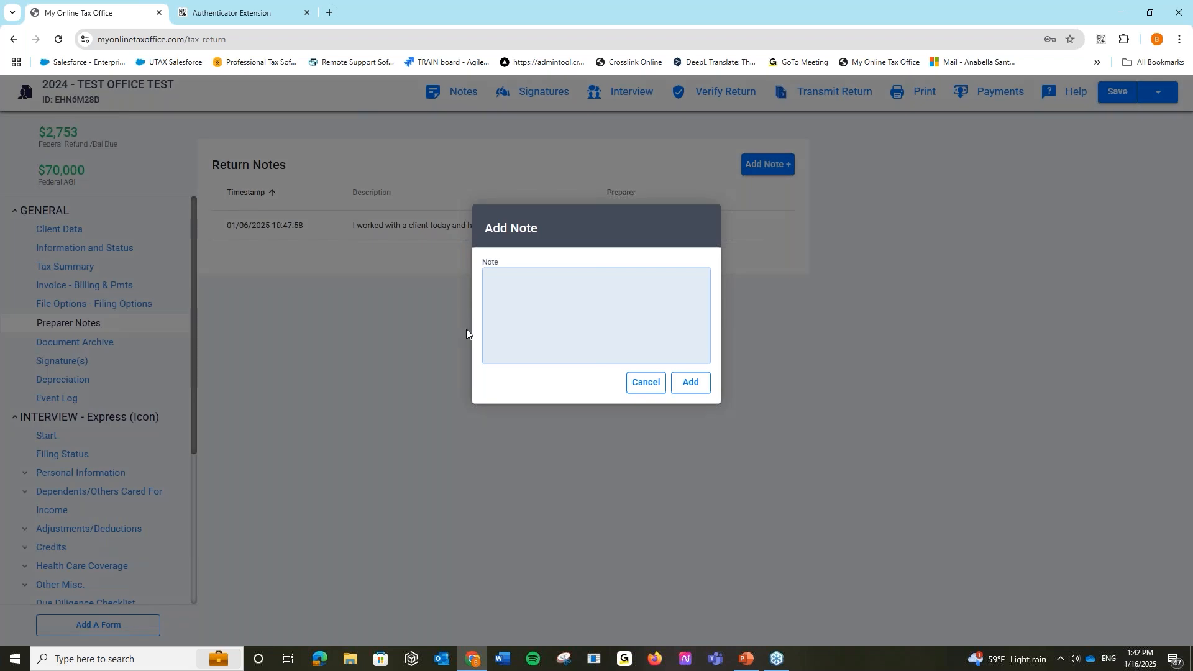
click(644, 382)
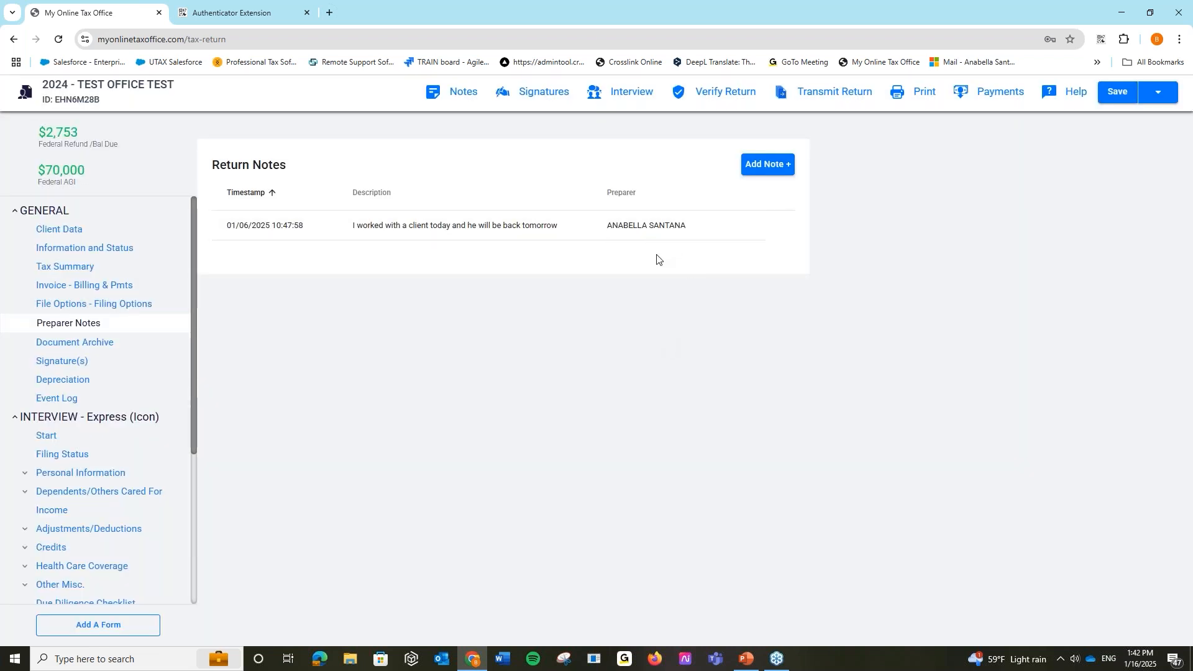
- On Client Data, read the field descriptions for Filing Status and Dependent
click(90, 233)
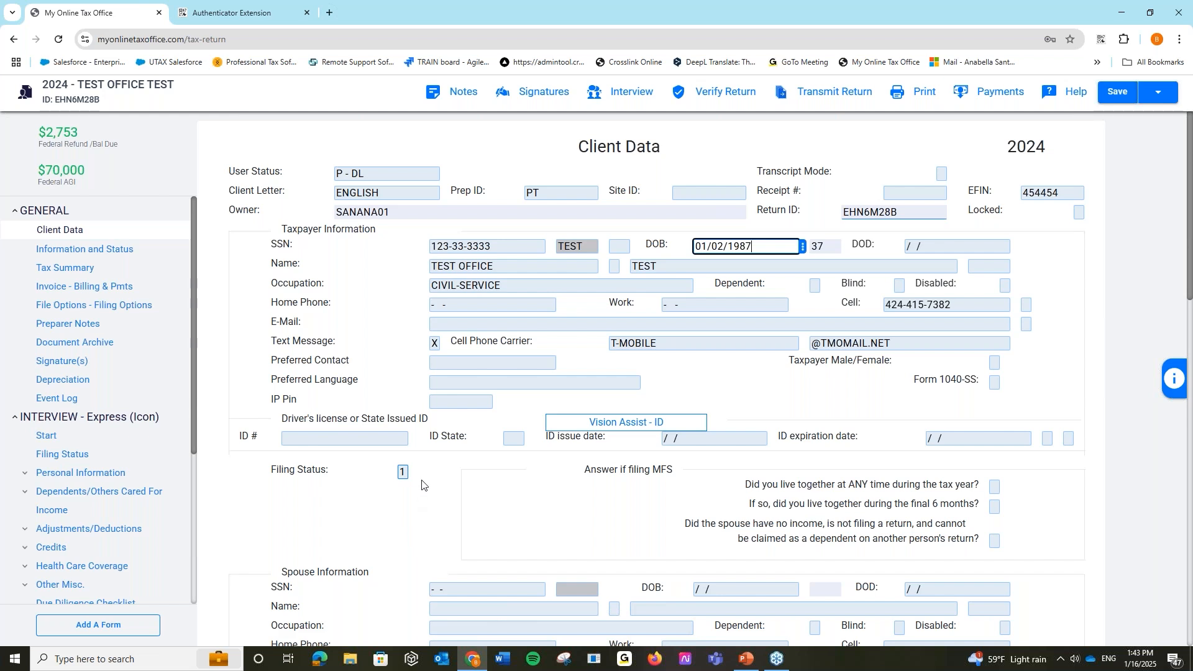
click(403, 474)
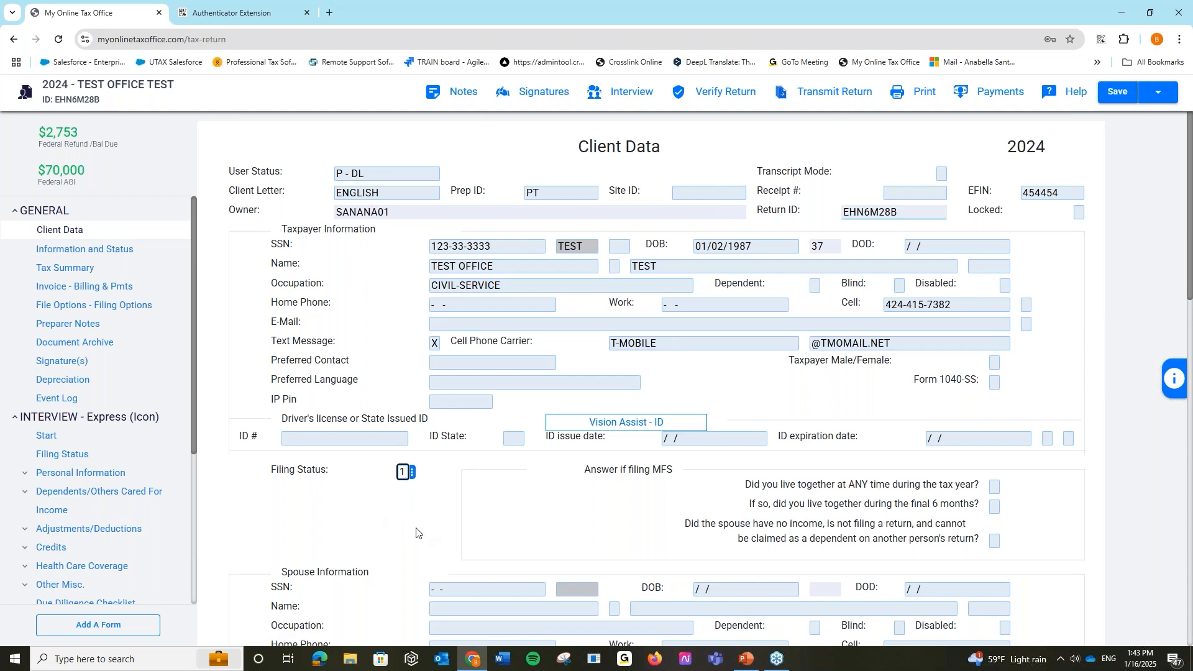
click(1173, 381)
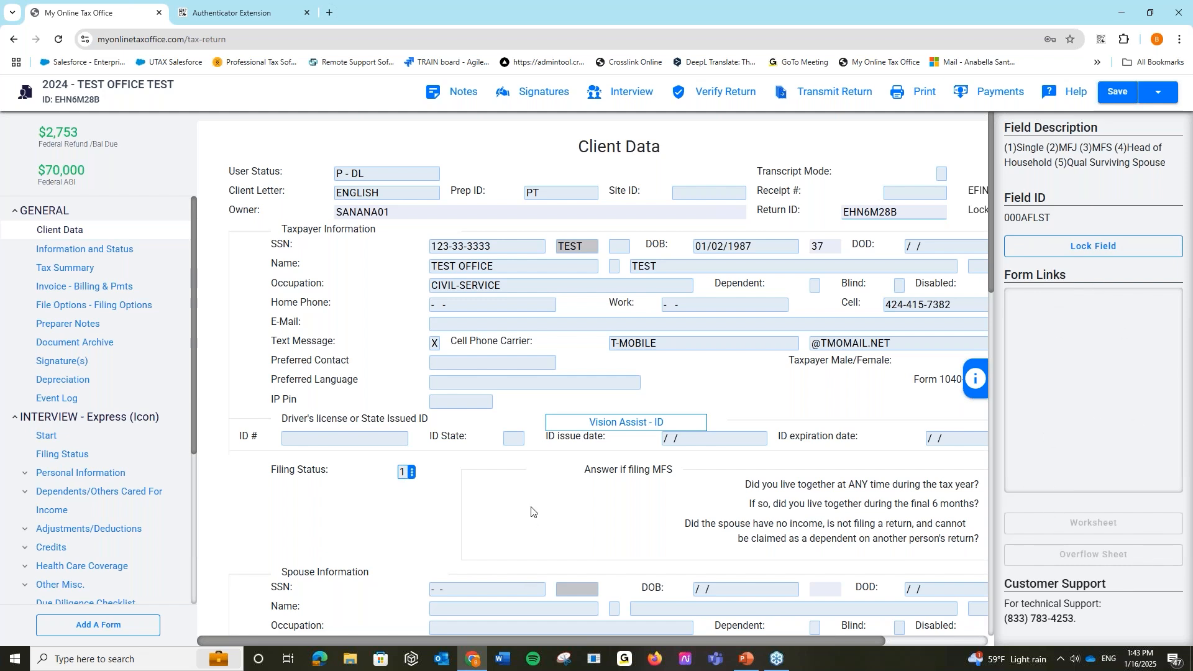
click(977, 379)
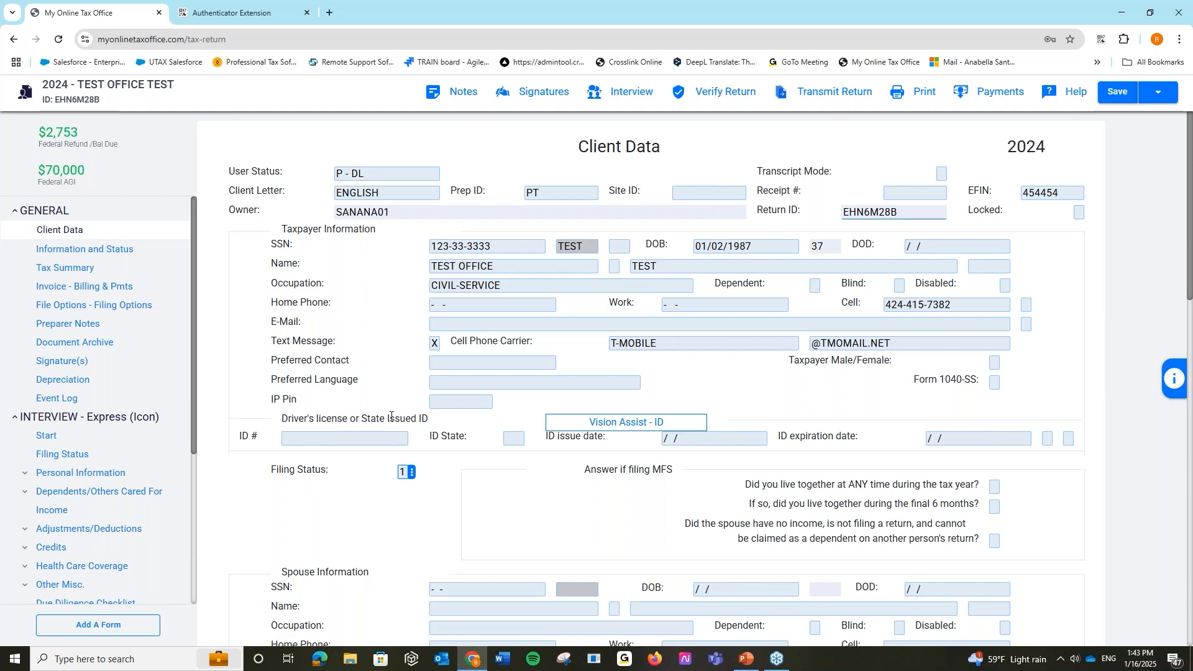
click(816, 285)
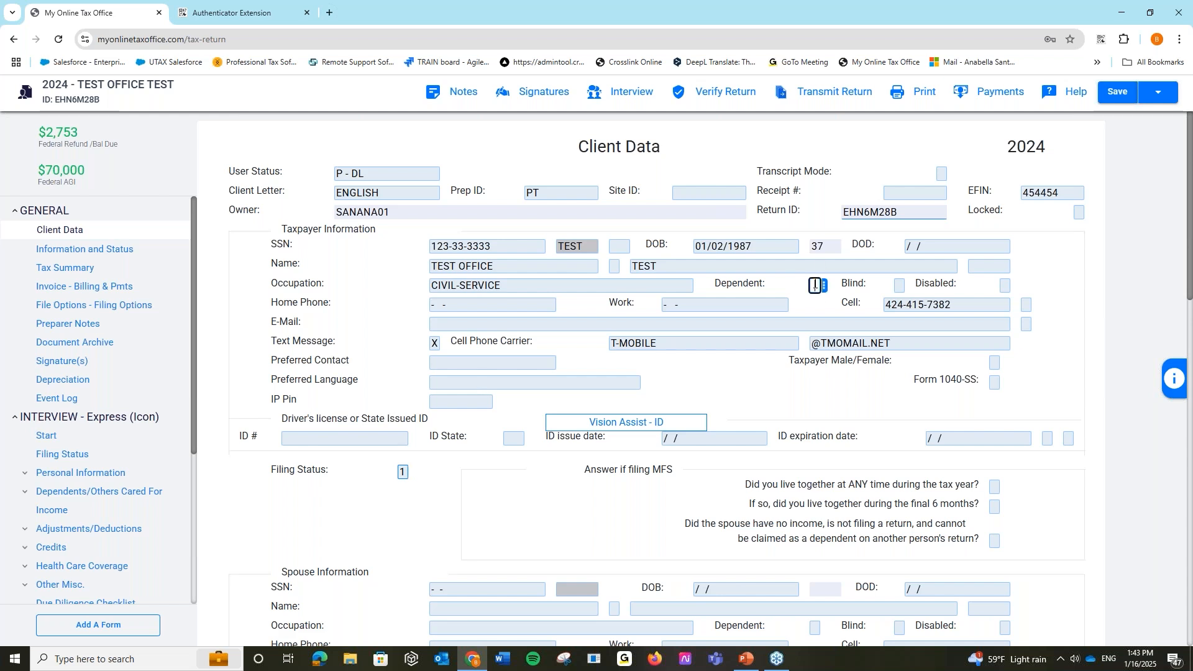
click(1168, 392)
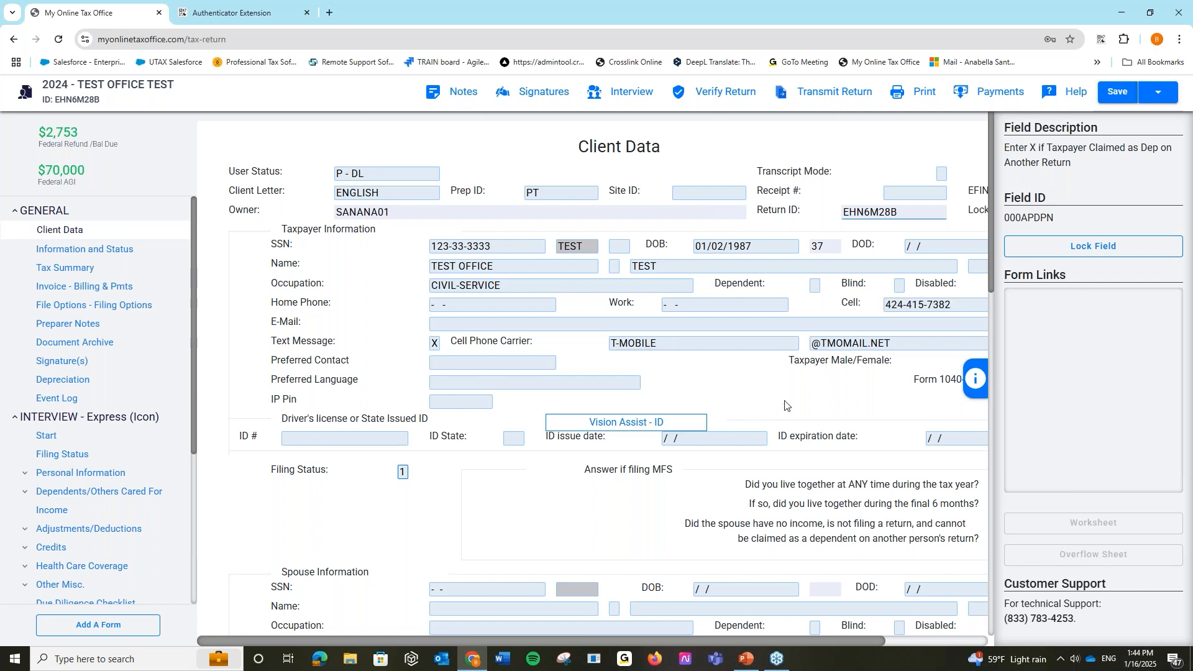
click(973, 385)
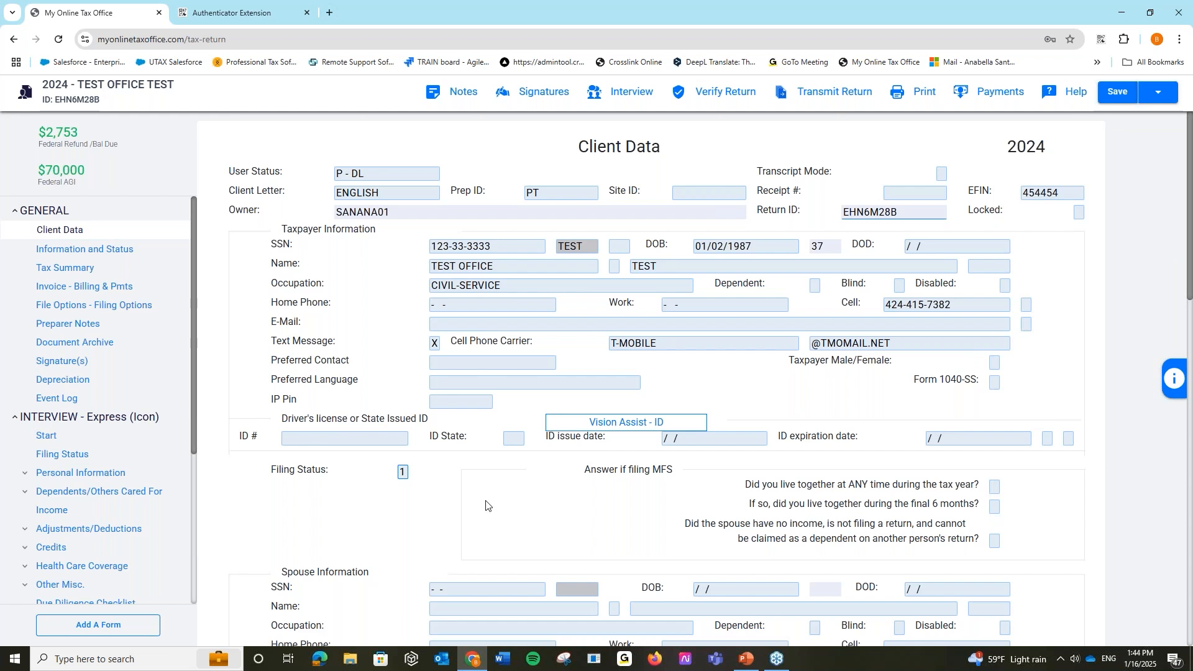
click(619, 425)
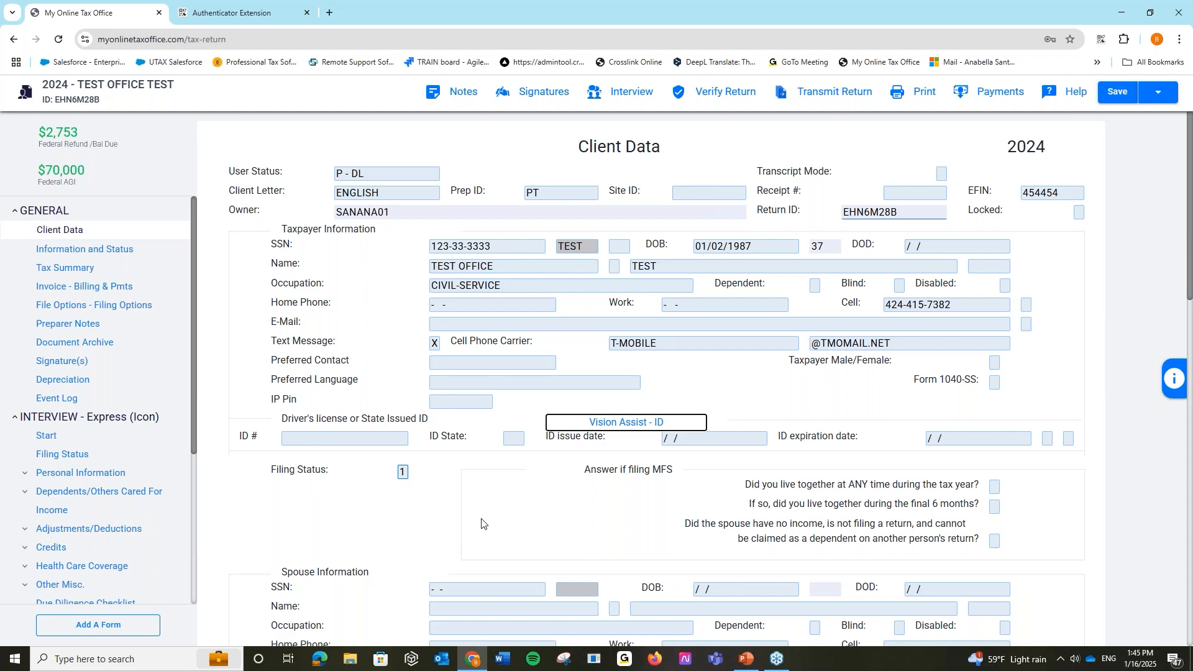
- Scroll the Client Data form past Spouse, Address and Bank to the Dependents table
scroll(340, 528, down, 4)
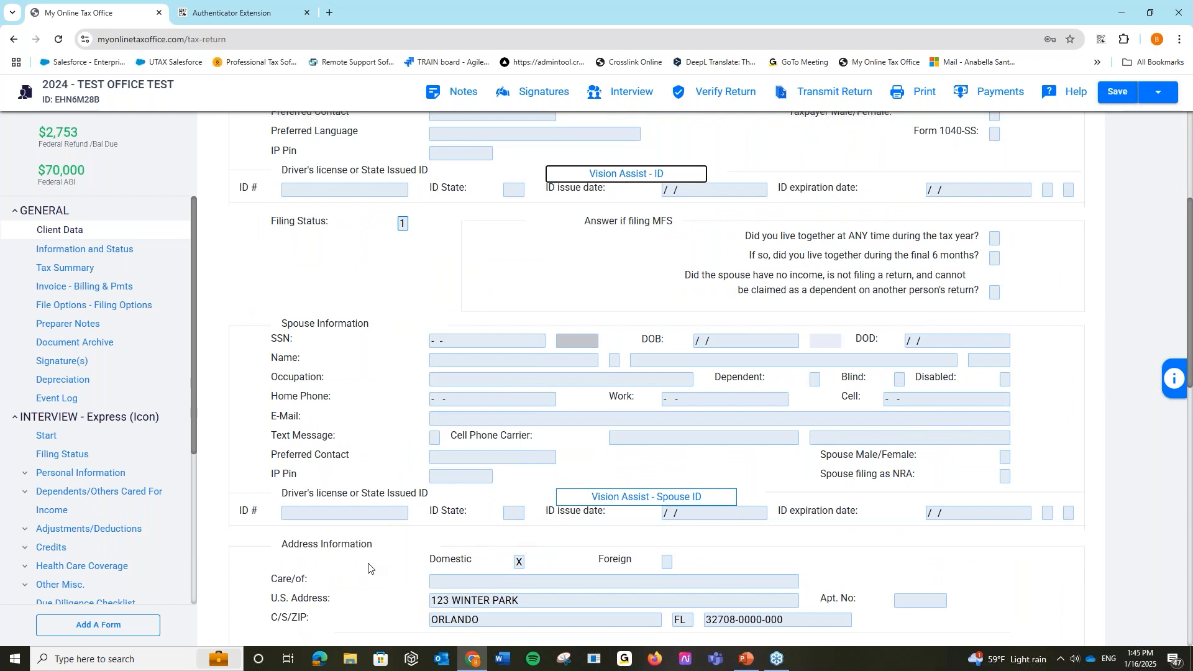
scroll(369, 567, down, 6)
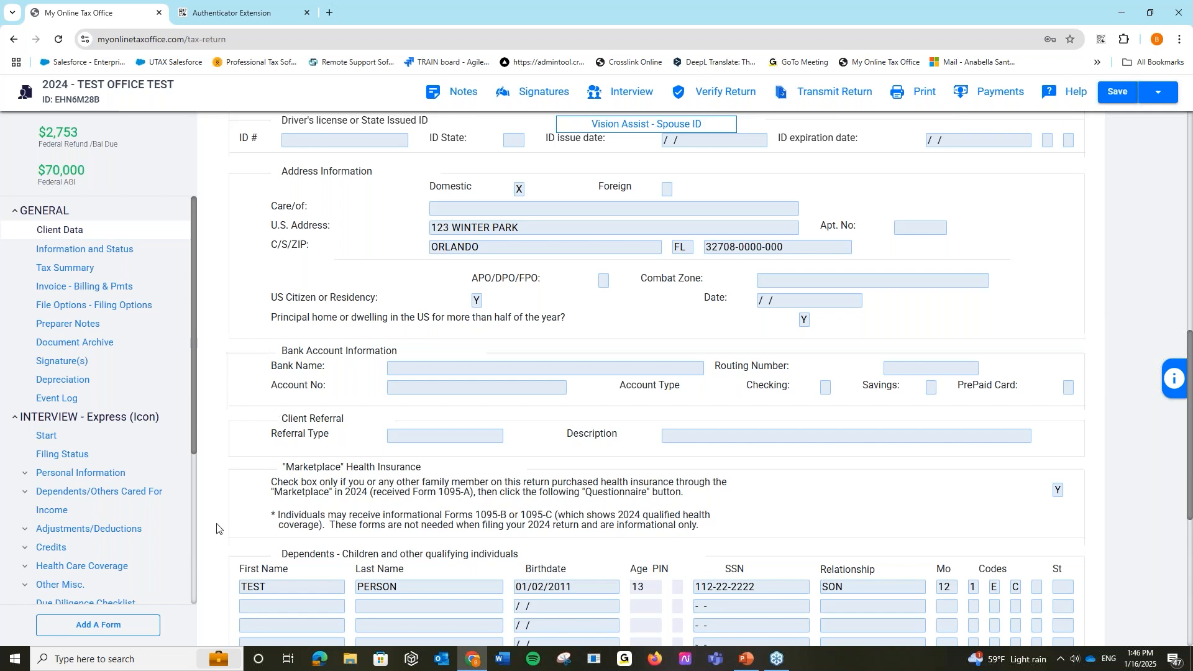
scroll(261, 423, down, 1)
scroll(261, 422, down, 5)
scroll(319, 270, up, 1)
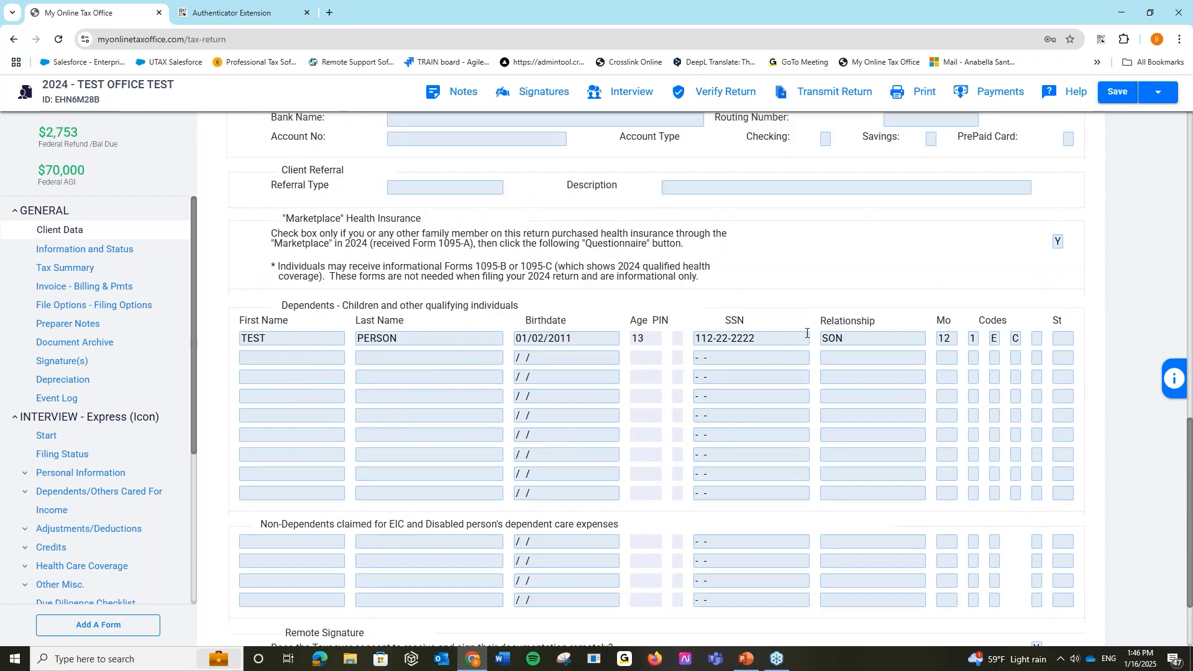
- Read the field descriptions for the dependent's months-lived and first code fields
click(945, 338)
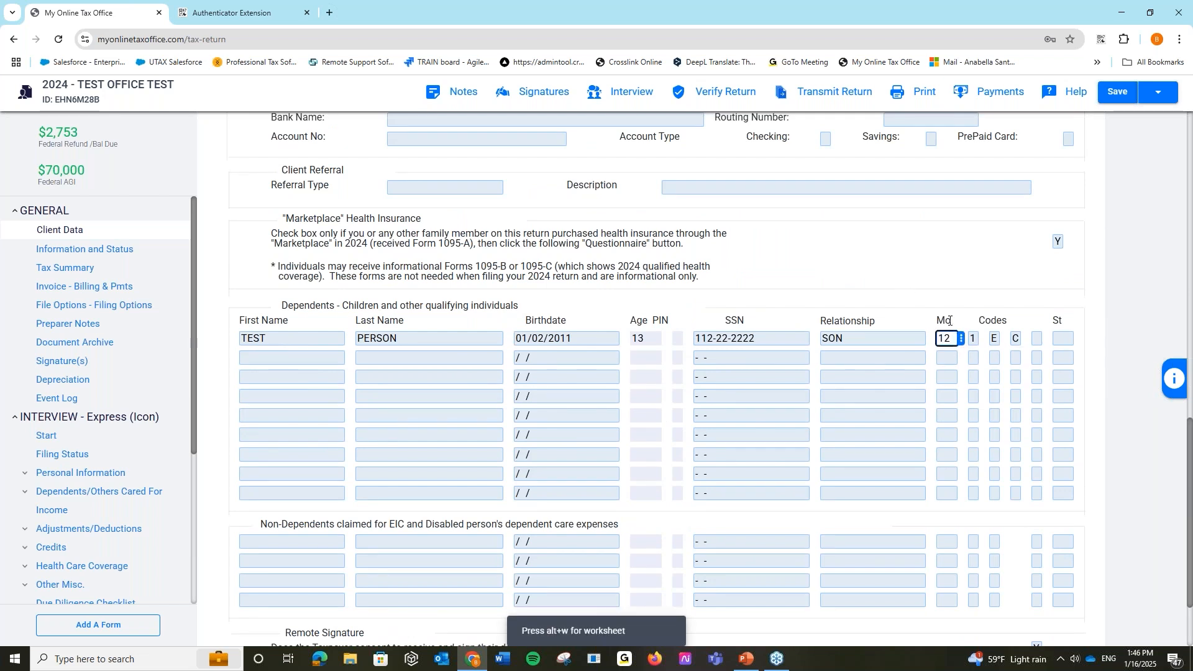
click(1174, 378)
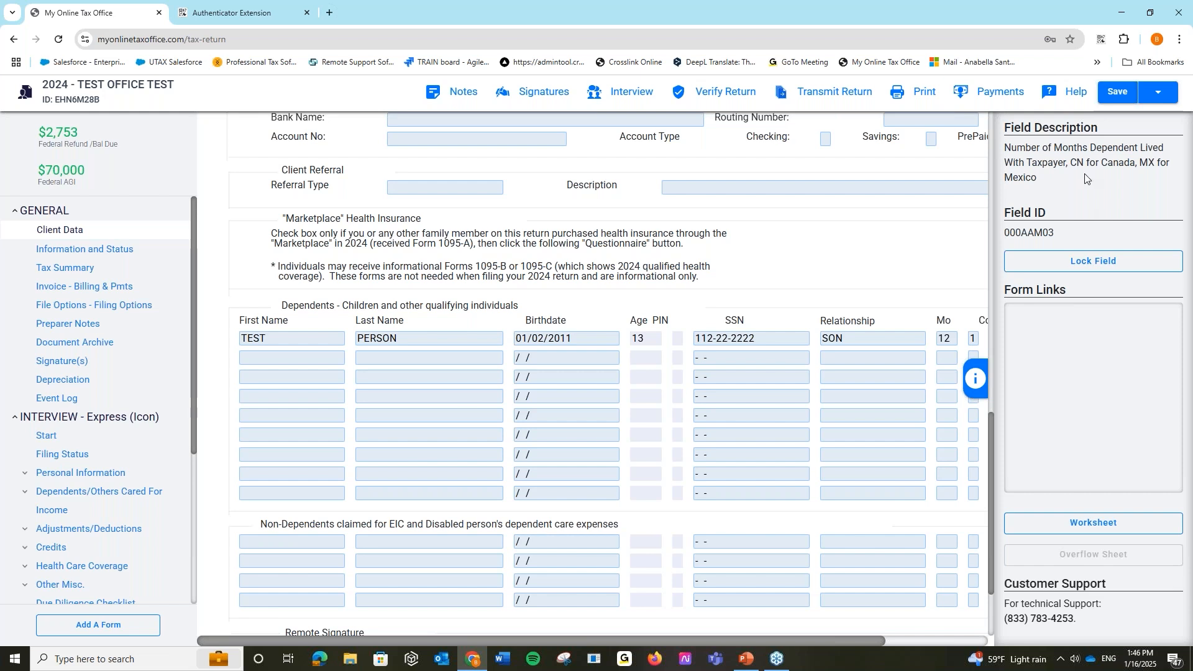
click(984, 383)
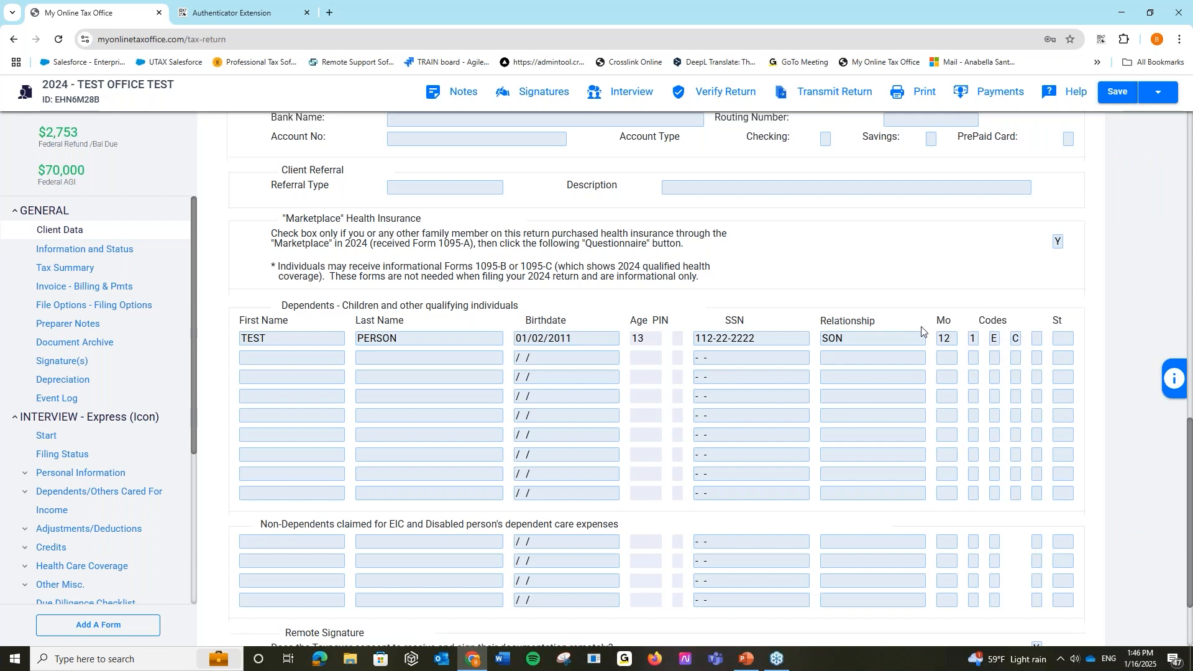
click(973, 339)
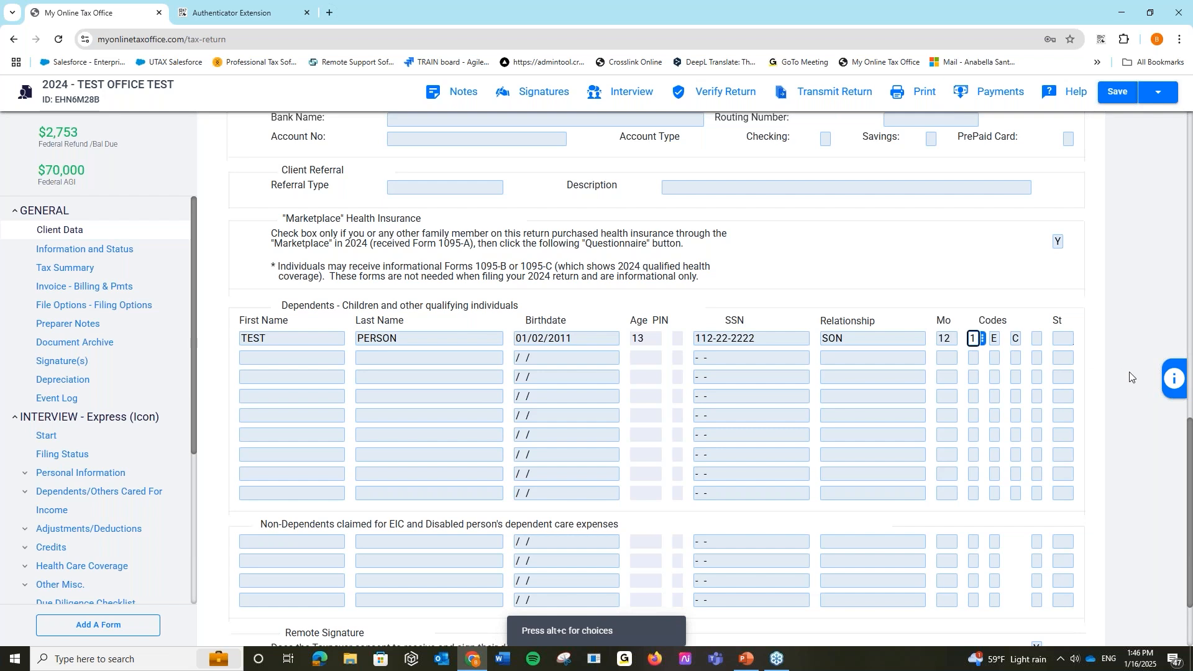
click(1175, 380)
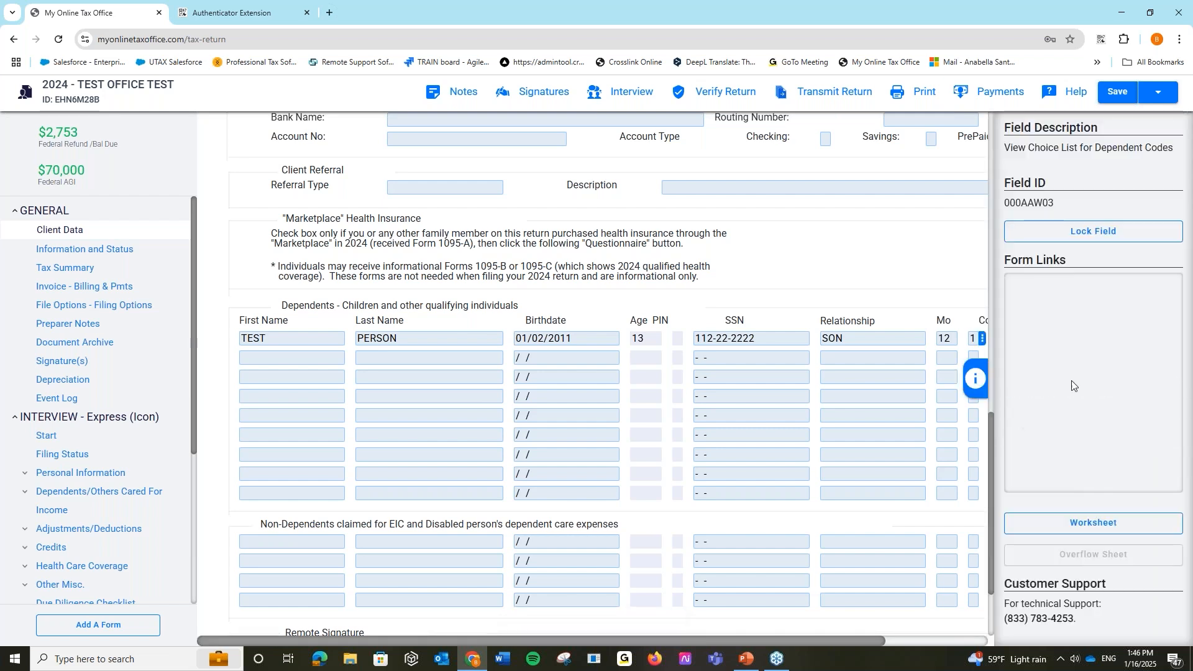
click(975, 378)
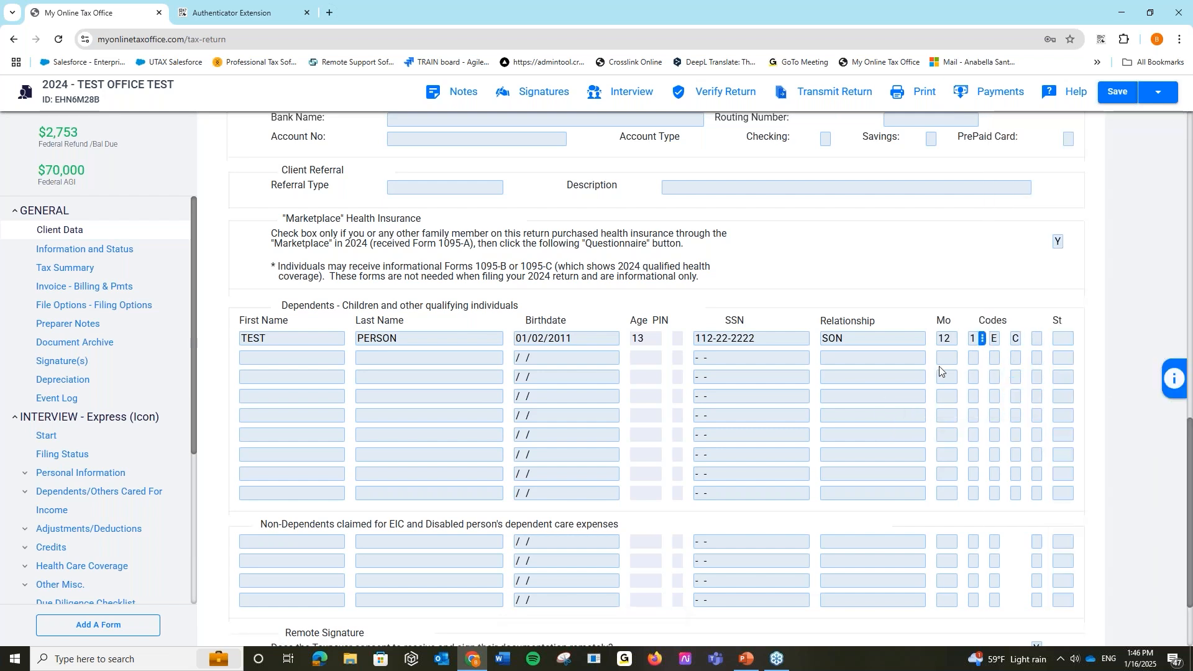
- View the allowed Relationship values for the dependent, leaving SON unchanged
click(907, 338)
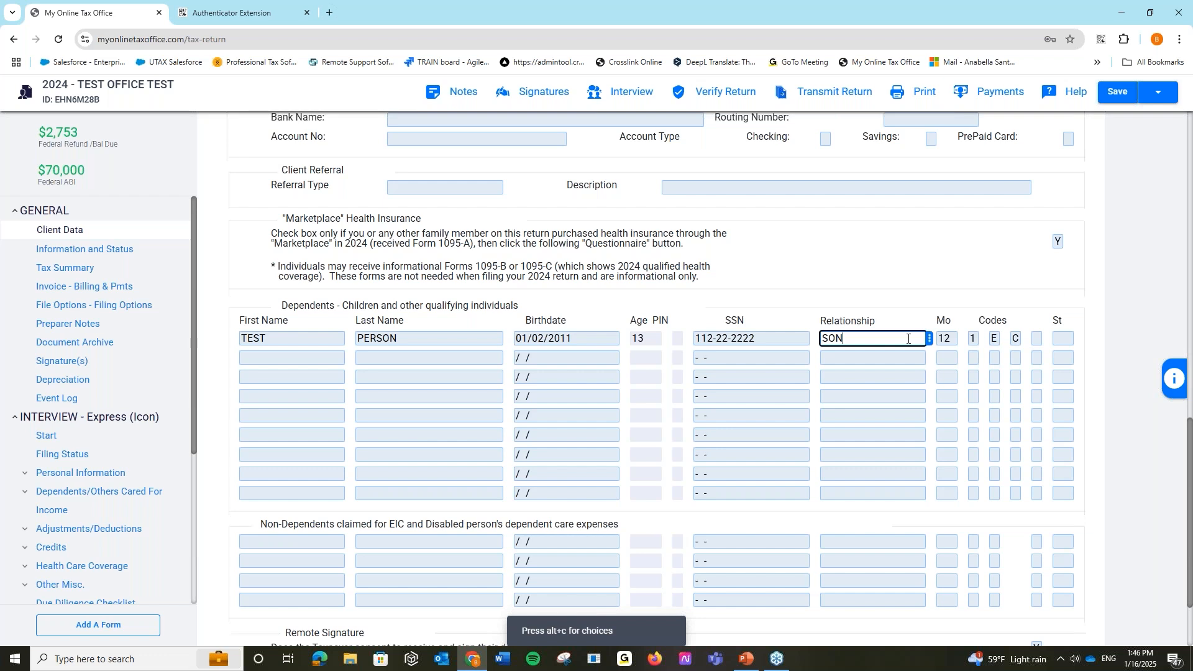
click(930, 340)
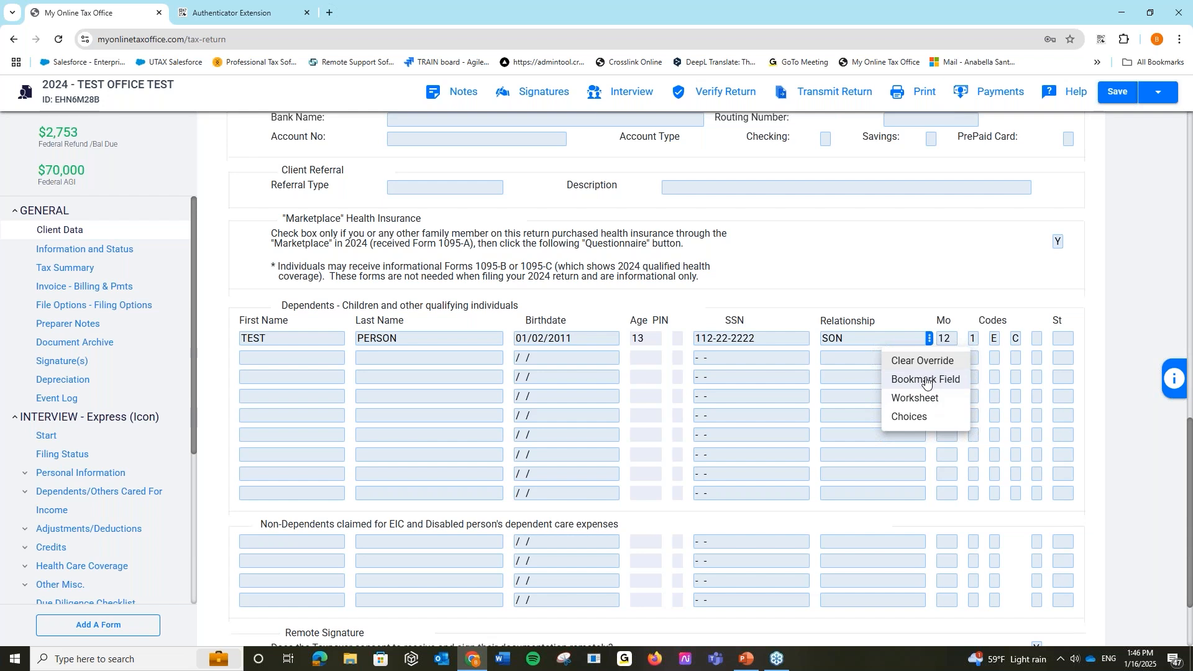
click(938, 426)
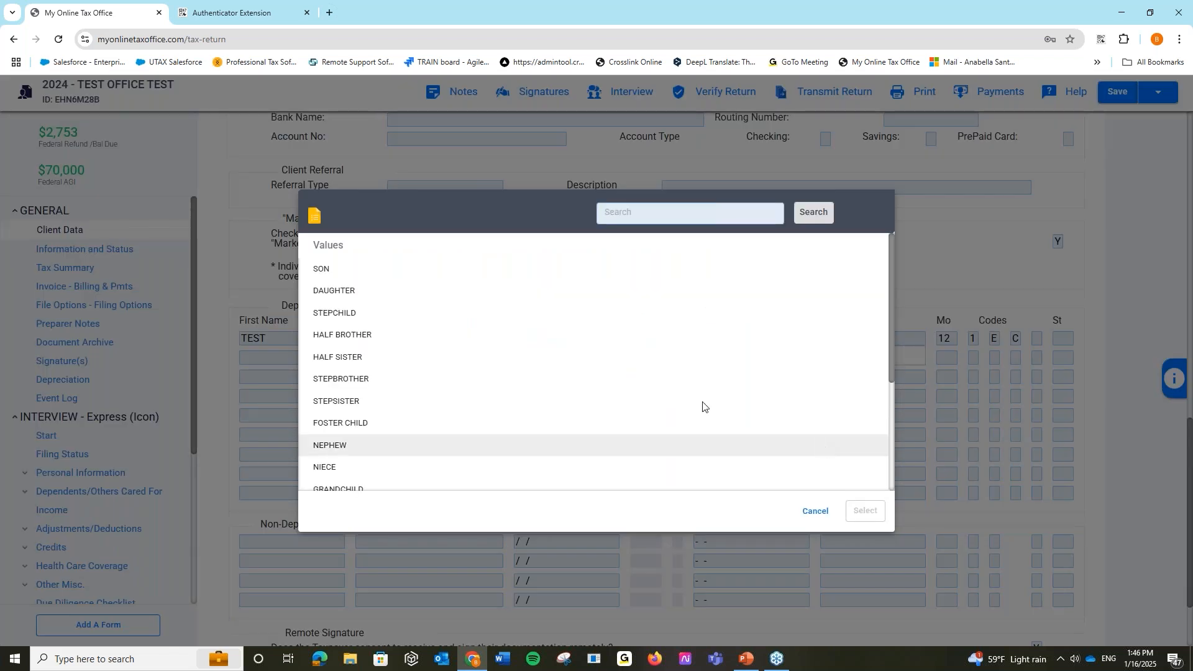
scroll(522, 395, down, 3)
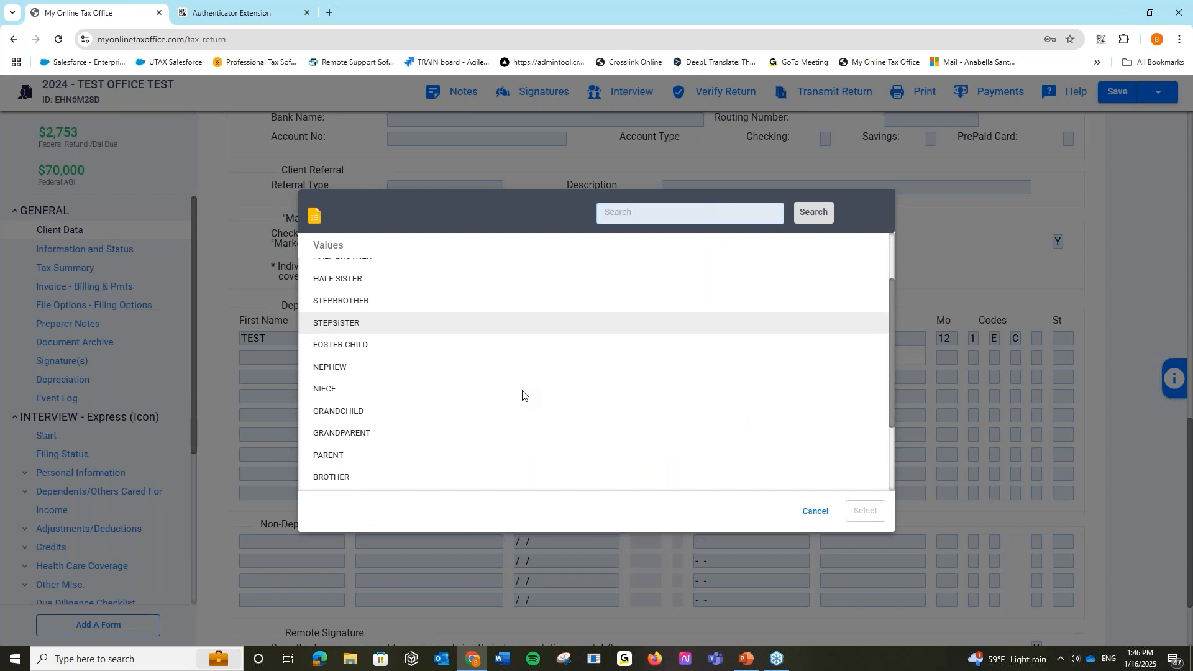
scroll(521, 405, up, 3)
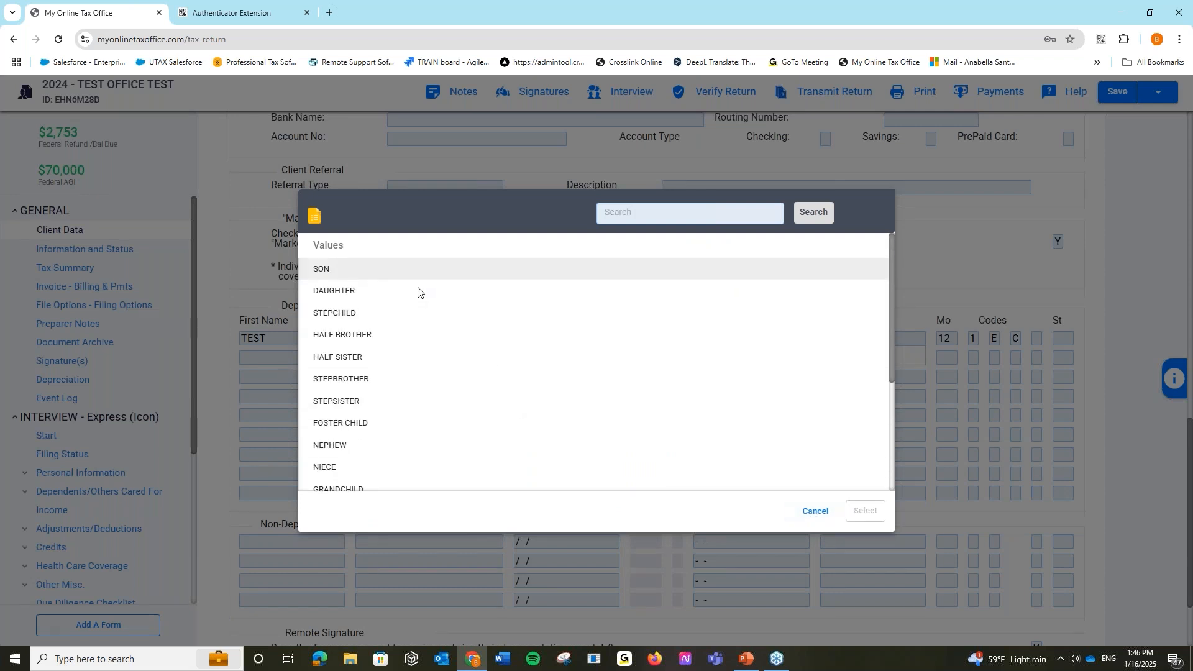
click(814, 511)
- Re-enter x in the taxpayer's Text Message opt-in box at the top of Client Data
scroll(814, 512, up, 2)
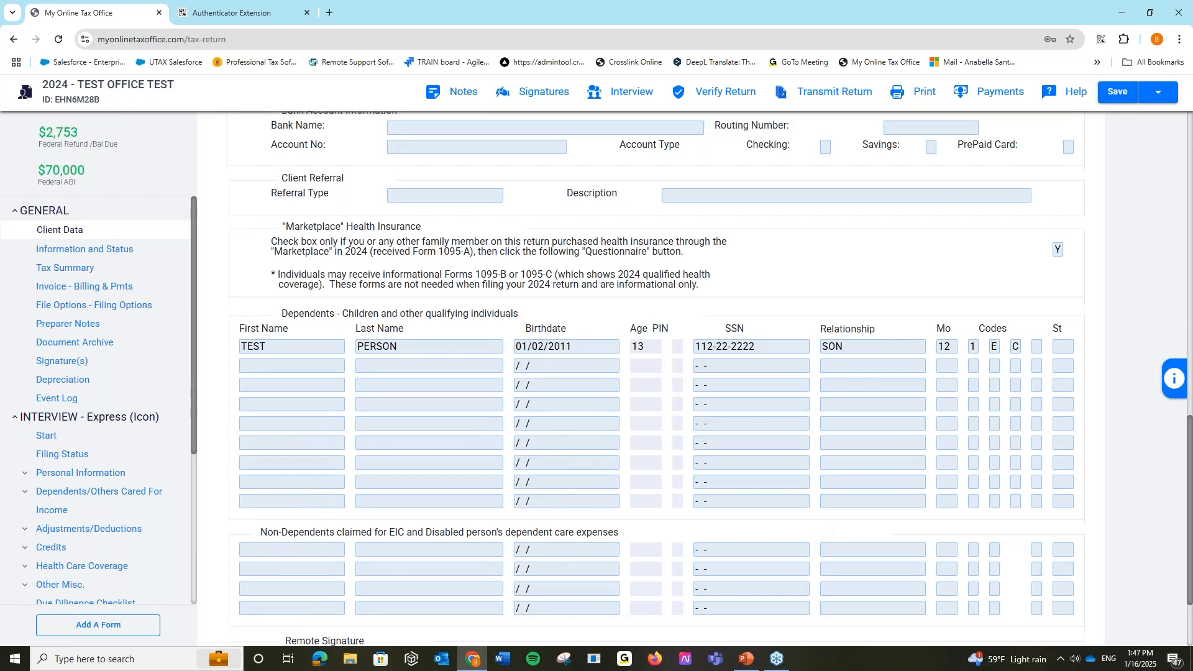
scroll(652, 379, up, 10)
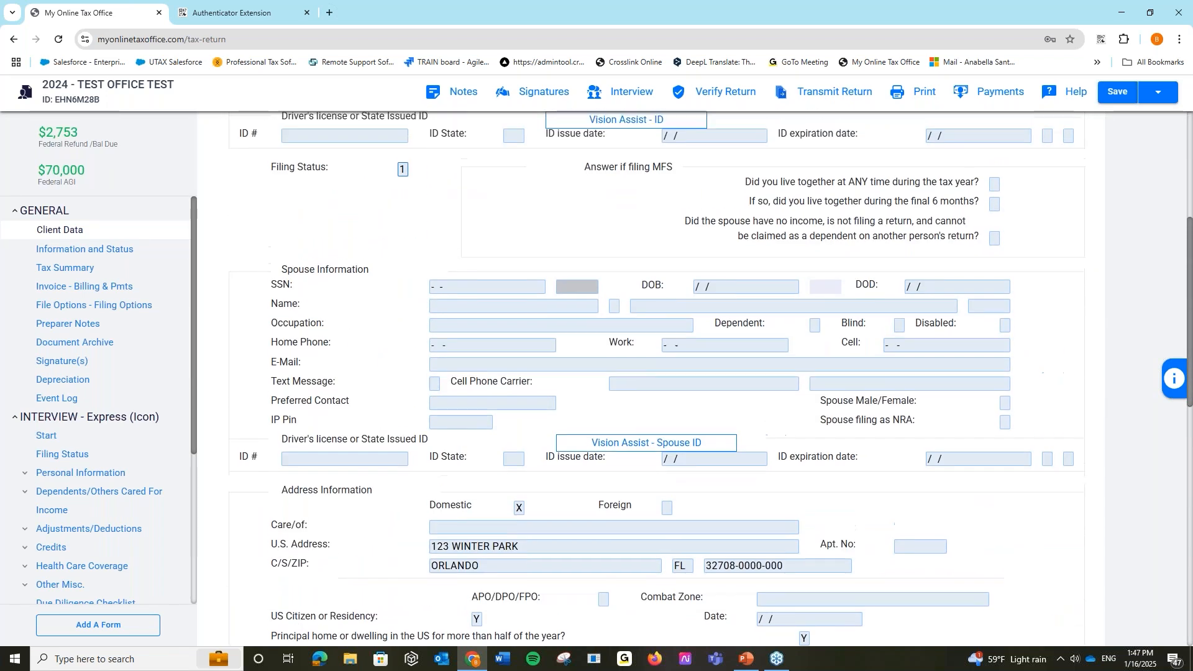
scroll(652, 379, up, 3)
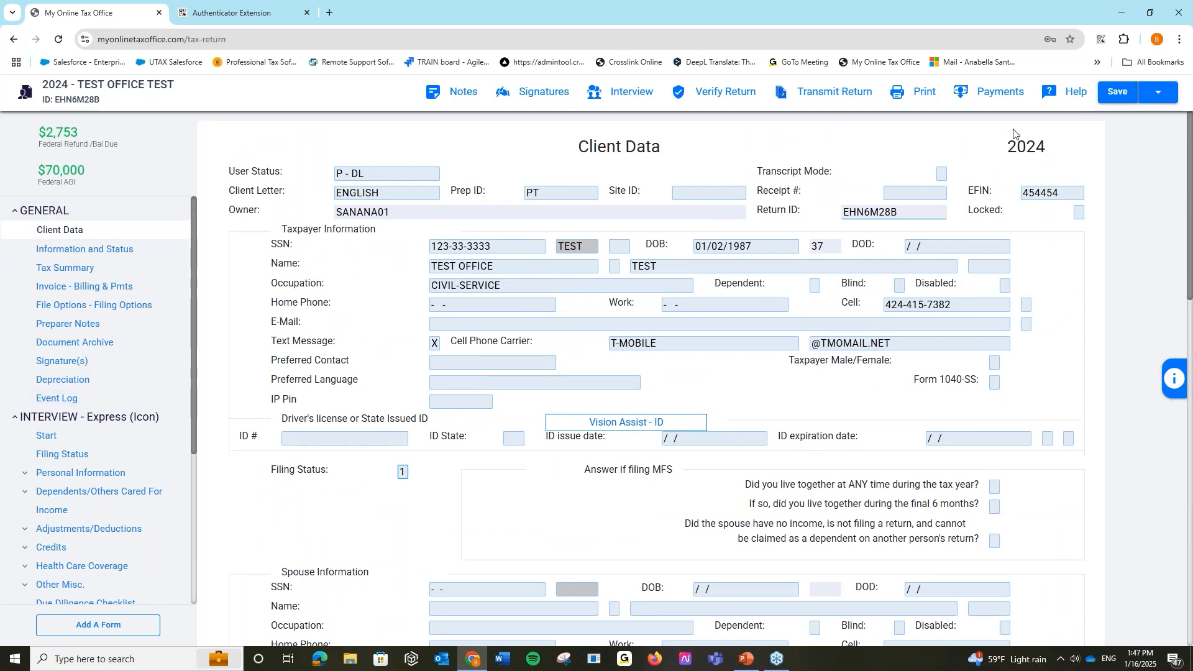
click(438, 342)
key(BackSpace)
text(x)
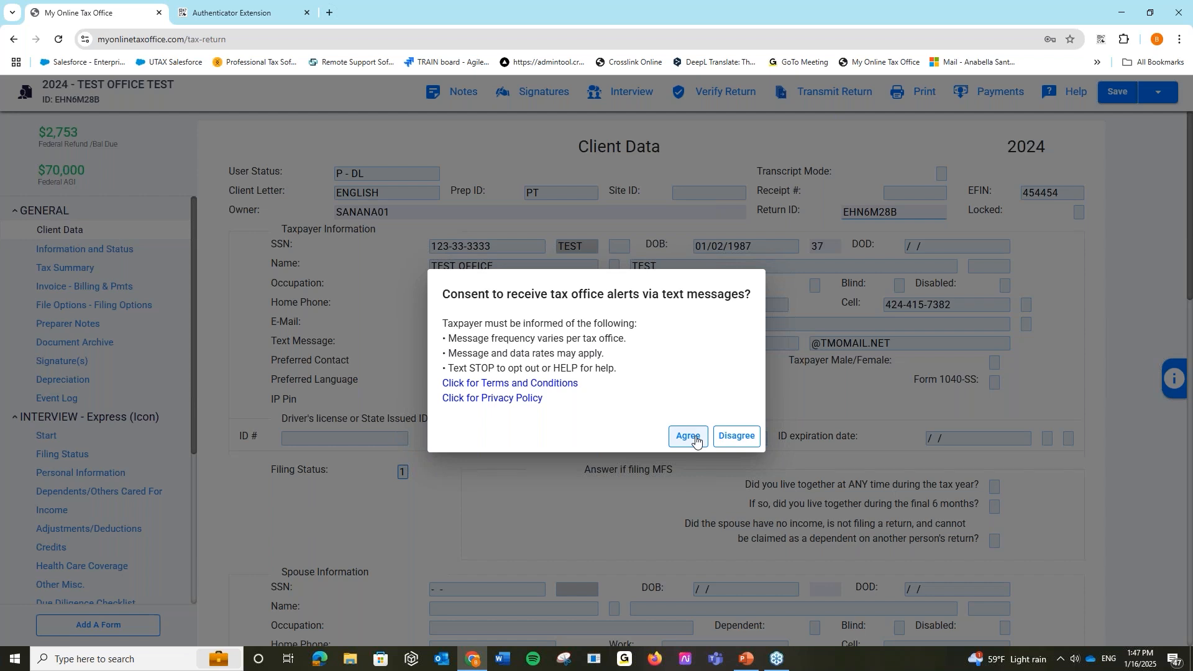
click(695, 439)
click(662, 344)
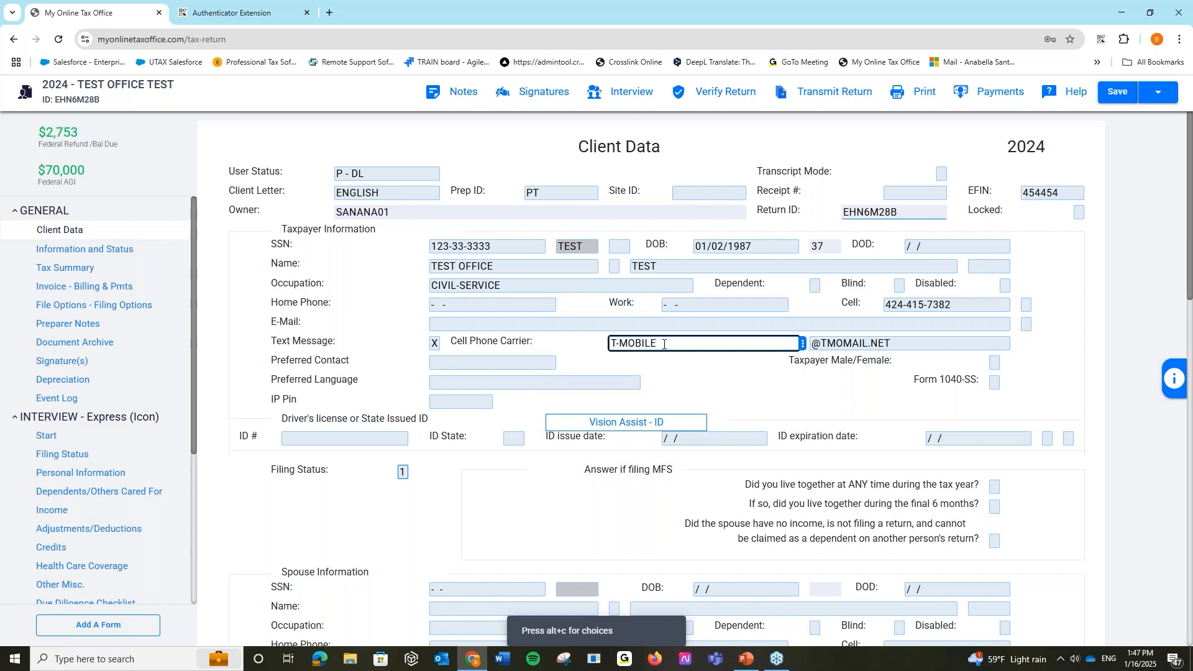
click(907, 344)
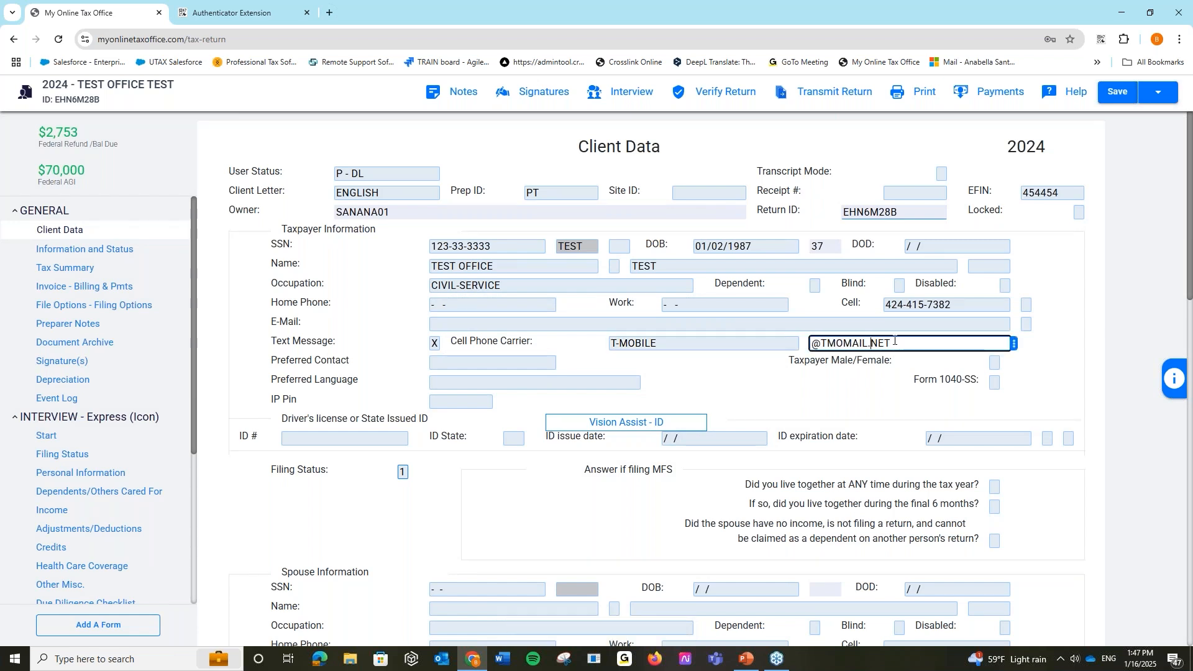
click(1014, 343)
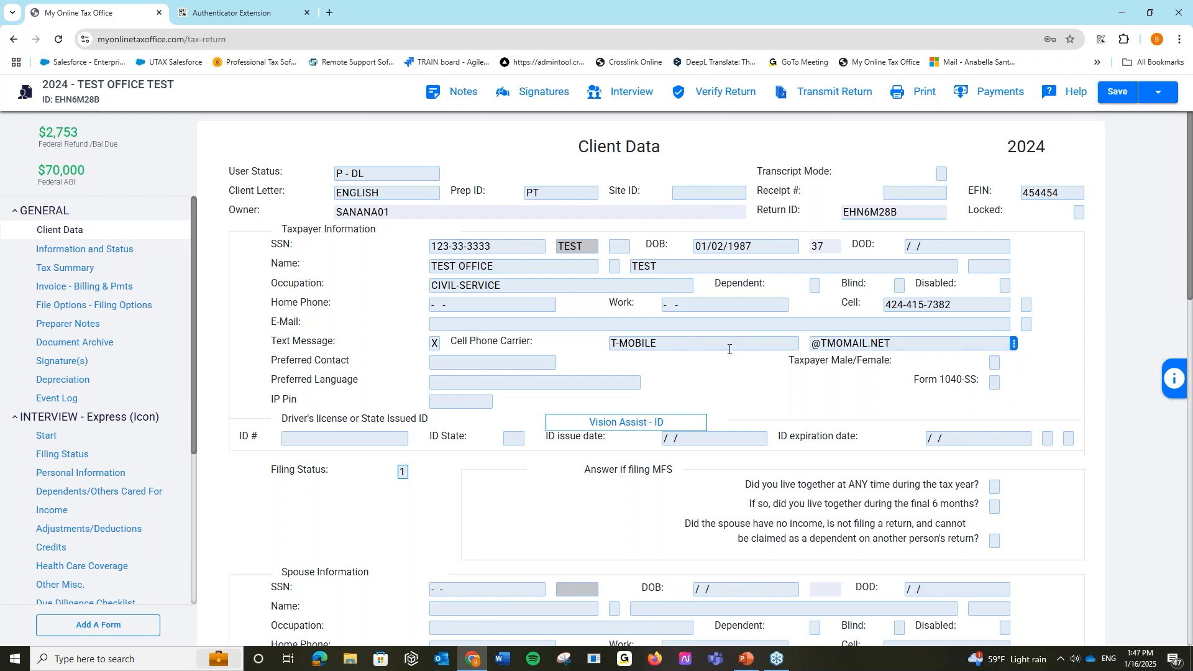
click(666, 337)
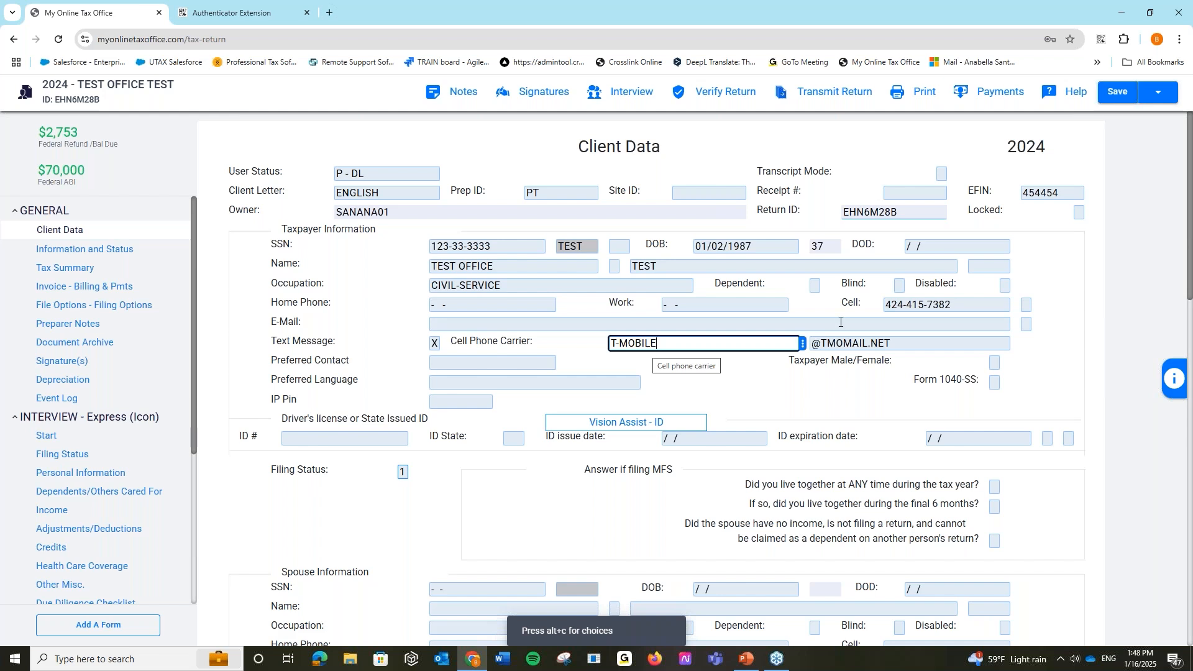
click(1157, 93)
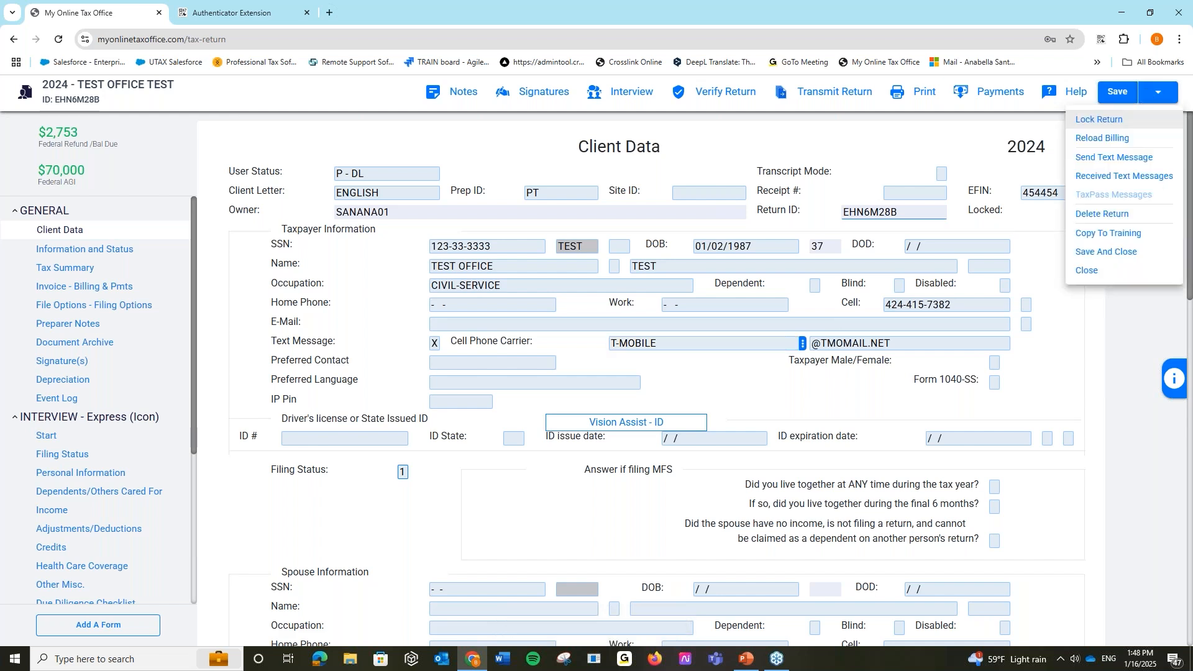
click(1150, 159)
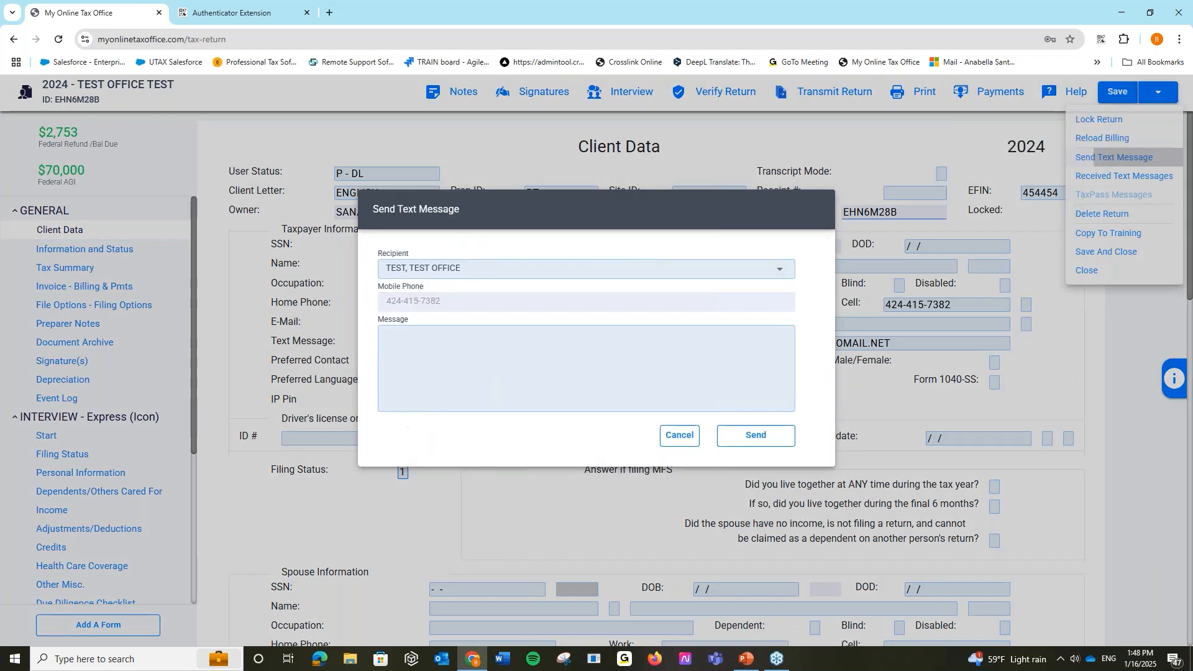
click(433, 350)
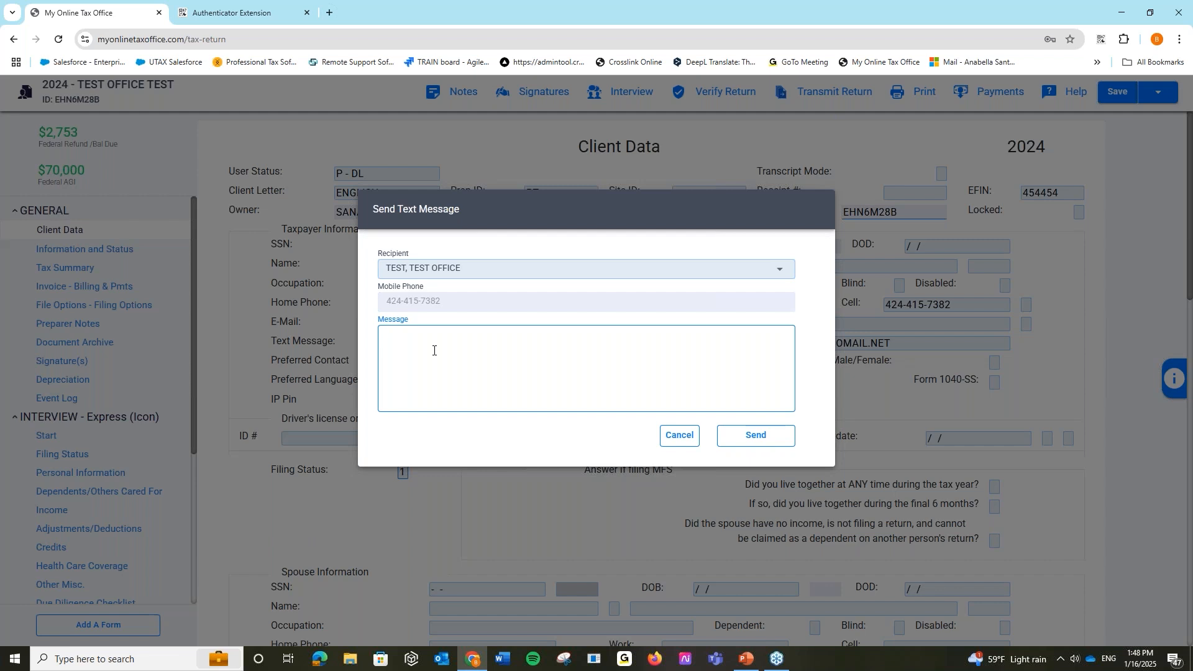
click(680, 435)
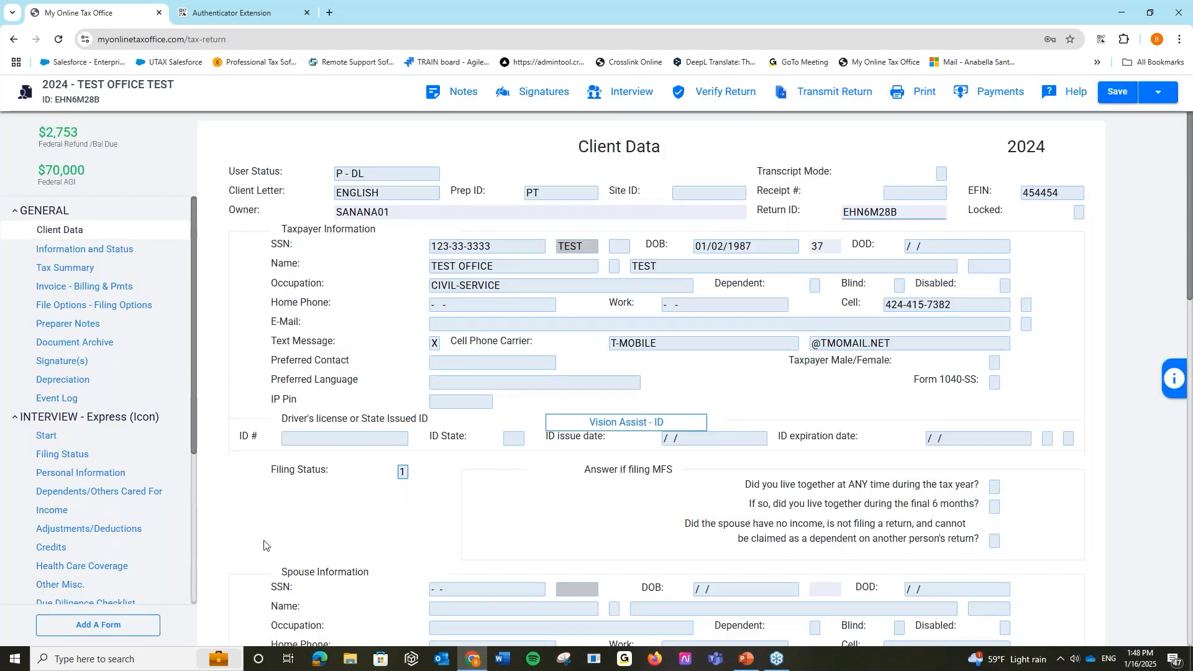
click(123, 626)
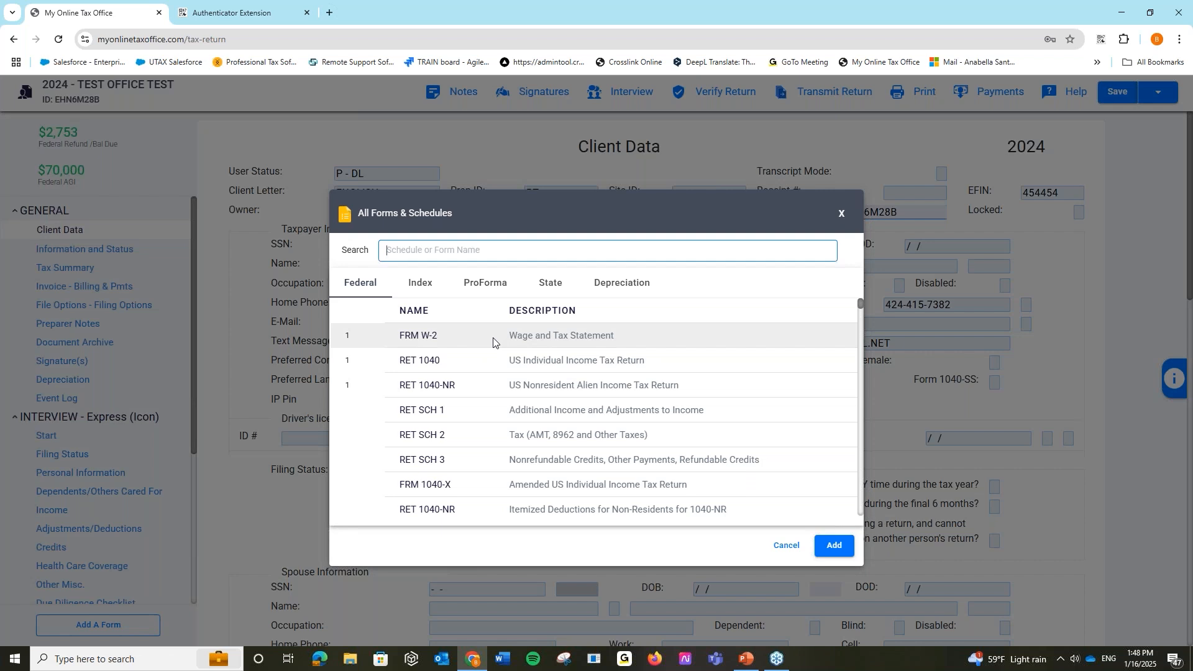
click(414, 249)
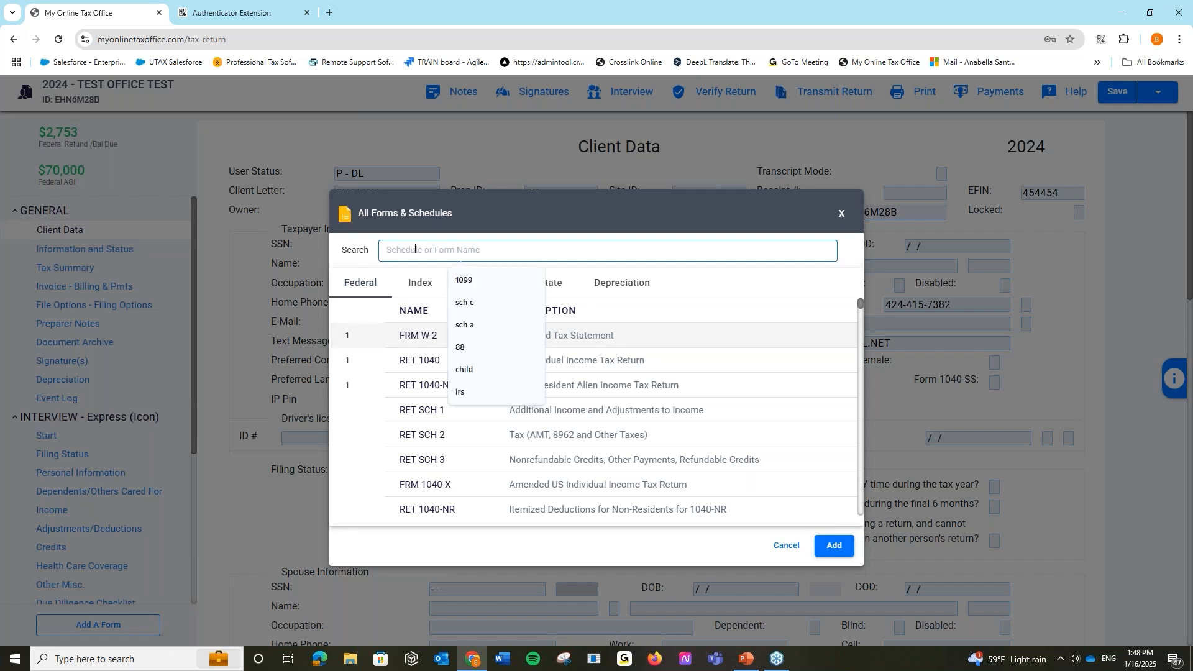
text(sch c)
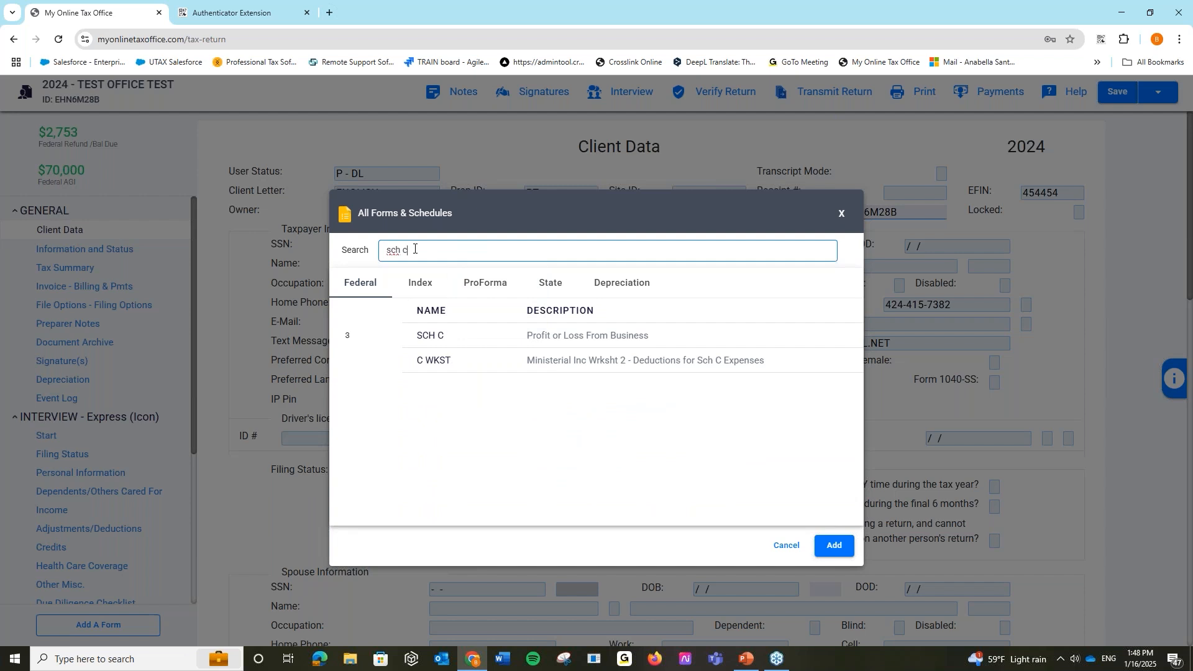
click(349, 285)
scroll(596, 397, down, 5)
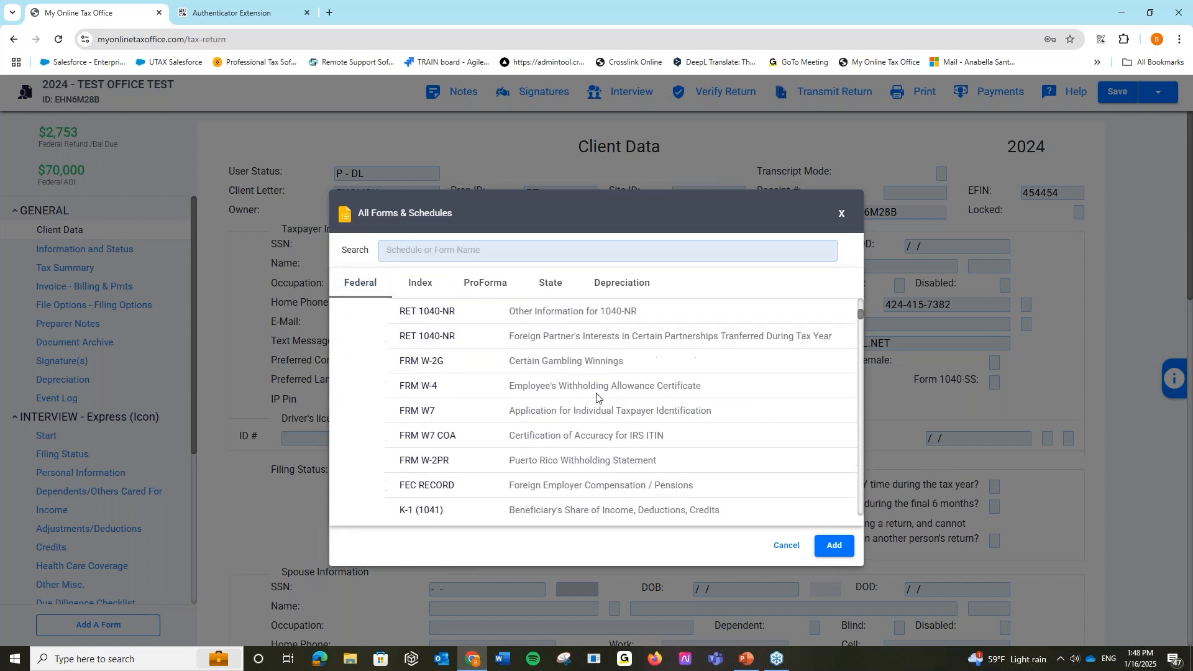
scroll(597, 397, up, 6)
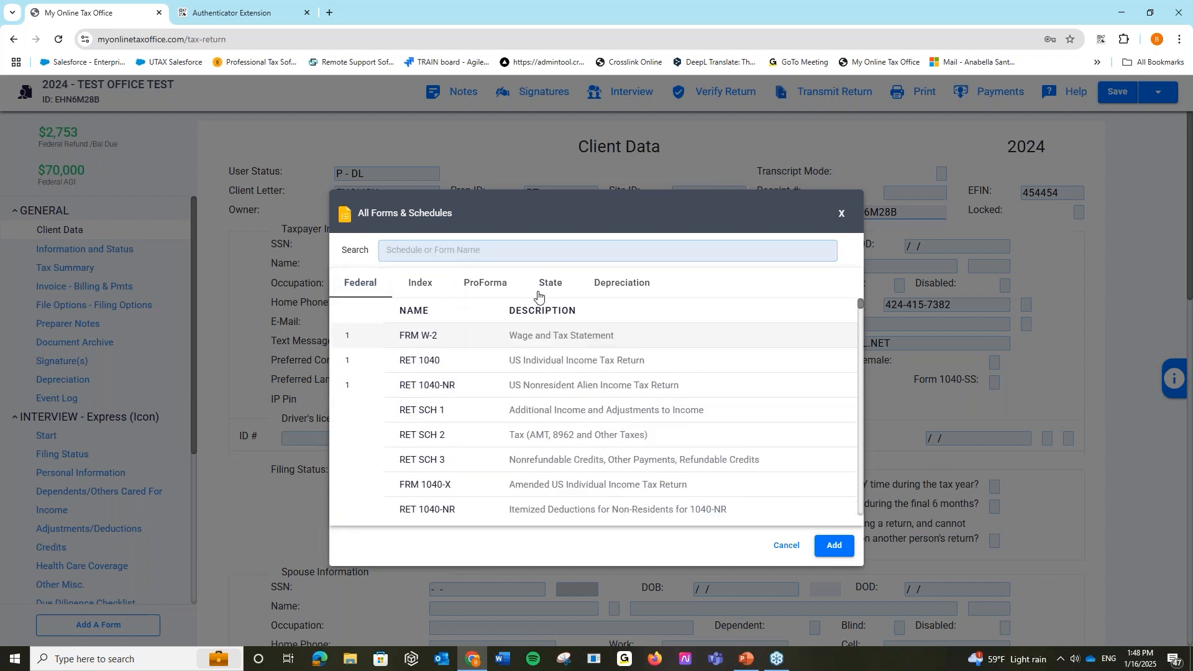
click(557, 284)
click(786, 254)
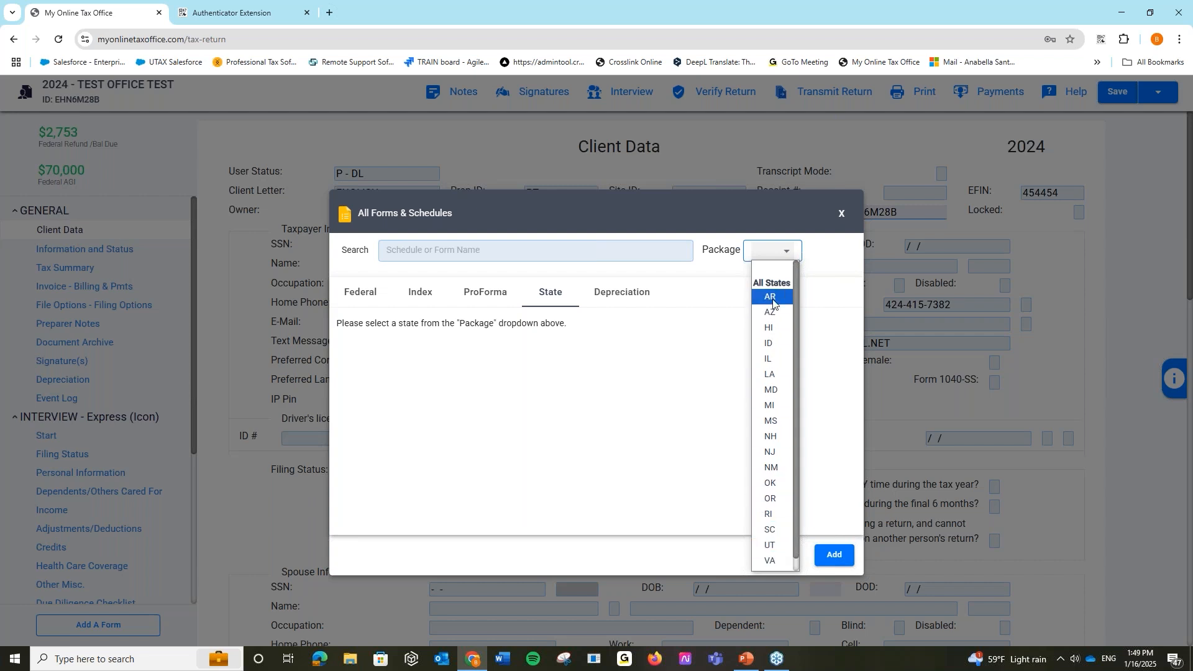
scroll(772, 539, down, 1)
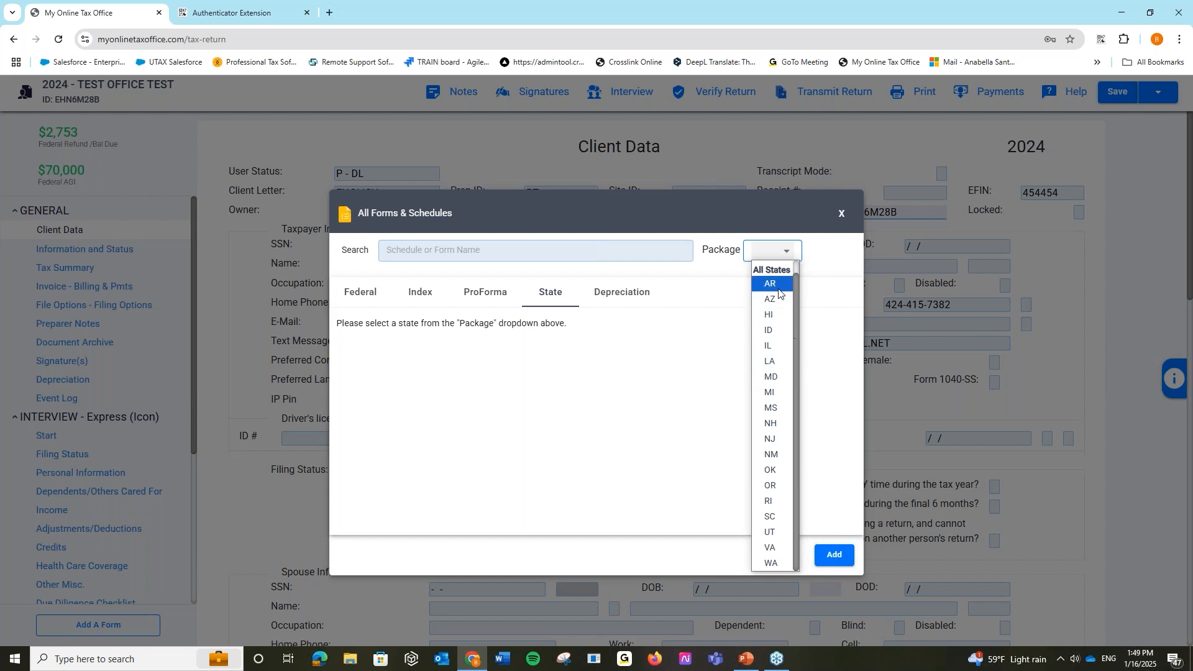
click(771, 331)
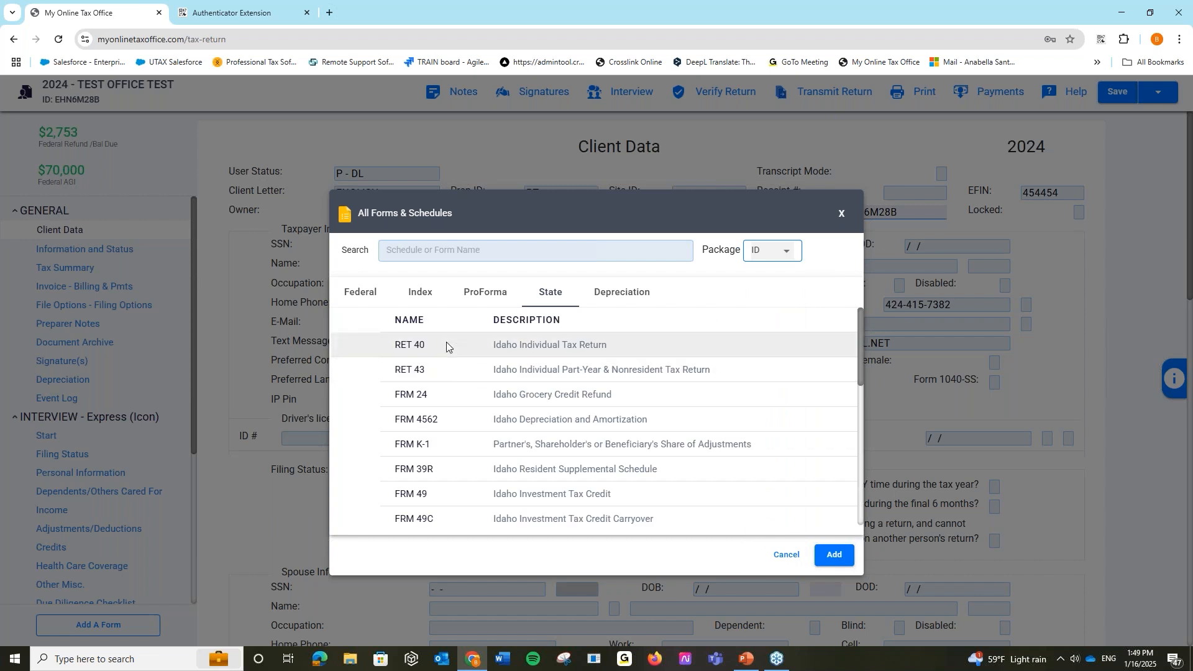
- Close the forms list and open the Express interview's Let's Get Started page
click(792, 559)
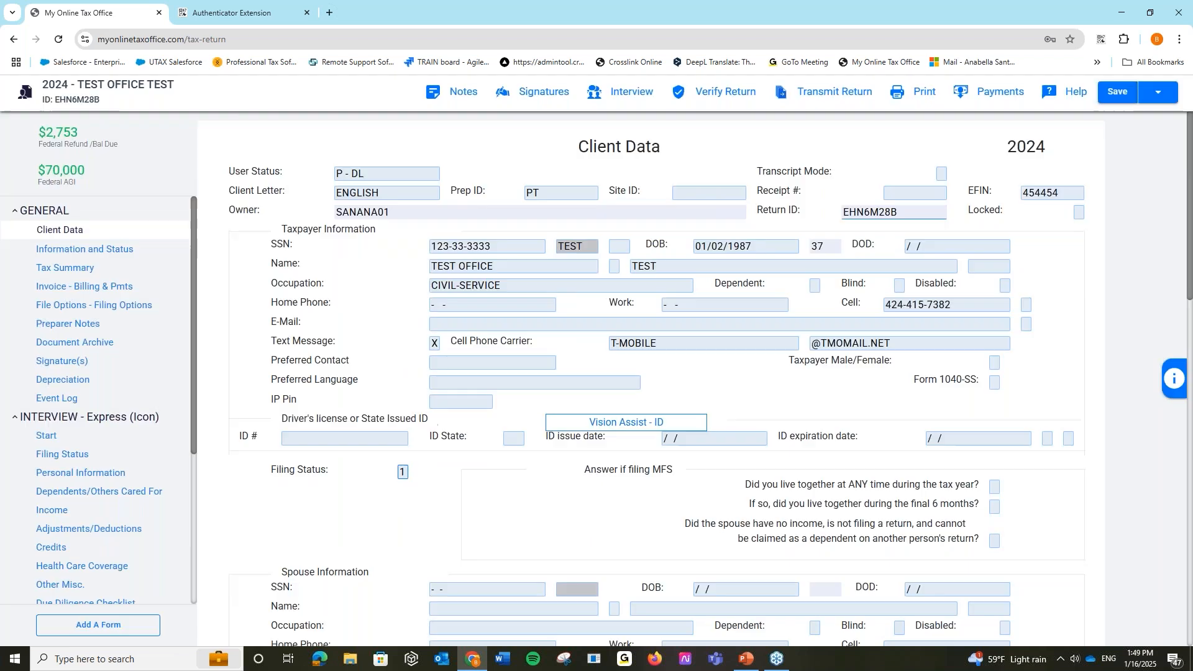
scroll(133, 597, down, 3)
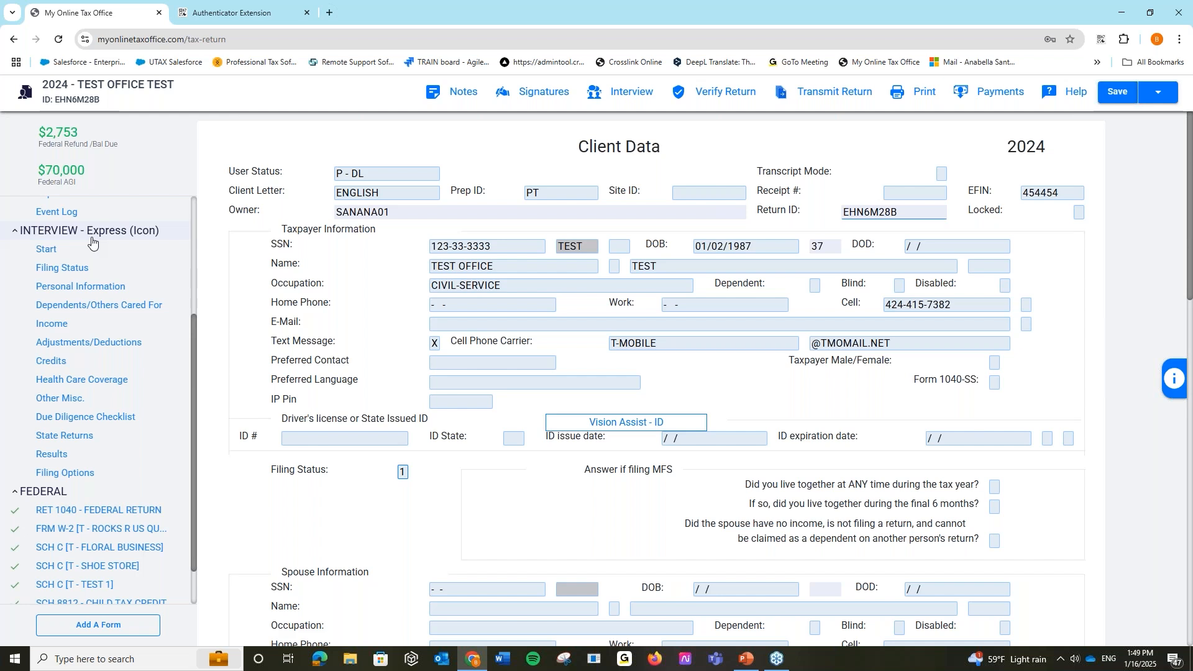
click(595, 93)
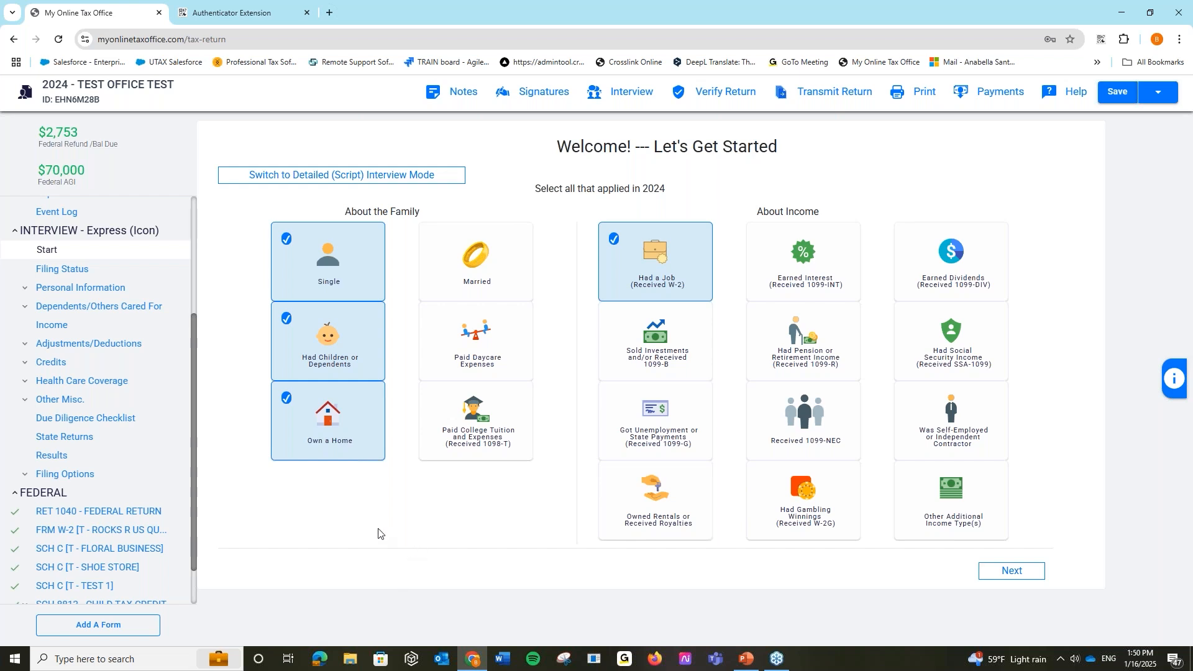
- Switch to Detailed (Script) Interview Mode and open the 2024 invoice with fees 400.00, 5.00, 200.00
click(26, 308)
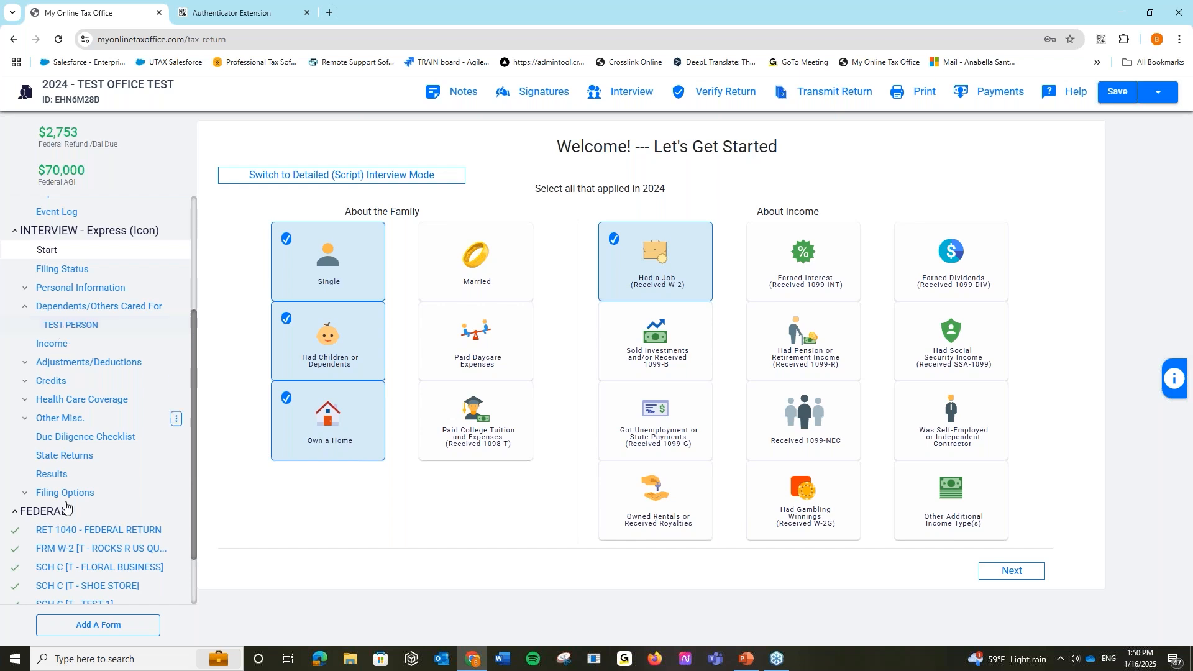
scroll(81, 543, down, 1)
scroll(99, 302, up, 1)
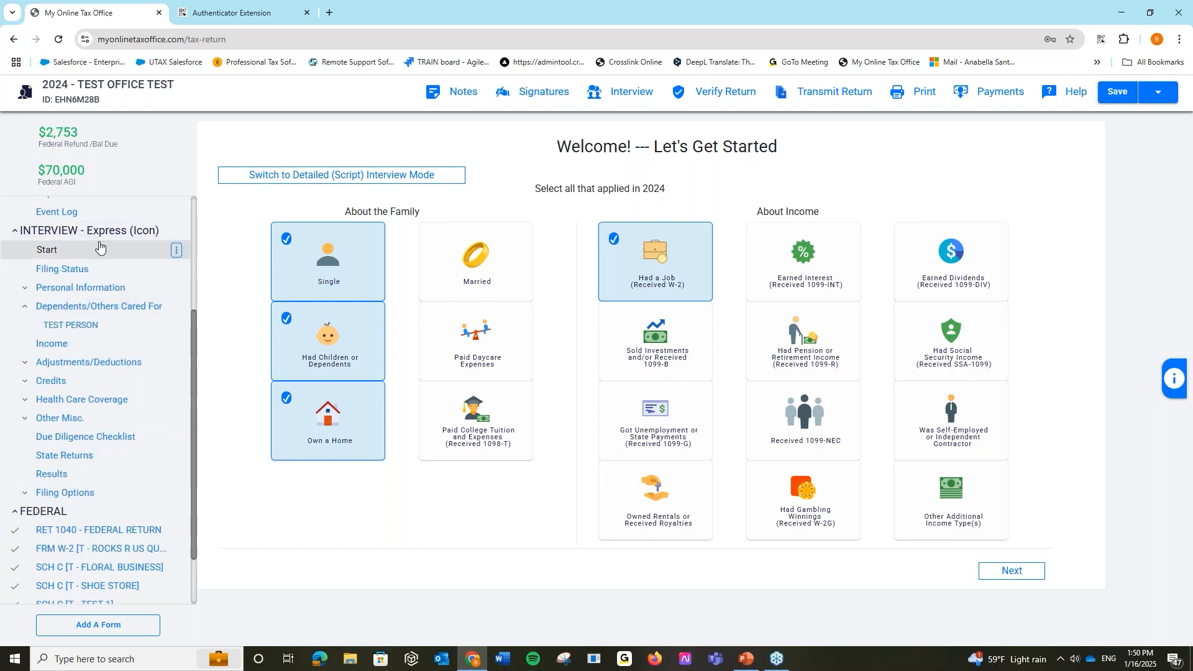
scroll(137, 519, down, 1)
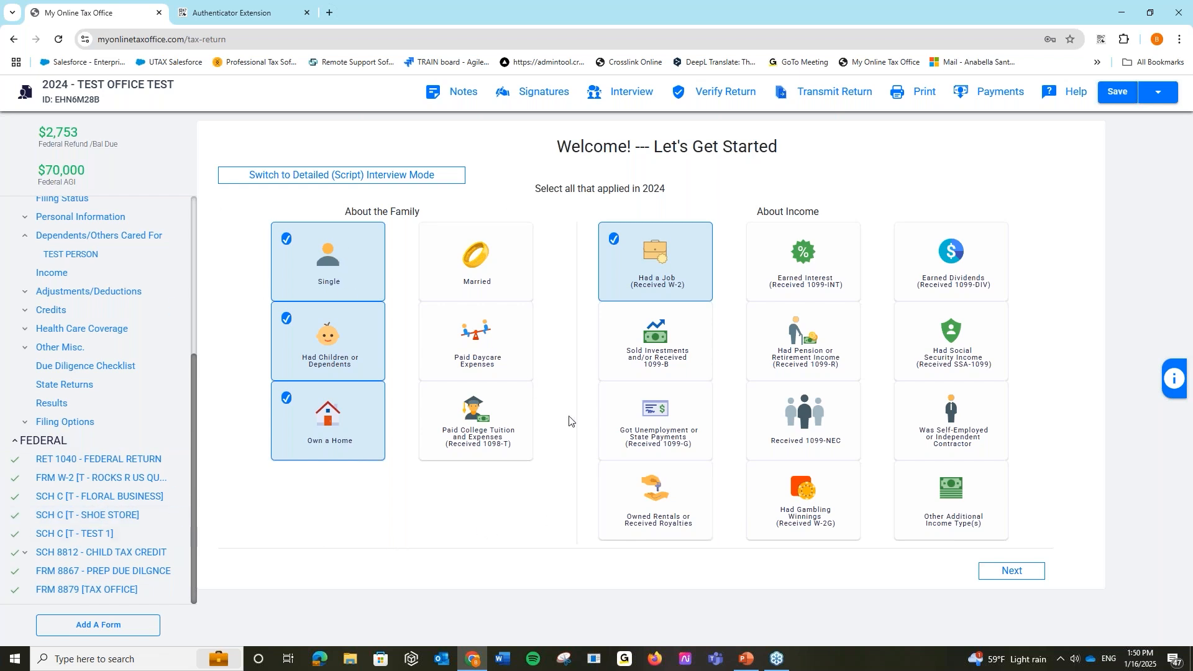
click(410, 176)
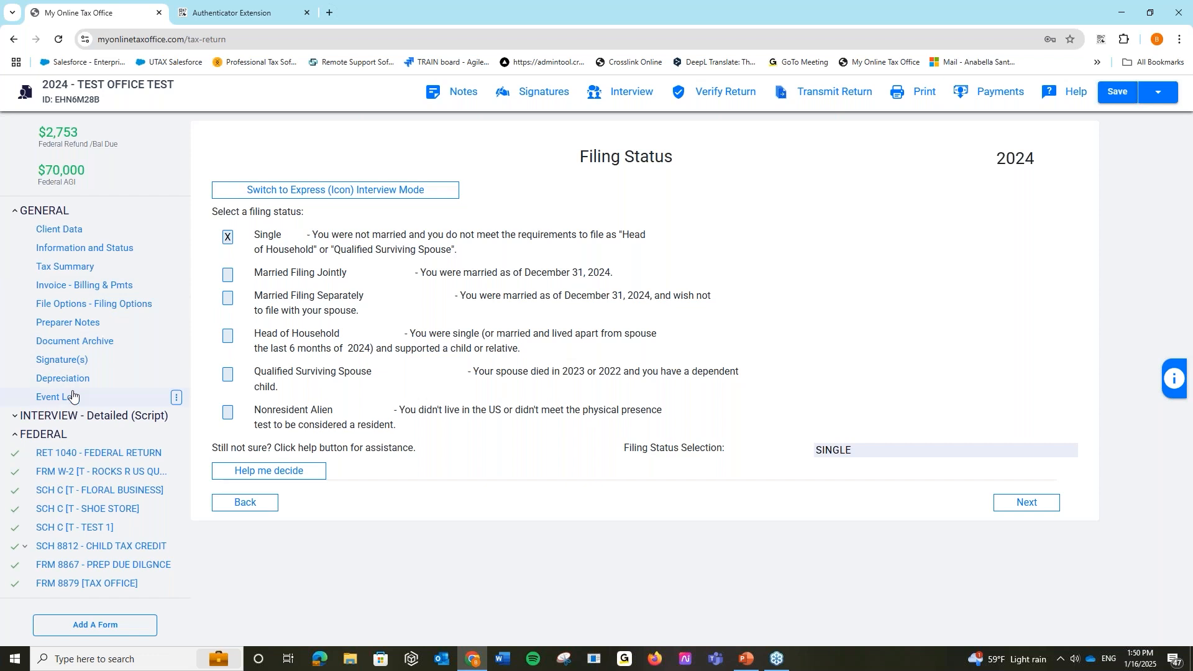
click(81, 285)
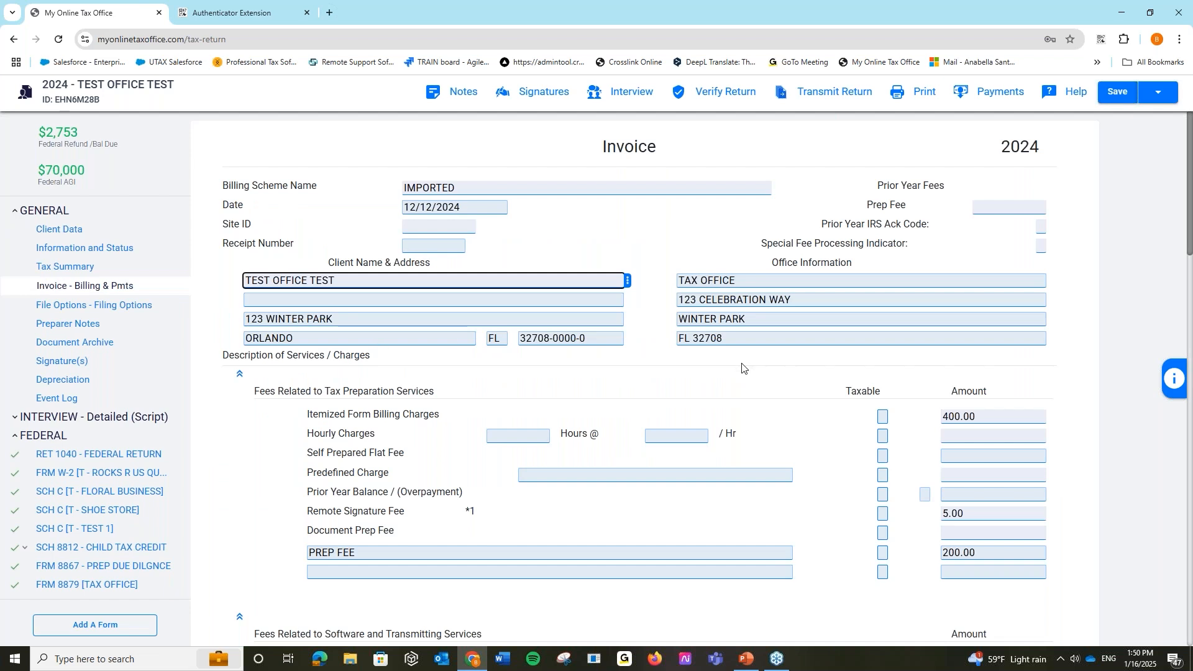
- Change the PREP FEE amount from 200.00 to 300.00, bringing total charges to 709.00
scroll(742, 368, down, 1)
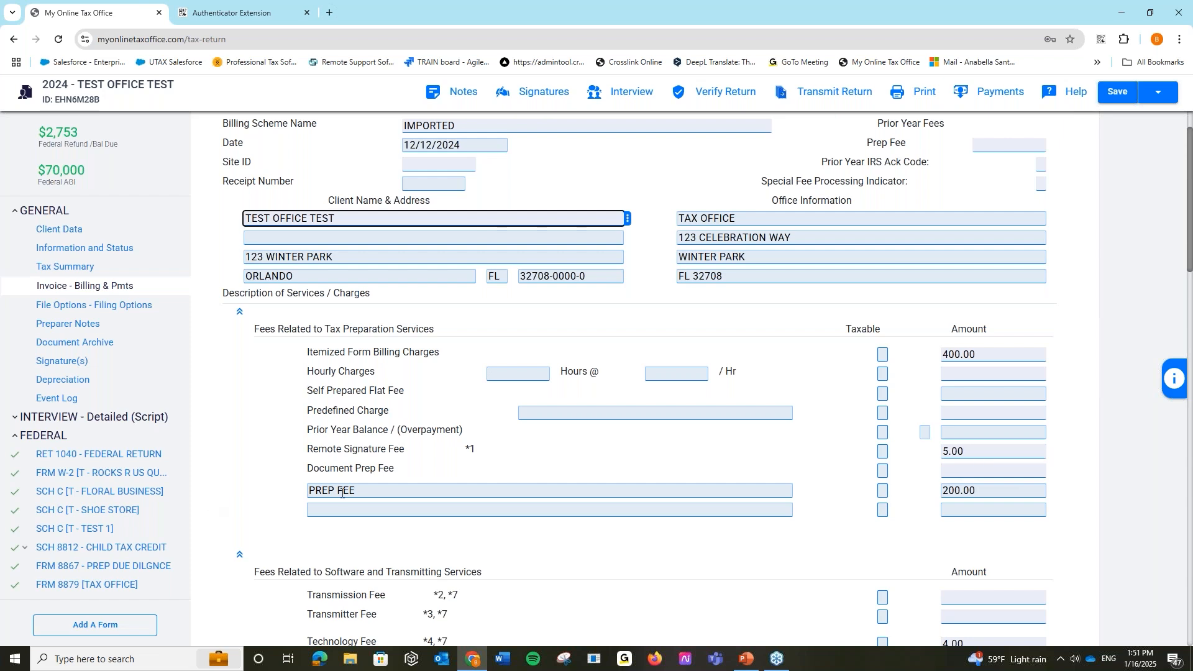
click(361, 493)
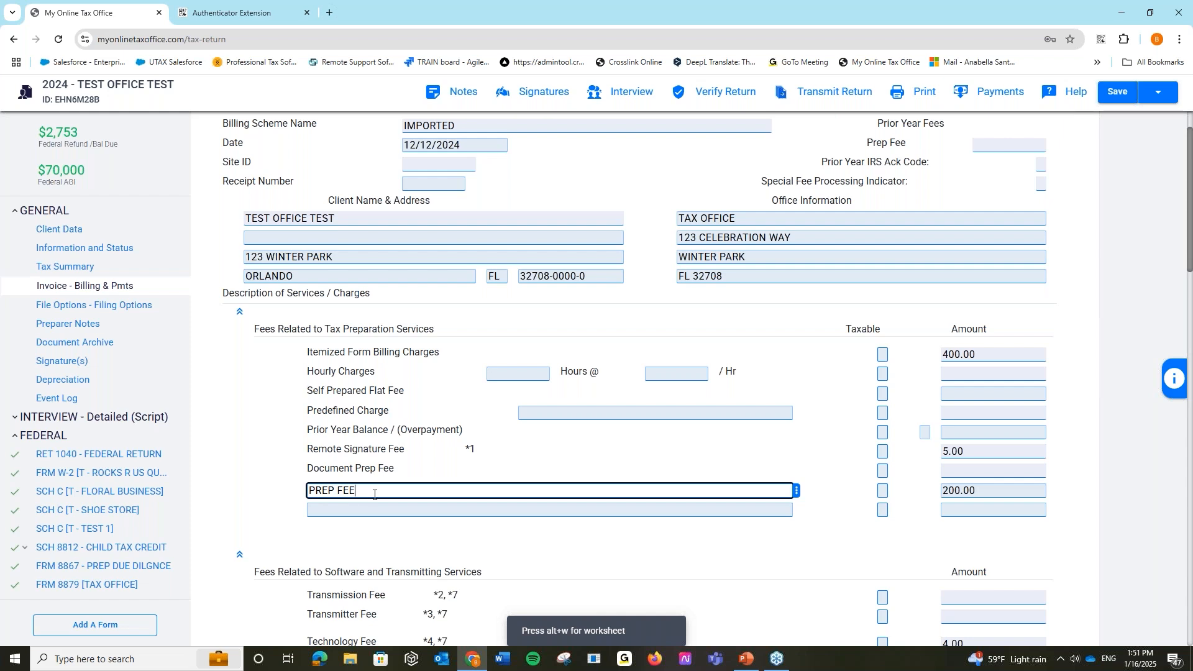
click(581, 463)
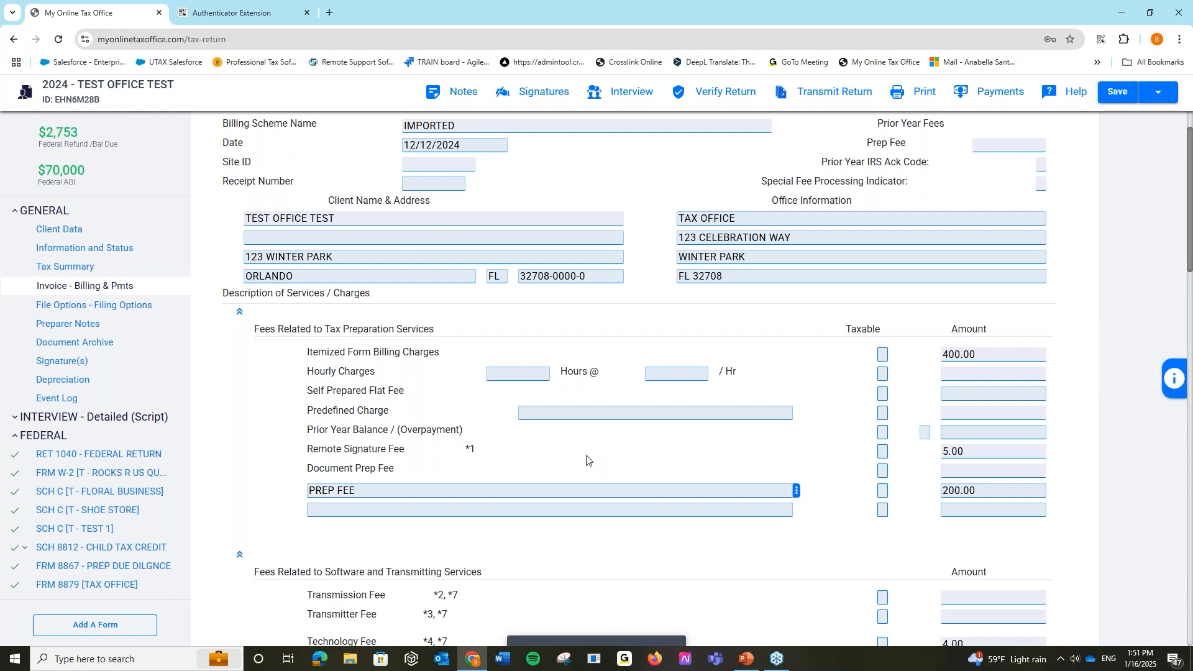
click(970, 490)
key(BackSpace)
text(3)
click(930, 504)
scroll(930, 504, down, 5)
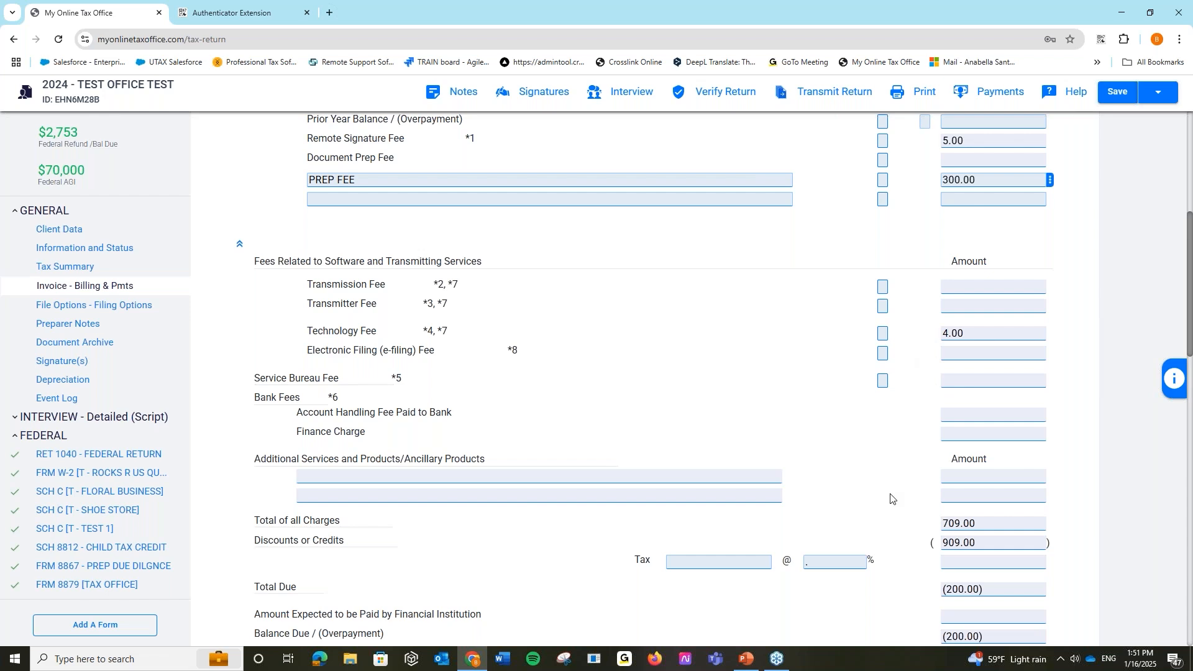
scroll(892, 498, down, 1)
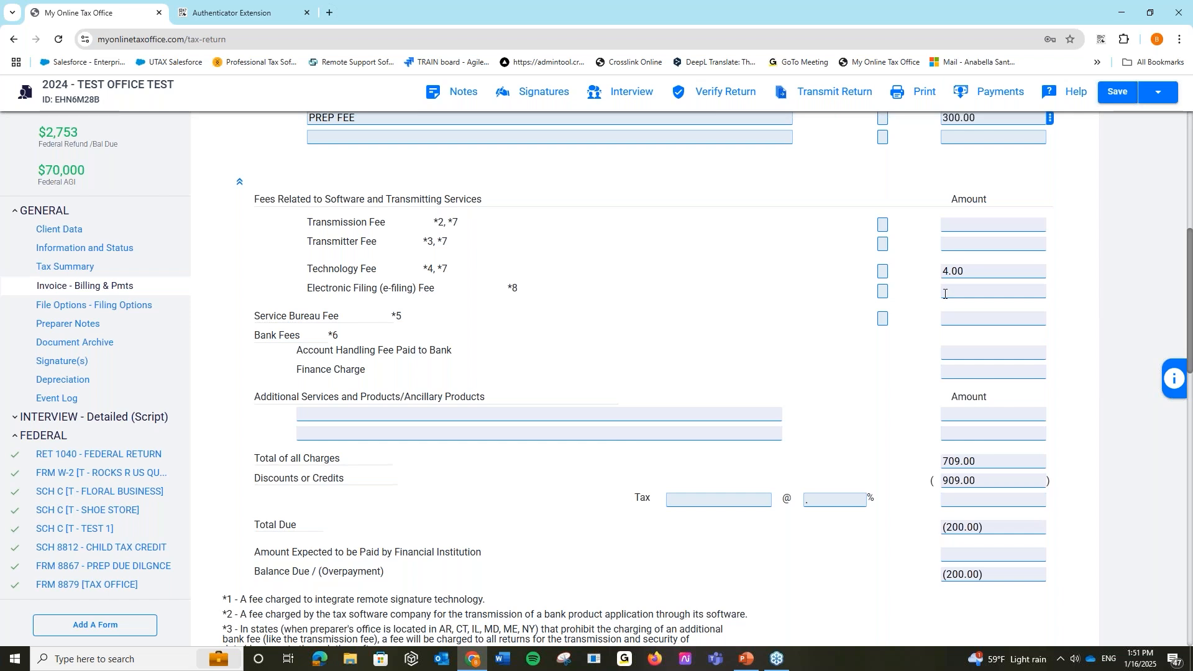
scroll(945, 294, up, 3)
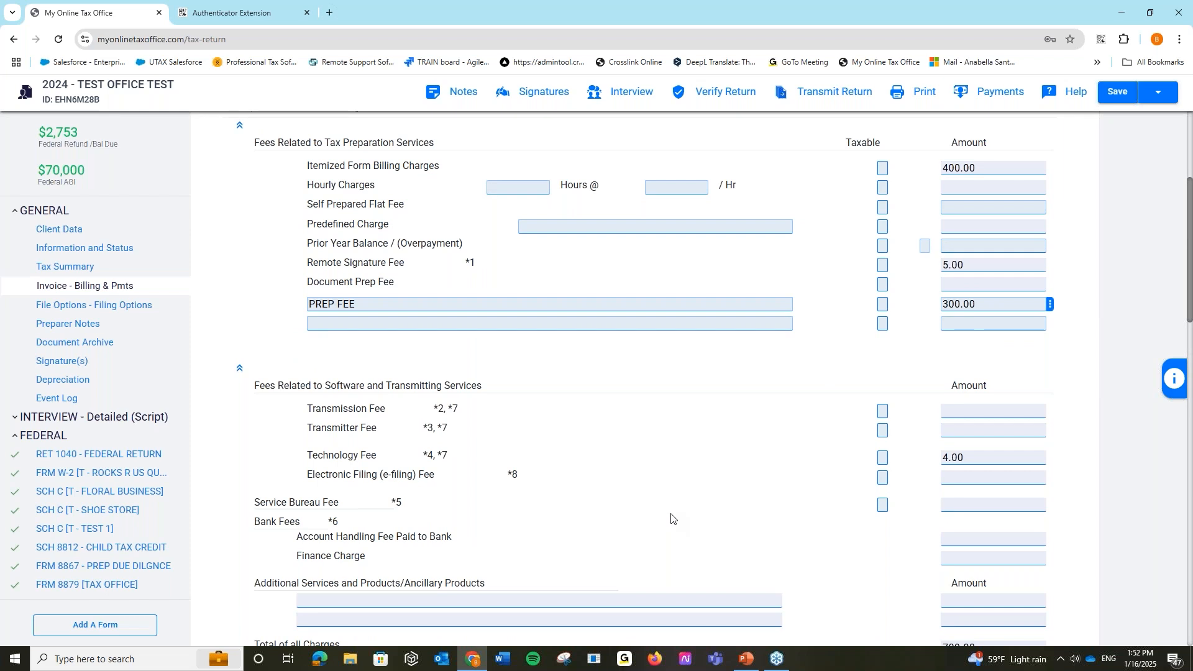
scroll(671, 517, down, 5)
scroll(671, 517, down, 6)
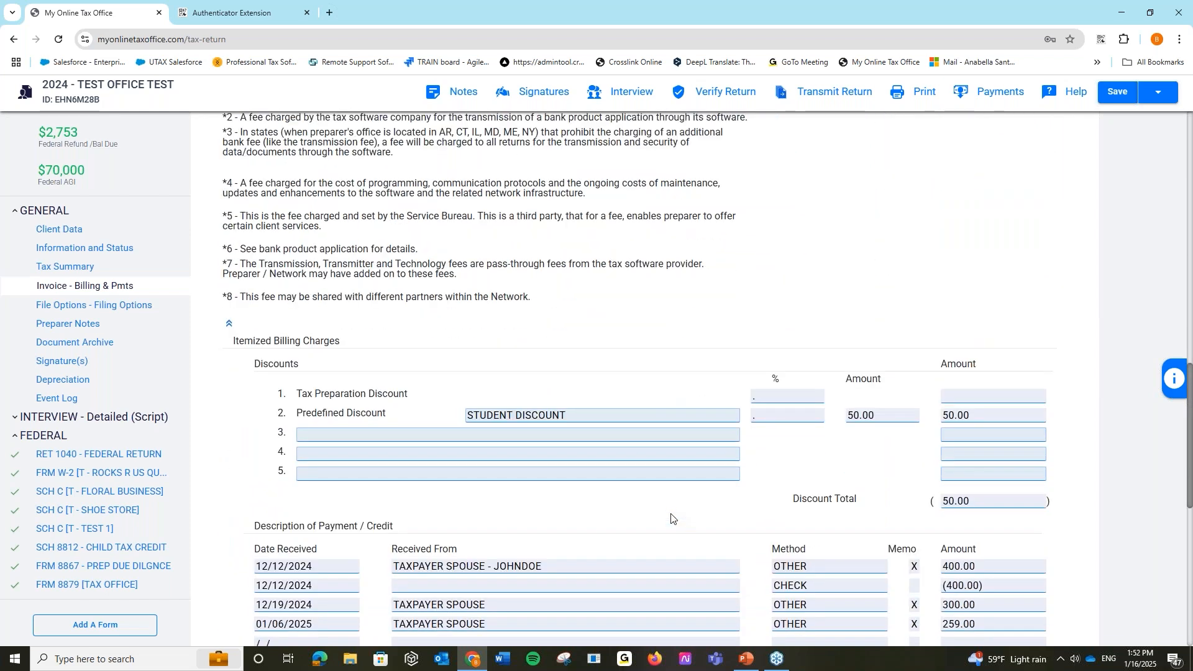
scroll(671, 516, down, 1)
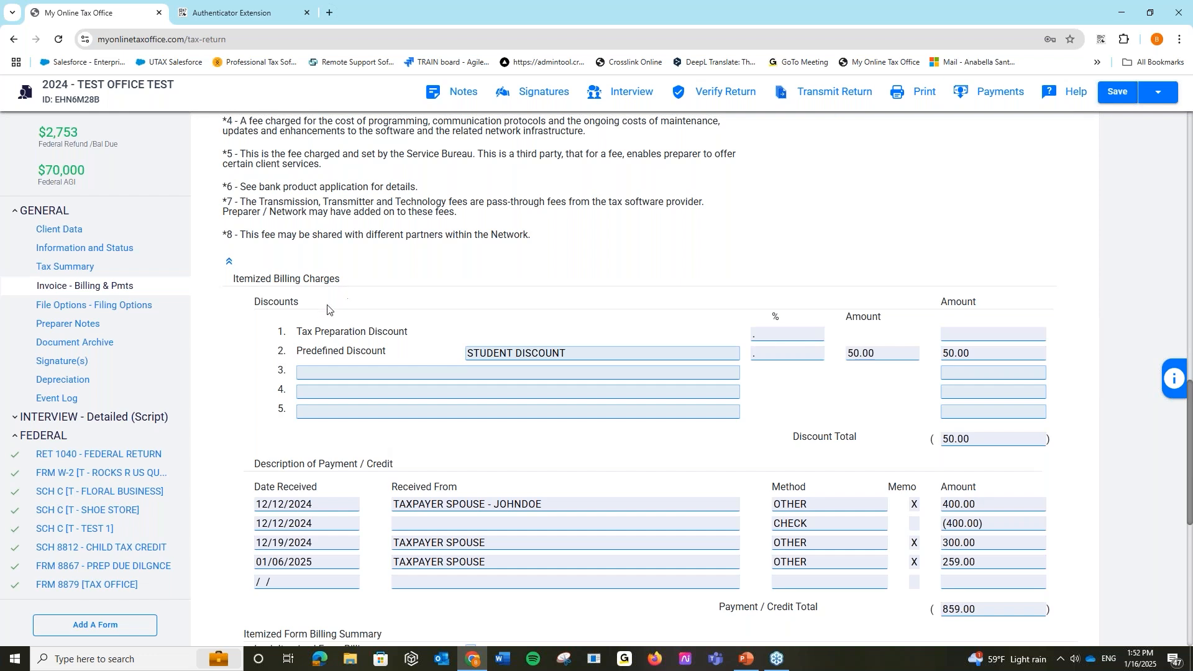
click(615, 352)
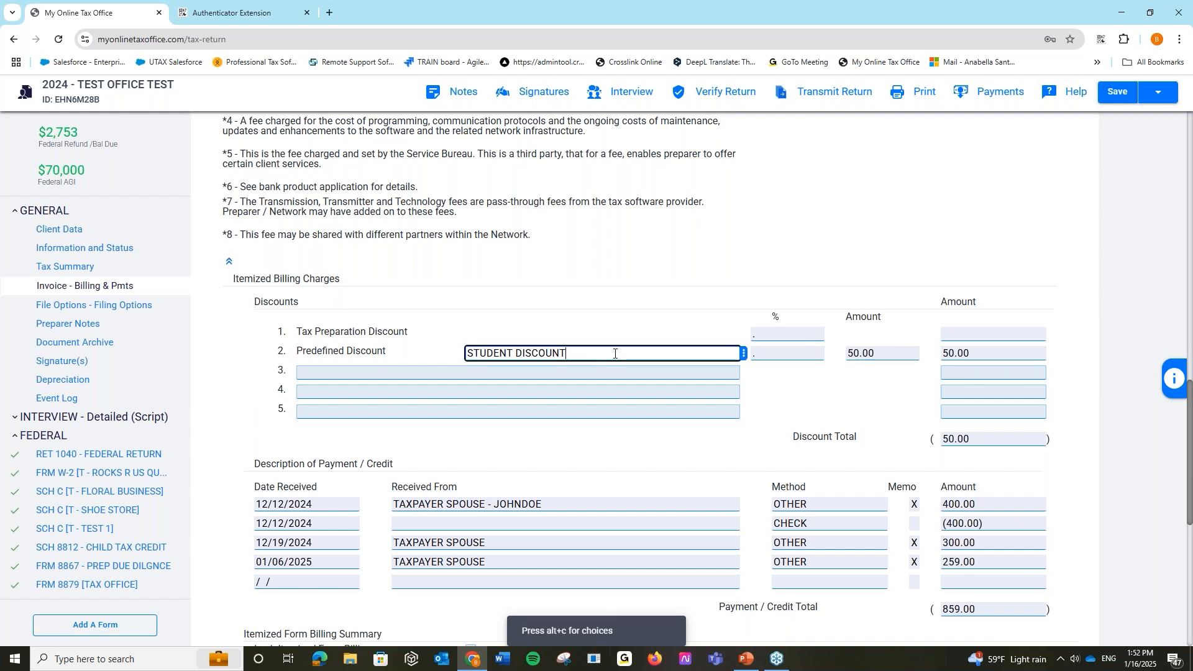
click(744, 355)
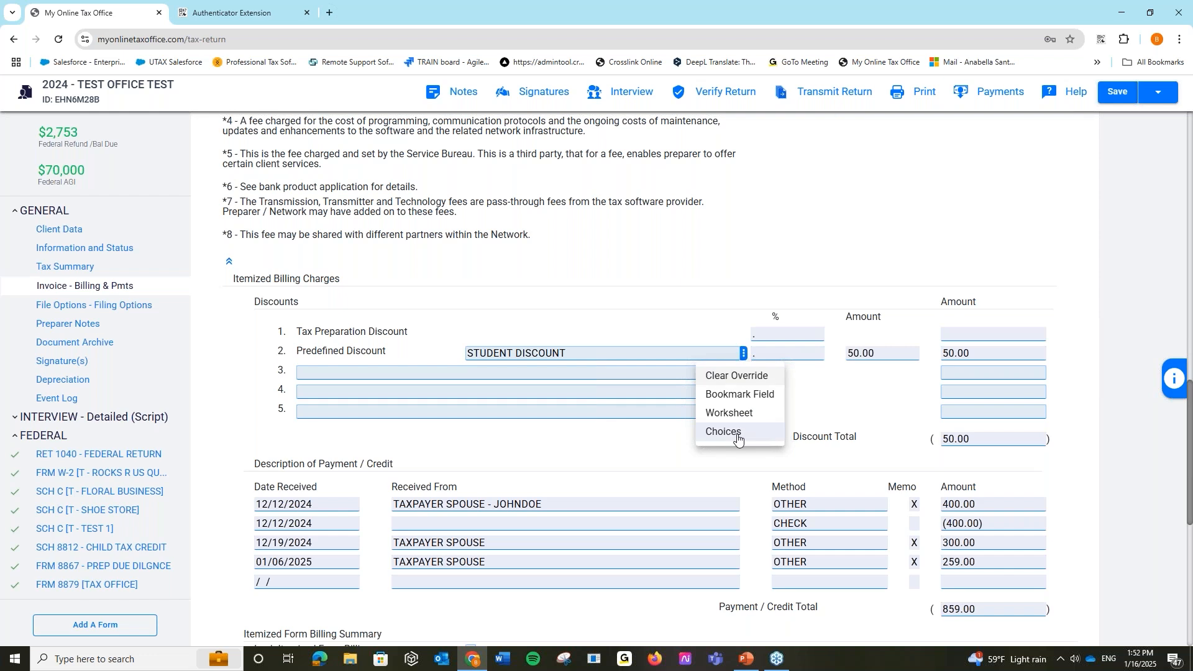
click(732, 434)
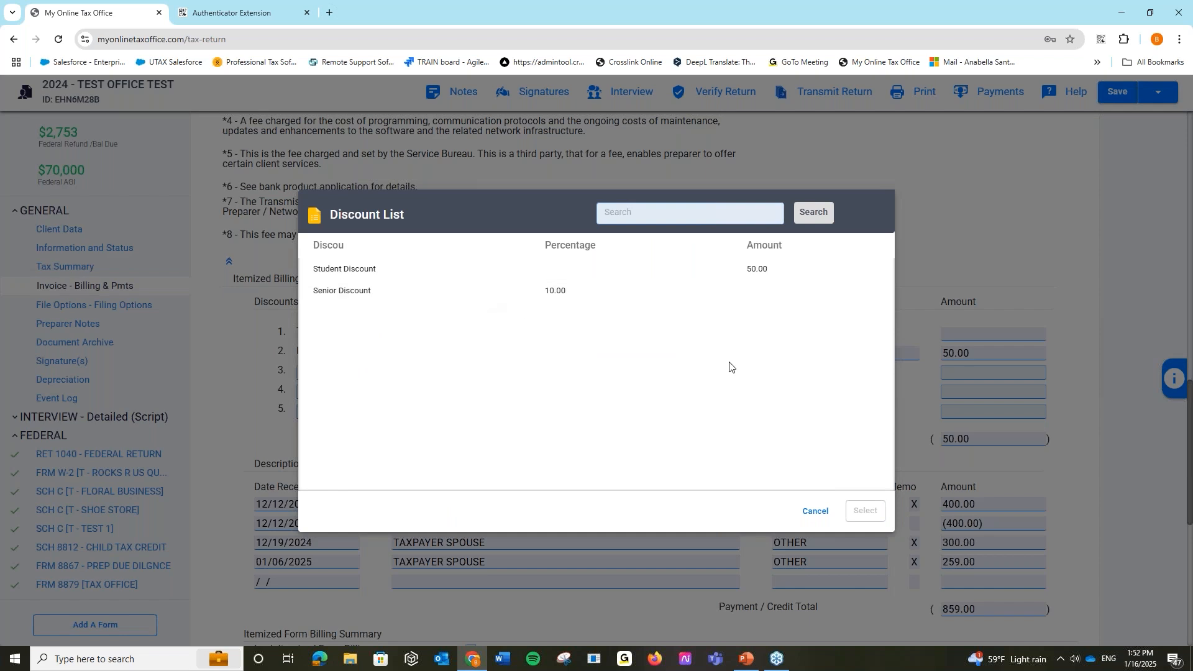
click(811, 511)
scroll(511, 469, down, 1)
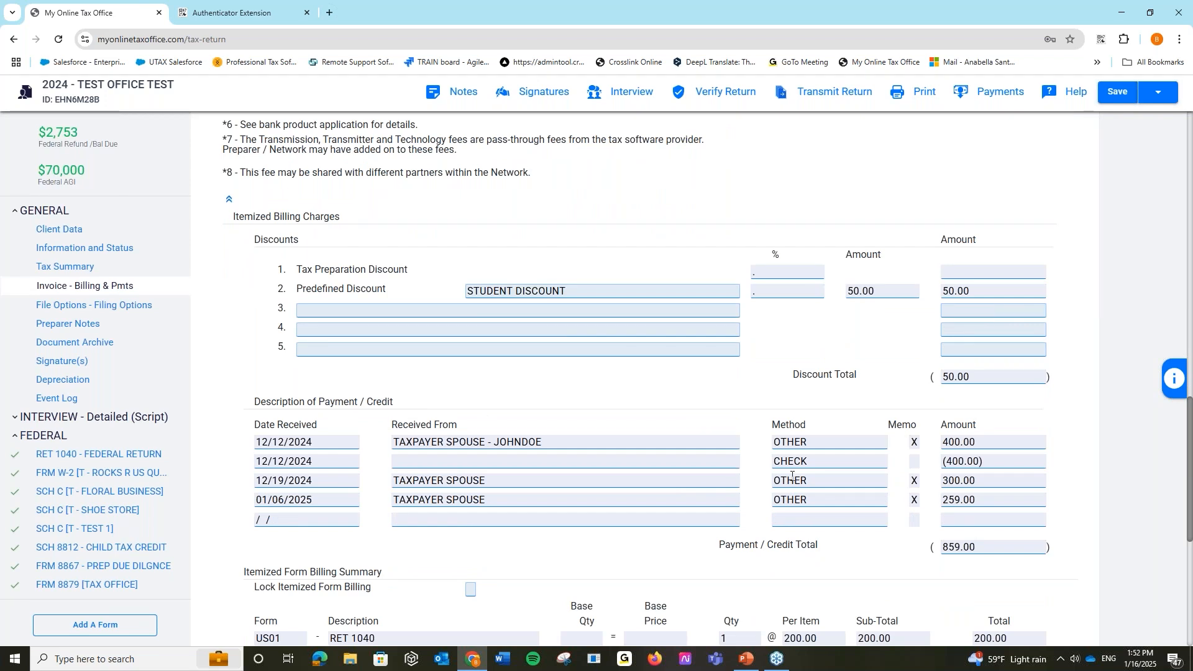
scroll(753, 483, down, 1)
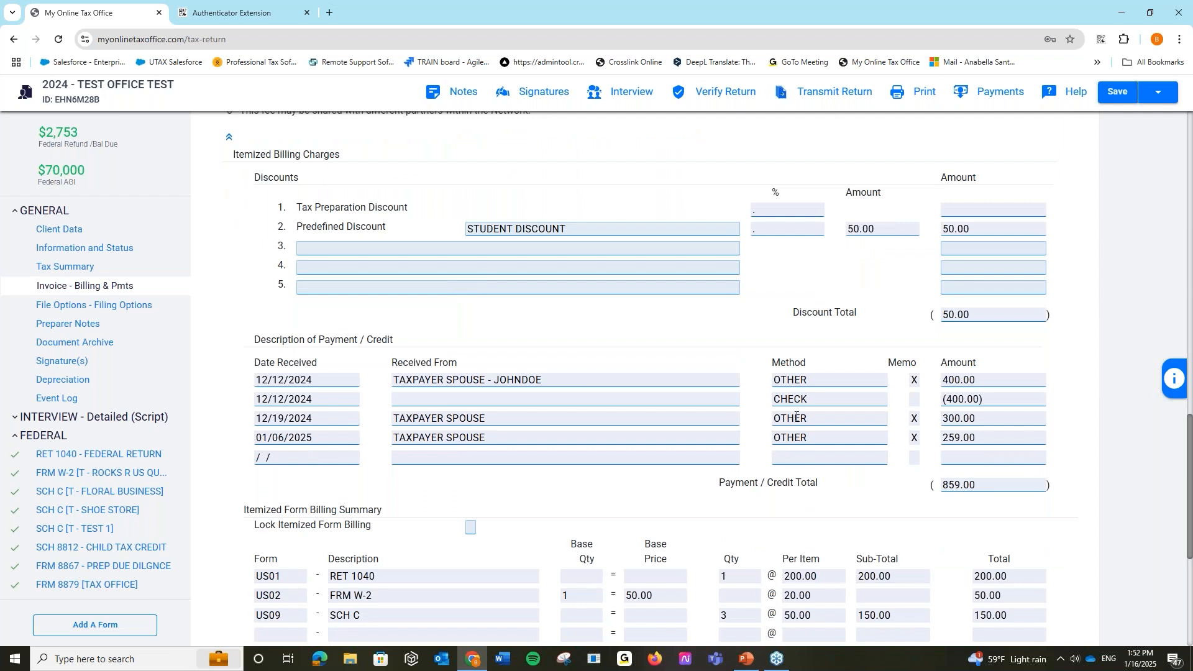
scroll(681, 461, down, 3)
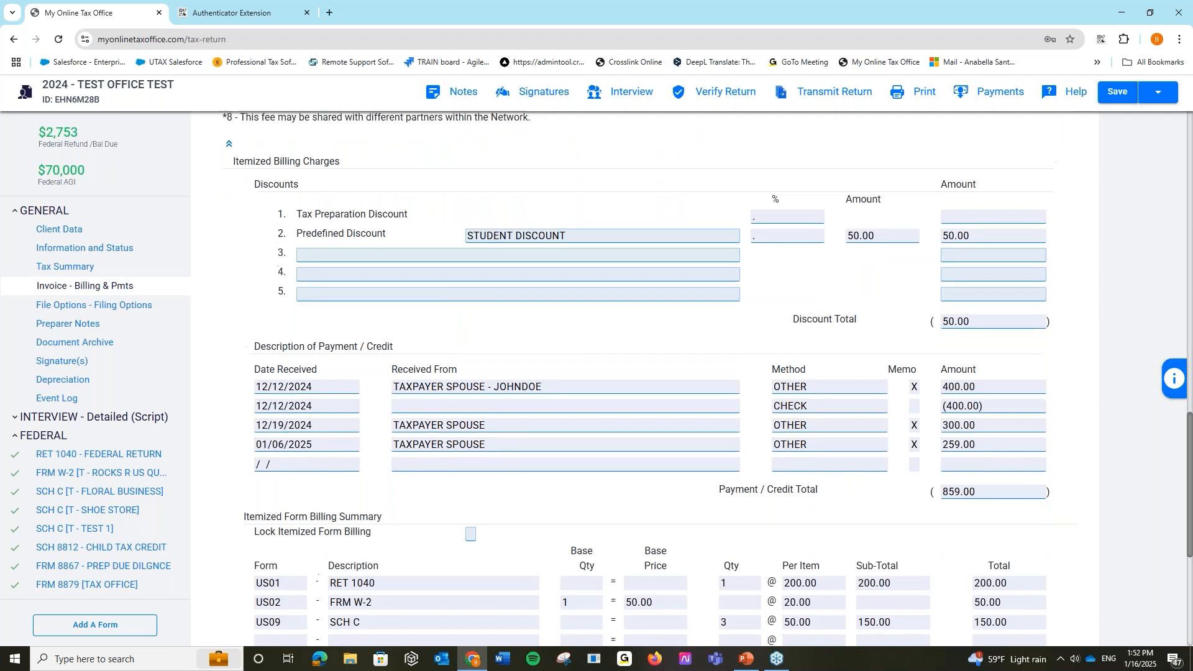
scroll(682, 461, down, 2)
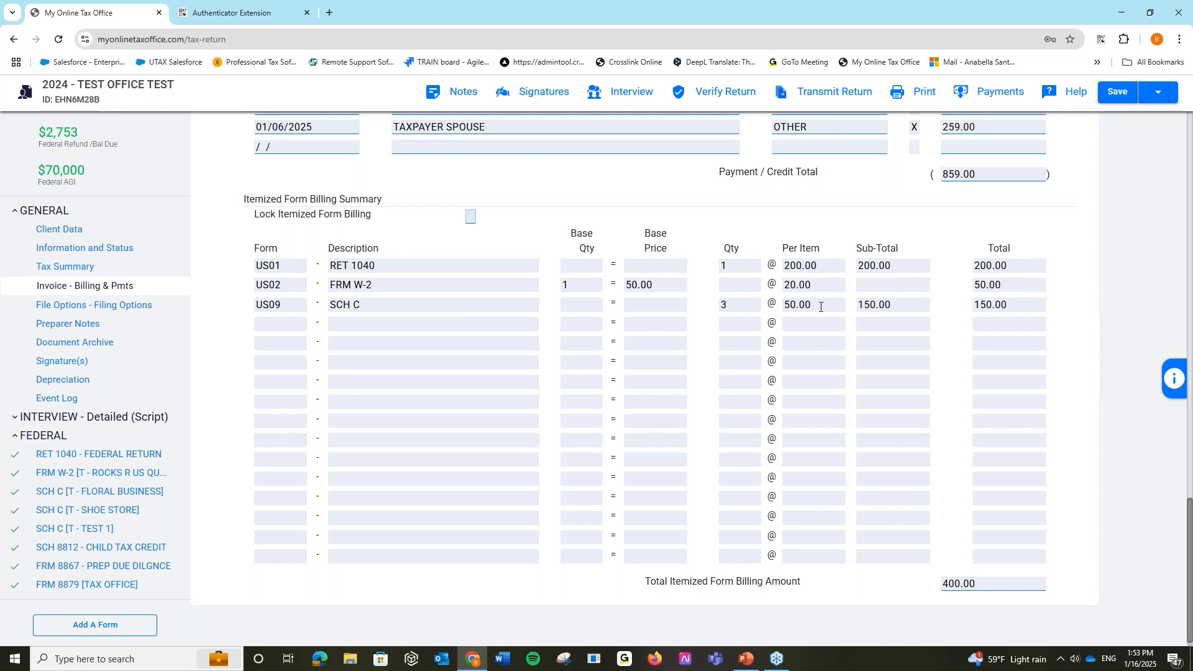
scroll(883, 342, up, 1)
scroll(491, 239, down, 1)
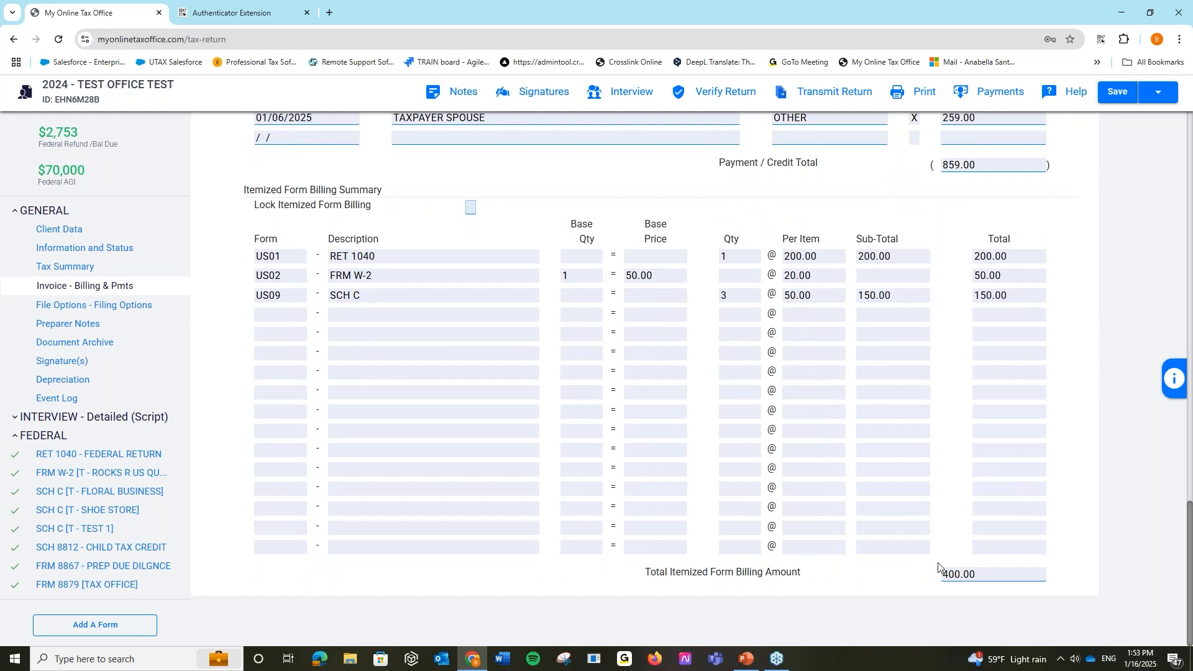
scroll(908, 461, up, 15)
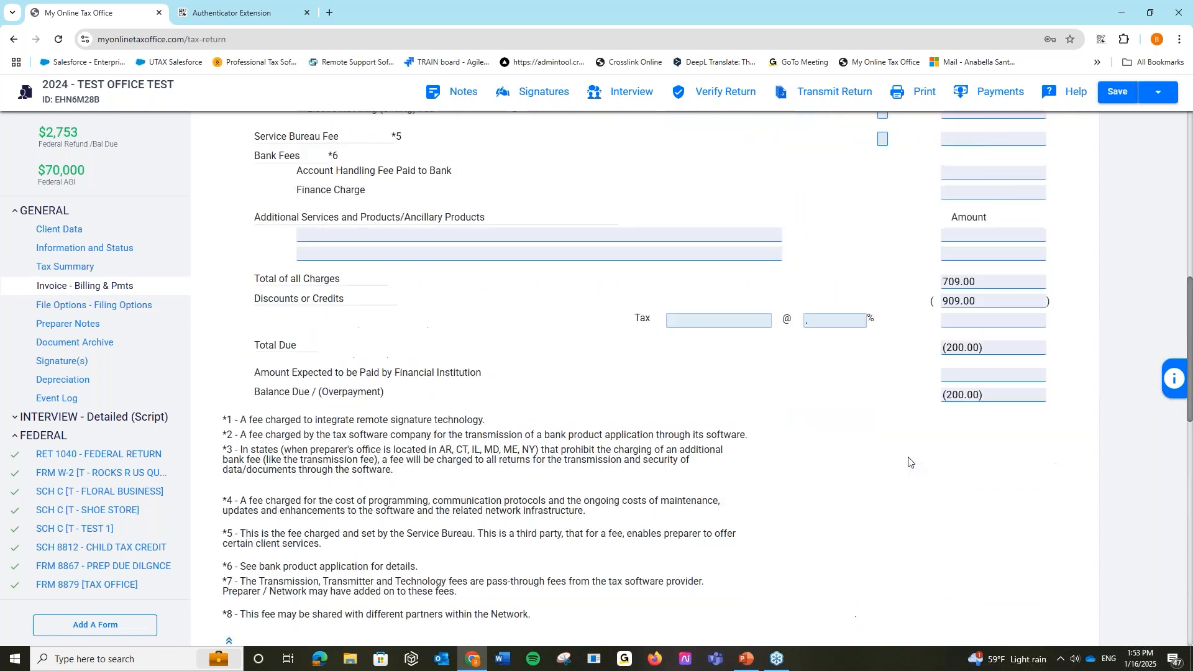
scroll(909, 461, up, 7)
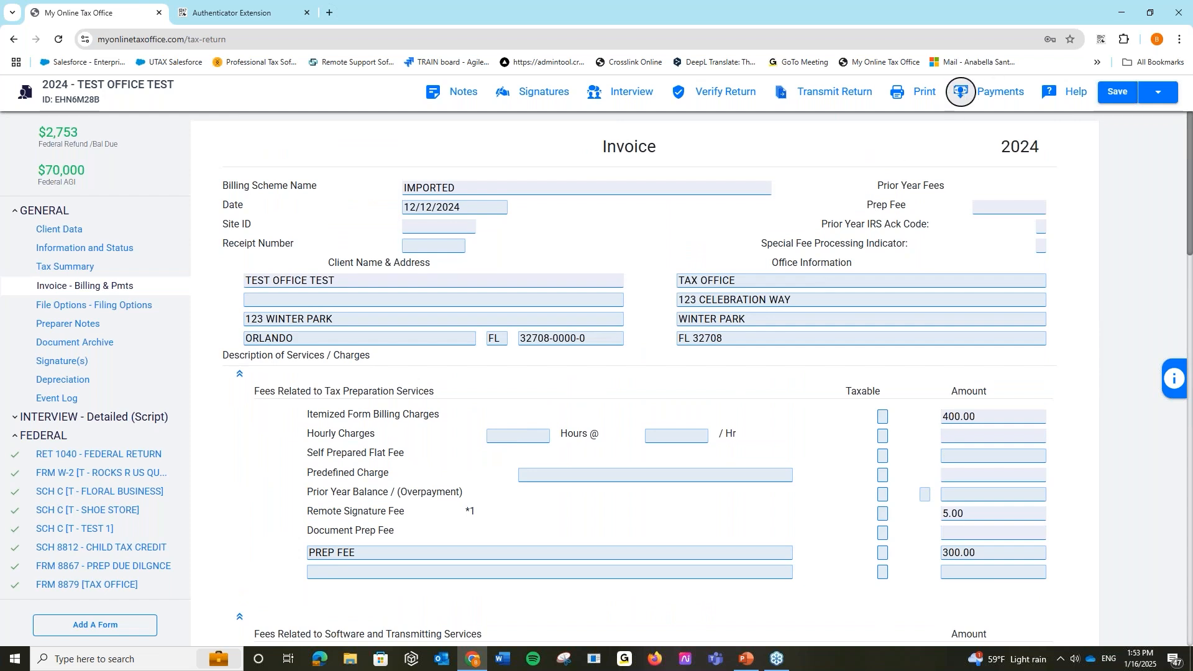
- Start a Capture Payment for this return and open its Payment Method list
click(959, 91)
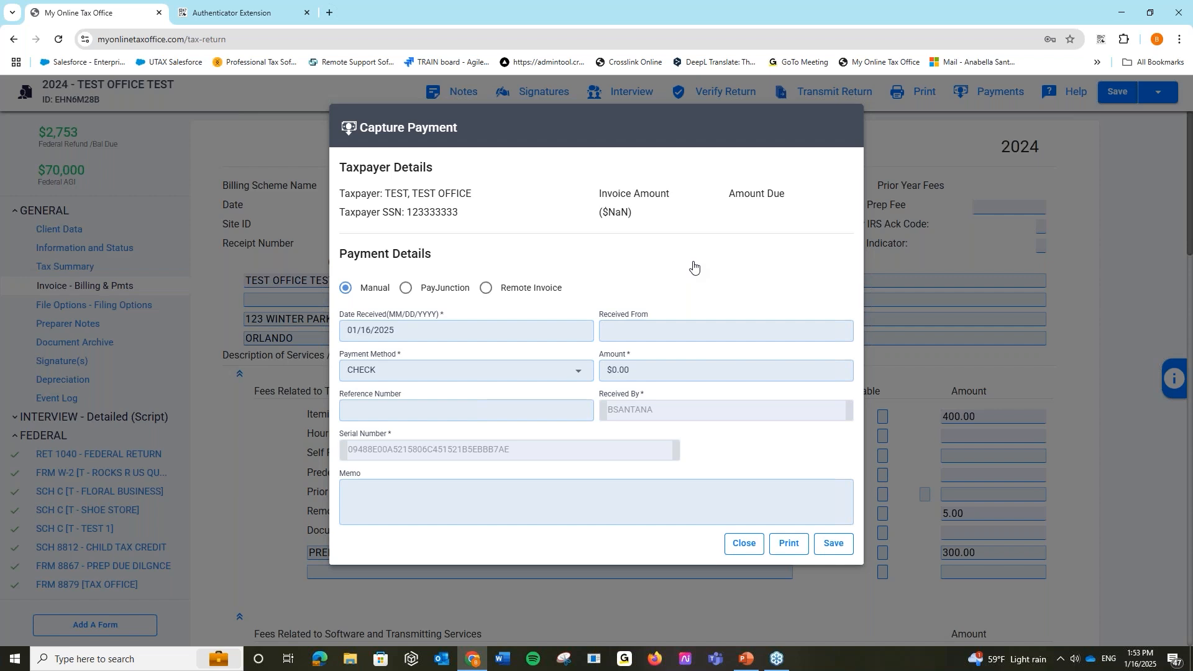
click(591, 366)
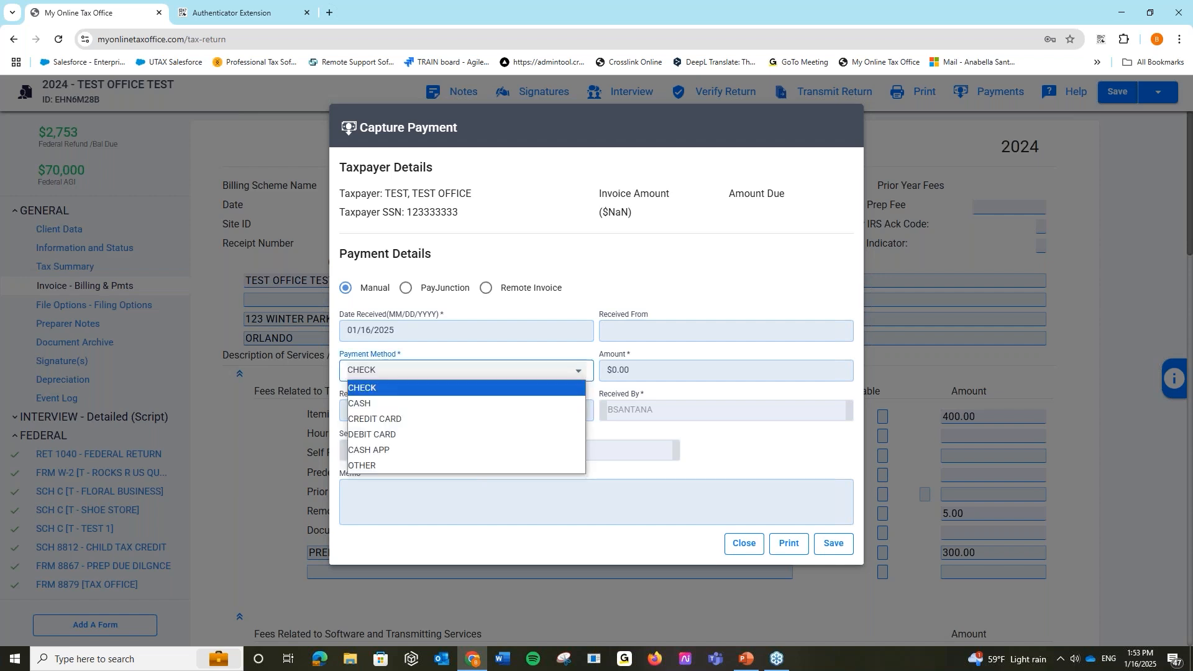
- Set the payment method to OTHER with the memo 'Square payment'
click(404, 468)
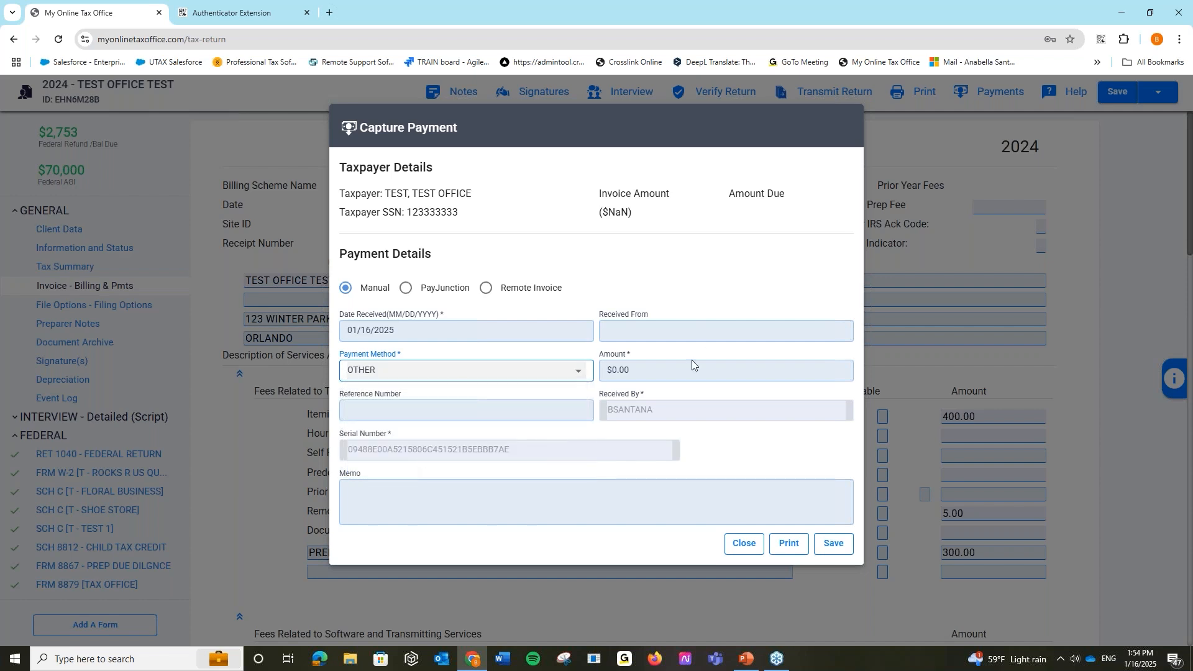
click(400, 495)
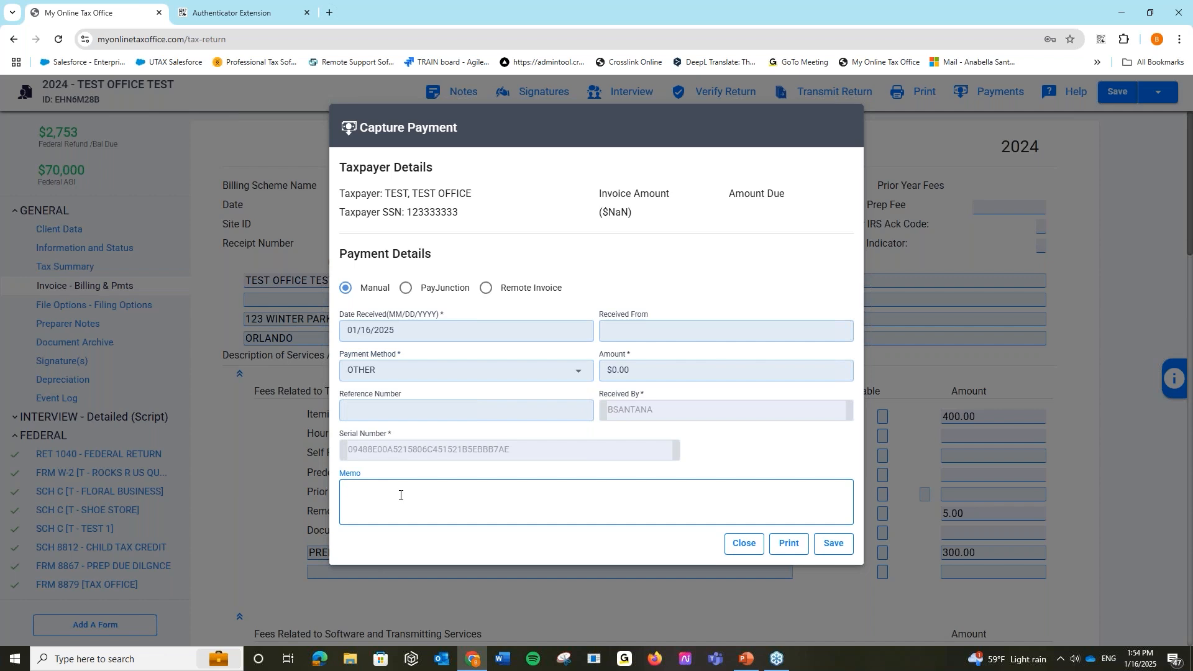
text(Square payment)
click(612, 369)
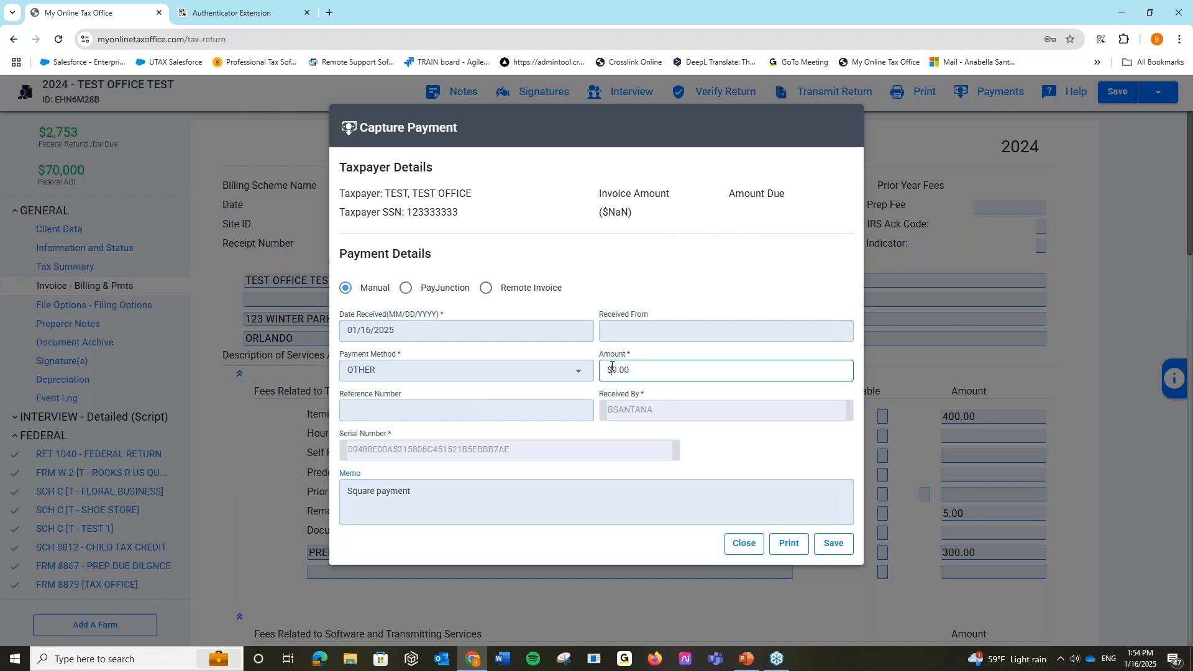
text(5)
click(629, 333)
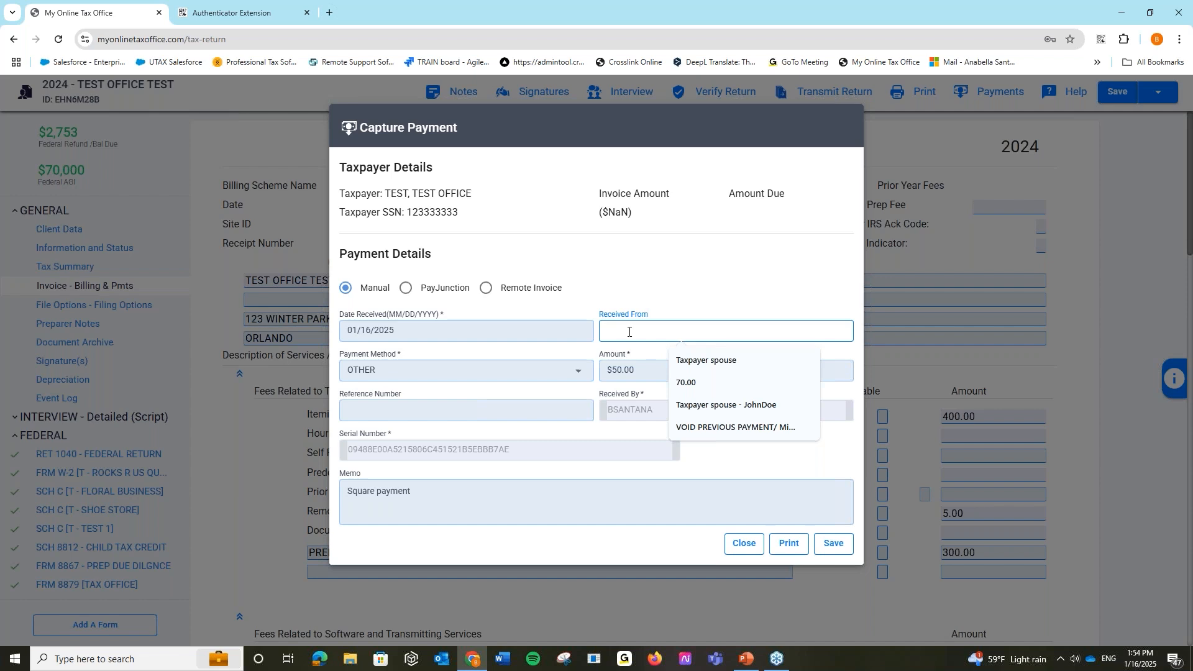
click(638, 275)
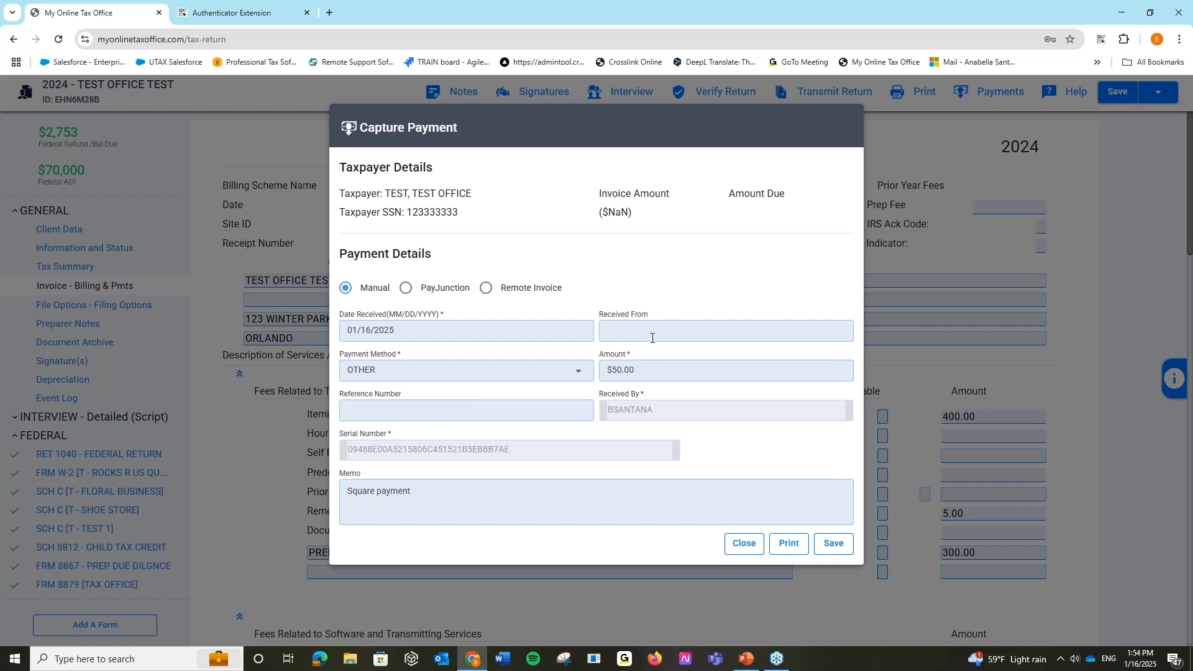
- Change the amount to -$100, choose Taxpayer spouse as the payer, and close the form
drag(651, 370, 586, 371)
key(BackSpace)
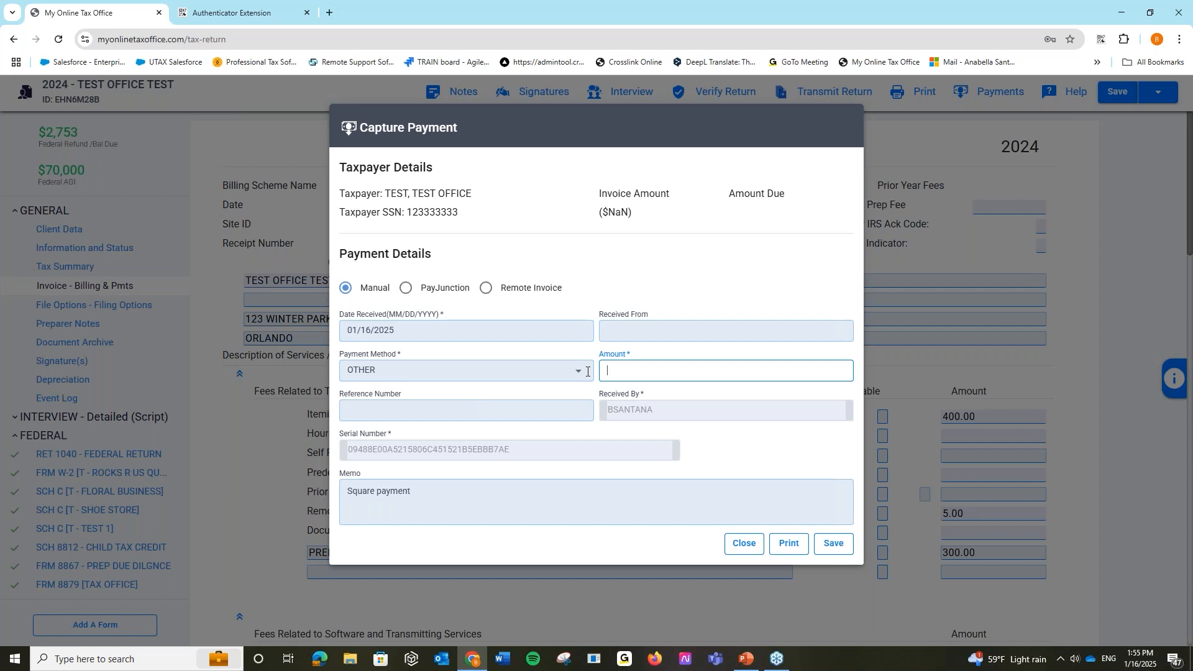
text(-$100)
click(624, 336)
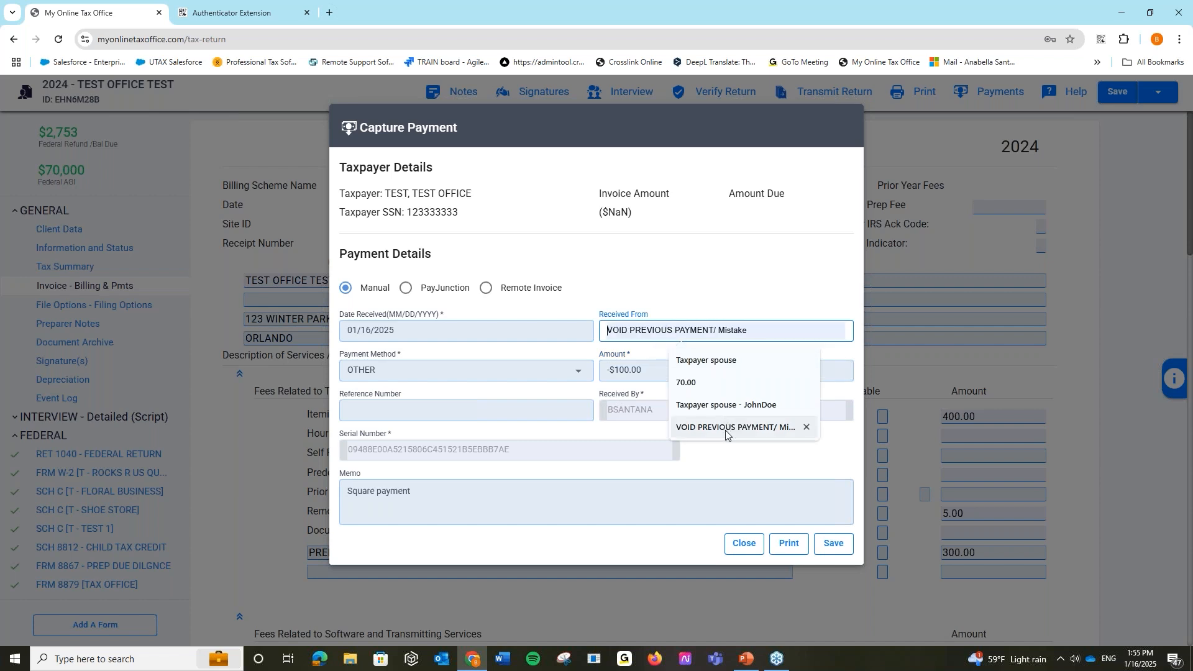
click(708, 362)
click(735, 280)
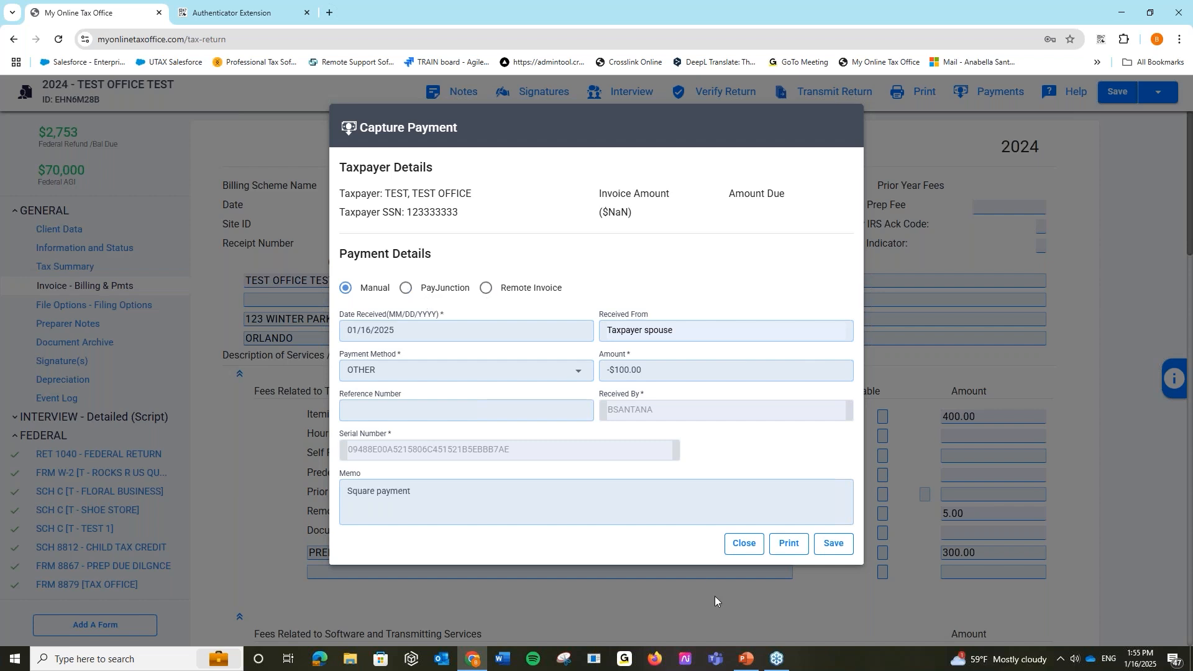
click(753, 546)
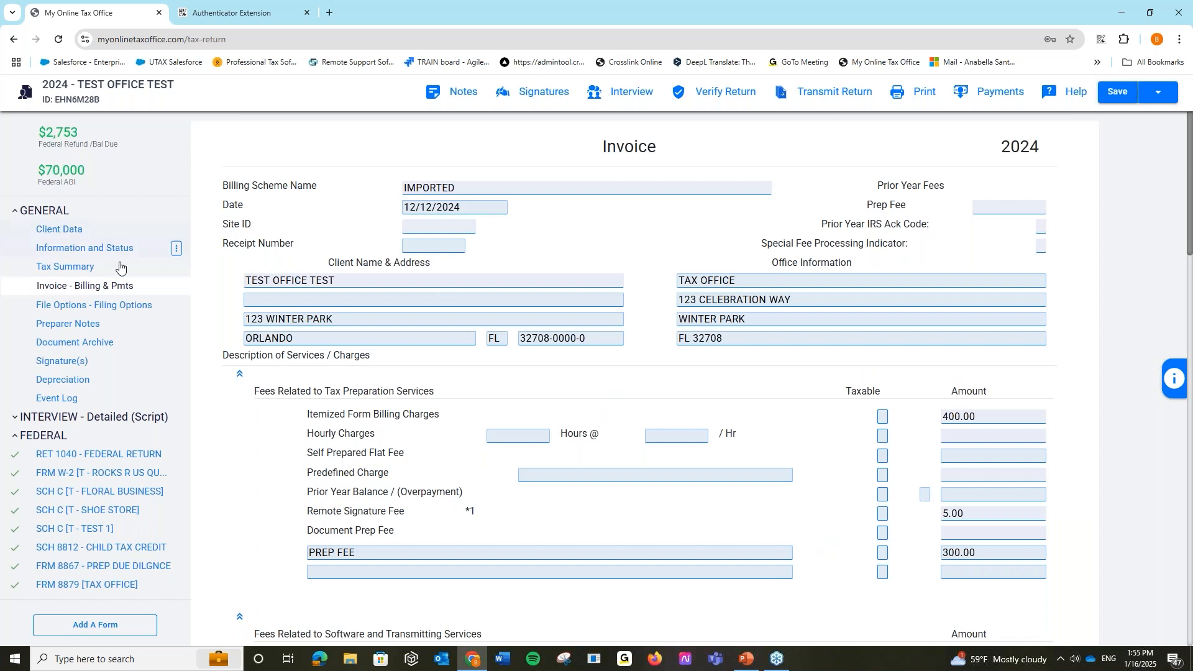
click(107, 347)
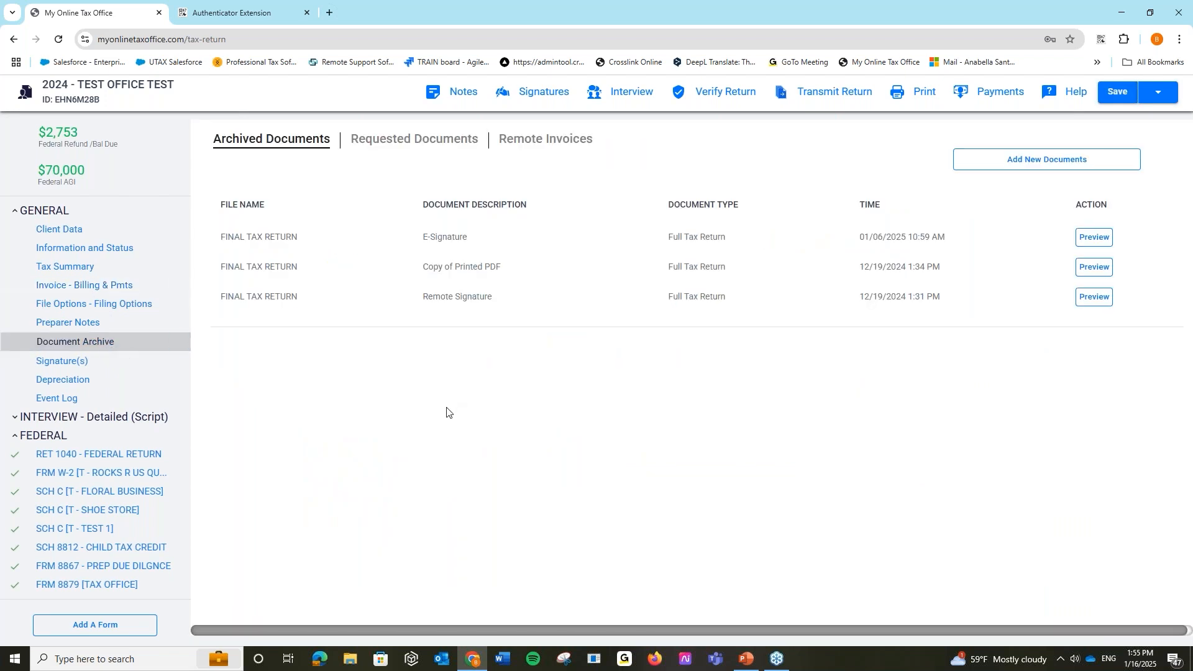
- Start a new document request addressed to the saved alternate e-mail address
click(429, 151)
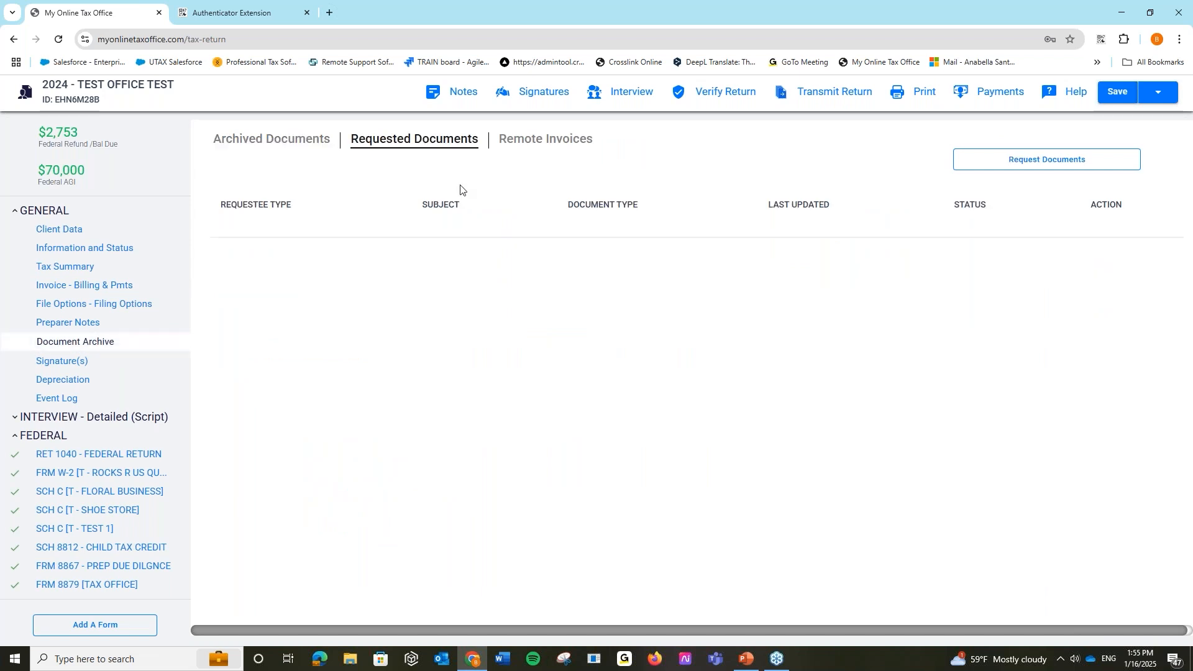
click(1094, 171)
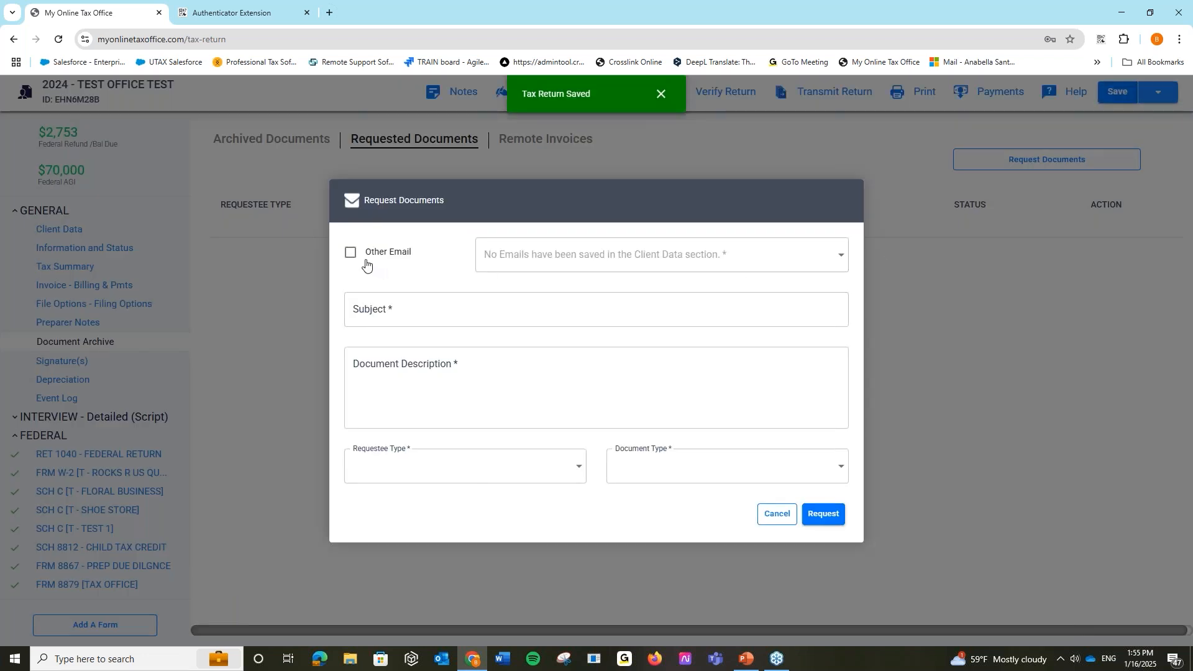
click(351, 256)
click(544, 255)
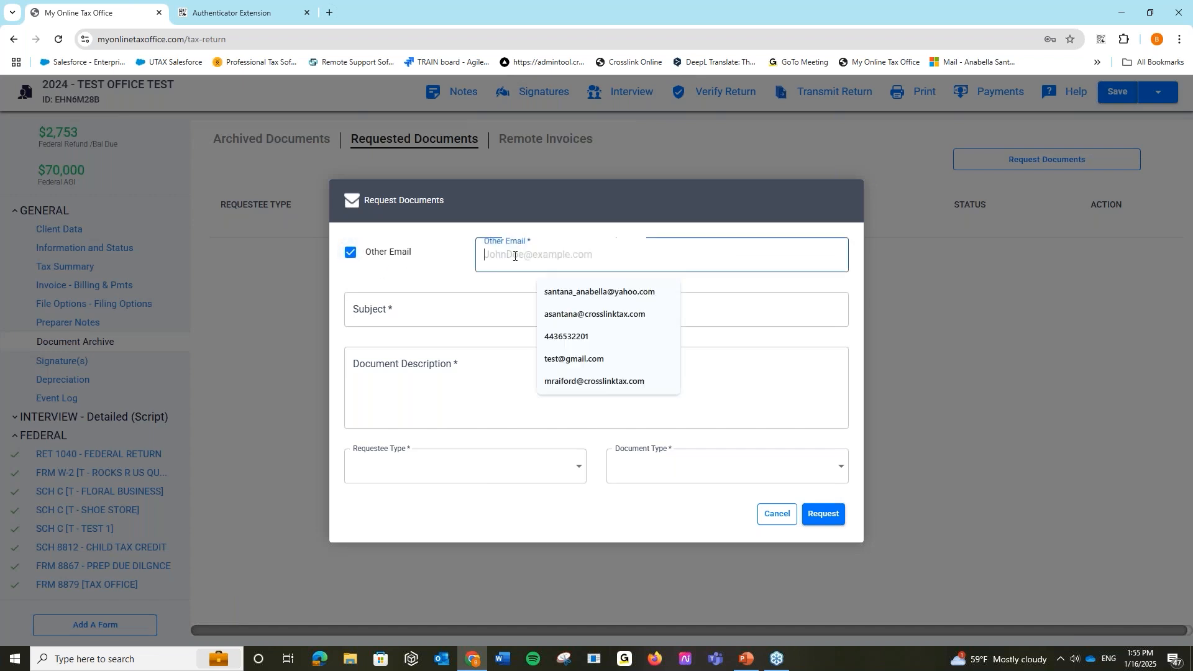
click(547, 314)
click(351, 253)
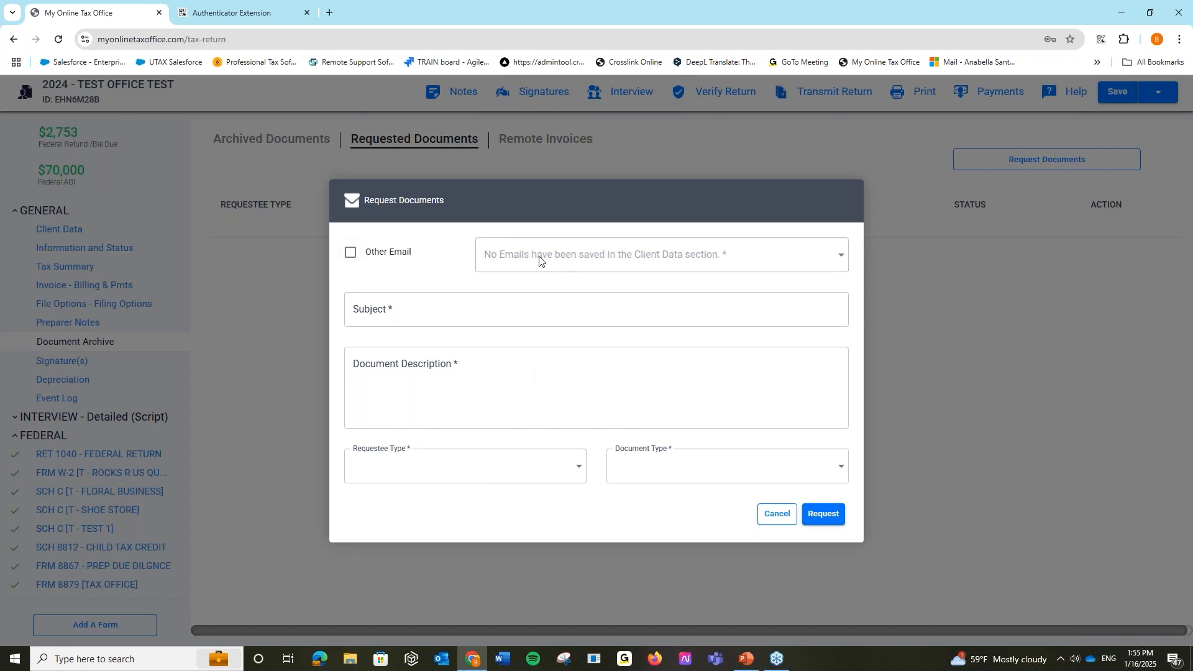
click(352, 253)
click(488, 258)
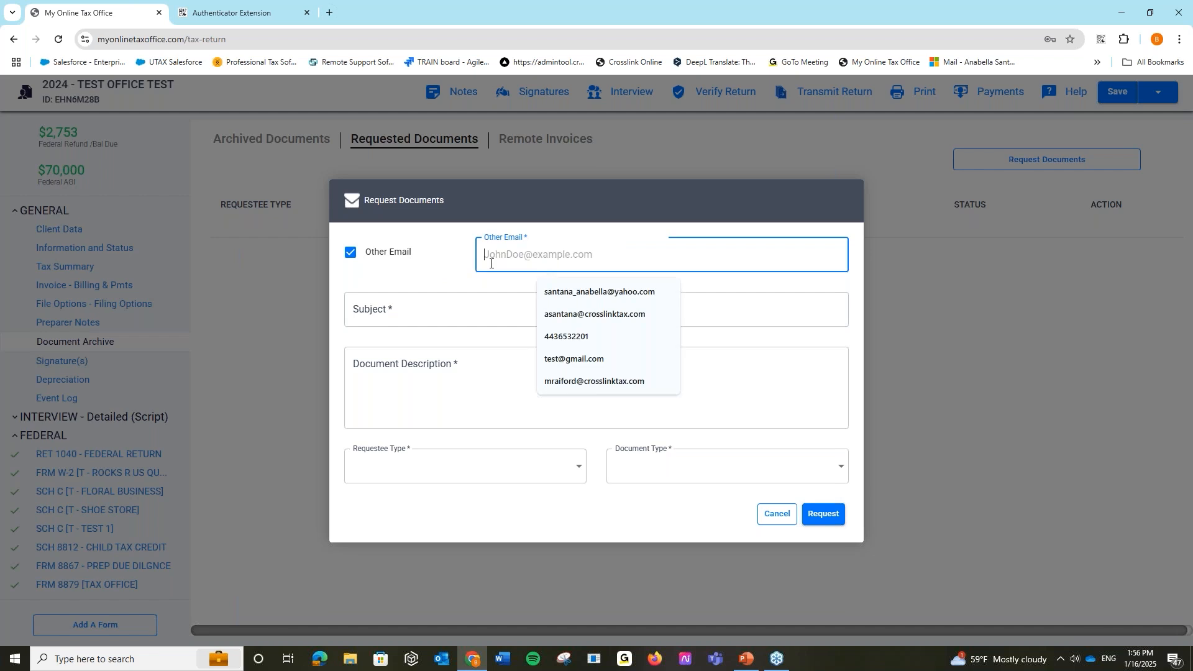
click(548, 314)
click(538, 322)
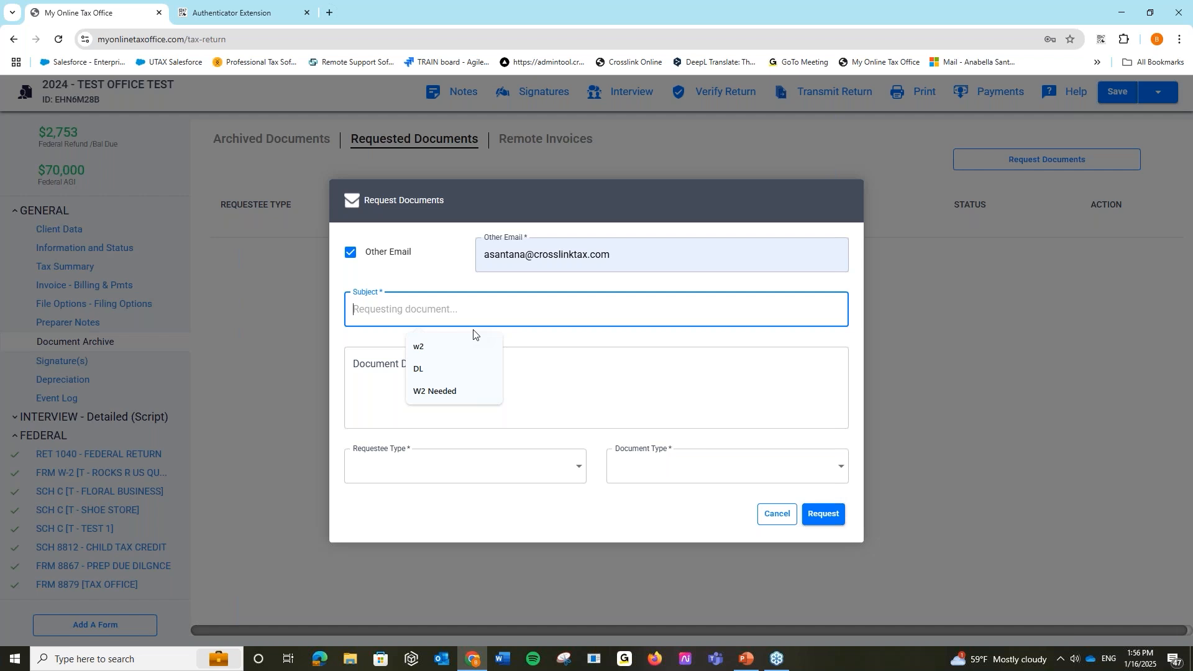
- Request Form W-2 from the taxpayer with subject W2 Needed and message TEST, and send it
click(448, 391)
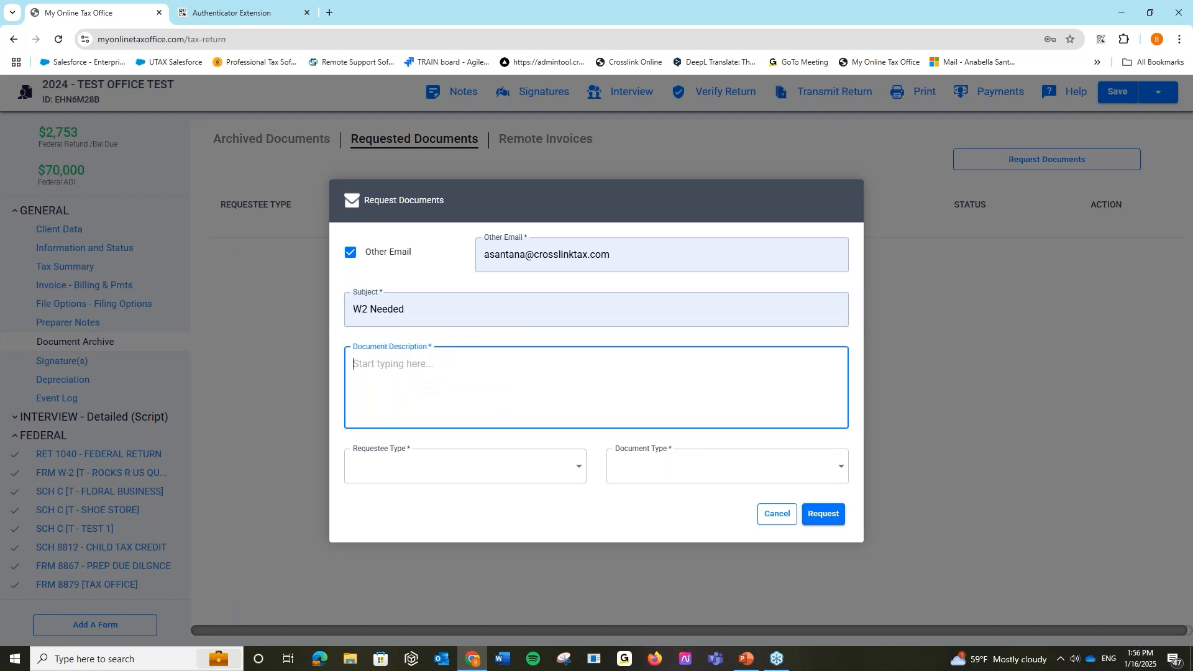
text(TEST)
click(518, 479)
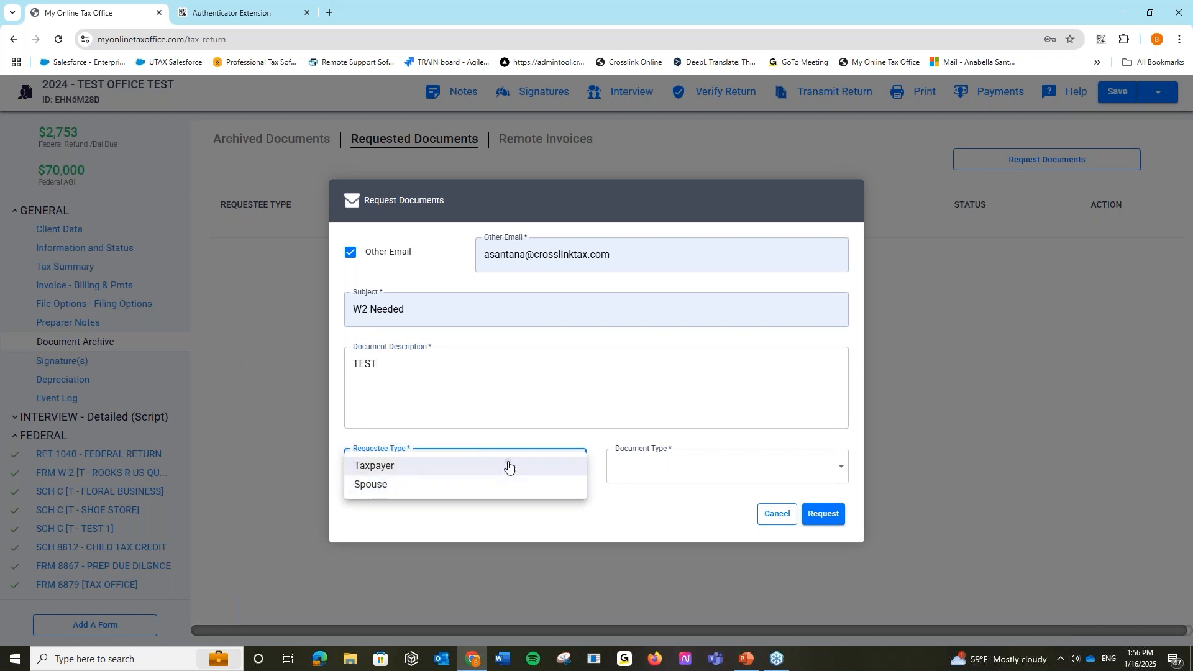
click(506, 466)
click(755, 476)
click(661, 435)
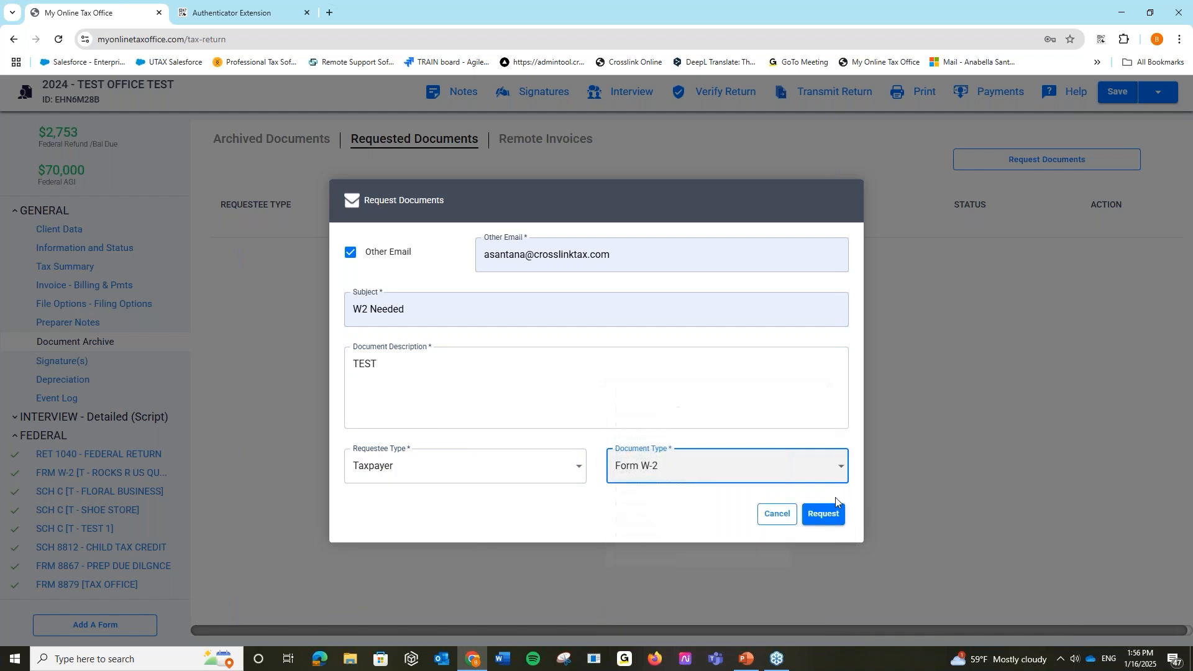
click(826, 514)
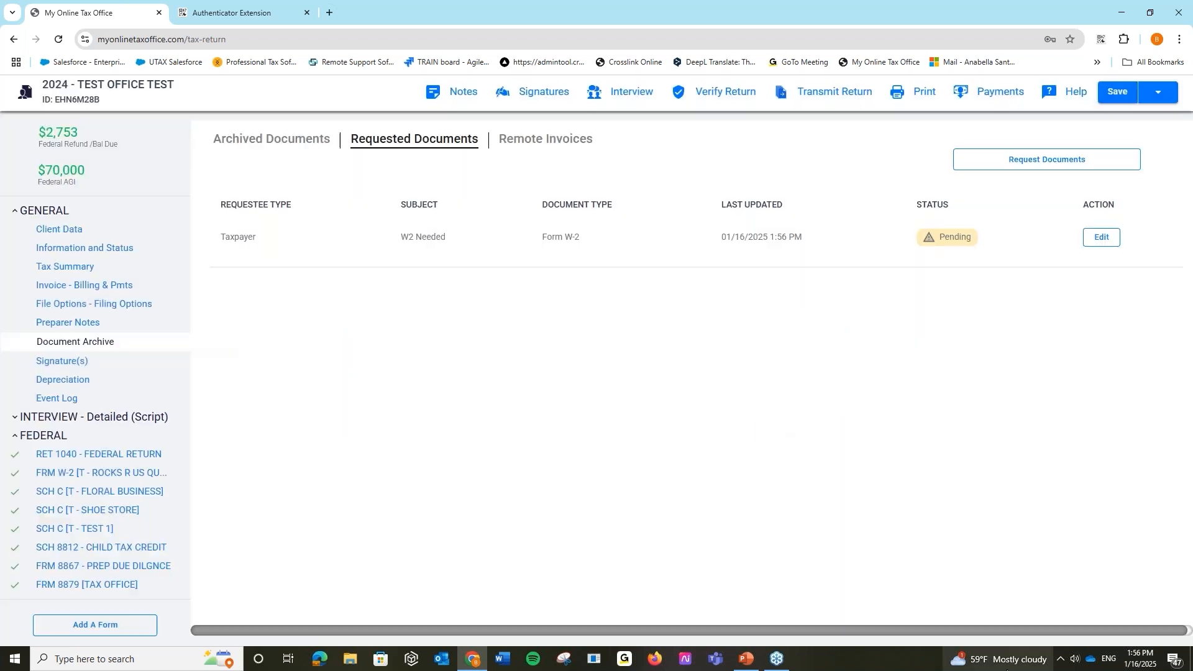
click(775, 434)
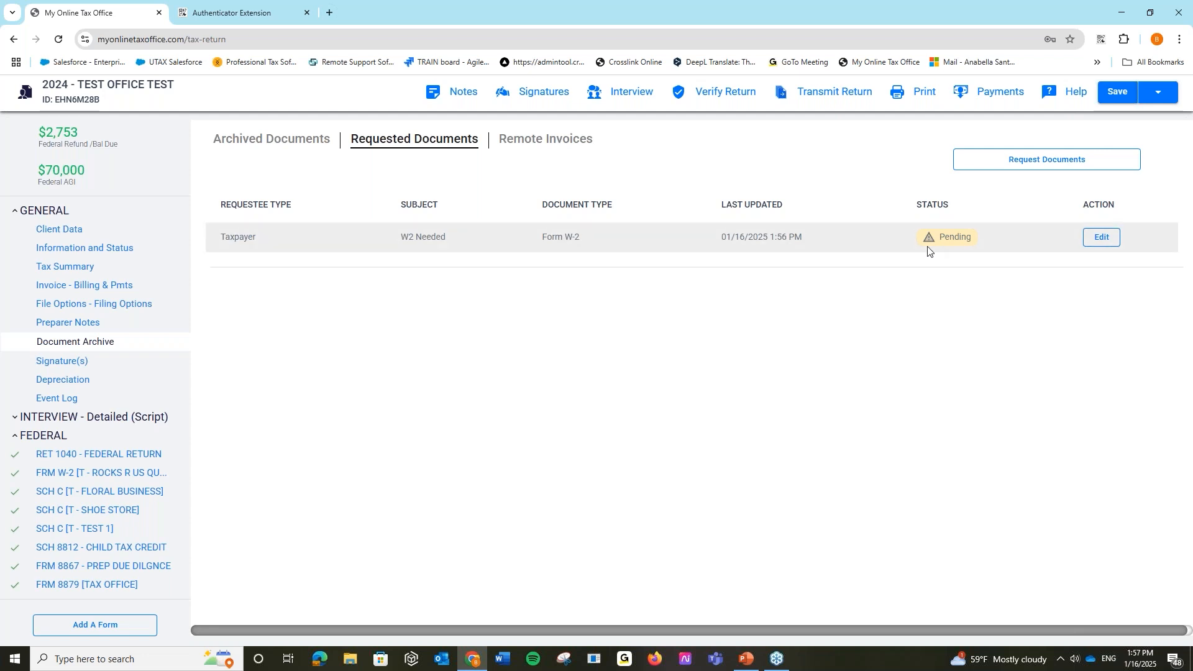
- Show the Archived Documents tab with its three FINAL TAX RETURN files
click(264, 146)
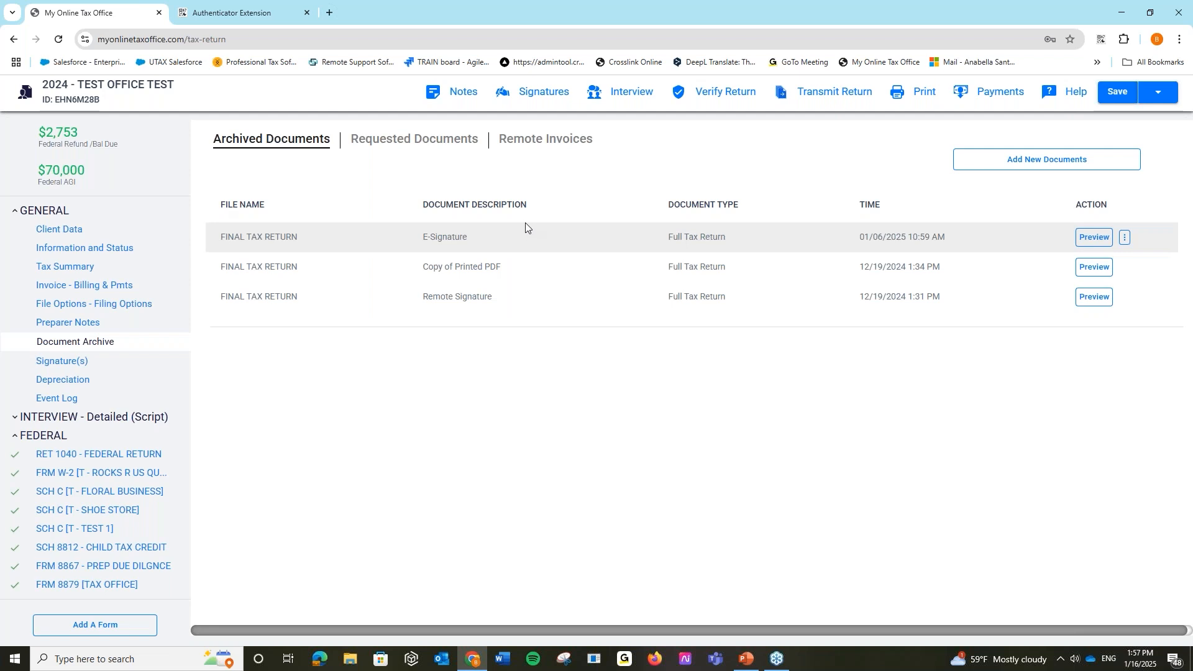
- Go to Signatures, attempt signing, then verify the return: 2 errors, 41 warnings, Form 8879 opened
click(1017, 165)
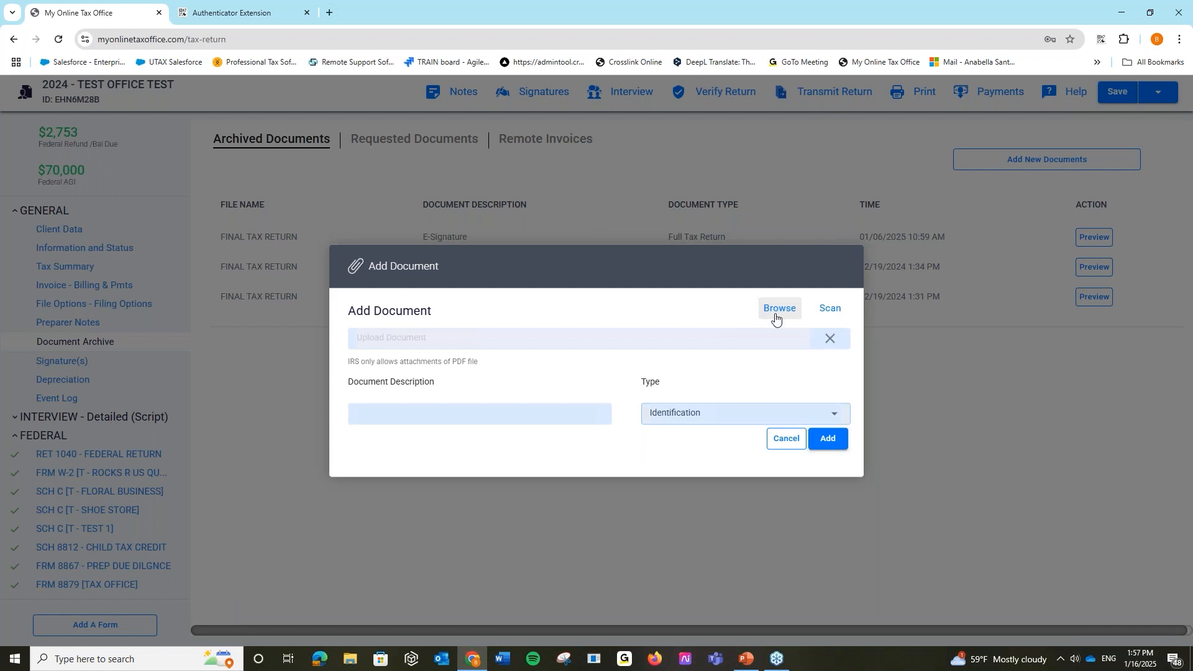
click(788, 443)
click(500, 96)
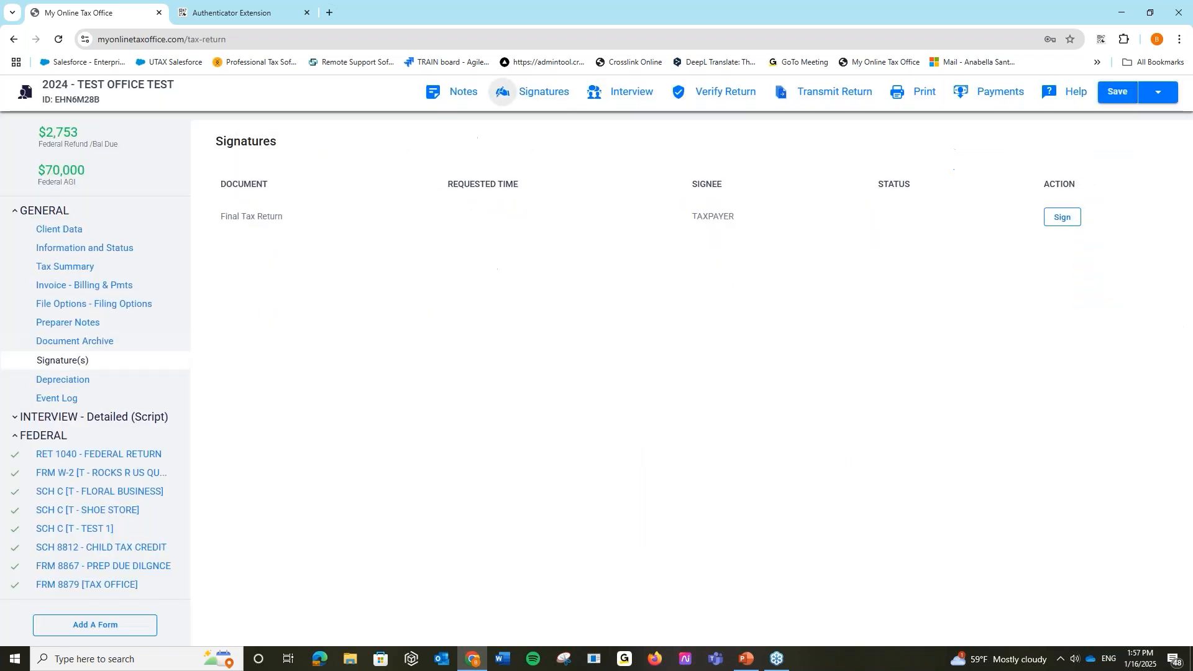
click(1079, 224)
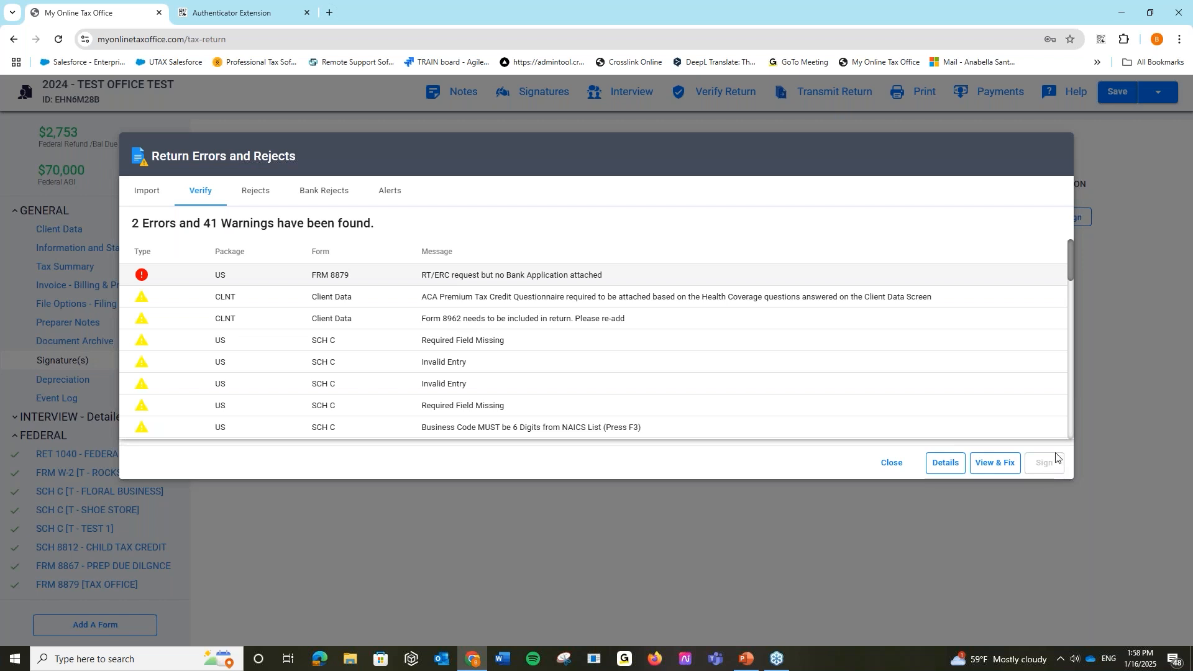
click(892, 463)
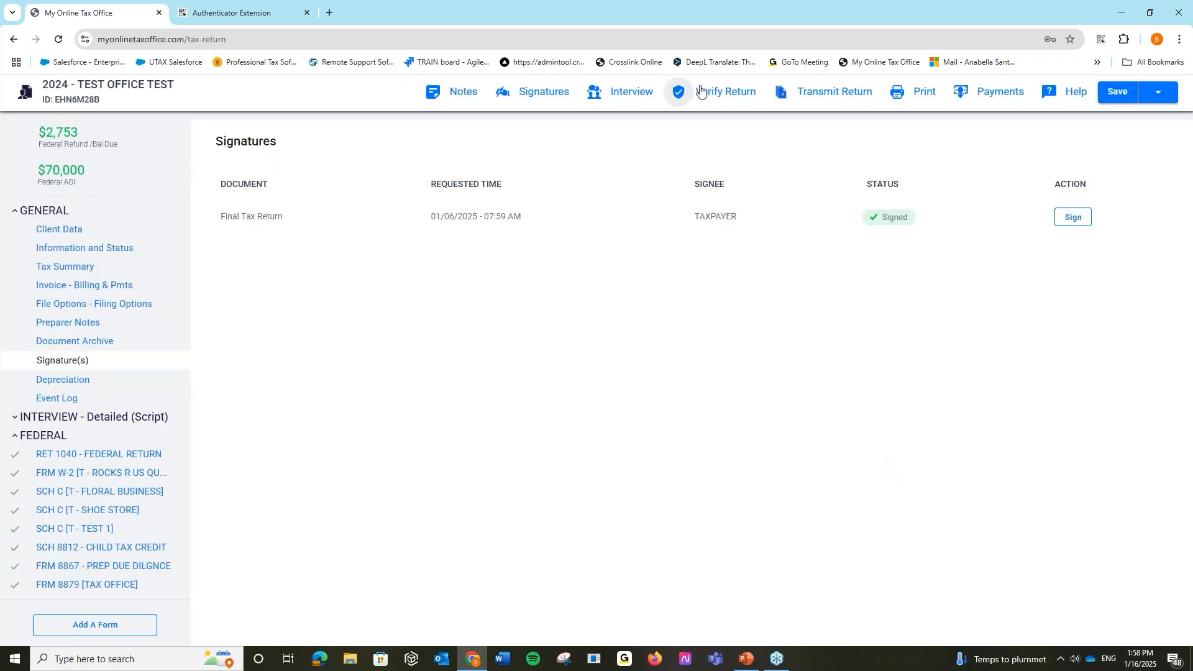
click(720, 92)
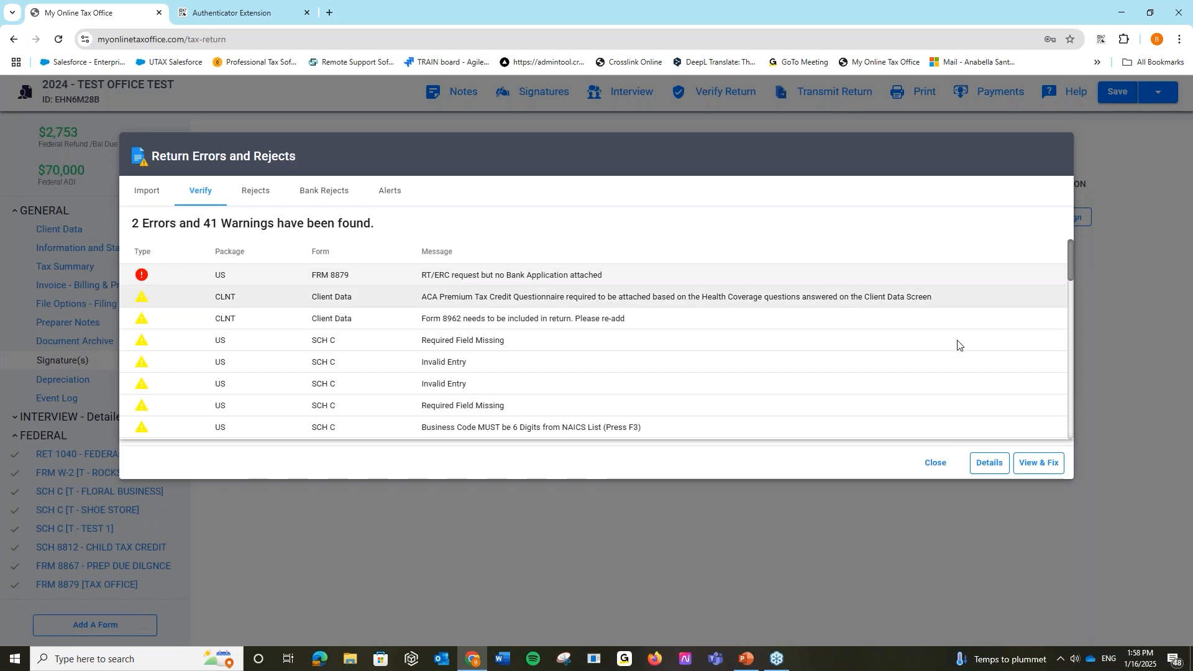
click(1036, 462)
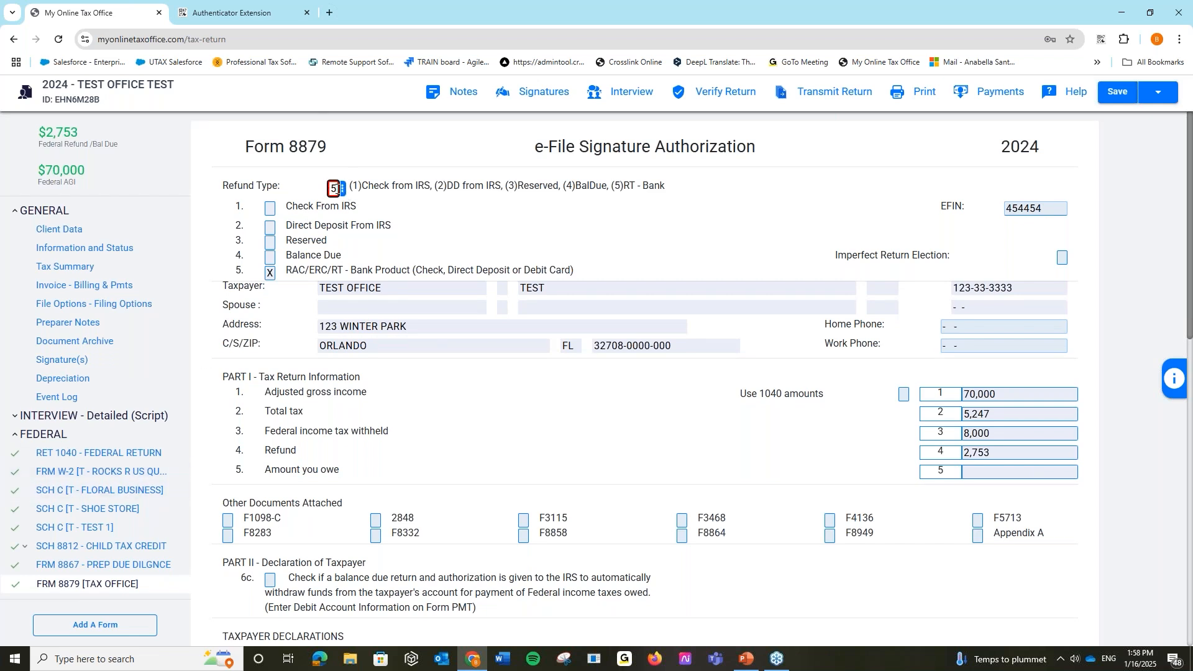
- Change Form 8879 refund type from 5 to 2, remove the bank application, and re-verify to 0 errors
key(BackSpace)
text(2)
key(Tab)
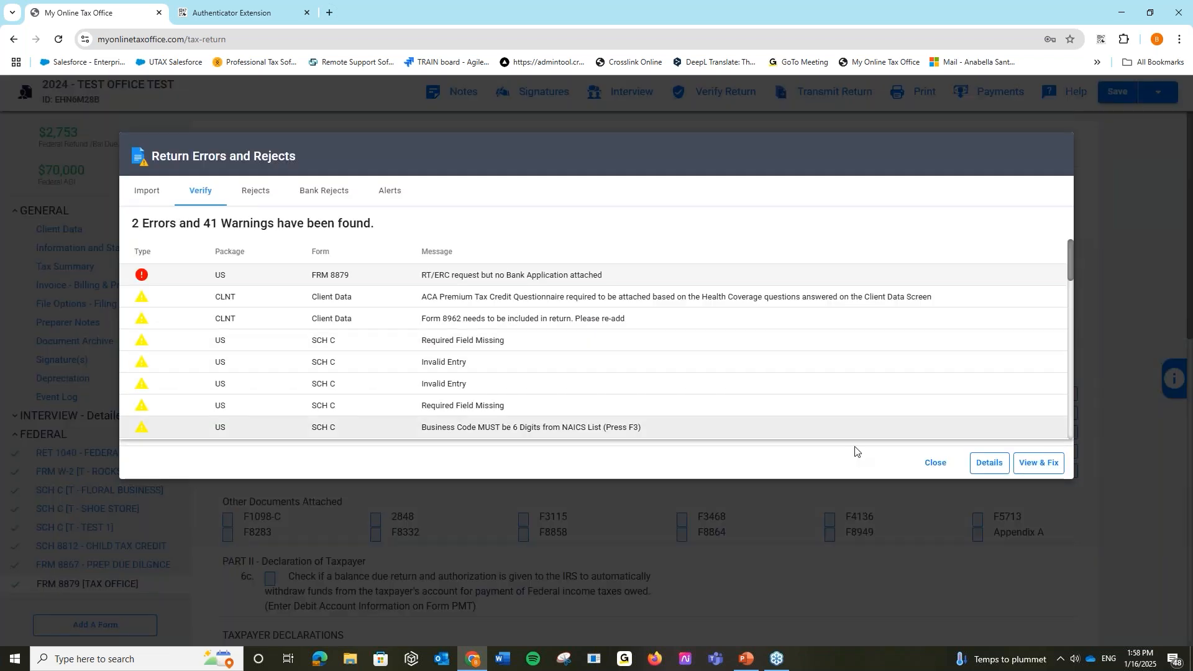
click(1029, 466)
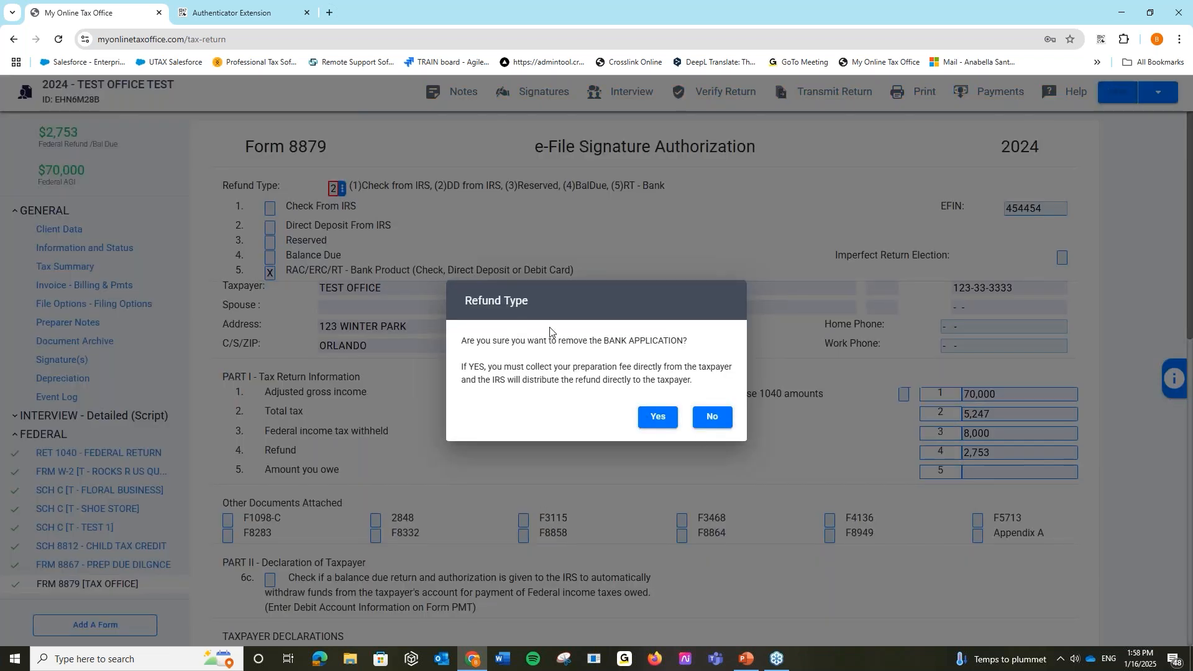
click(714, 417)
click(934, 463)
click(657, 424)
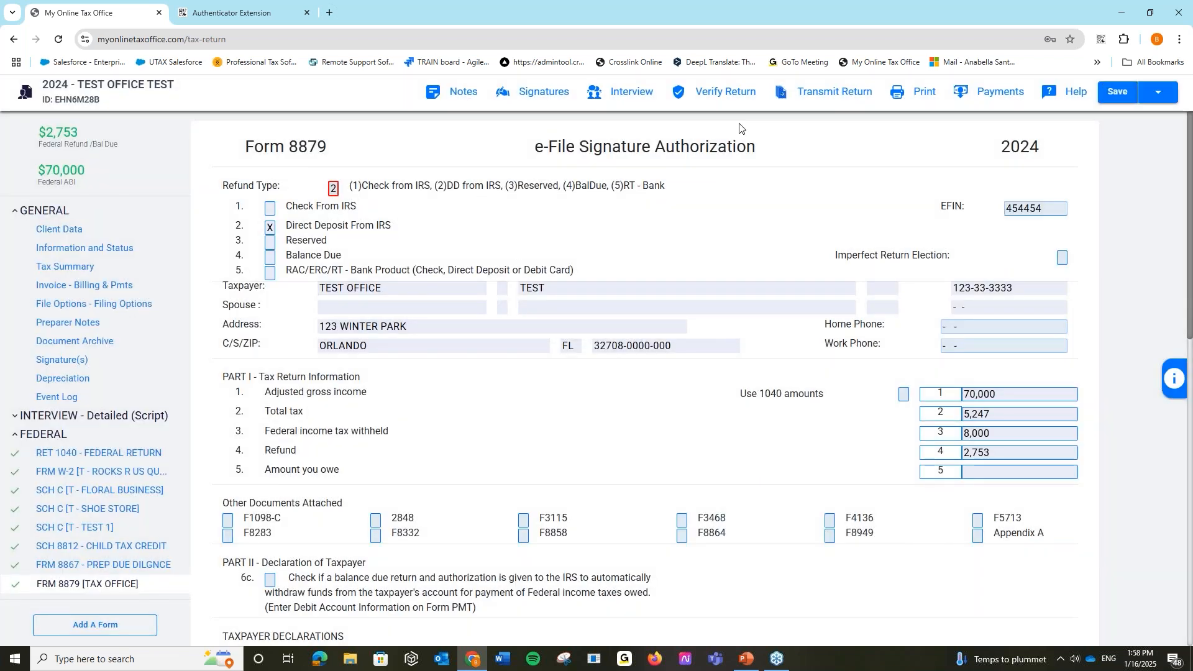
click(702, 98)
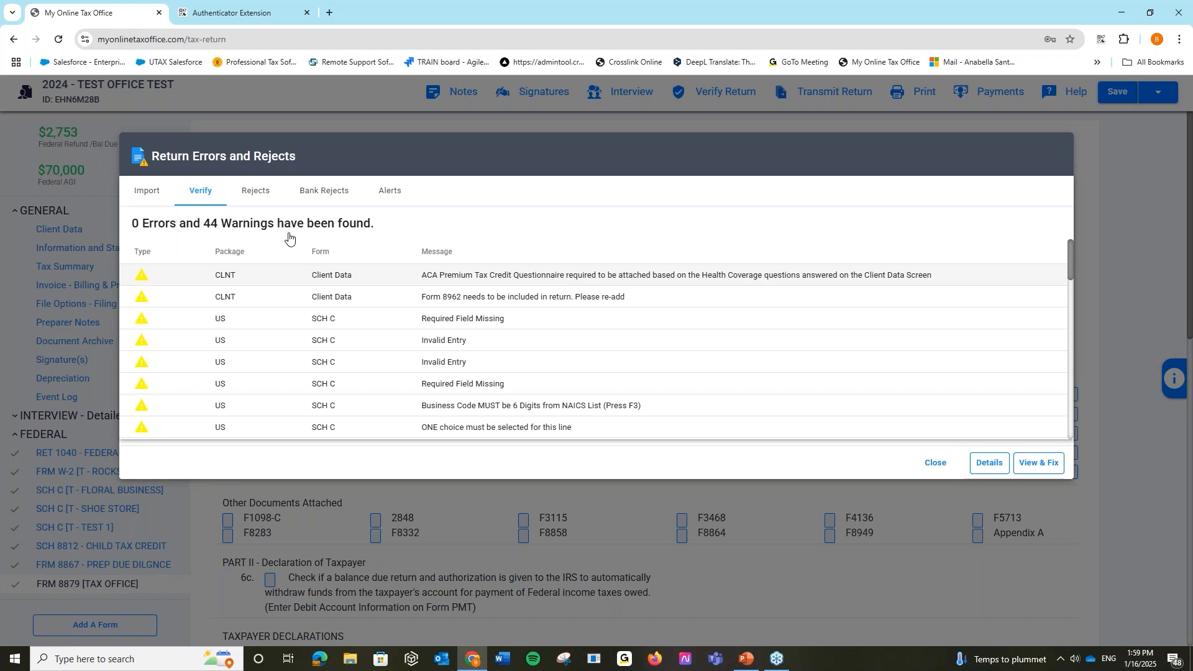
click(936, 463)
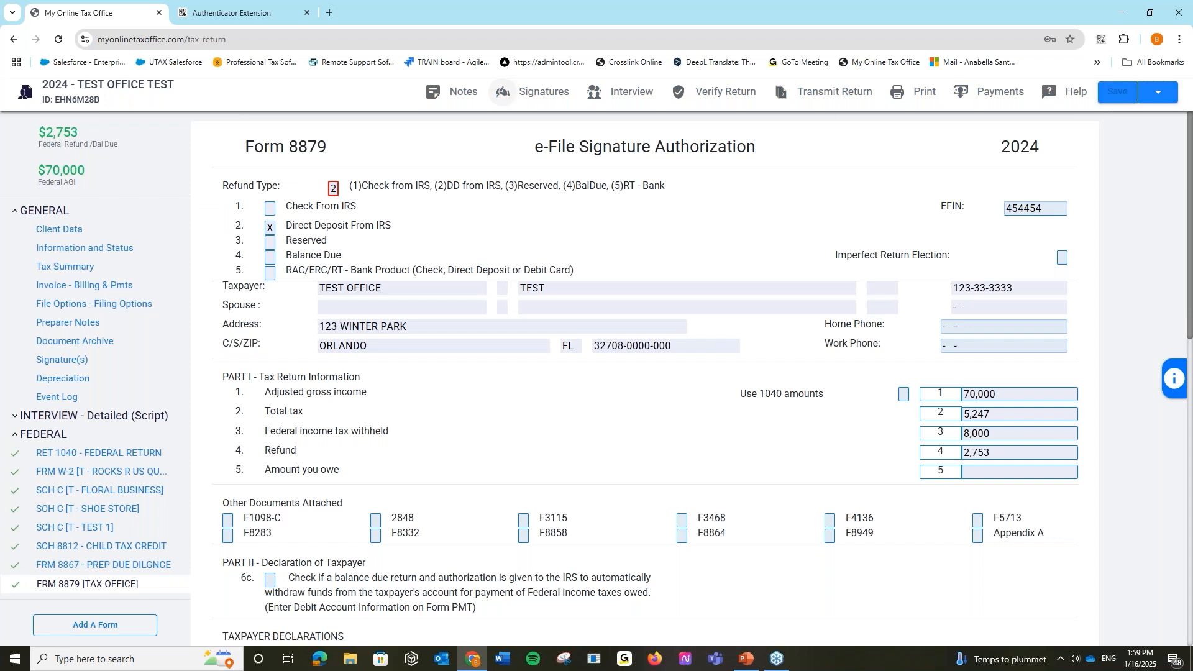
- Begin signing the Final Tax Return, keep Capture Signature as the method, then cancel
click(1076, 219)
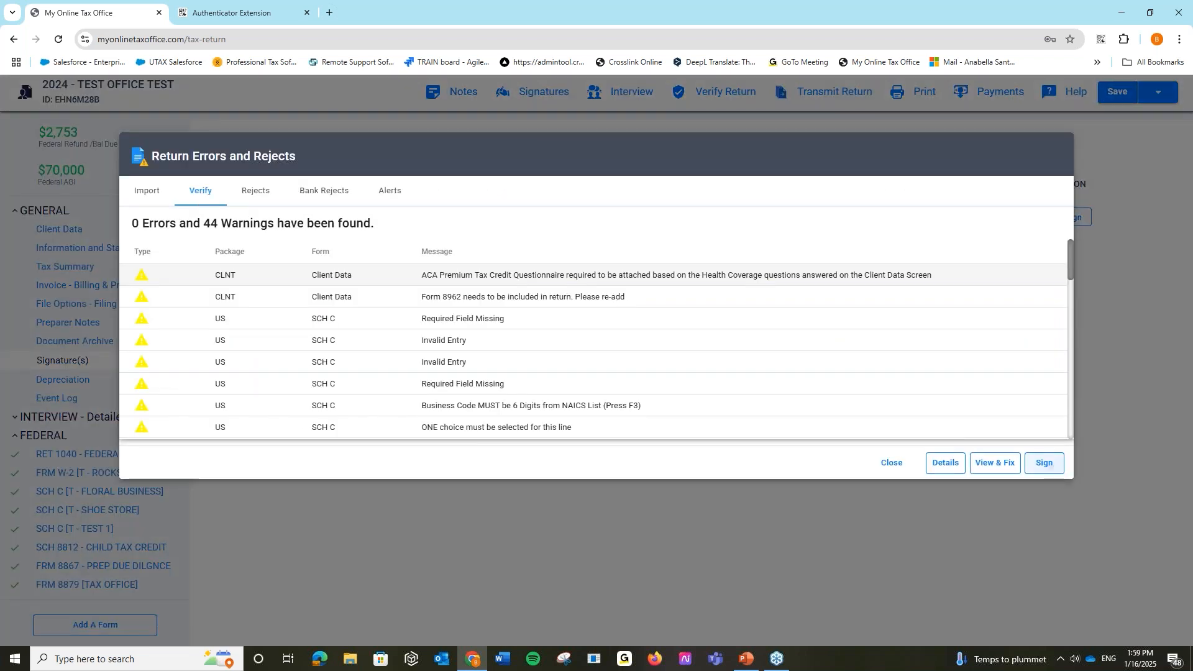
click(1048, 463)
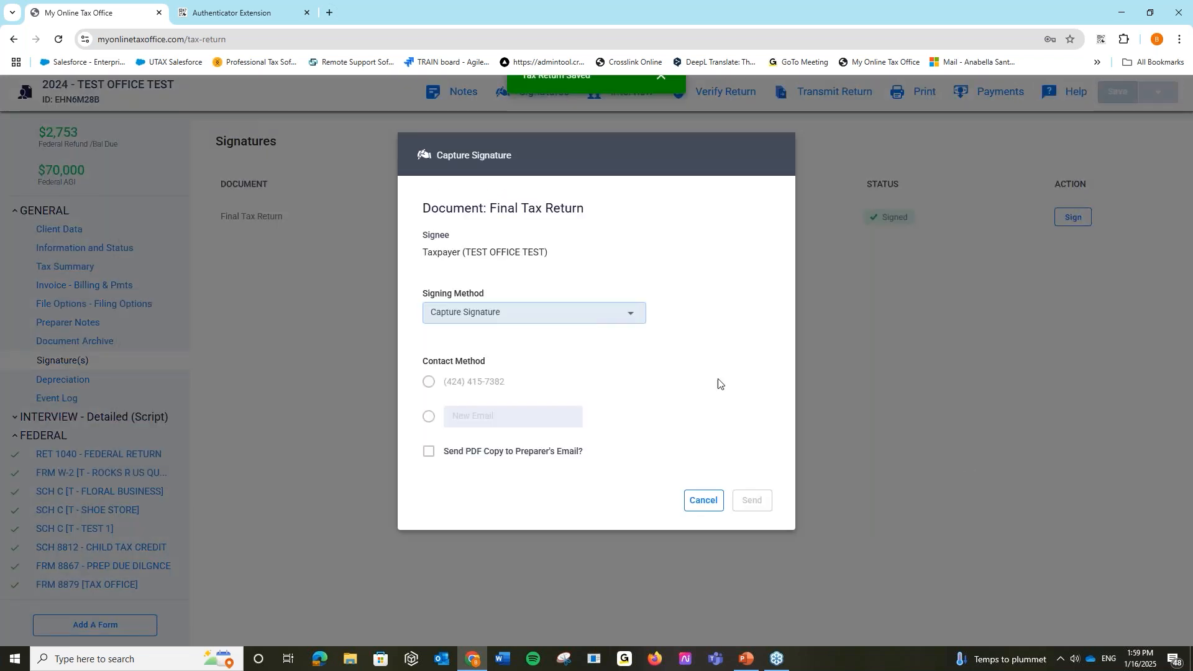
click(615, 323)
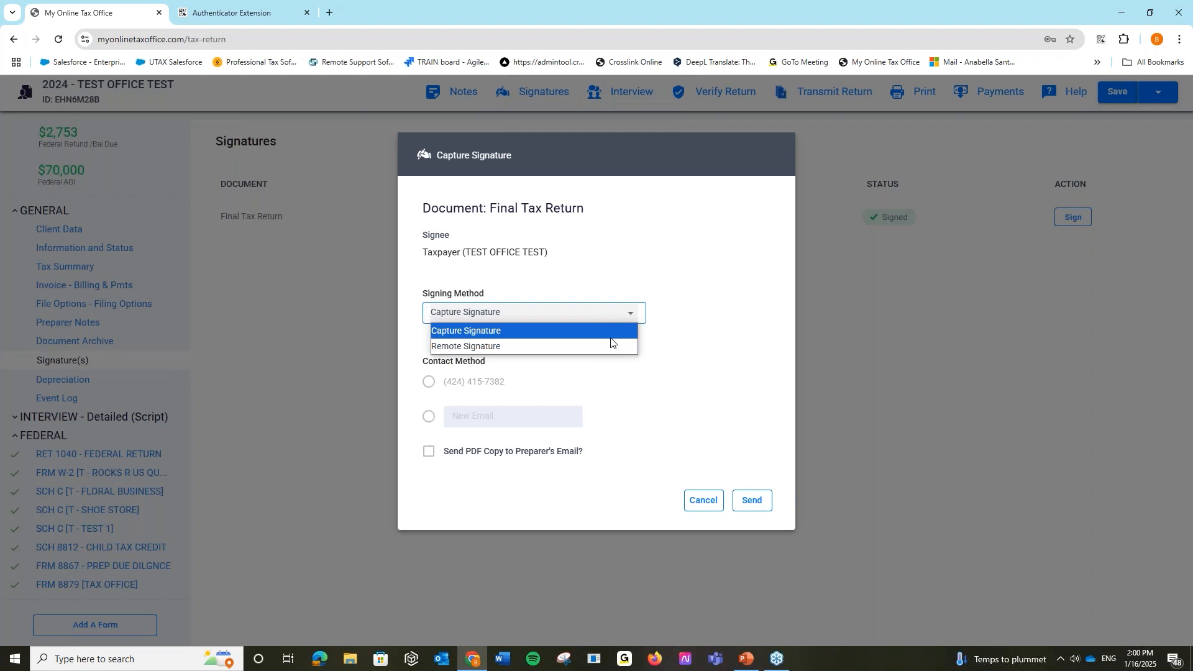
click(542, 422)
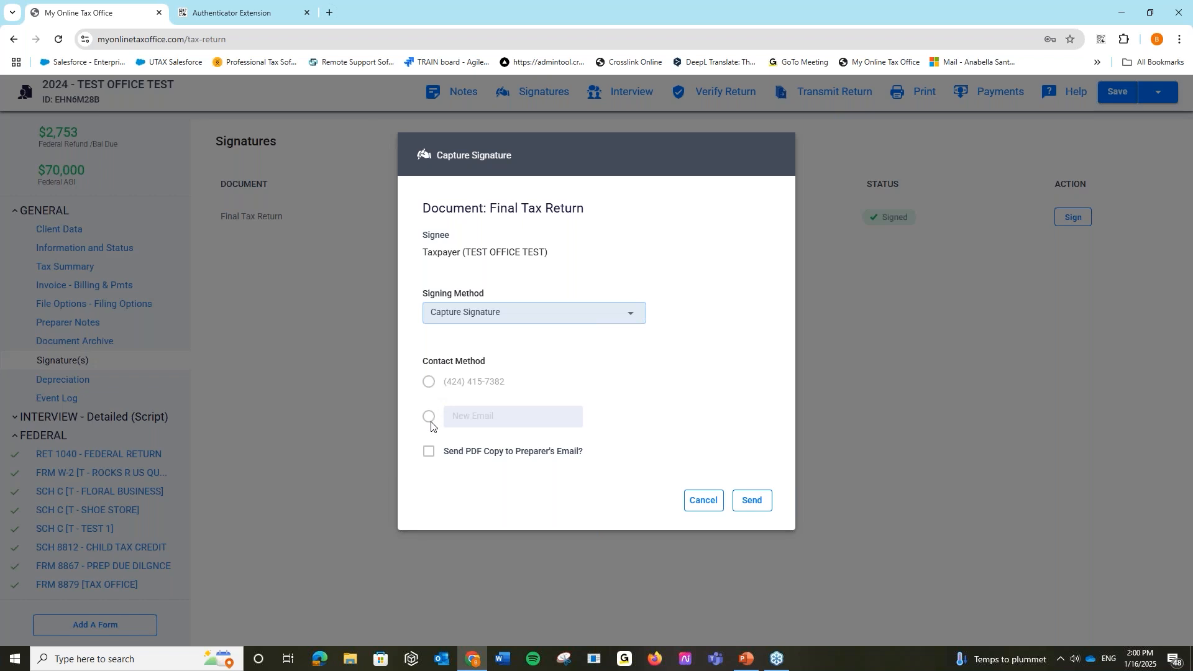
click(713, 507)
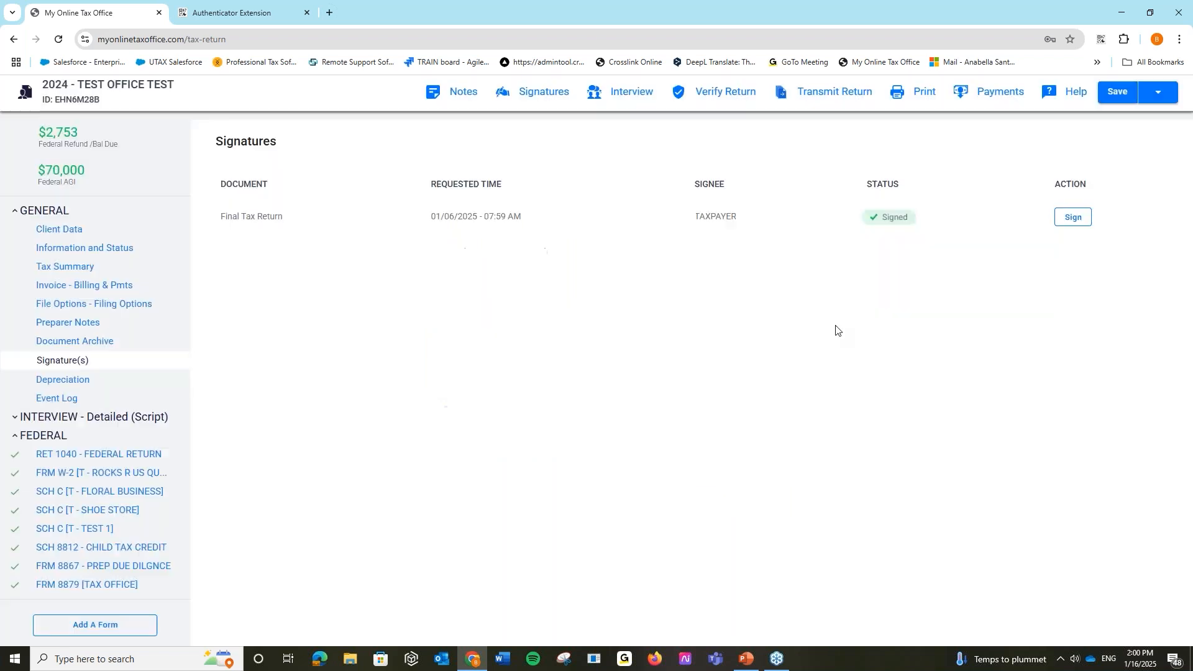
click(901, 99)
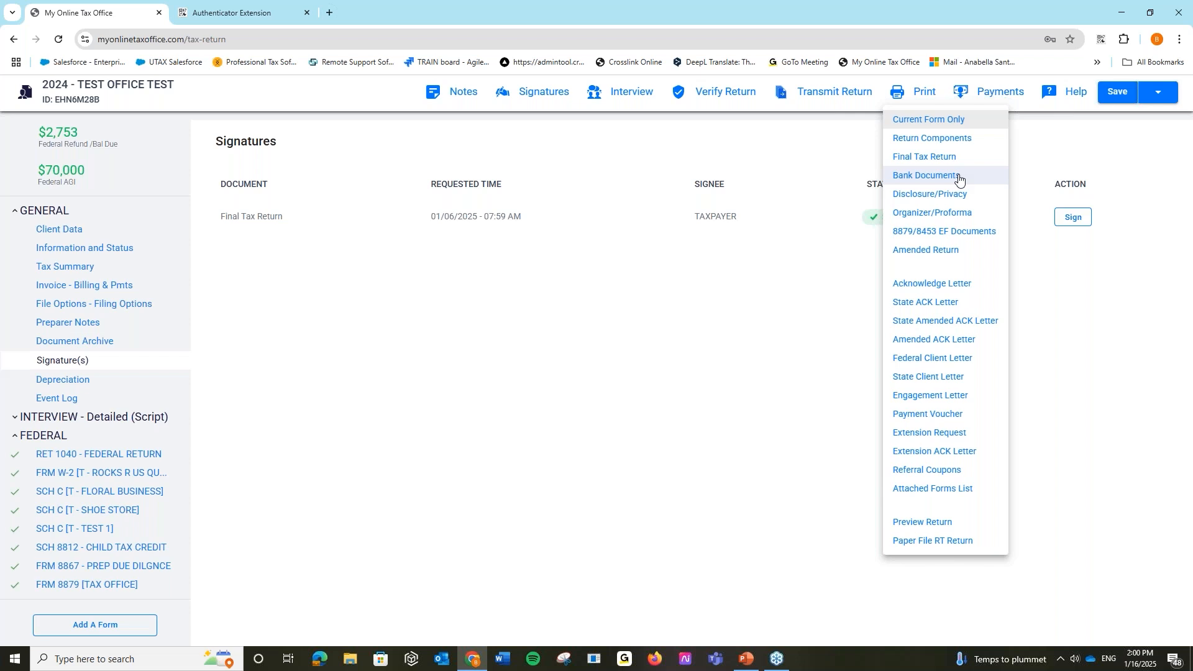
click(960, 528)
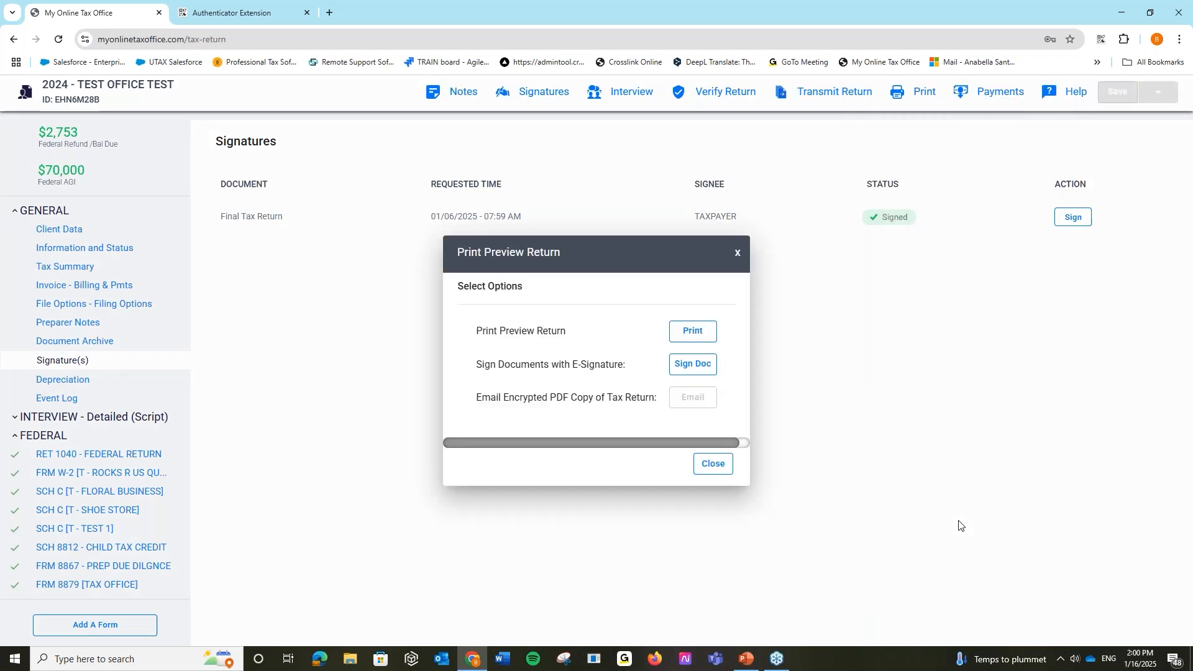
click(693, 336)
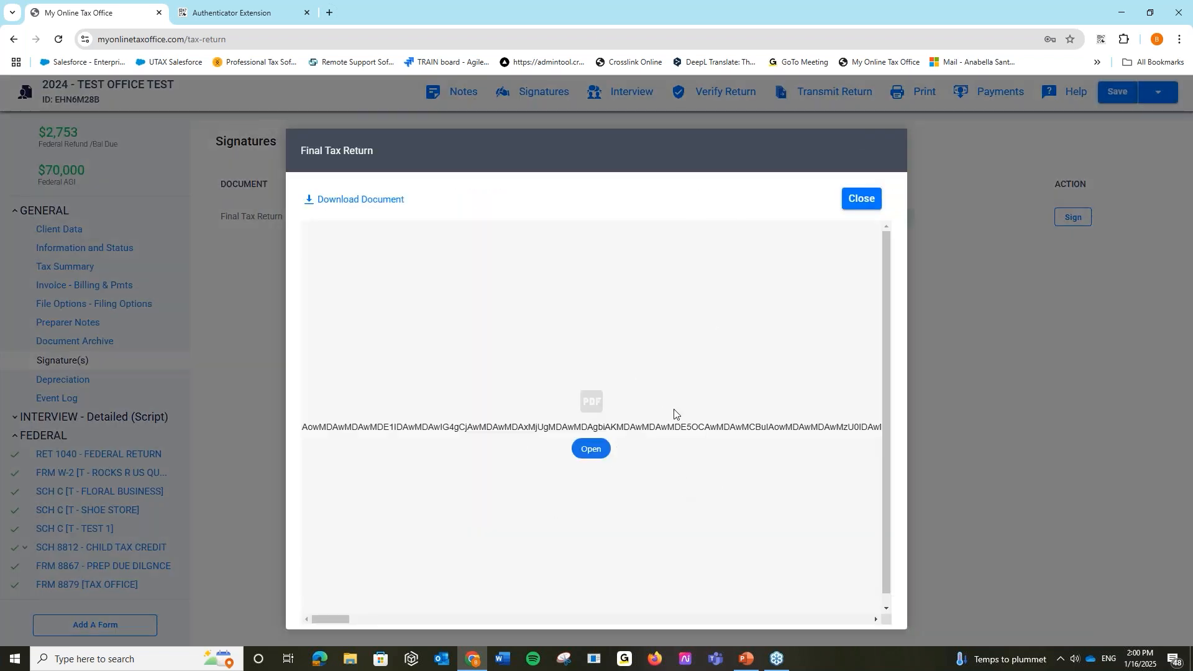
click(852, 207)
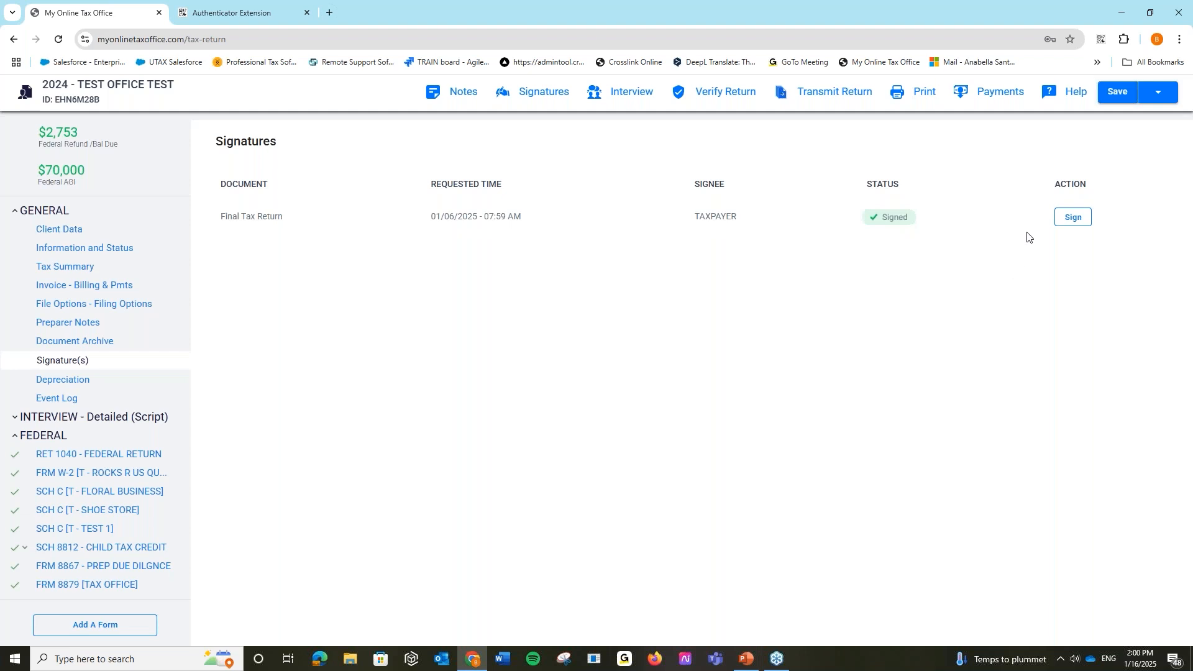
- Save and close the TEST OFFICE return, returning to the 1040 returns list
click(1162, 99)
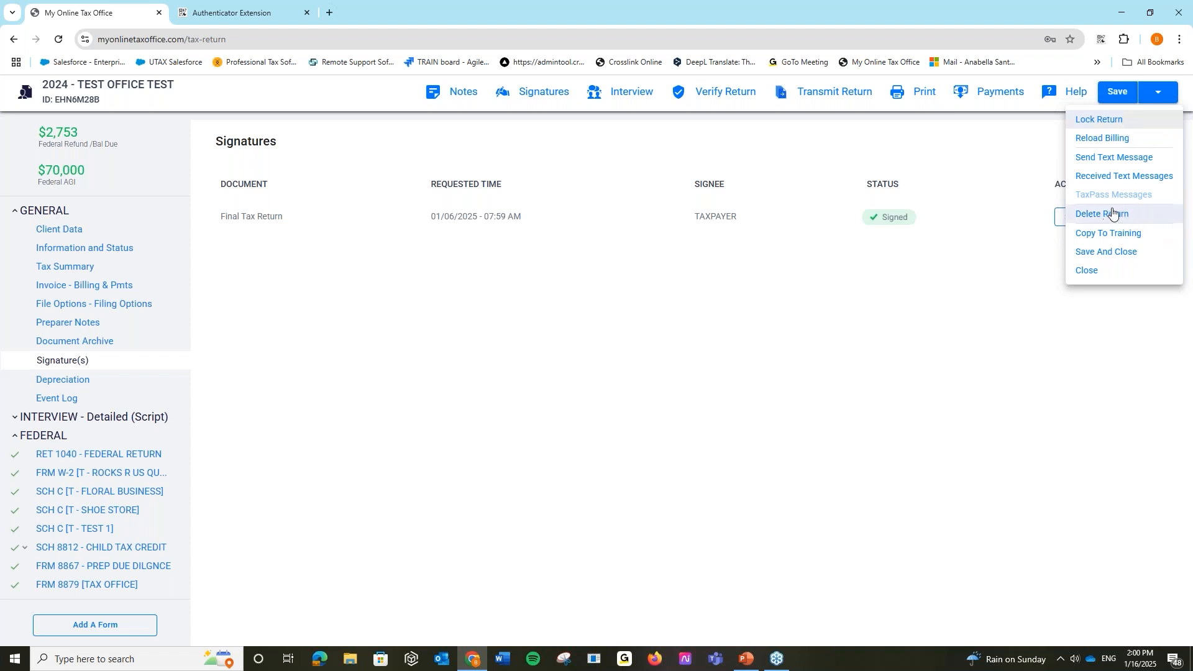
click(1112, 252)
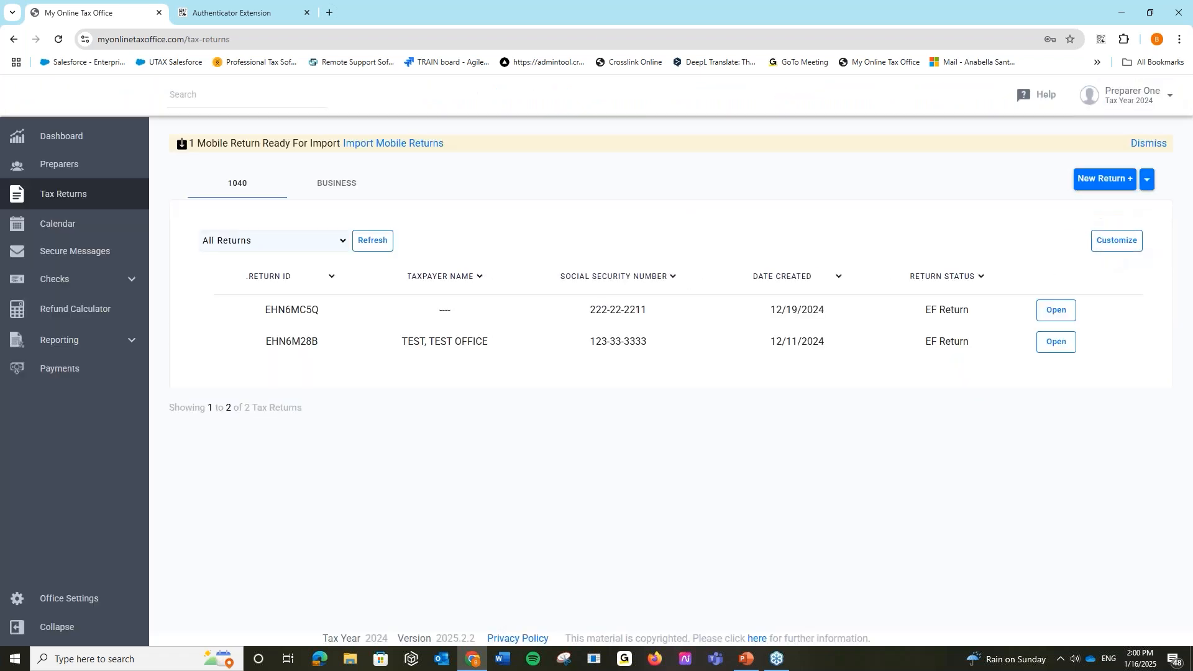
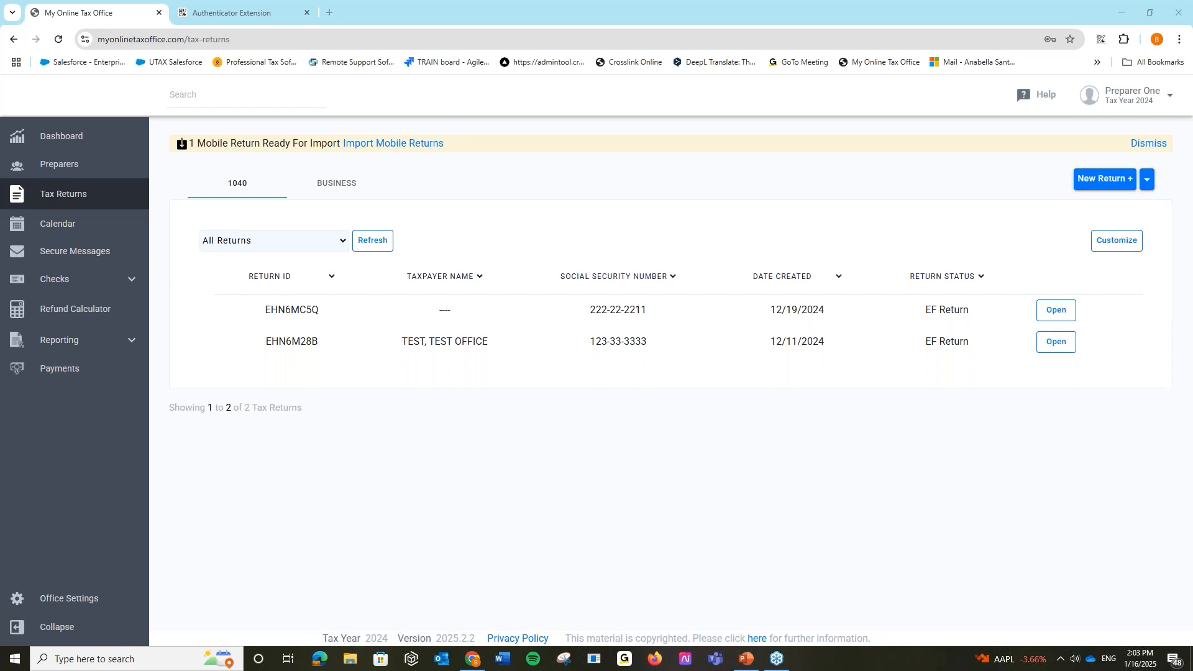
- Open the TEST, TEST OFFICE return, check its preparer notes, then view its three archived FINAL TAX RETURN files
click(1129, 96)
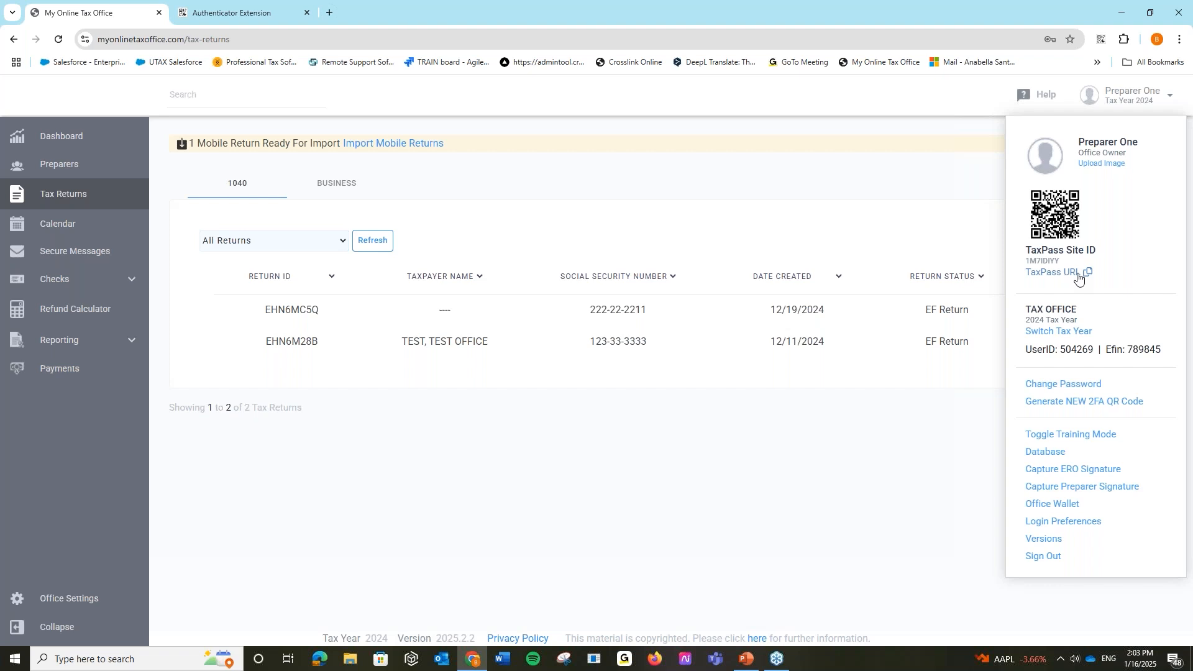
click(932, 400)
click(1050, 346)
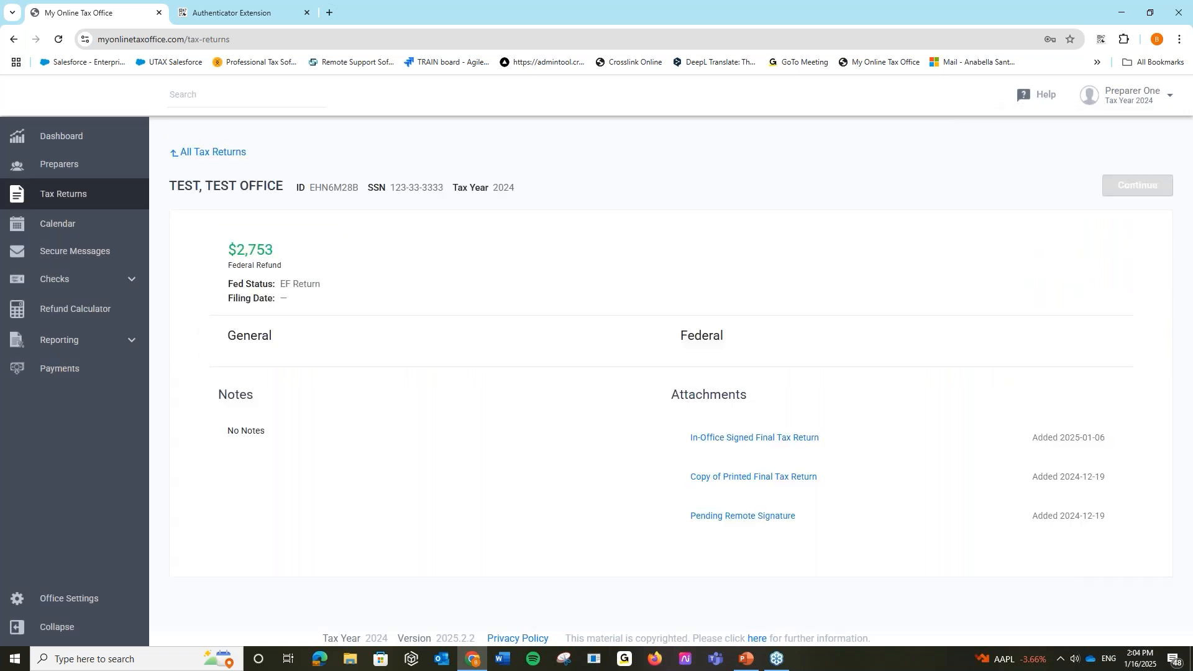
click(1136, 189)
click(90, 323)
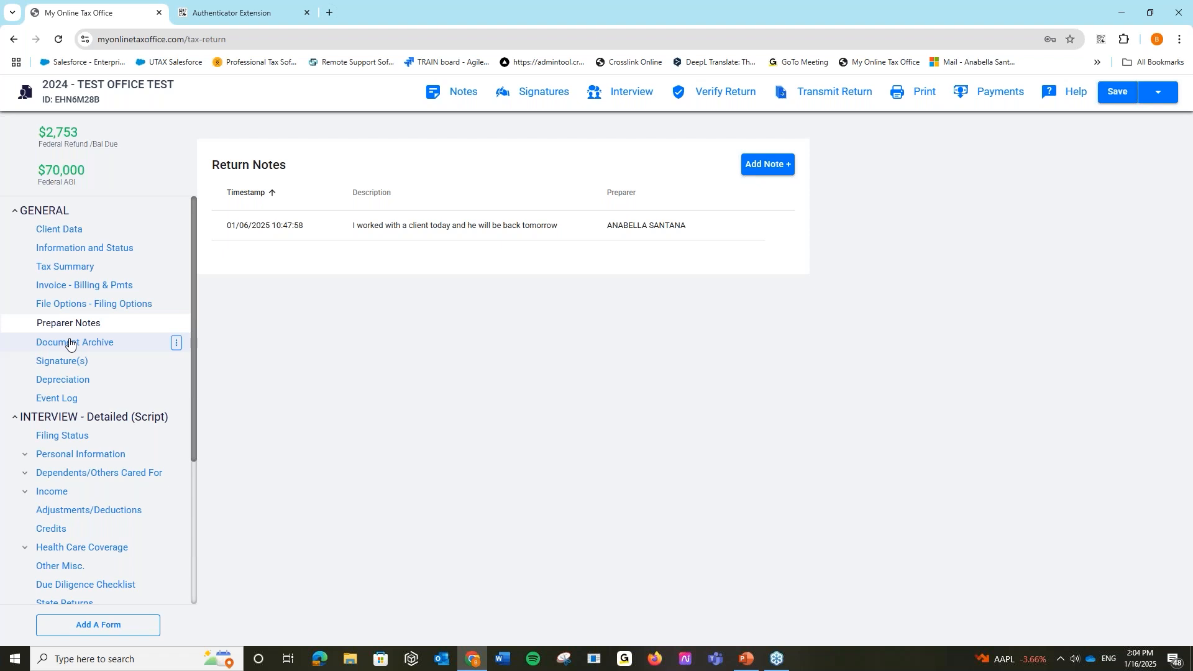
click(70, 342)
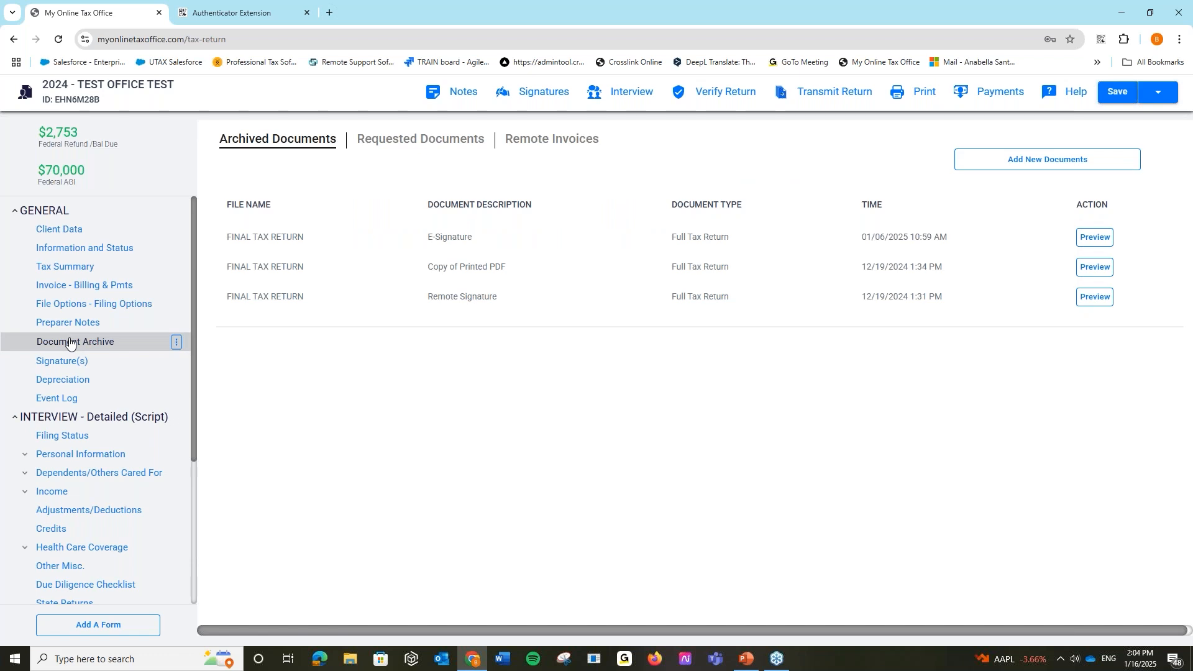
- Review the pending W-2 request under Requested Documents, then Save And Close the return
click(454, 140)
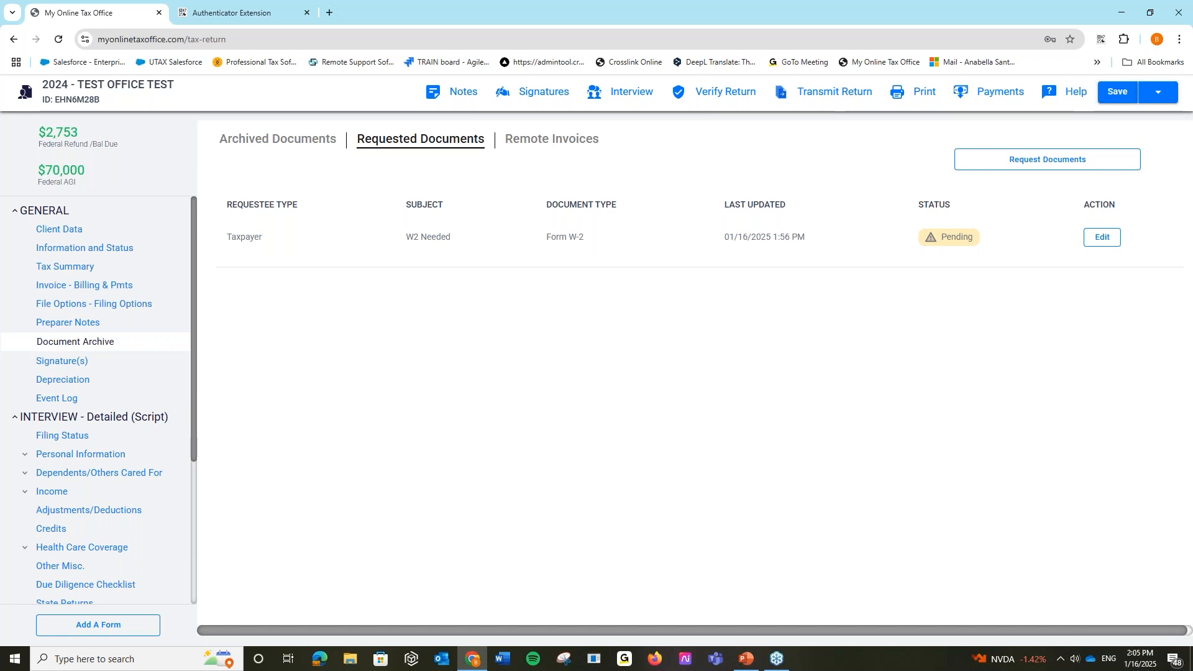
click(1158, 92)
click(1126, 254)
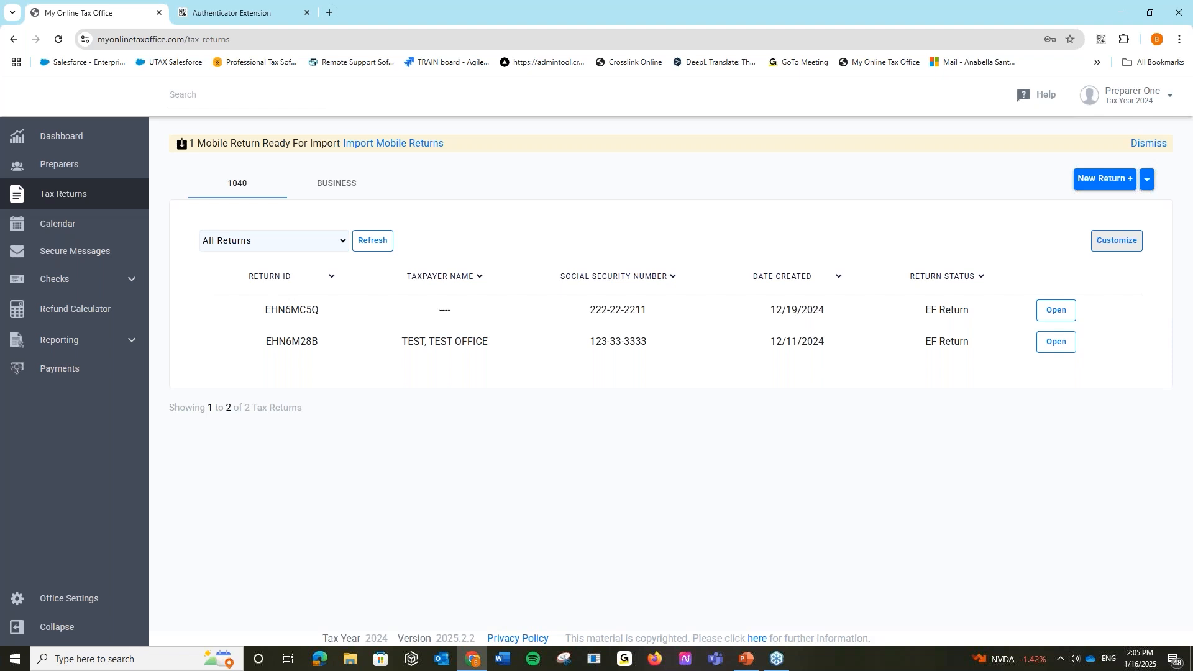
- Copy the office's TaxPass URL from the Preparer One menu and select the link in the alert
click(1127, 93)
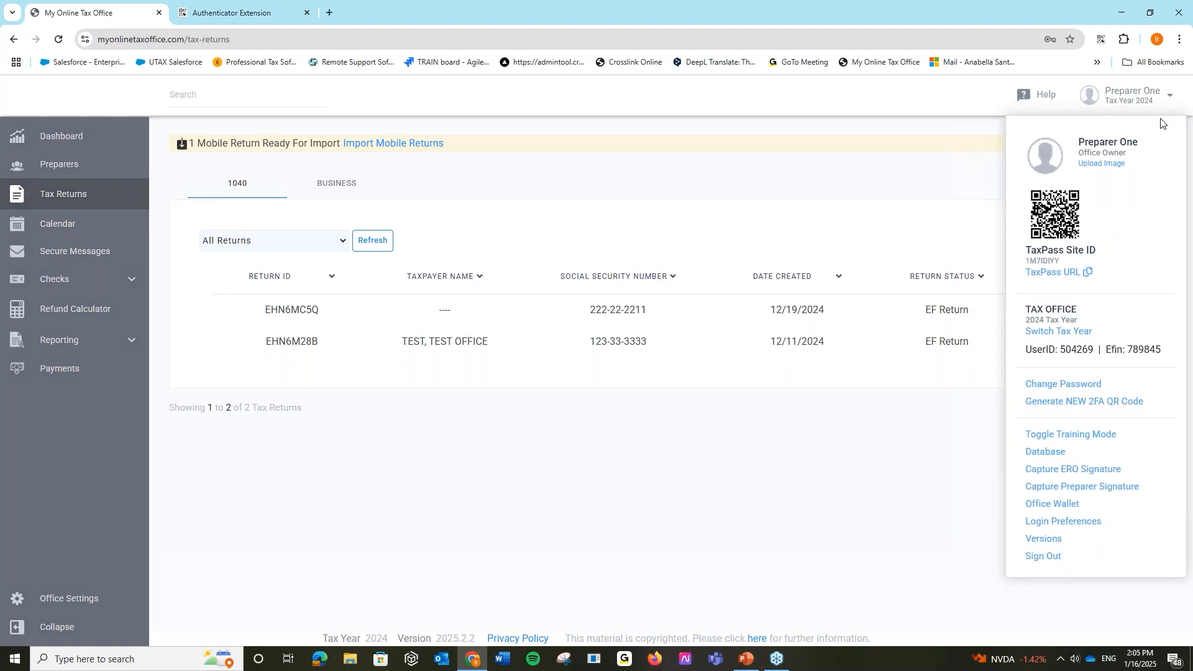
click(1070, 276)
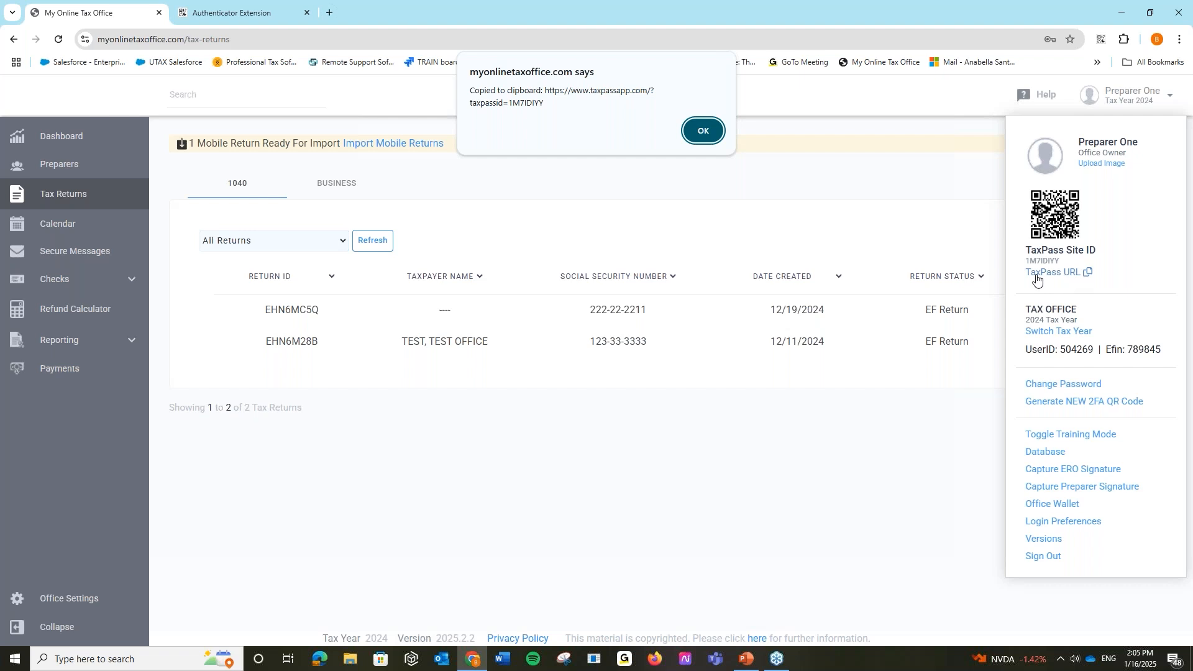
drag(544, 103, 543, 93)
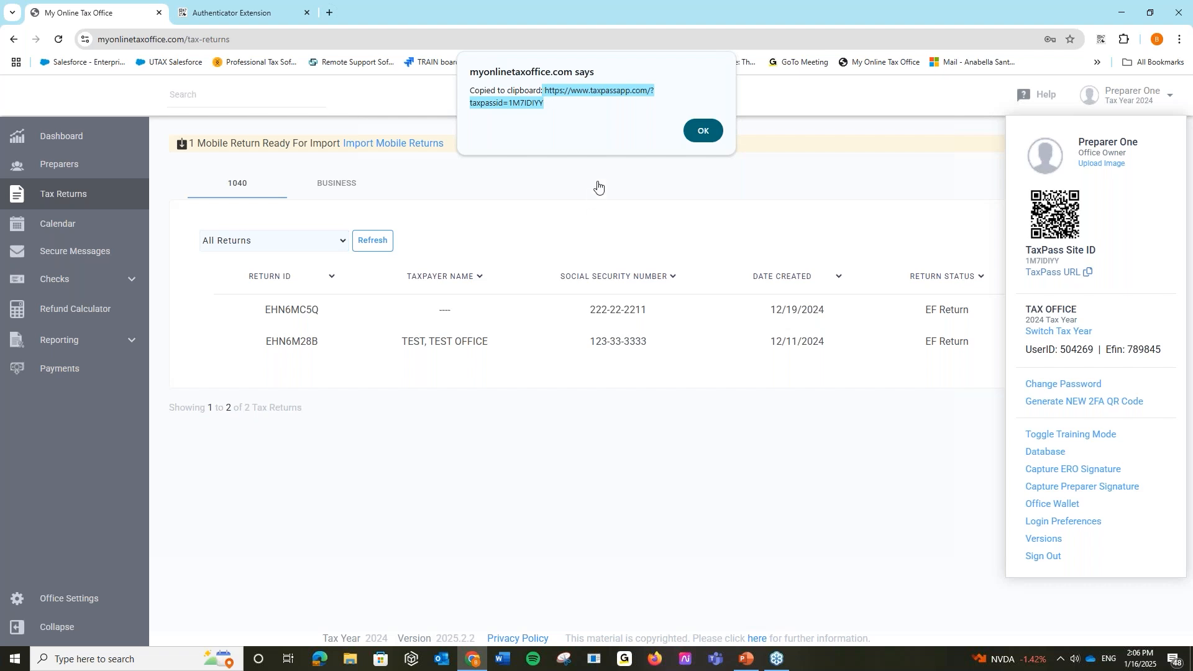
- Dismiss the copy confirmation and advance the slide show to the Today's Webinar Recap slide
click(708, 136)
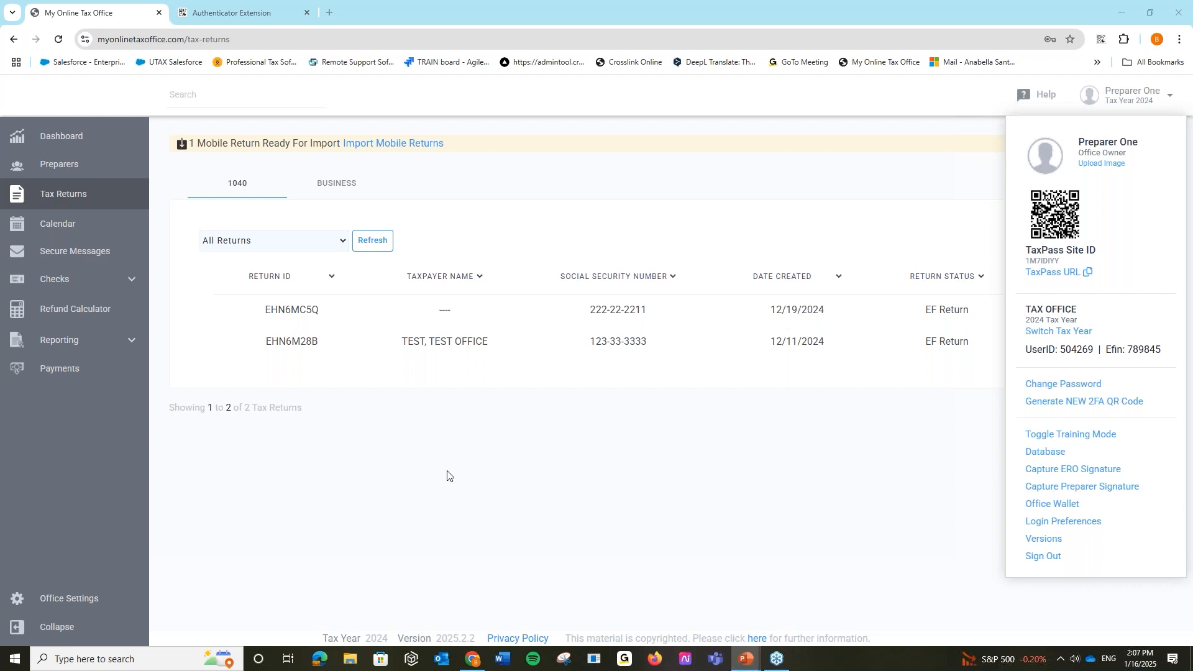
key(Right)
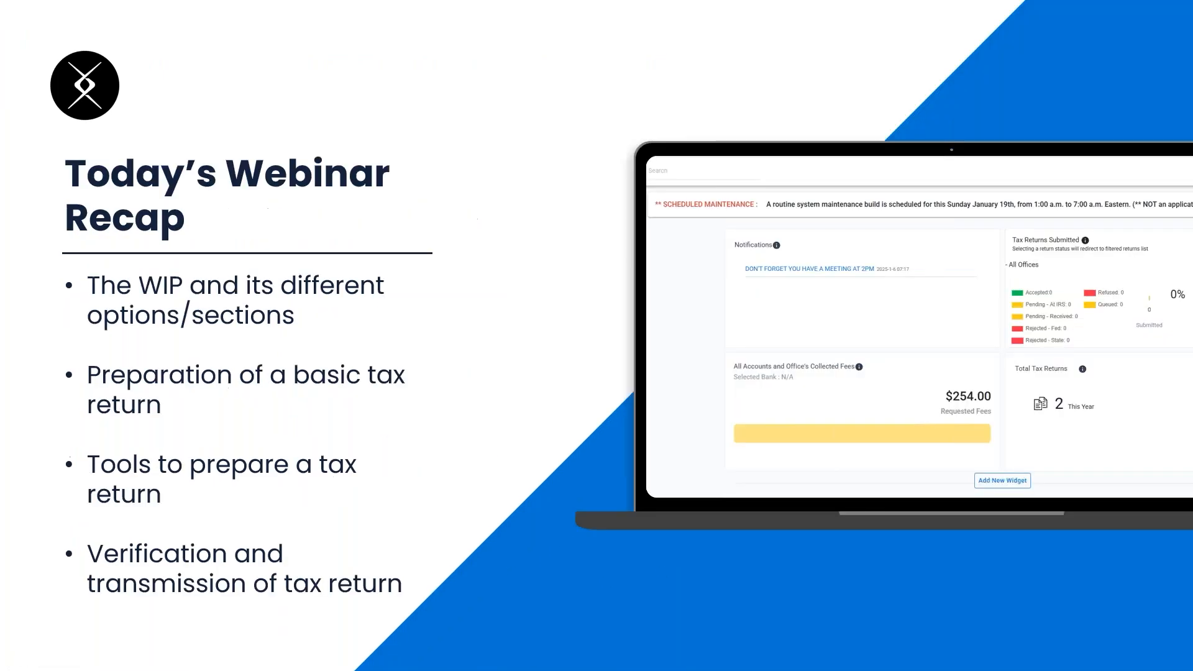